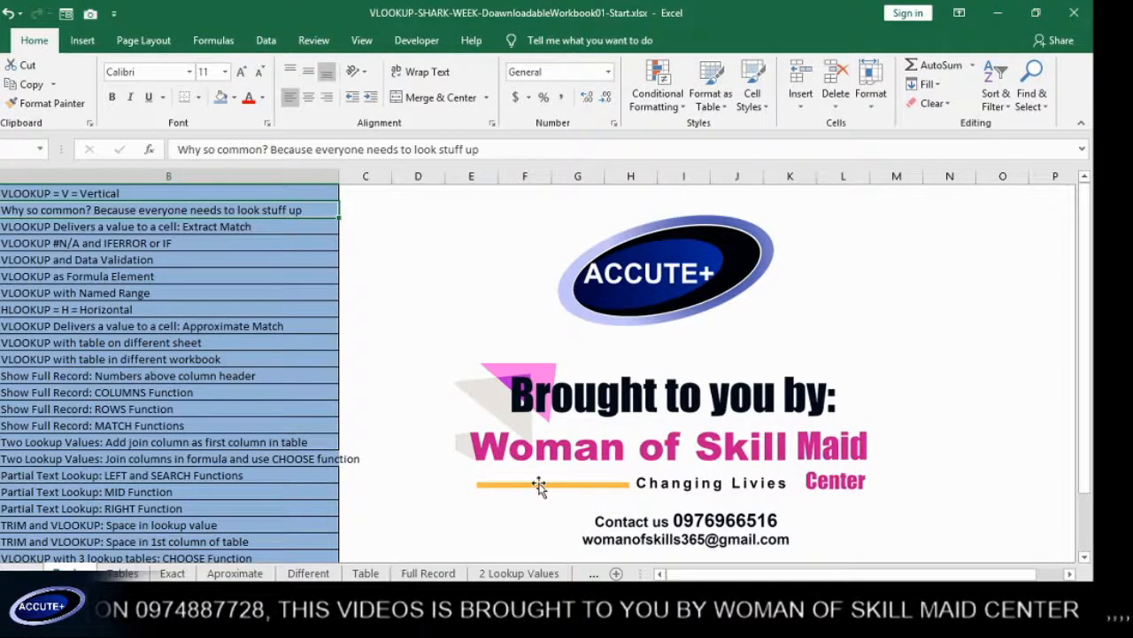
Step: Review the list of VLOOKUP topics in column B of the workbook's opening sheet
{"action": "left_click", "coordinate": [172, 374]}
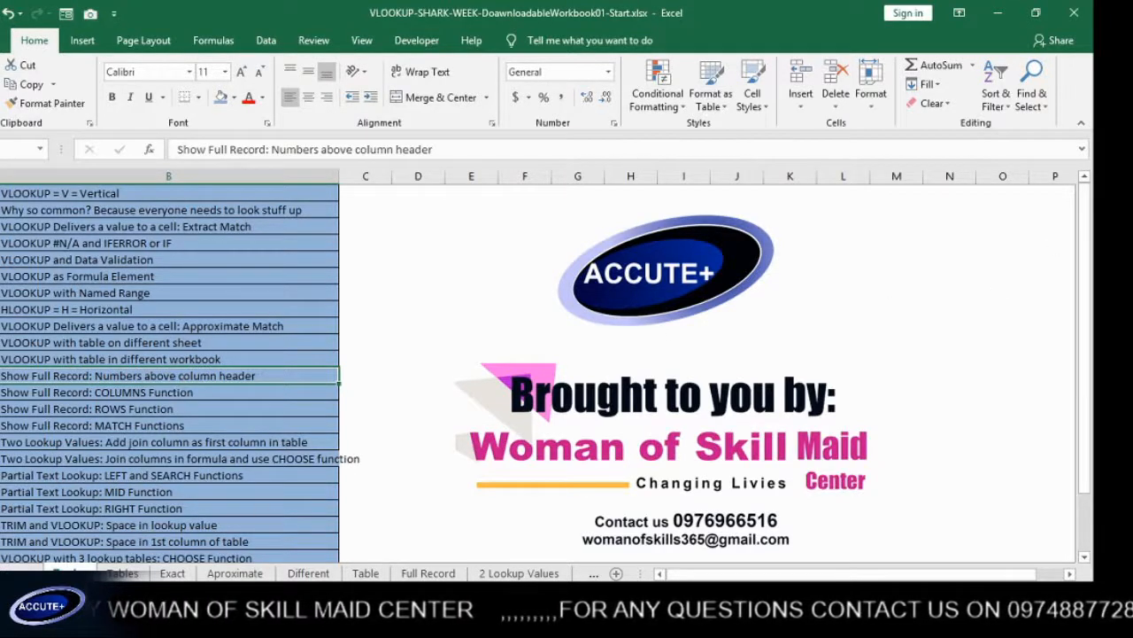
{"action": "scroll", "coordinate": [66, 494], "scroll_direction": "down", "scroll_amount": 1}
{"action": "scroll", "coordinate": [67, 495], "scroll_direction": "down", "scroll_amount": 1}
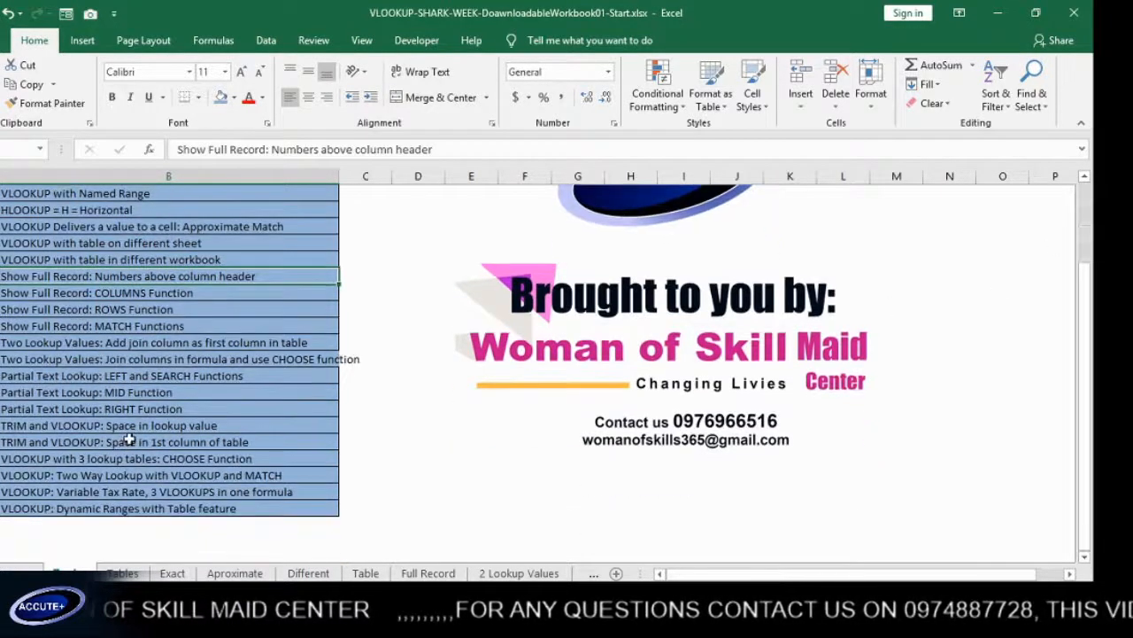
{"action": "scroll", "coordinate": [129, 439], "scroll_direction": "up", "scroll_amount": 2}
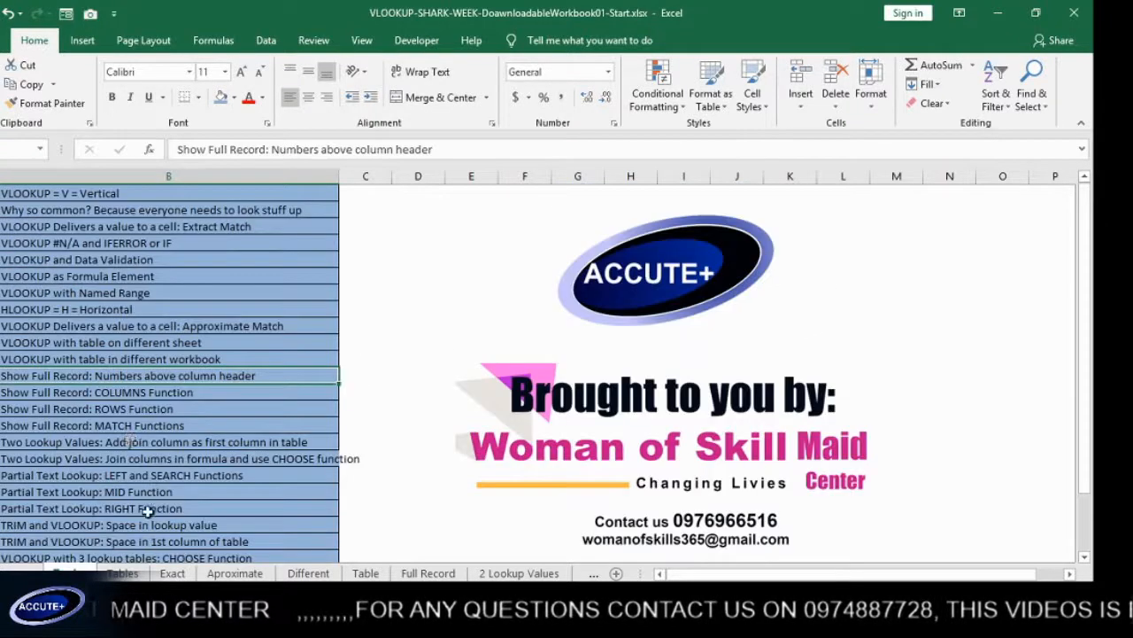
Step: Examine the vertical and horizontal invoice tables on the Tables sheet, including the Red Bull row and its price
{"action": "left_click", "coordinate": [125, 574]}
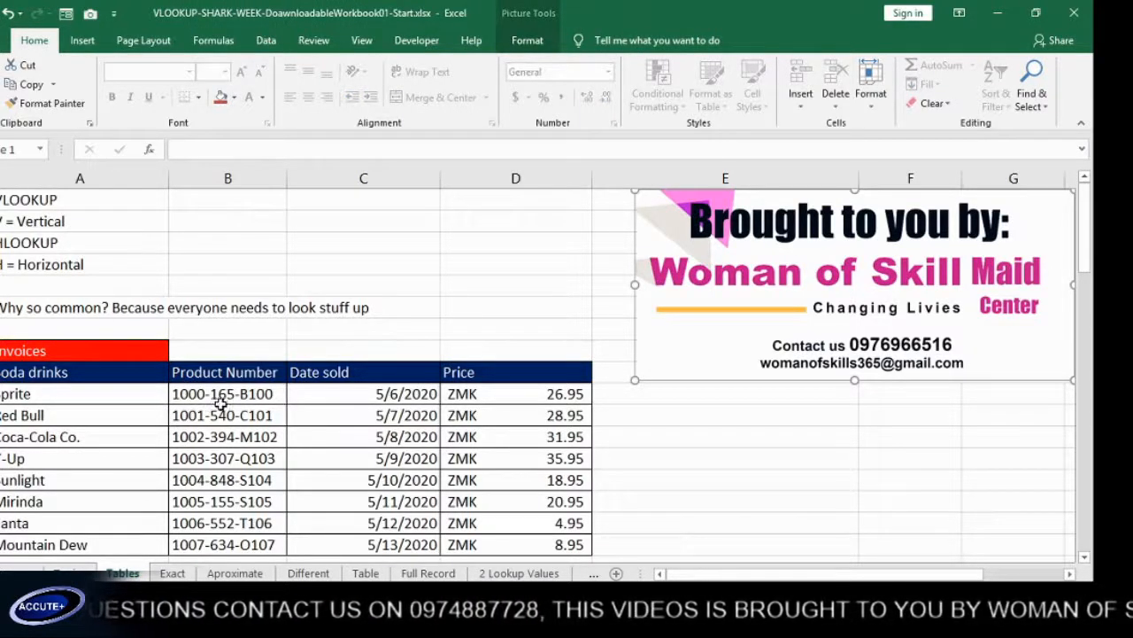
{"action": "scroll", "coordinate": [113, 420], "scroll_direction": "down", "scroll_amount": 1}
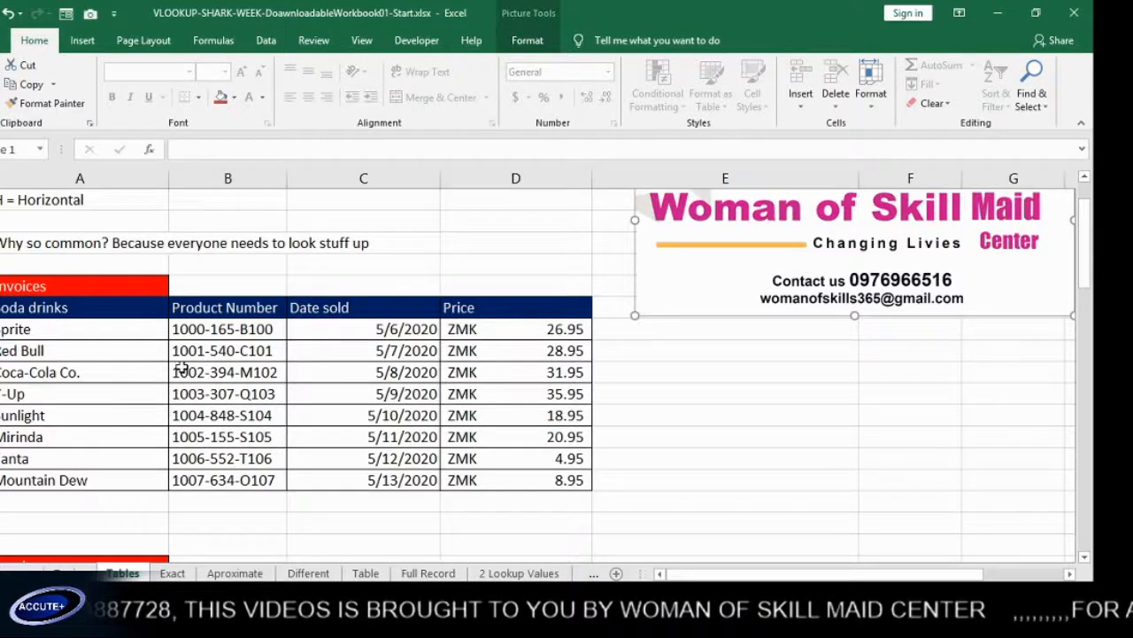
{"action": "left_click", "coordinate": [27, 353]}
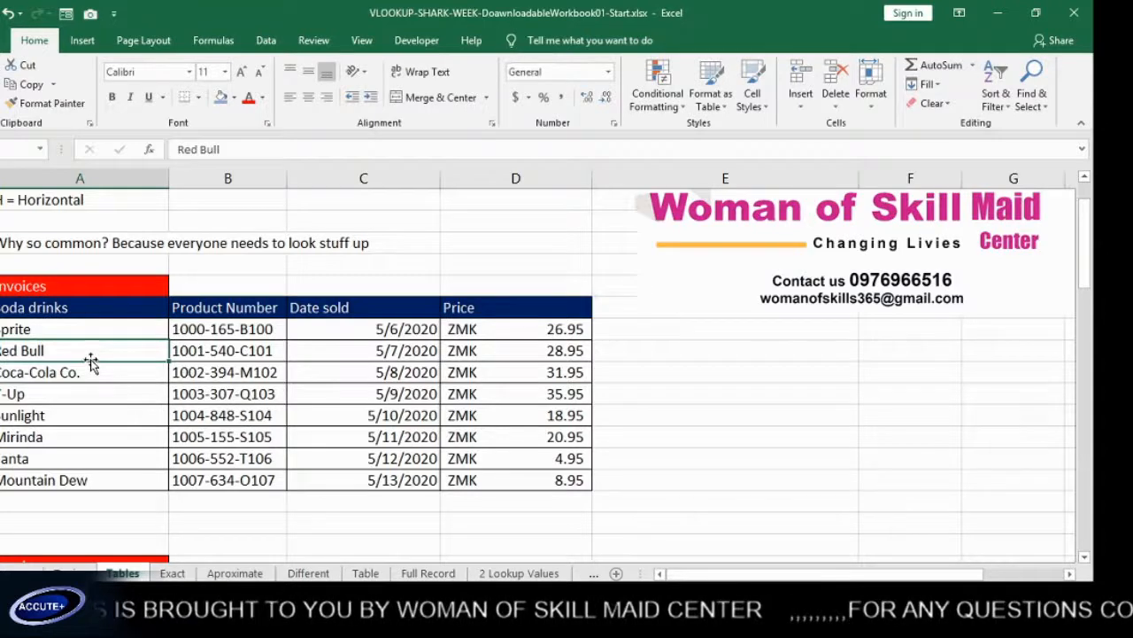
{"action": "left_click", "coordinate": [526, 351]}
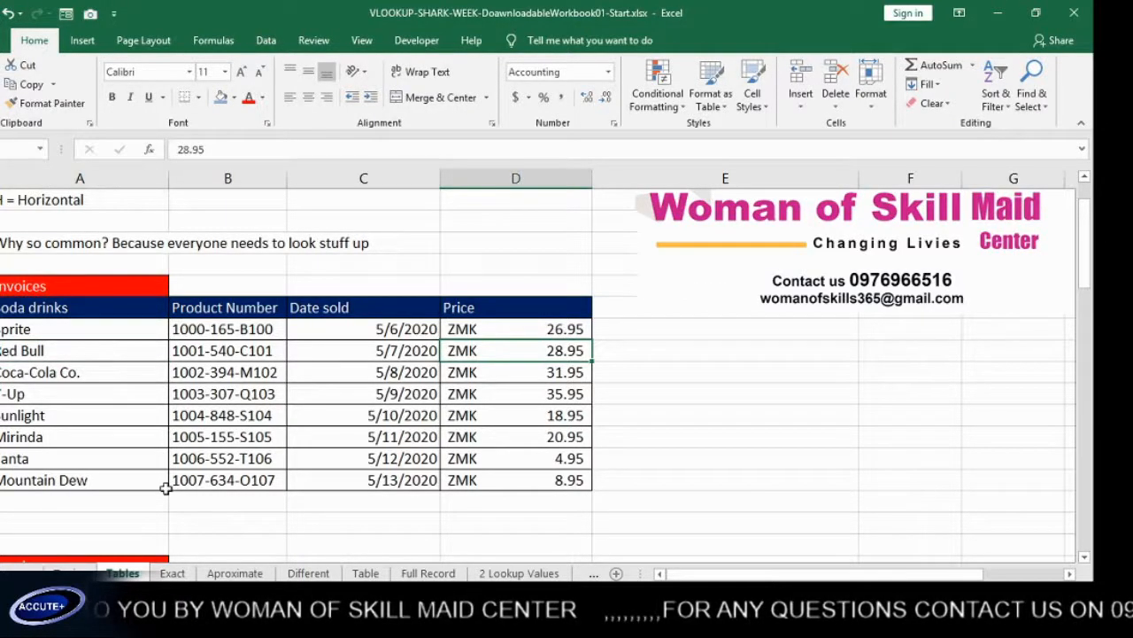
{"action": "scroll", "coordinate": [168, 473], "scroll_direction": "down", "scroll_amount": 3}
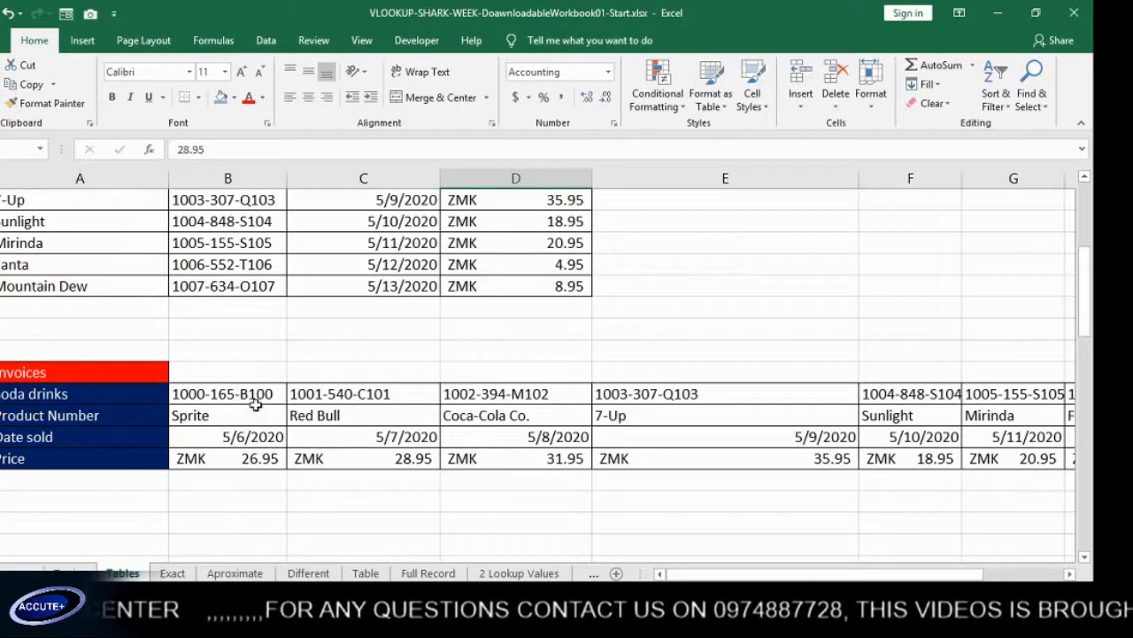
{"action": "scroll", "coordinate": [254, 404], "scroll_direction": "down", "scroll_amount": 1}
{"action": "scroll", "coordinate": [255, 404], "scroll_direction": "down", "scroll_amount": 1}
{"action": "scroll", "coordinate": [255, 404], "scroll_direction": "down", "scroll_amount": 2}
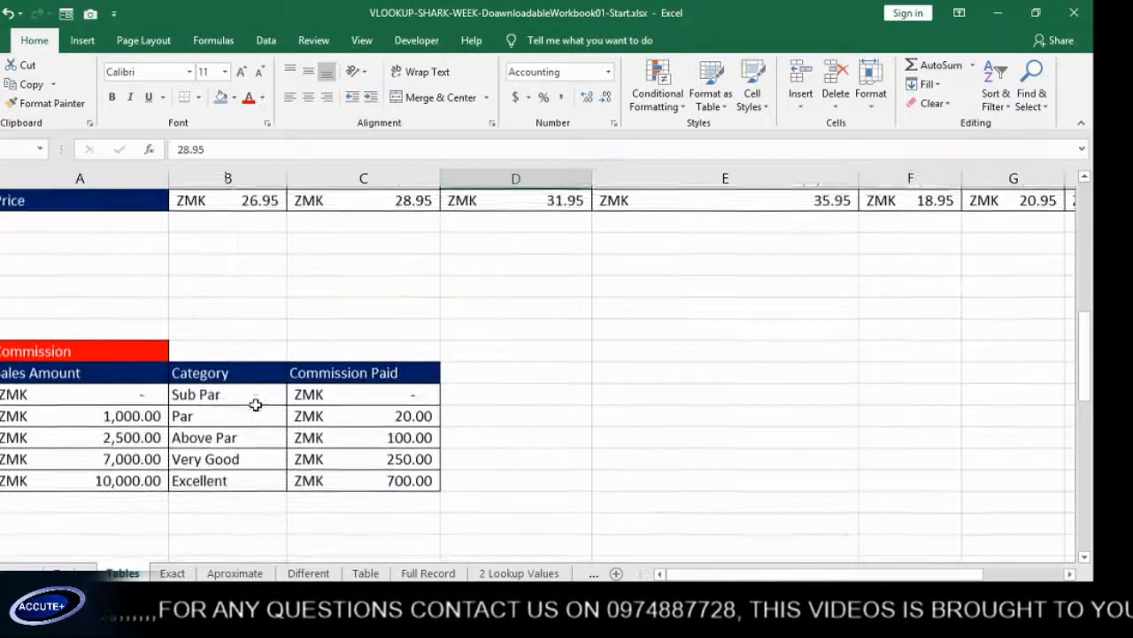
Step: Examine the commission, payroll tax and human resources lookup tables further down the Tables sheet
{"action": "left_click", "coordinate": [103, 422]}
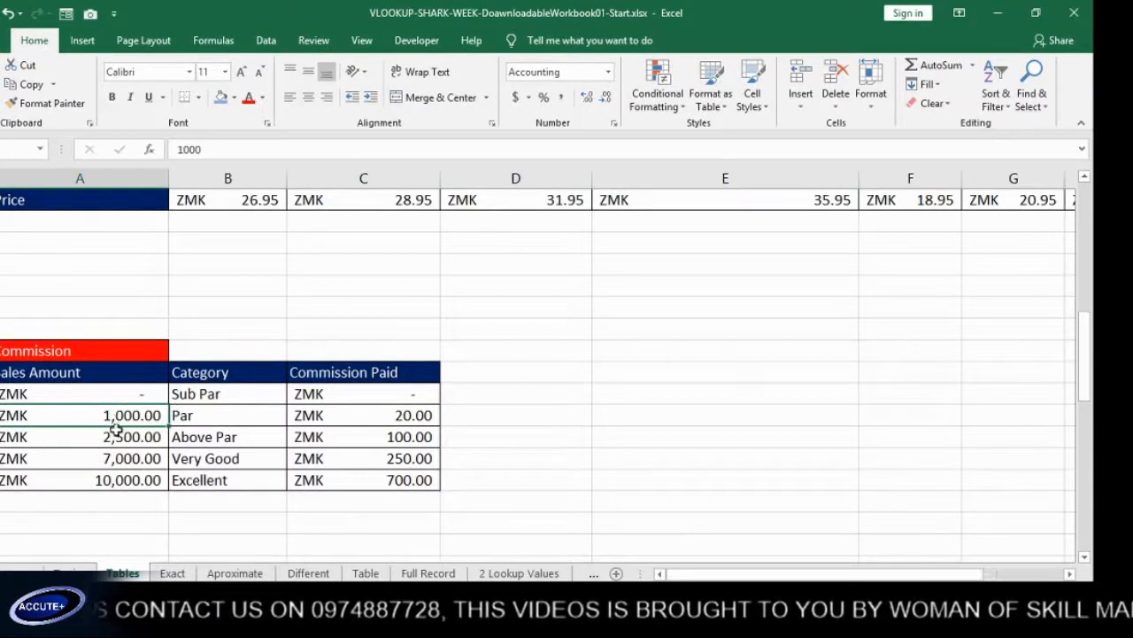
{"action": "left_click", "coordinate": [125, 456]}
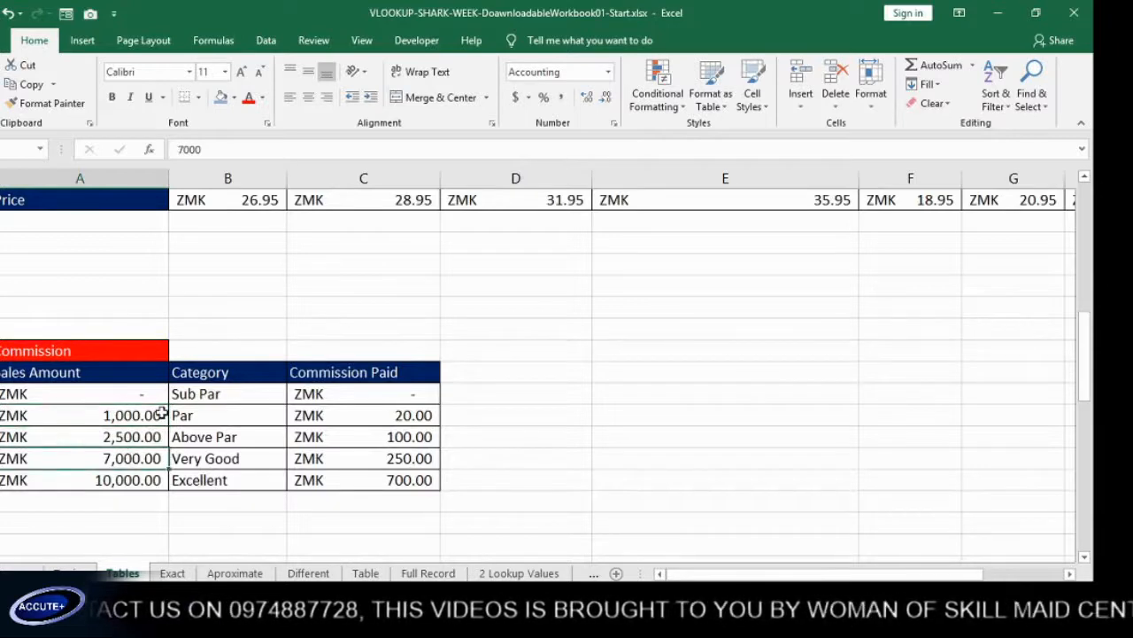
{"action": "left_click", "coordinate": [338, 421]}
{"action": "scroll", "coordinate": [178, 427], "scroll_direction": "down", "scroll_amount": 6}
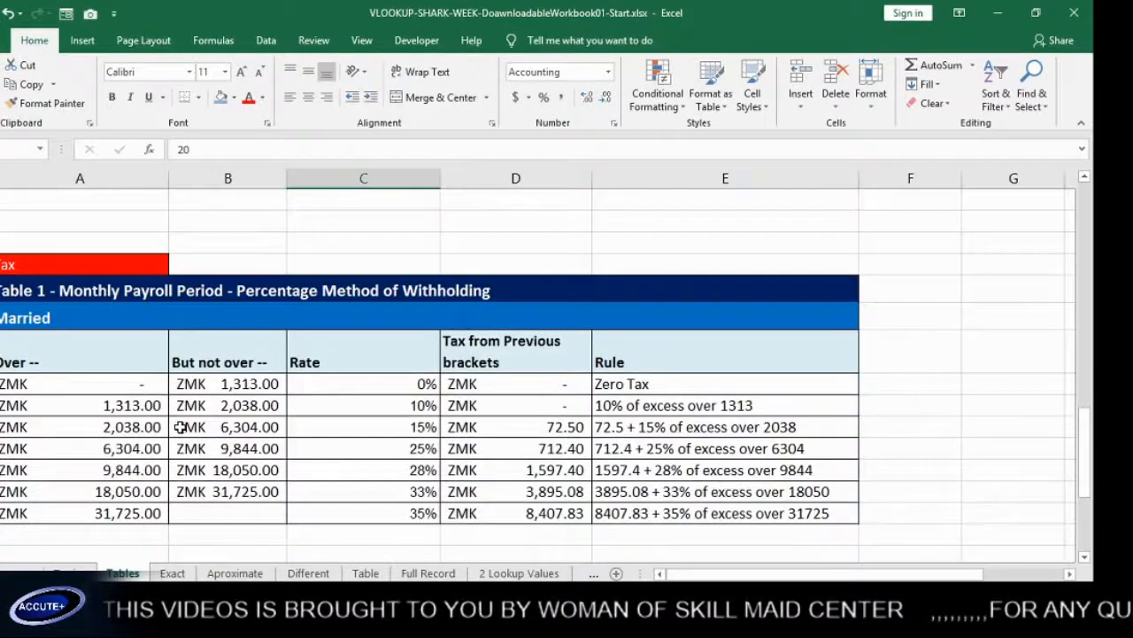
{"action": "scroll", "coordinate": [181, 426], "scroll_direction": "down", "scroll_amount": 1}
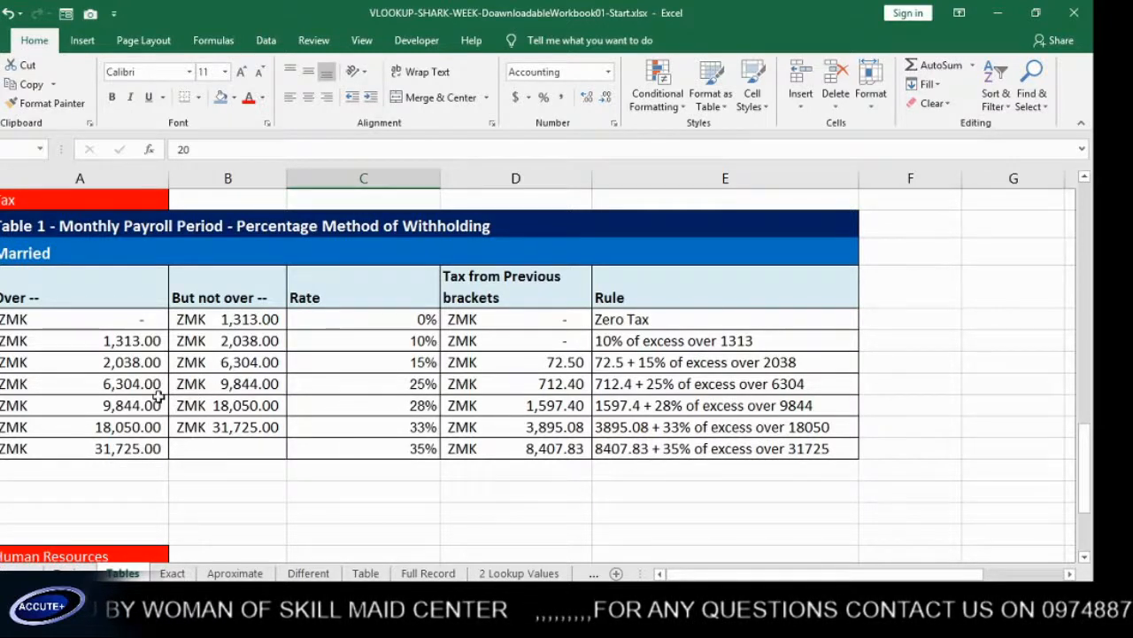
{"action": "left_click", "coordinate": [116, 383]}
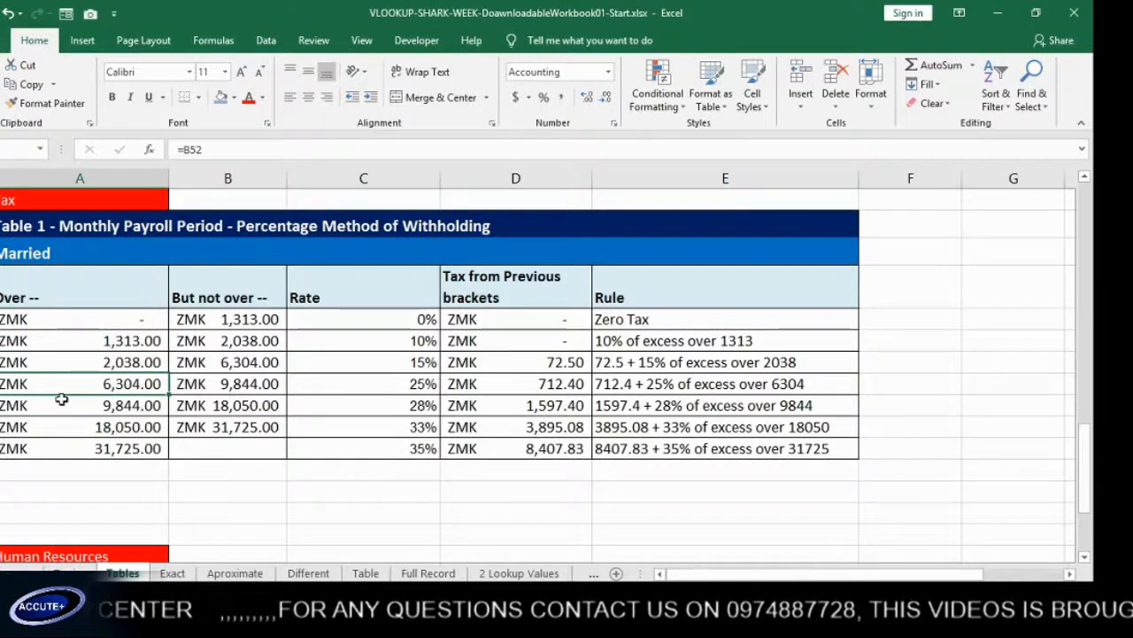
{"action": "scroll", "coordinate": [204, 383], "scroll_direction": "down", "scroll_amount": 3}
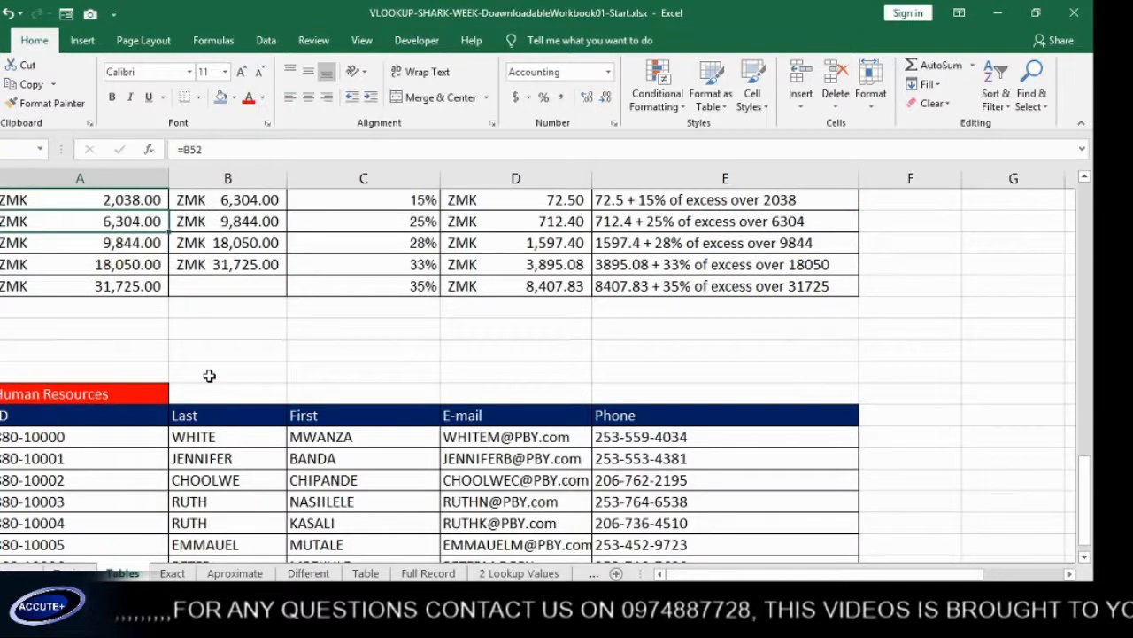
{"action": "scroll", "coordinate": [209, 375], "scroll_direction": "down", "scroll_amount": 2}
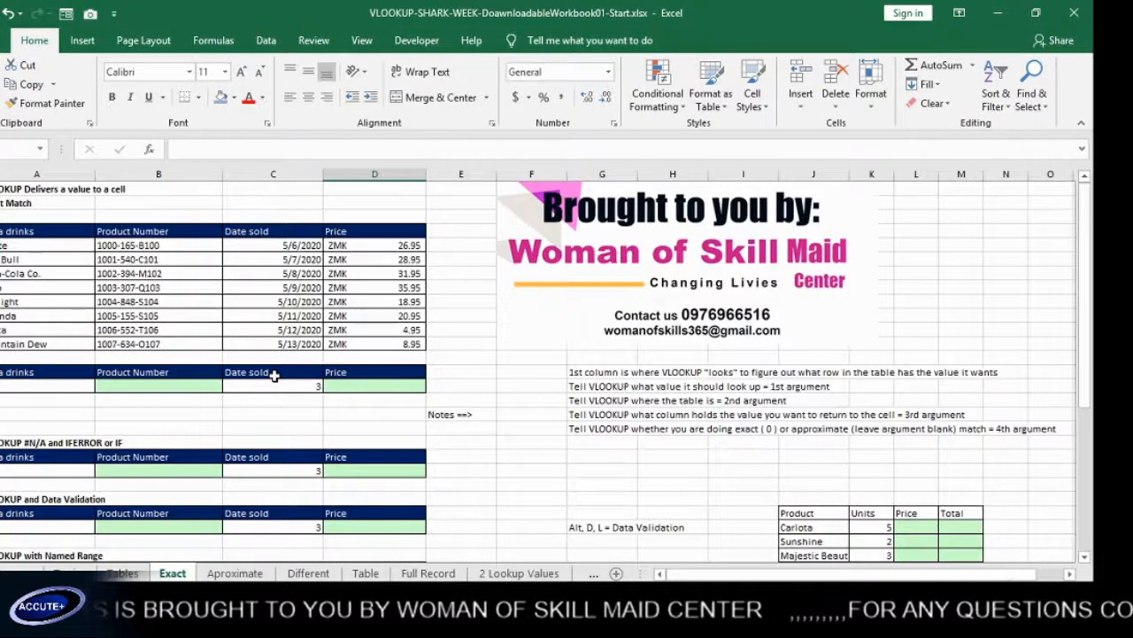
Step: On the Exact sheet, enter Fanta in cell A15 under Soda drinks as the value to look up
{"action": "scroll", "coordinate": [274, 376], "scroll_direction": "up", "scroll_amount": 3}
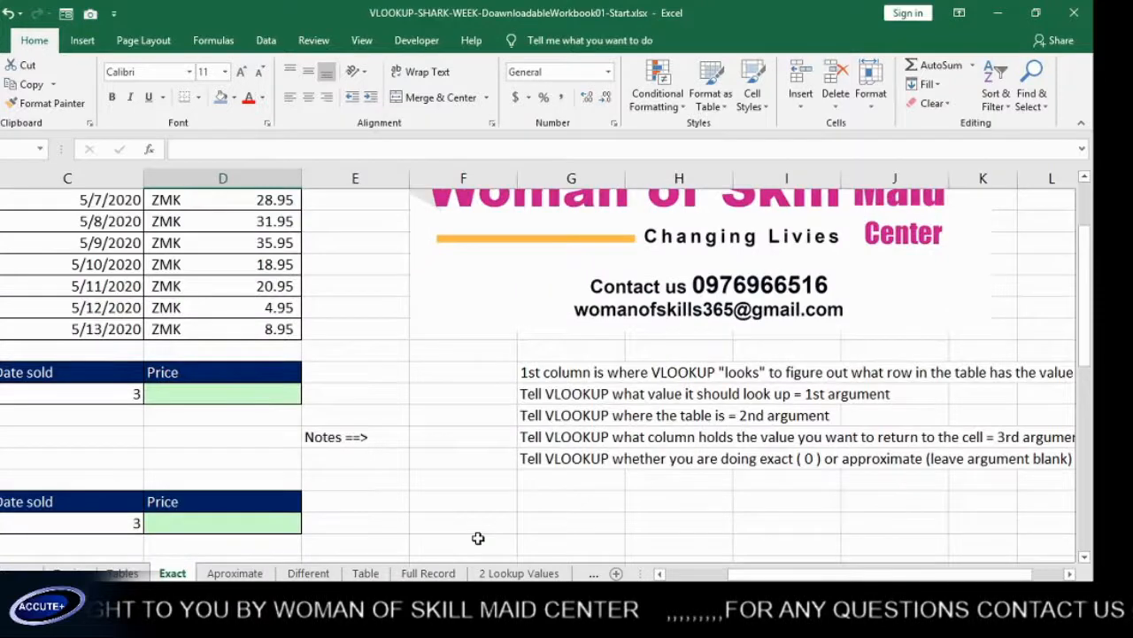
{"action": "scroll", "coordinate": [278, 357], "scroll_direction": "up", "scroll_amount": 2}
{"action": "scroll", "coordinate": [278, 357], "scroll_direction": "left", "scroll_amount": 2}
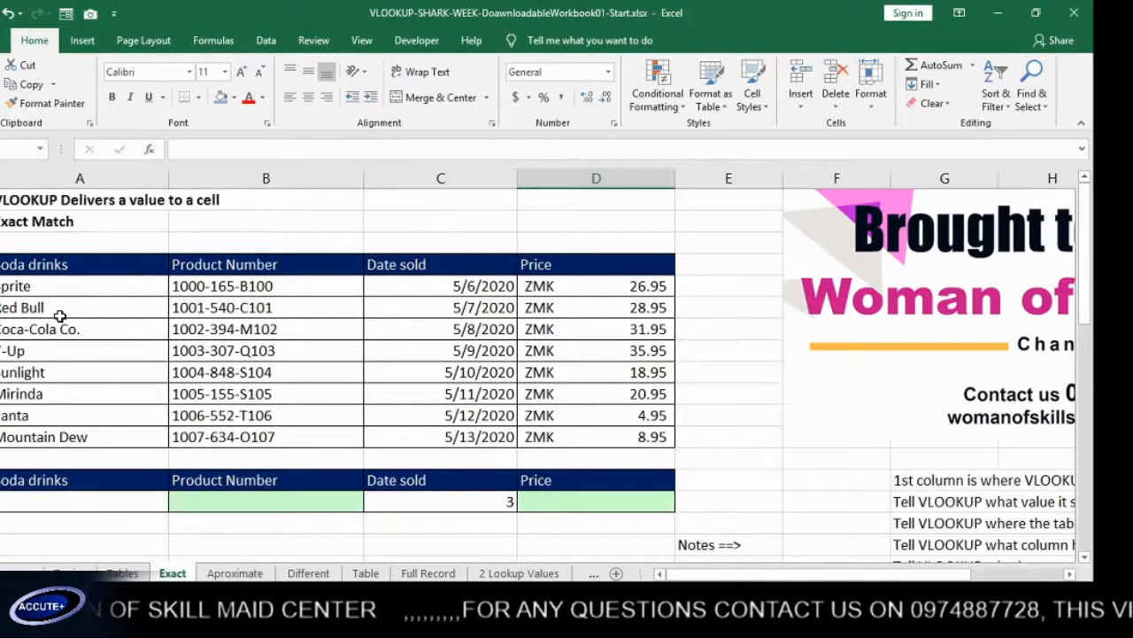
{"action": "left_click_drag", "start_coordinate": [69, 288], "coordinate": [64, 429]}
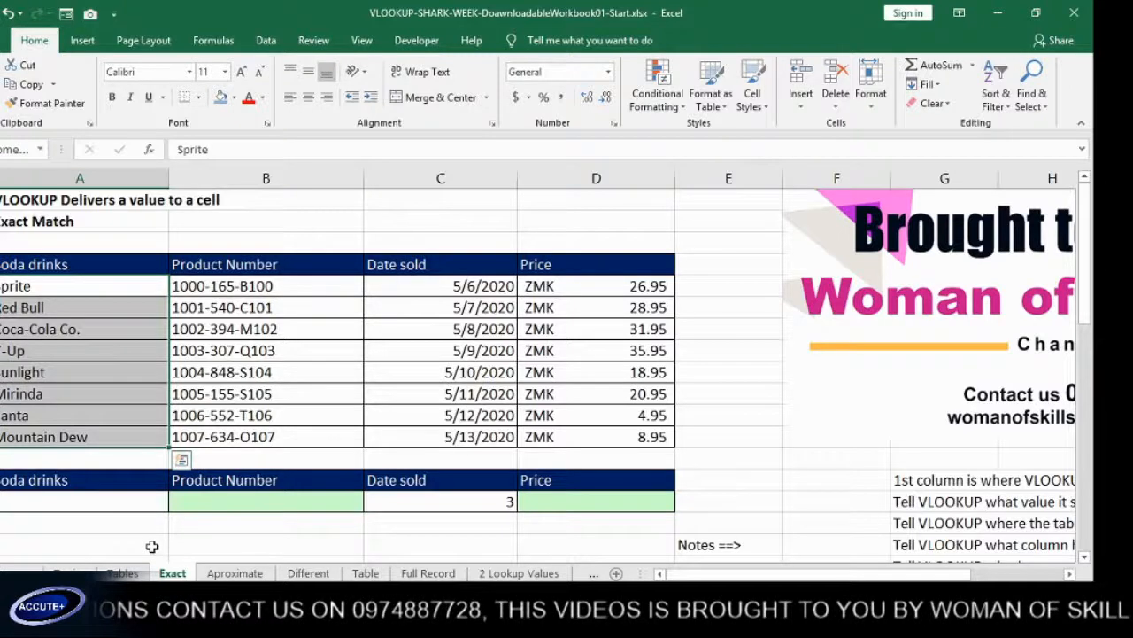
{"action": "left_click", "coordinate": [44, 498]}
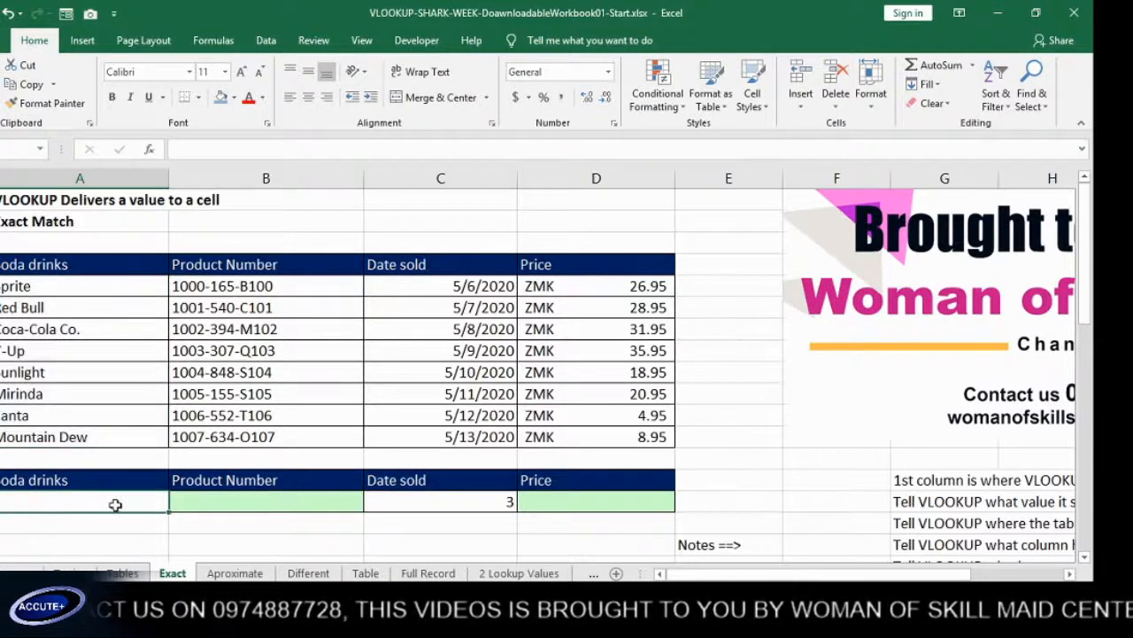
{"action": "left_click", "coordinate": [280, 504]}
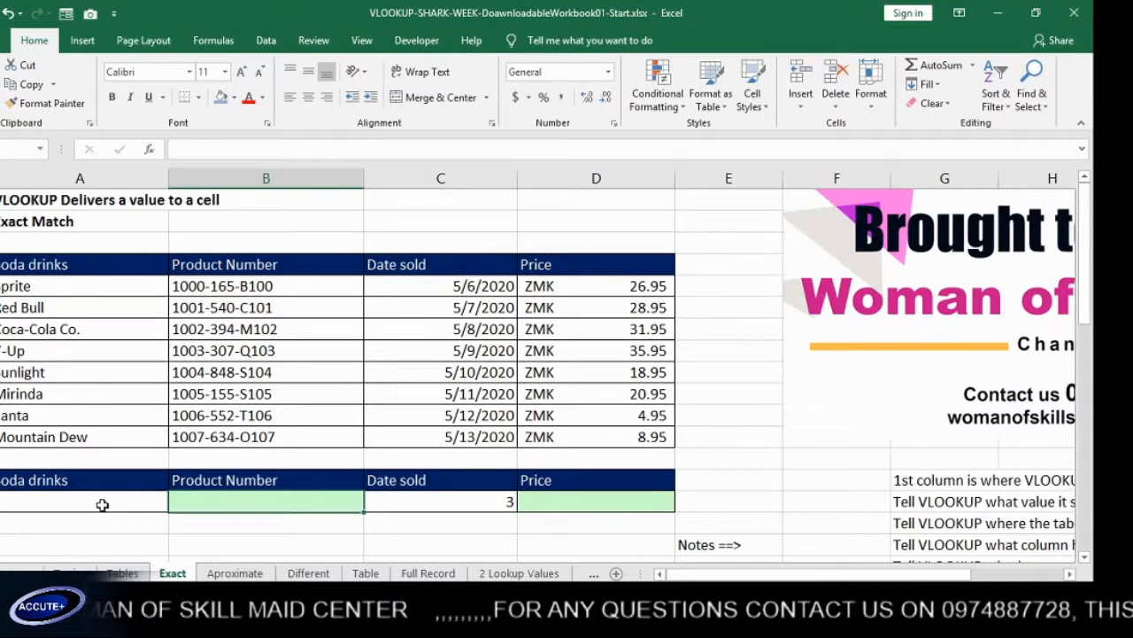
{"action": "left_click", "coordinate": [120, 504]}
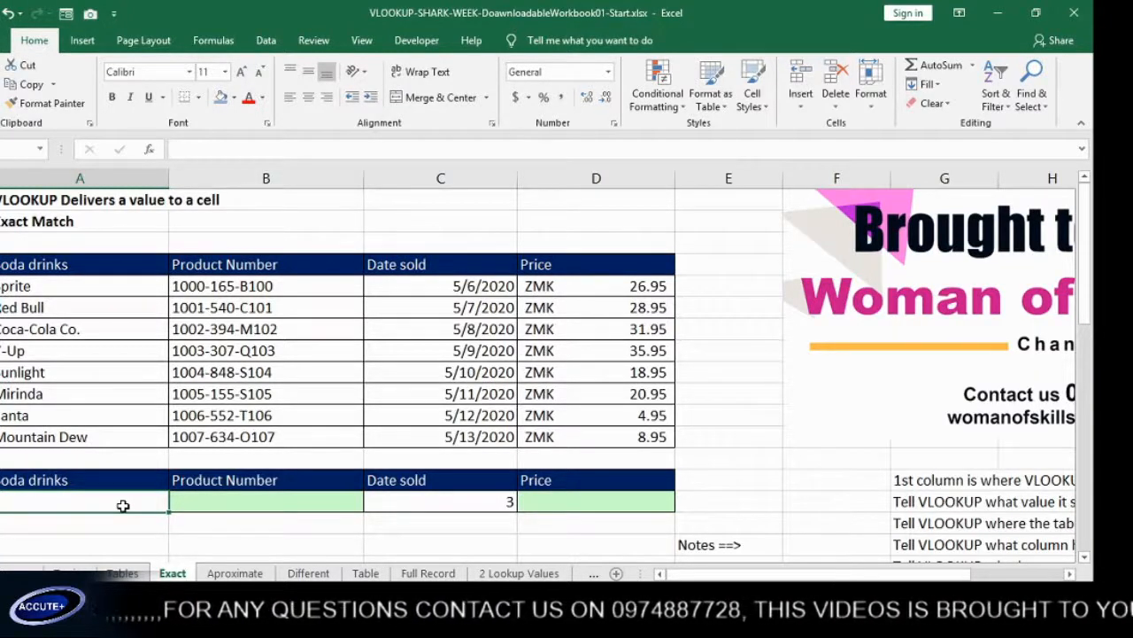
{"action": "type", "text": "f"}
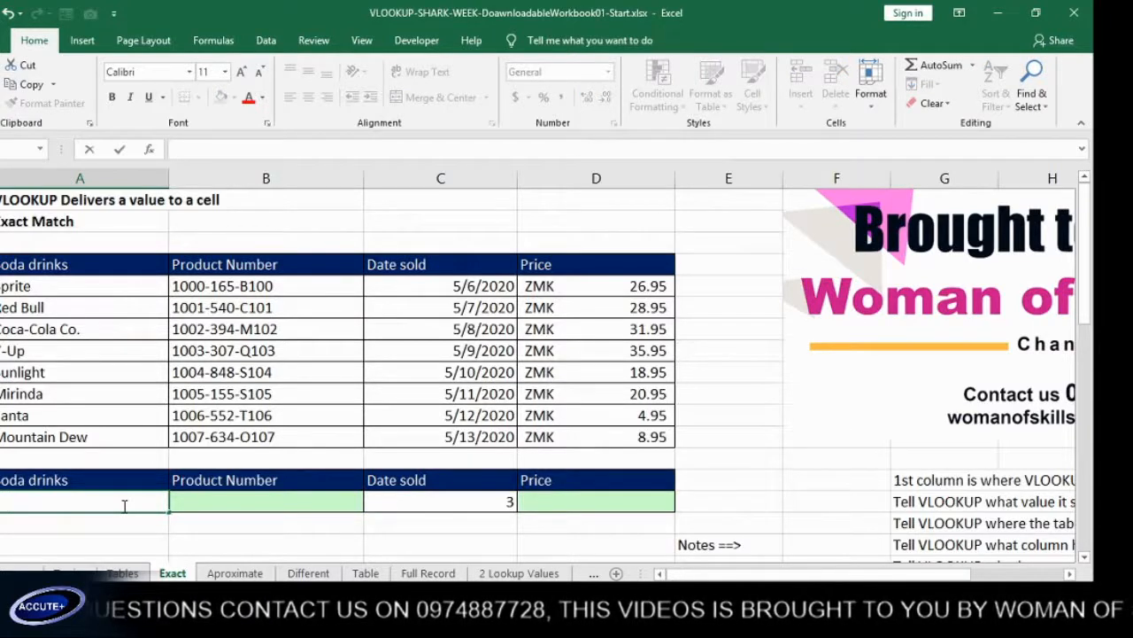
{"action": "type", "text": "Fant"}
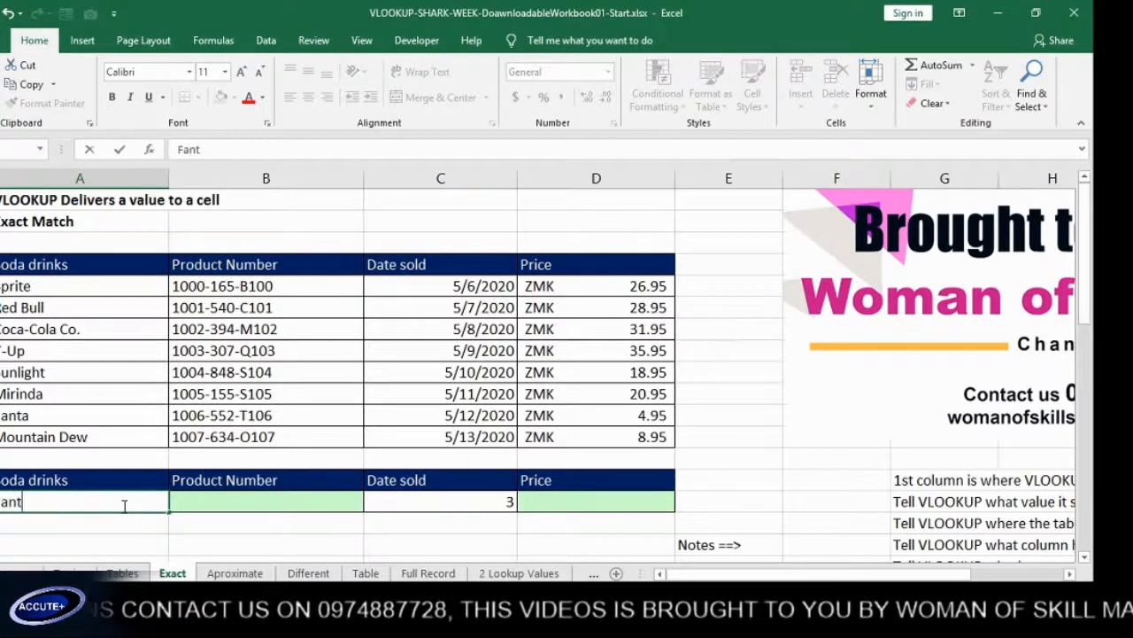
{"action": "type", "text": "a"}
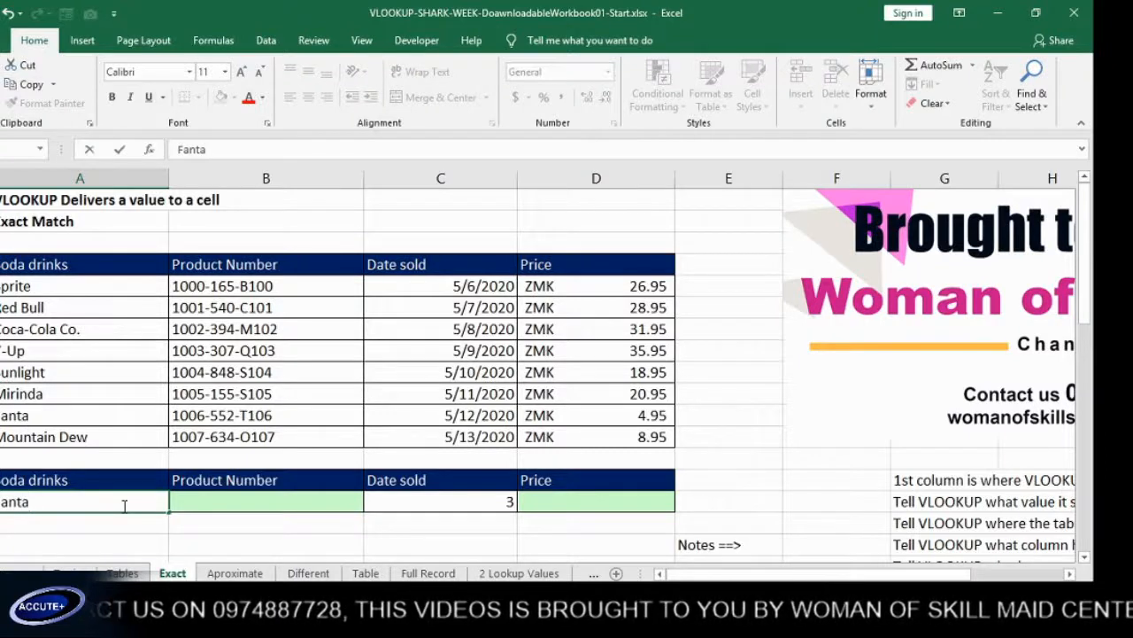
Step: Try a VLOOKUP in the Product Number cell B15 with lookup value A15 and the soda drinks table VTable as table array
{"action": "left_click", "coordinate": [223, 497]}
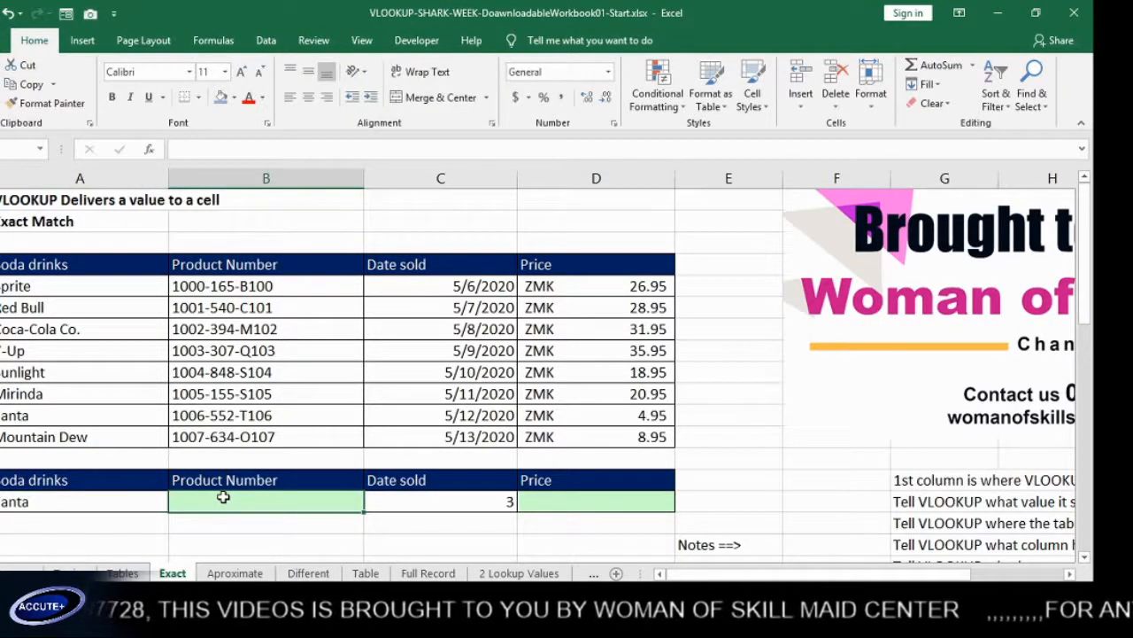
{"action": "type", "text": "="}
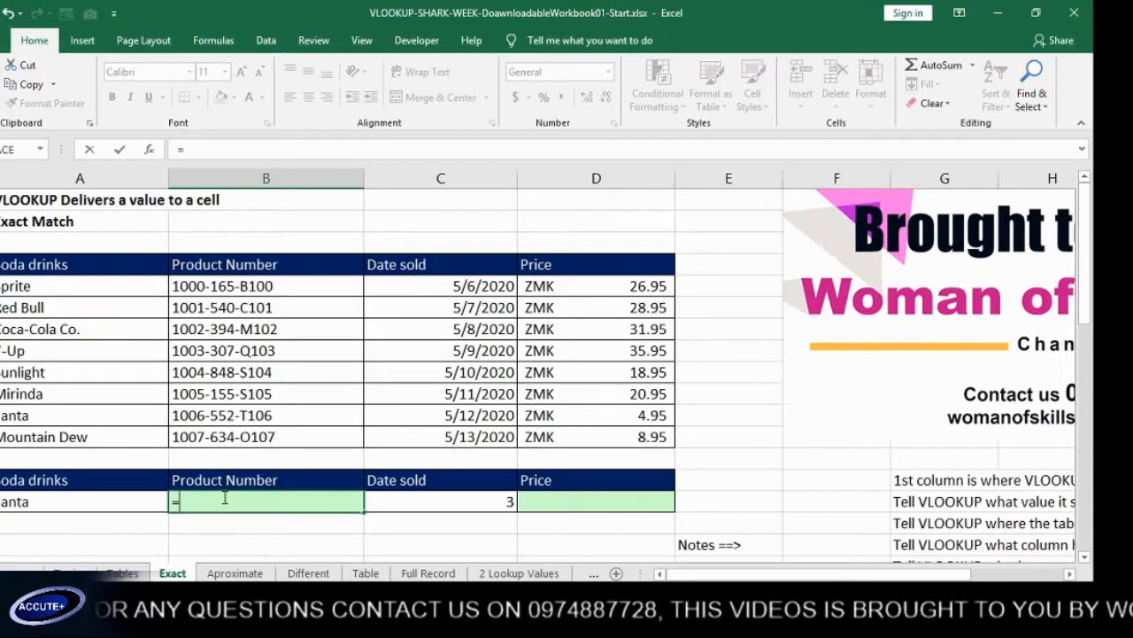
{"action": "type", "text": "v"}
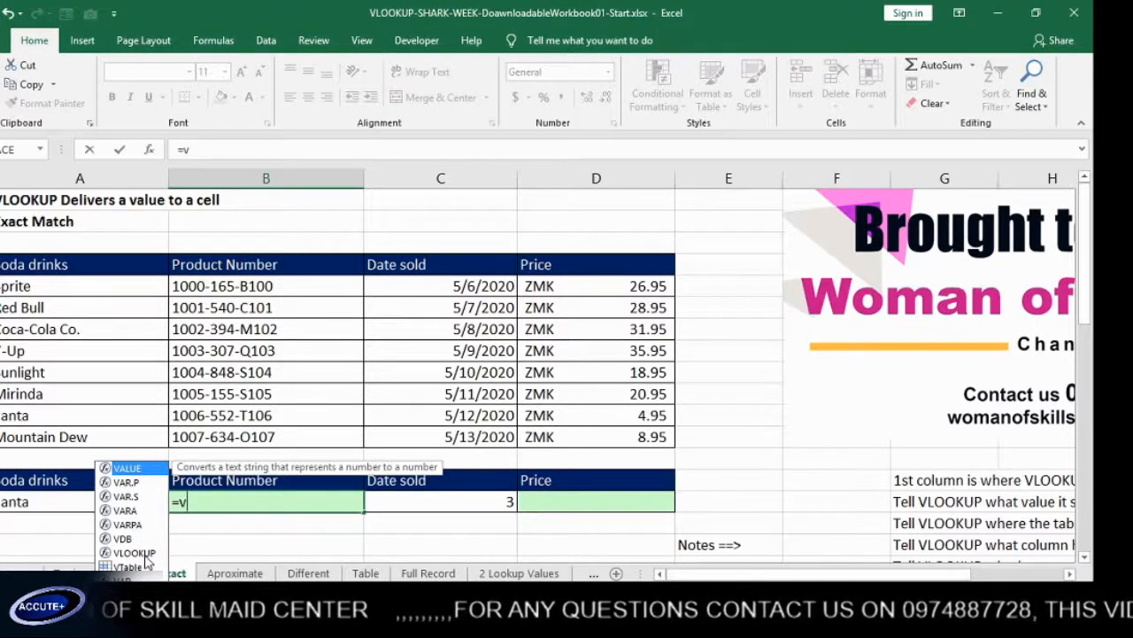
{"action": "type", "text": "lo"}
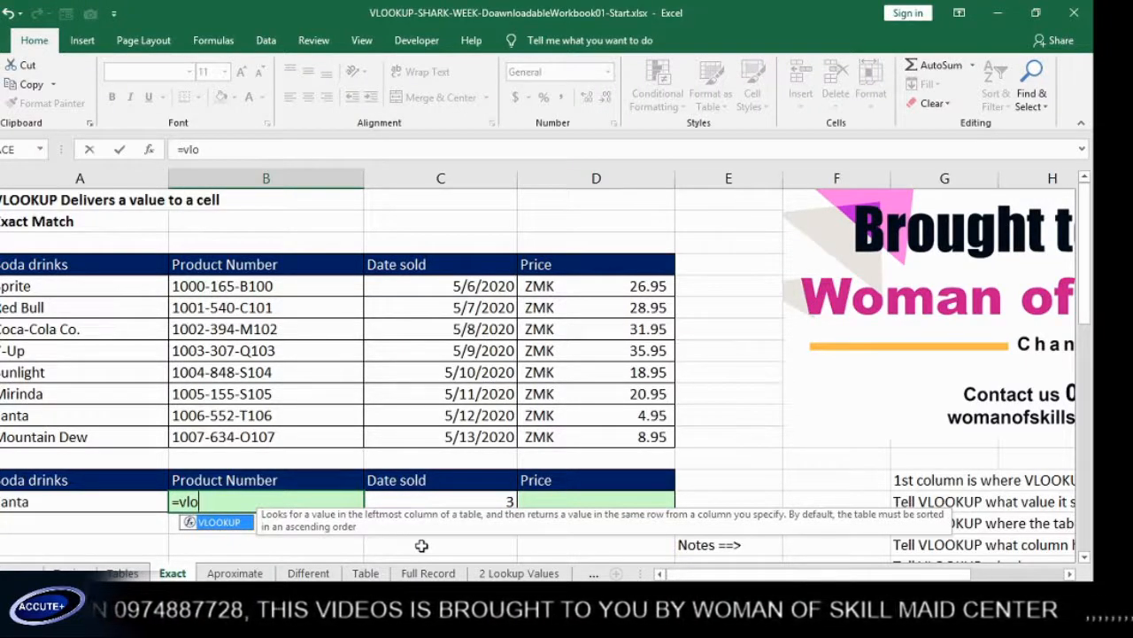
{"action": "key", "text": "Tab"}
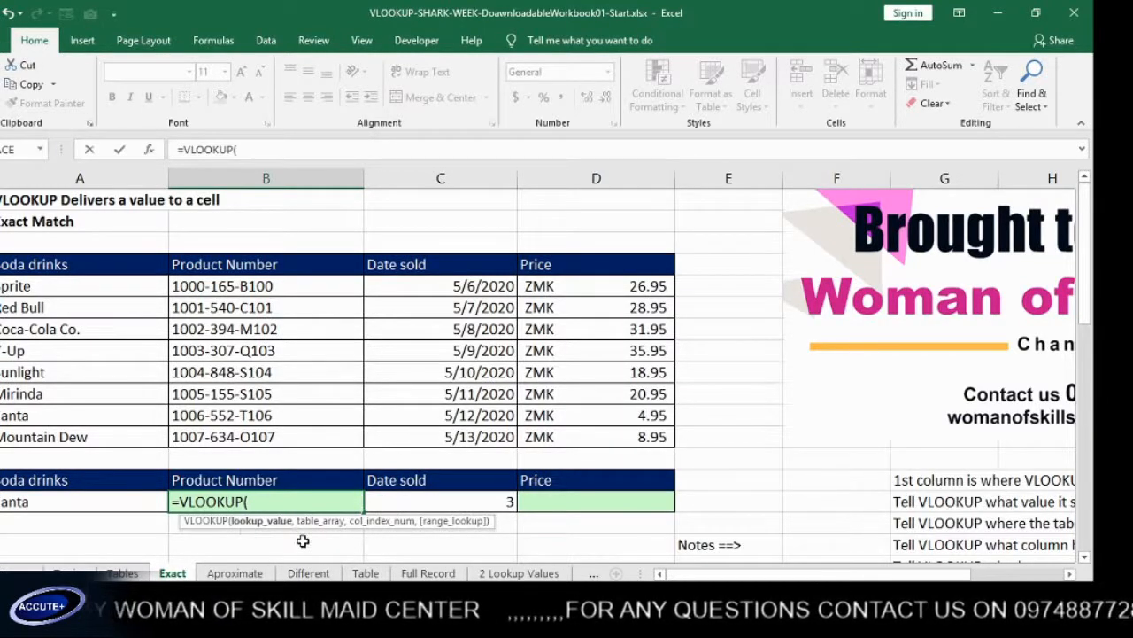
{"action": "left_click", "coordinate": [62, 506]}
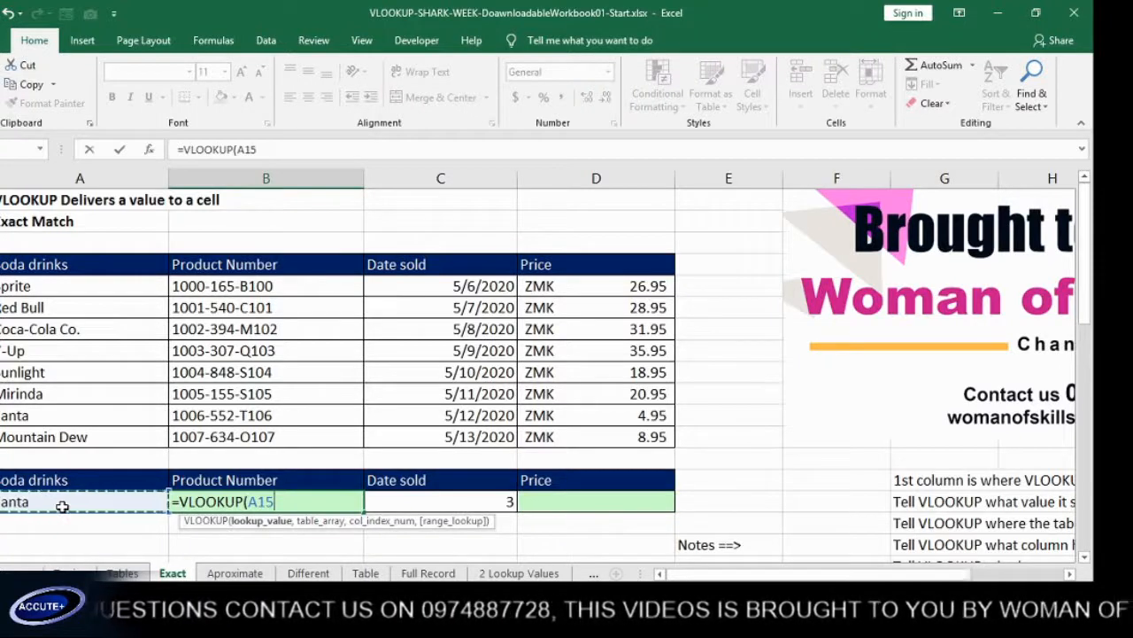
{"action": "type", "text": ","}
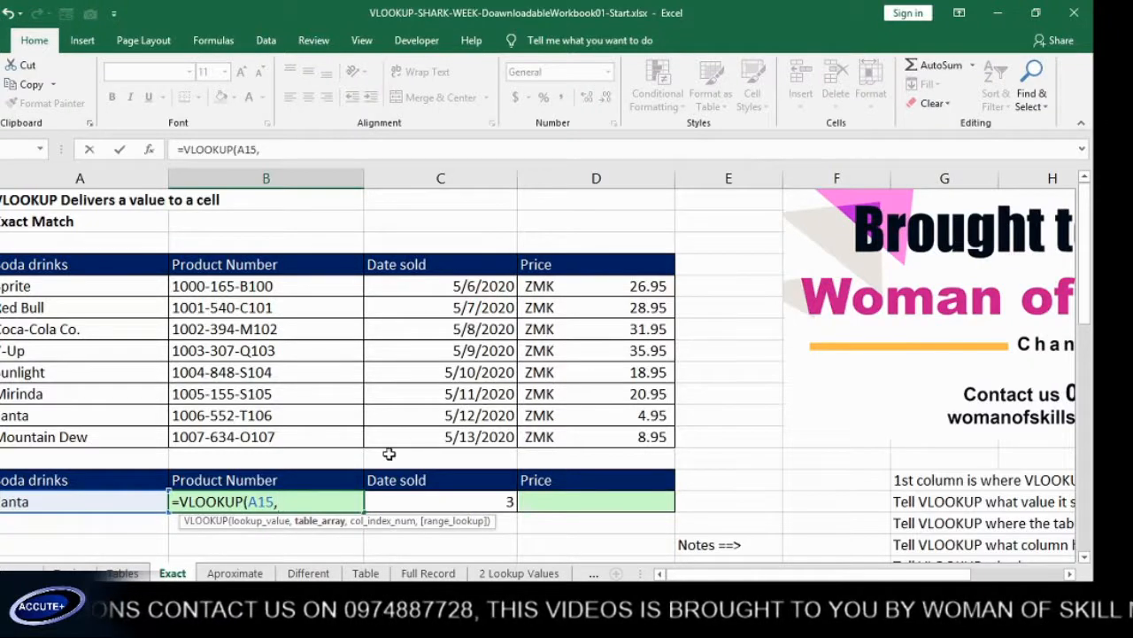
{"action": "left_click", "coordinate": [28, 285]}
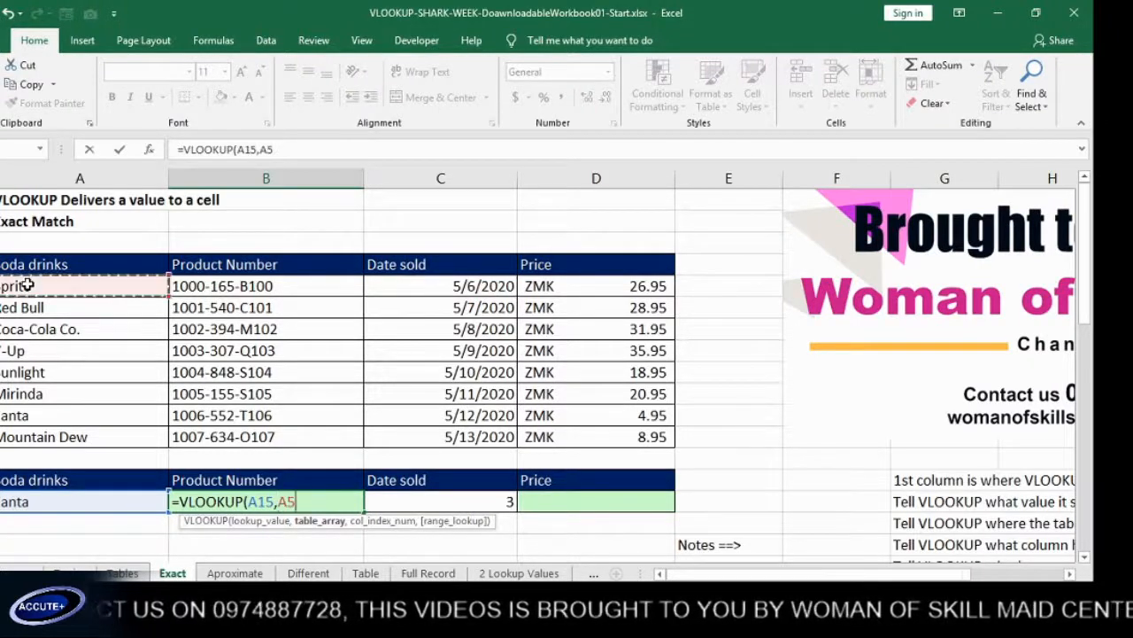
{"action": "left_click_drag", "start_coordinate": [28, 285], "coordinate": [624, 428]}
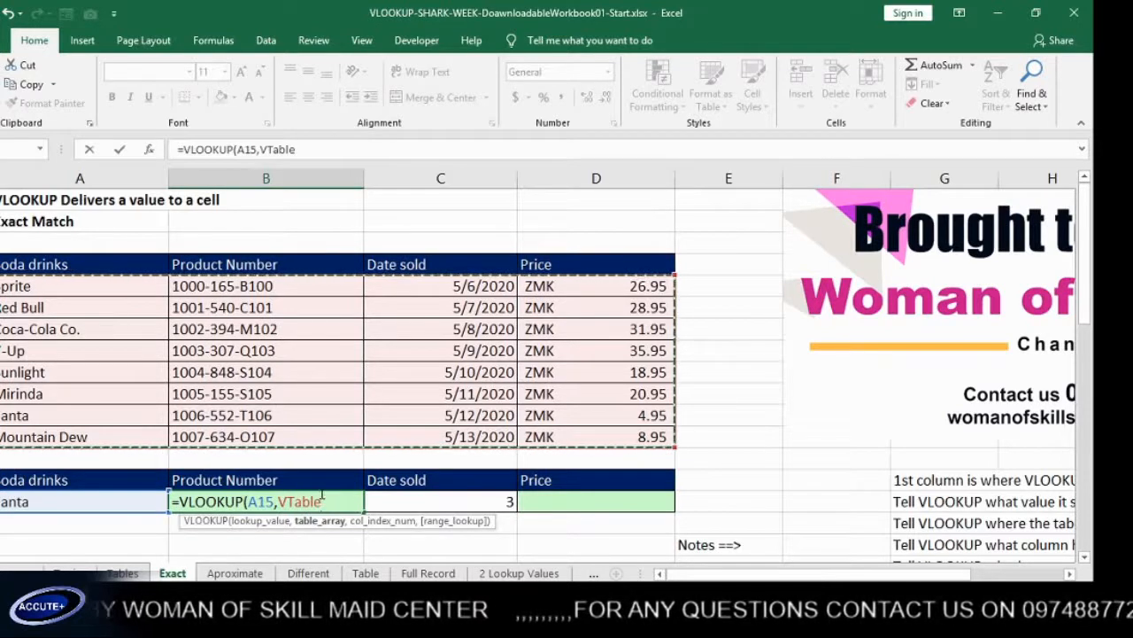
Step: Discard the unfinished VLOOKUP formula in the Product Number cell B15
{"action": "key", "text": "BackSpace"}
{"action": "key", "text": "BackSpace"}
{"action": "key", "text": "BackSpace"}
{"action": "key", "text": "BackSpace"}
{"action": "key", "text": "BackSpace"}
{"action": "key", "text": "BackSpace"}
{"action": "key", "text": "BackSpace"}
{"action": "key", "text": "BackSpace"}
{"action": "key", "text": "BackSpace"}
{"action": "key", "text": "BackSpace"}
{"action": "key", "text": "BackSpace"}
{"action": "key", "text": "BackSpace"}
{"action": "key", "text": "BackSpace"}
{"action": "key", "text": "BackSpace"}
{"action": "key", "text": "BackSpace"}
{"action": "key", "text": "BackSpace"}
{"action": "key", "text": "BackSpace"}
{"action": "key", "text": "BackSpace"}
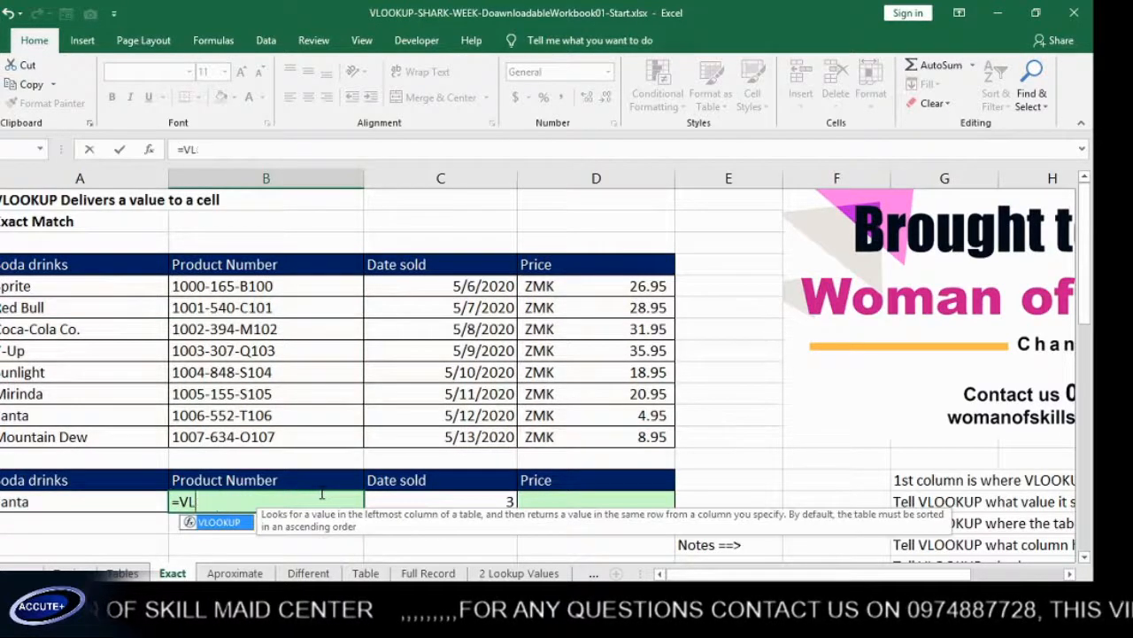
{"action": "key", "text": "Escape"}
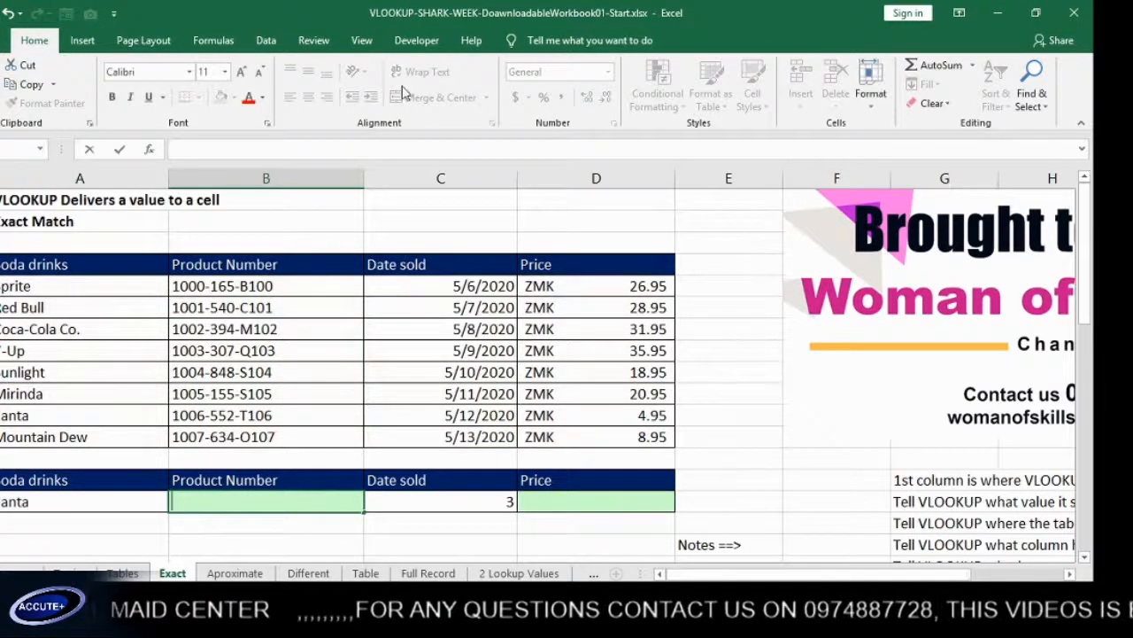
Step: Delete the defined names DLBoomerangs and VTable from the workbook using the Name Manager
{"action": "left_click", "coordinate": [268, 41]}
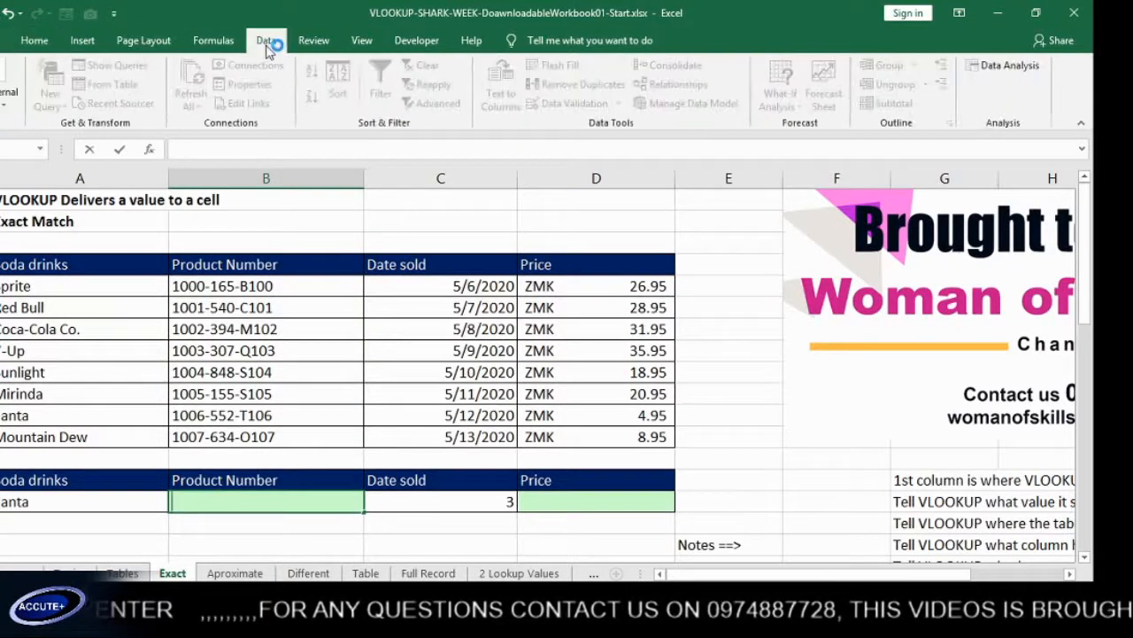
{"action": "left_click", "coordinate": [213, 41]}
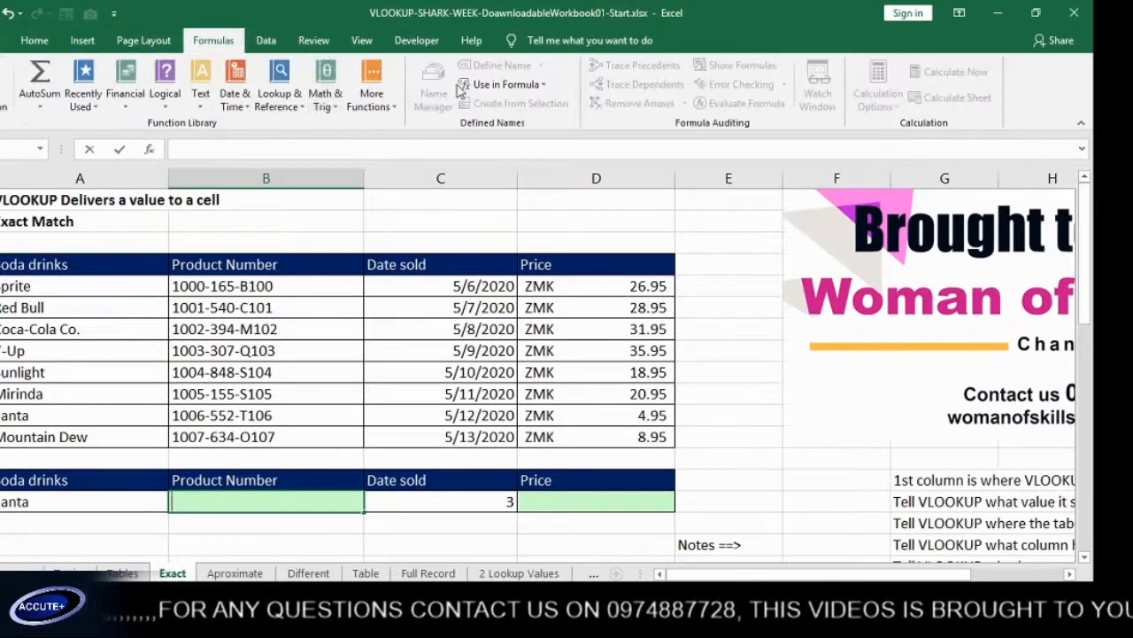
{"action": "left_click", "coordinate": [380, 316]}
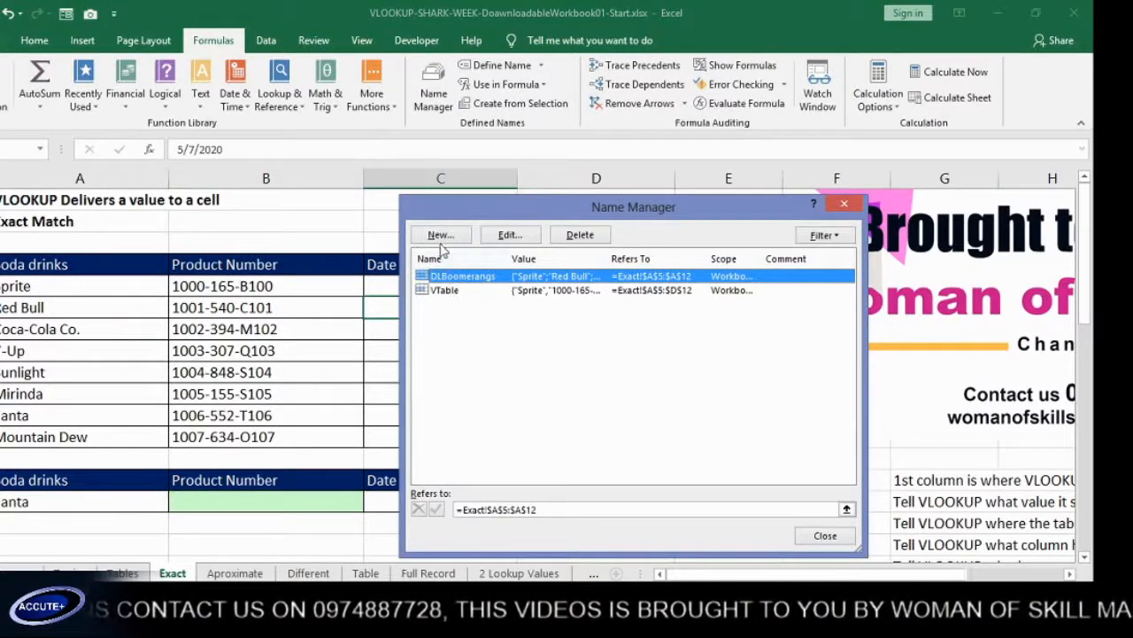
{"action": "left_click", "coordinate": [580, 235]}
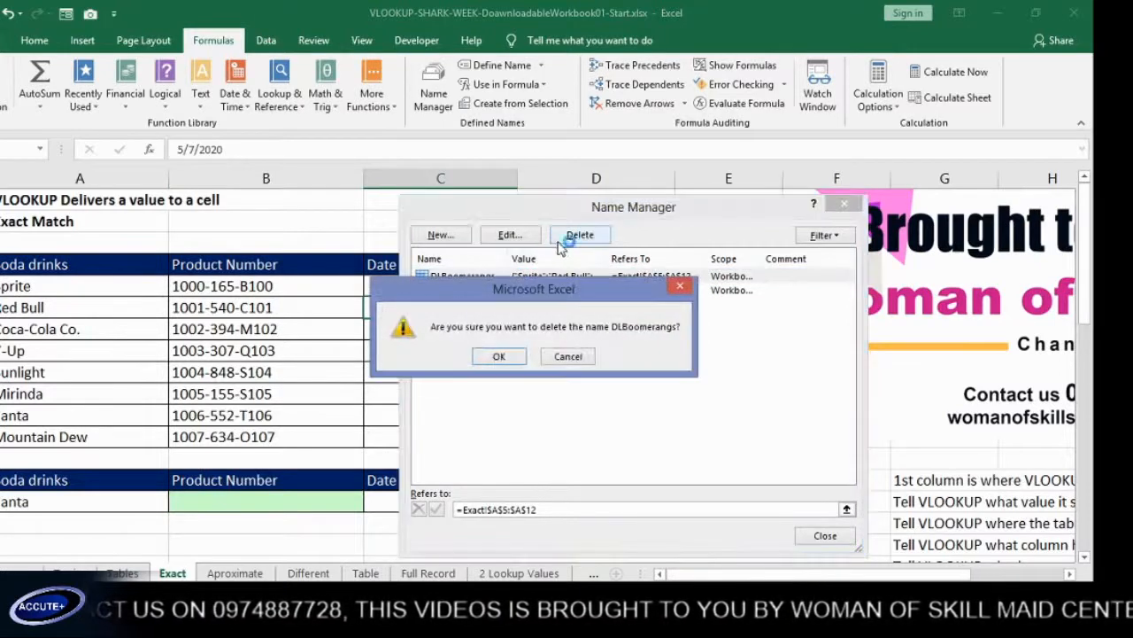
{"action": "left_click", "coordinate": [516, 352]}
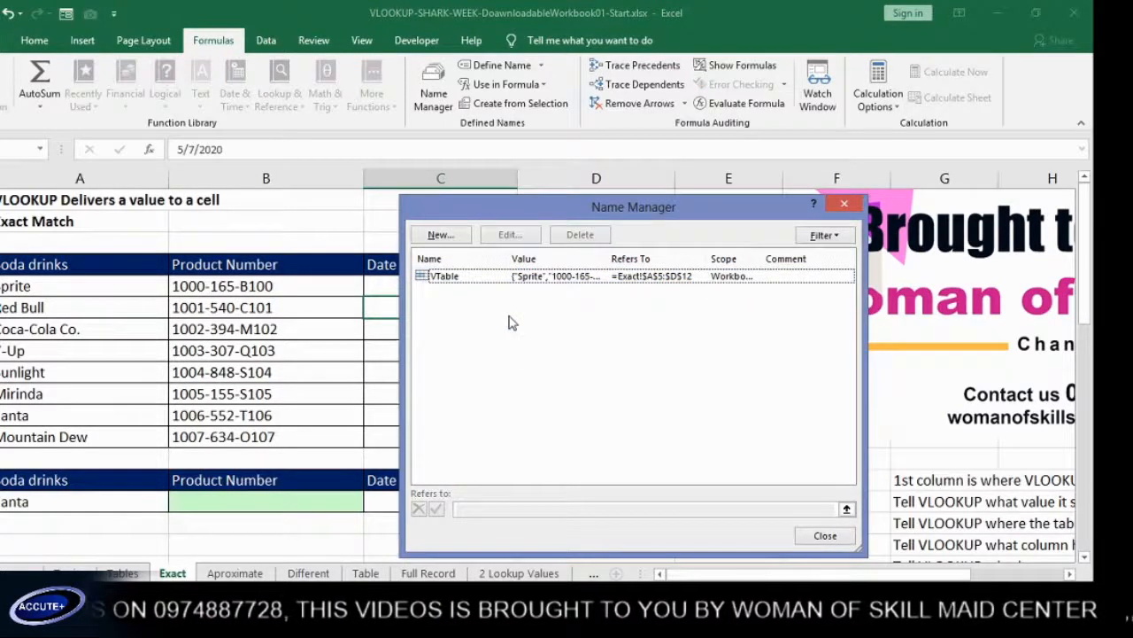
{"action": "left_click", "coordinate": [500, 276]}
{"action": "left_click", "coordinate": [580, 235]}
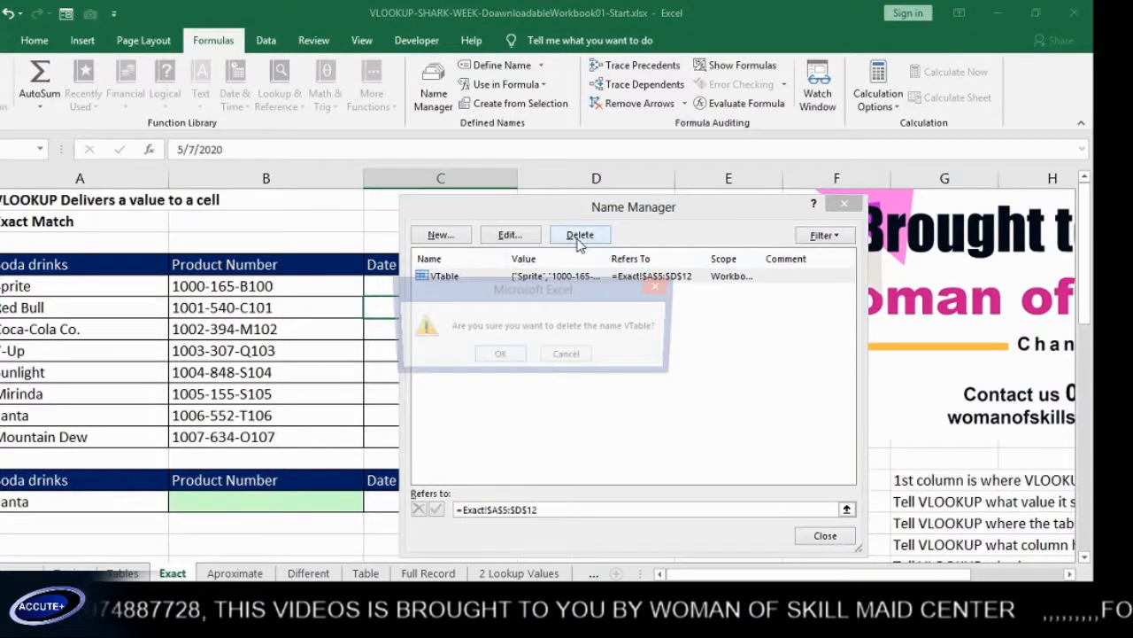
{"action": "left_click", "coordinate": [514, 356]}
{"action": "left_click", "coordinate": [824, 534]}
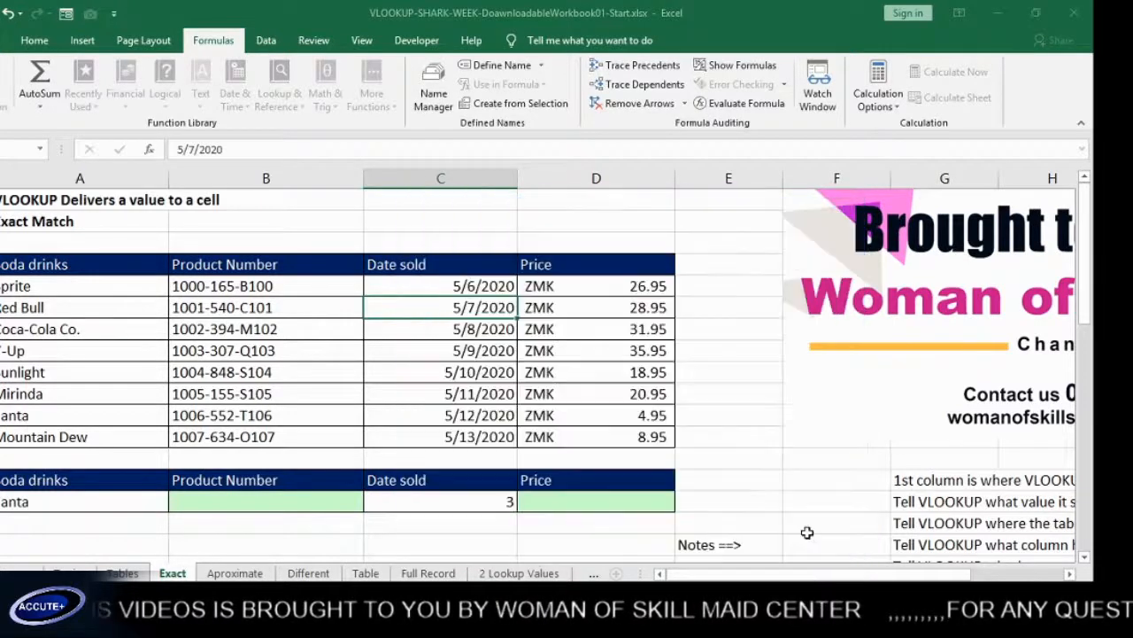
Step: Enter =VLOOKUP(A15,A5:D12,2,FALSE) in the Product Number cell B15 to look up the drink's product number by exact match
{"action": "left_click", "coordinate": [211, 503]}
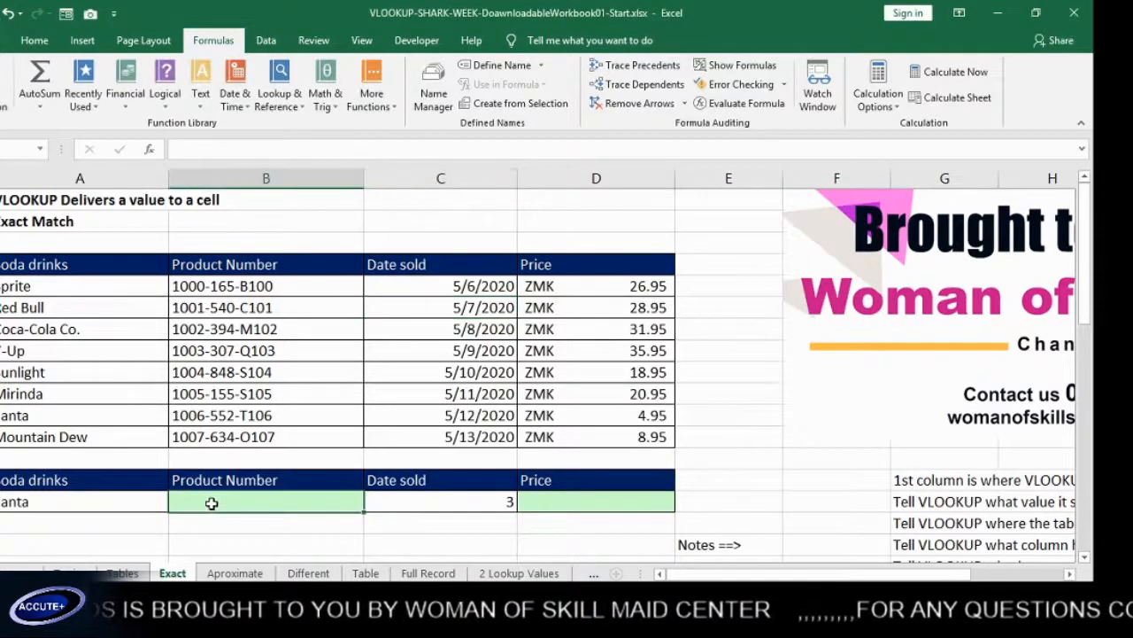
{"action": "type", "text": "="}
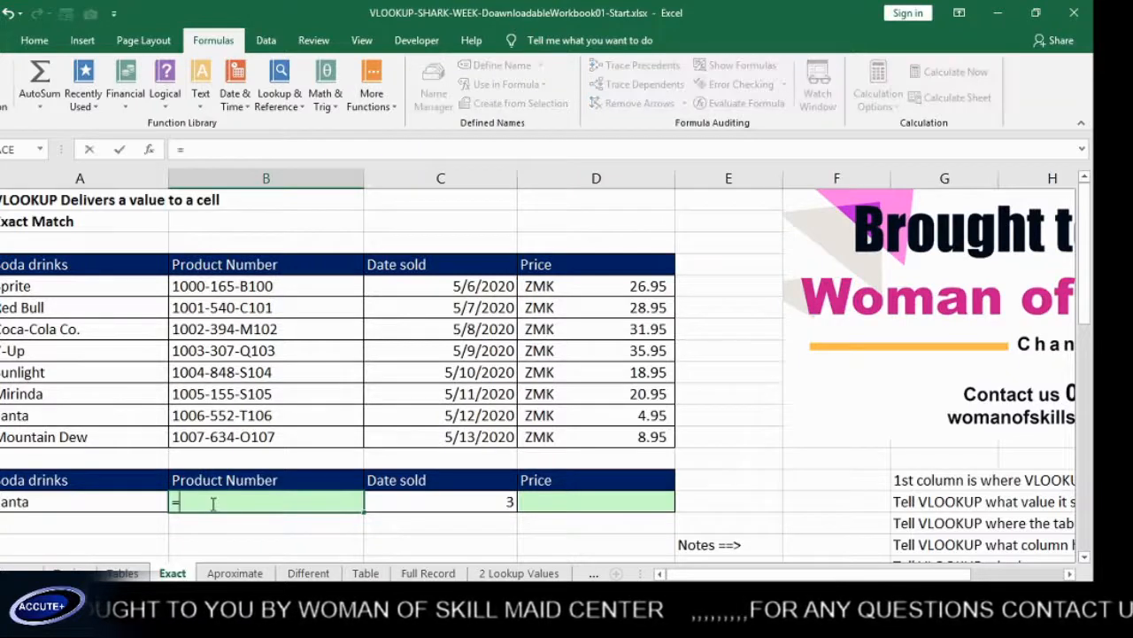
{"action": "type", "text": "vl"}
{"action": "key", "text": "Tab"}
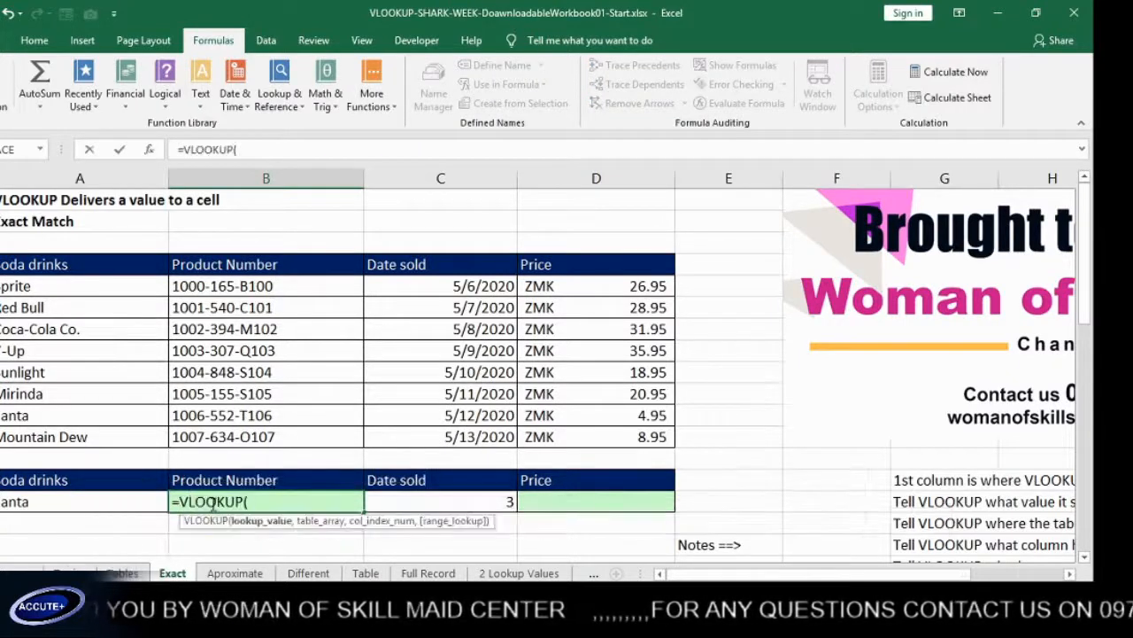
{"action": "left_click", "coordinate": [78, 497]}
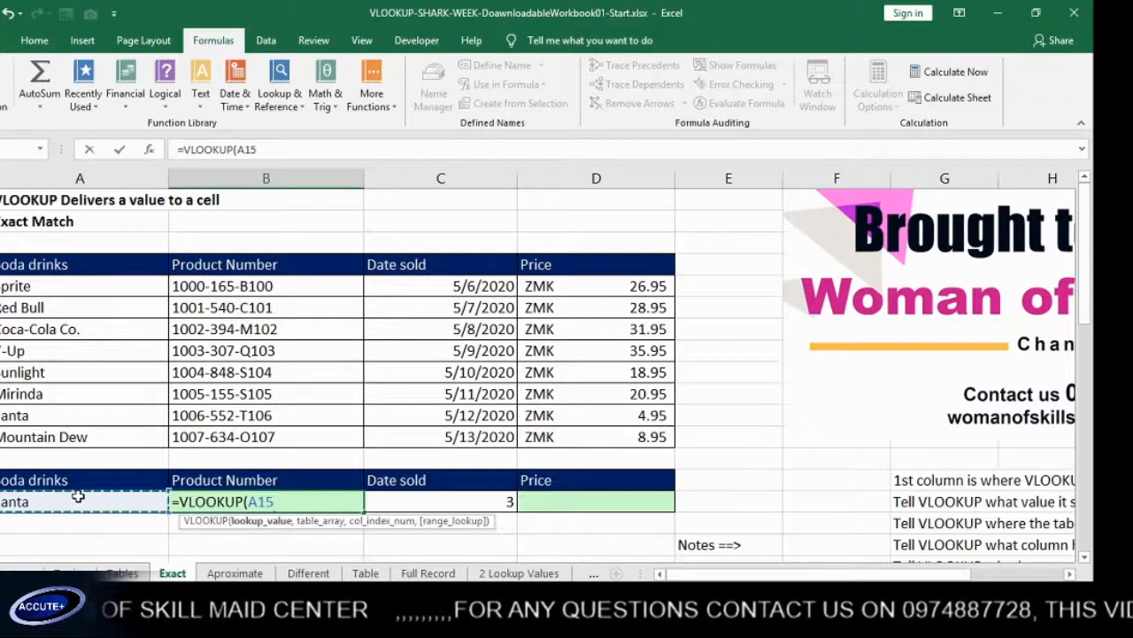
{"action": "type", "text": ","}
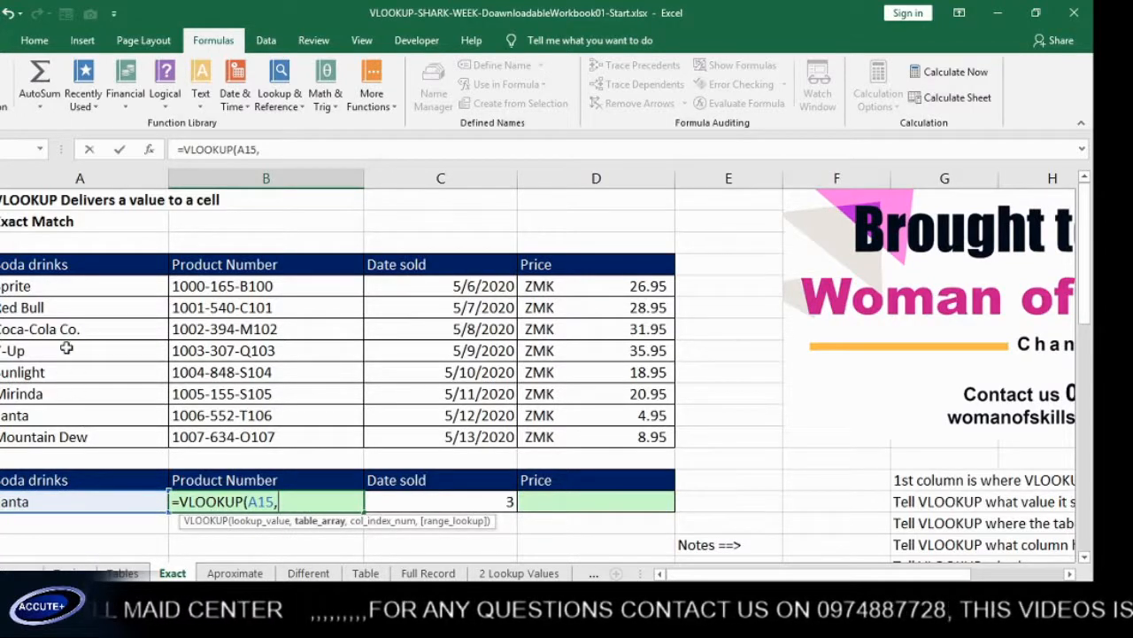
{"action": "left_click_drag", "start_coordinate": [70, 286], "coordinate": [612, 433]}
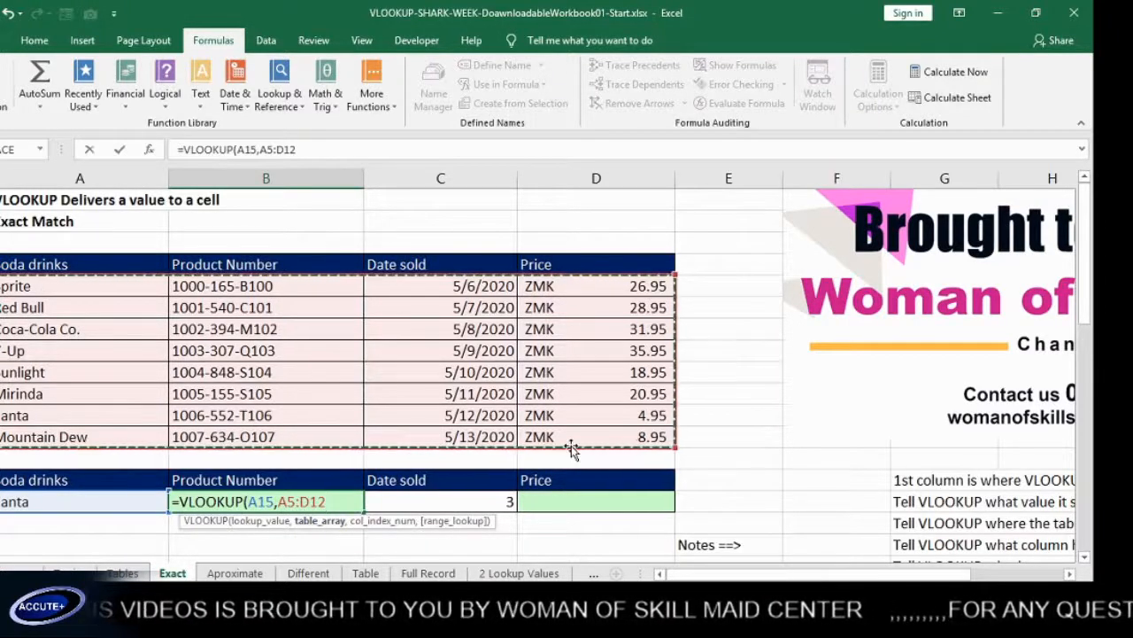
{"action": "type", "text": ","}
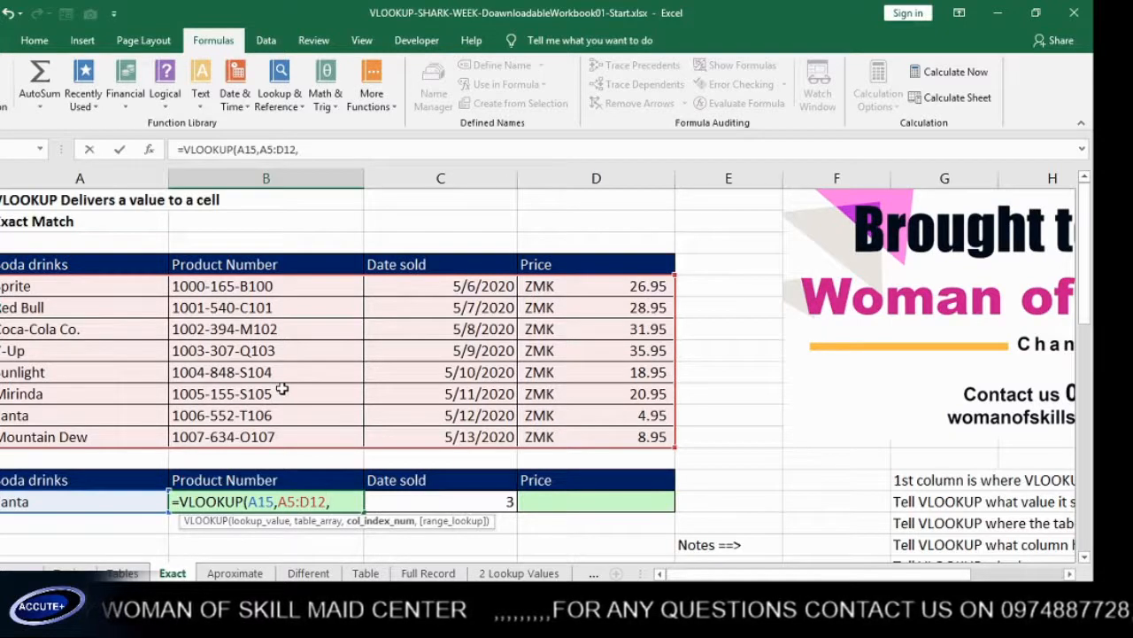
{"action": "type", "text": "2"}
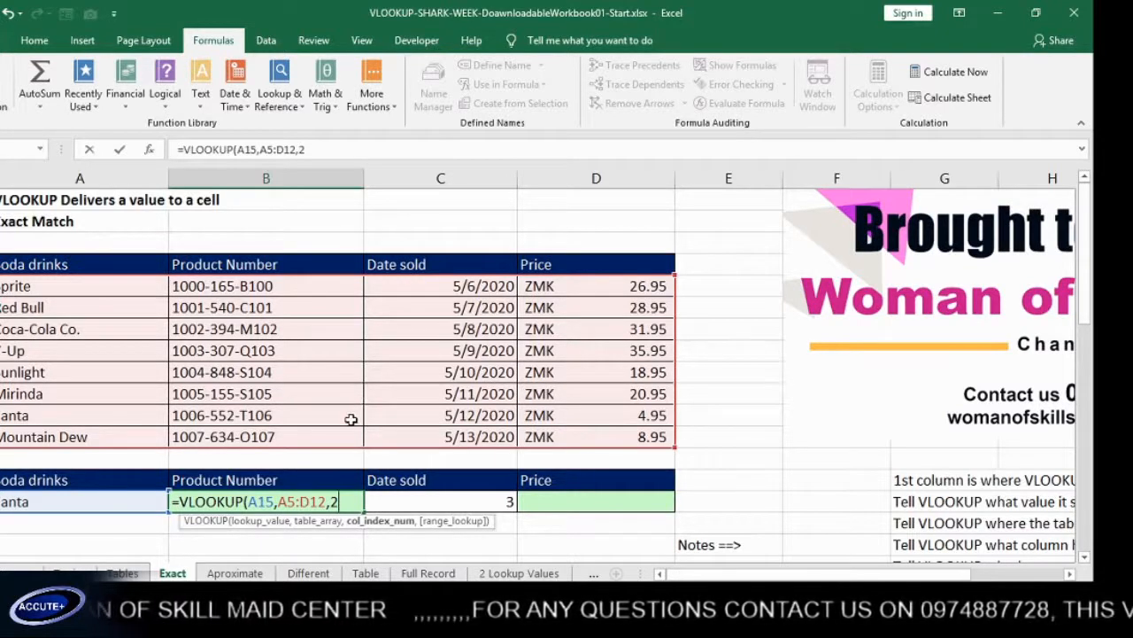
{"action": "type", "text": ","}
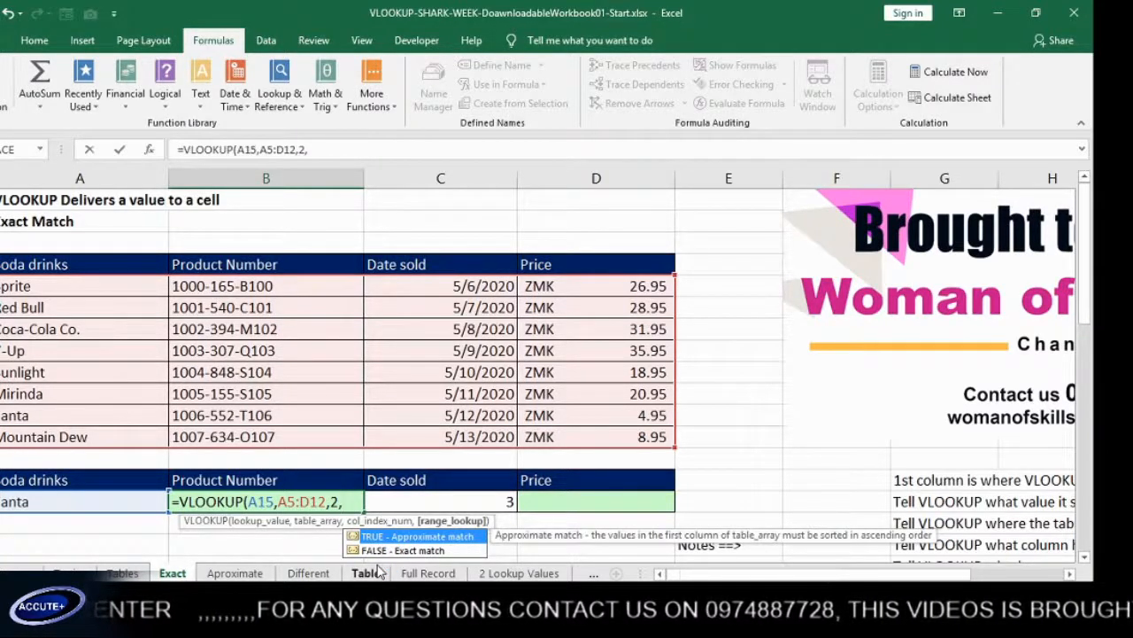
{"action": "double_click", "coordinate": [376, 549]}
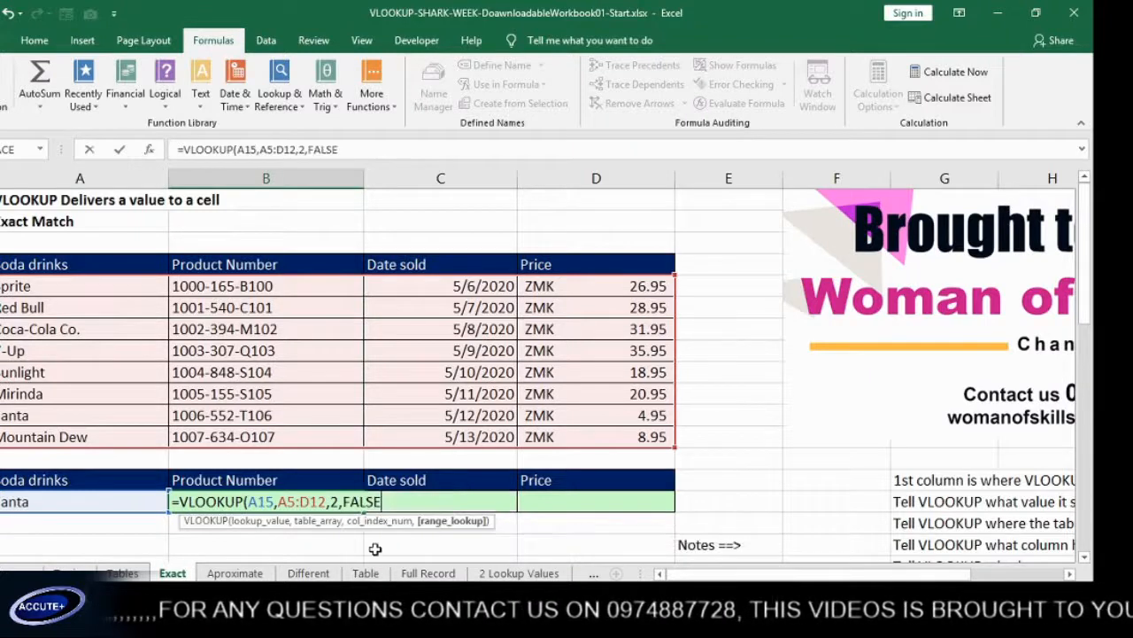
{"action": "type", "text": ")"}
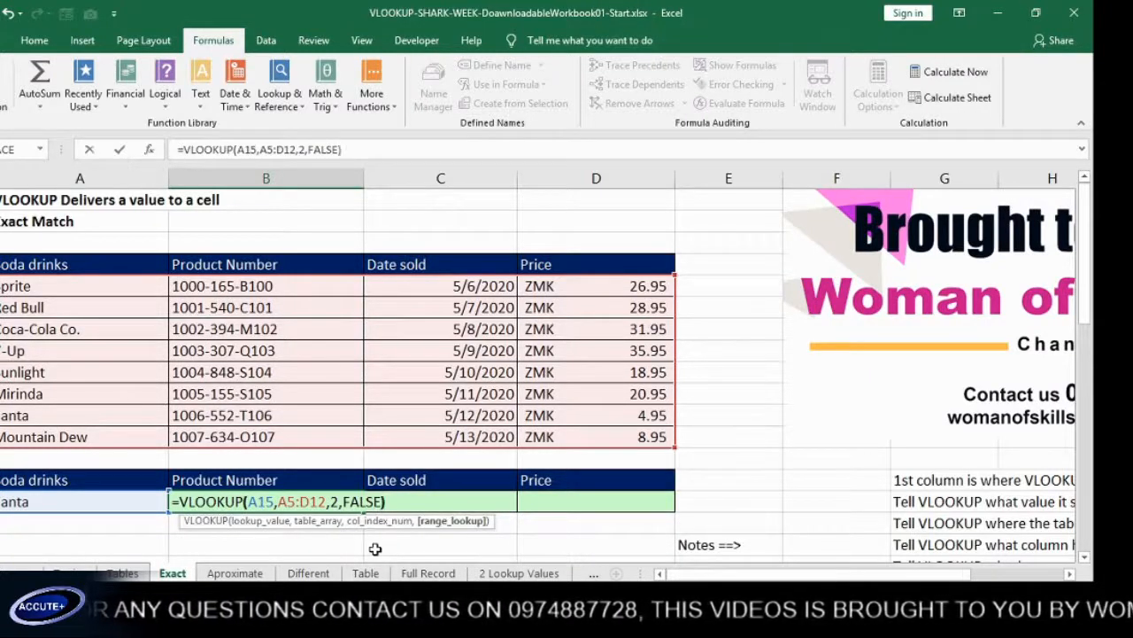
{"action": "key", "text": "Return"}
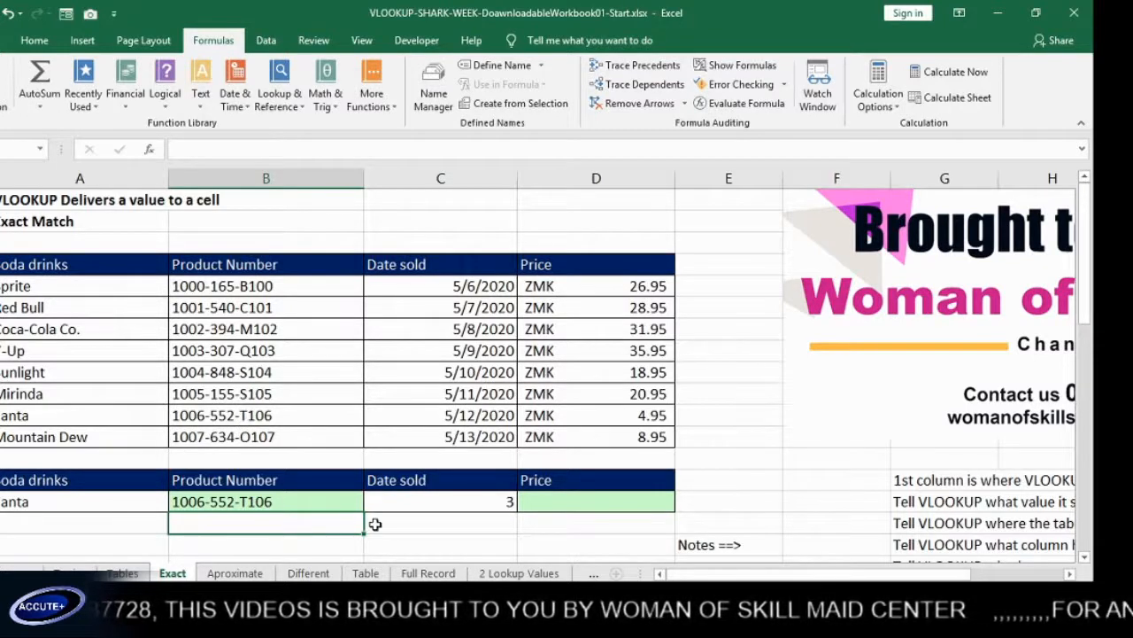
Step: Replace the content of the Date sold cell C15 with a copy of Fanta's date, 5/12/2020, from the soda drinks table
{"action": "left_click", "coordinate": [460, 503]}
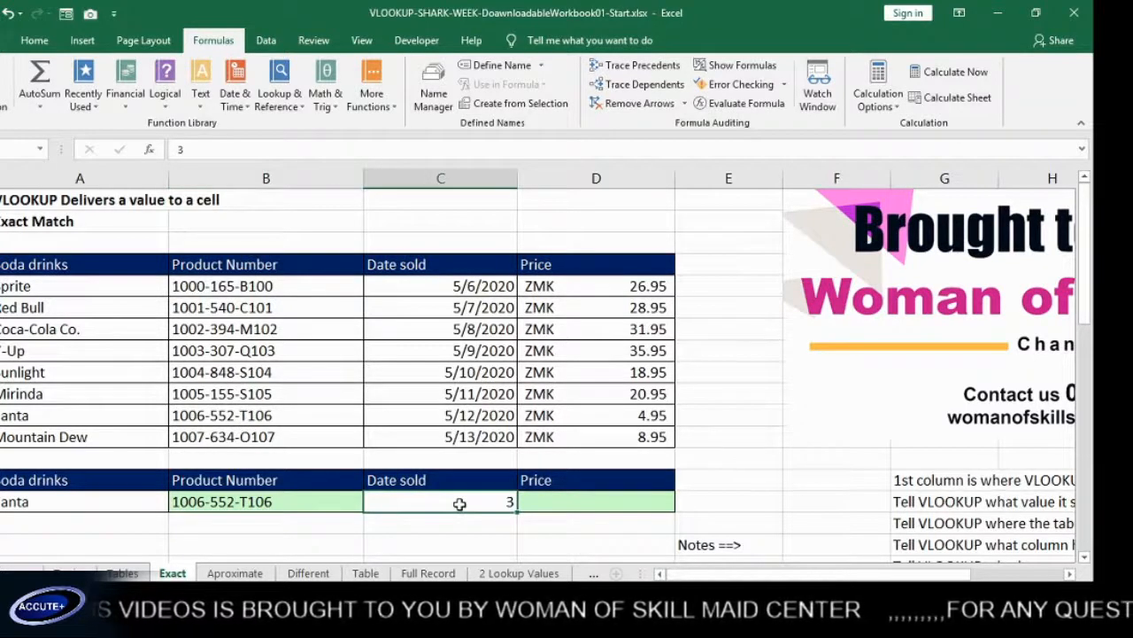
{"action": "key", "text": "Delete"}
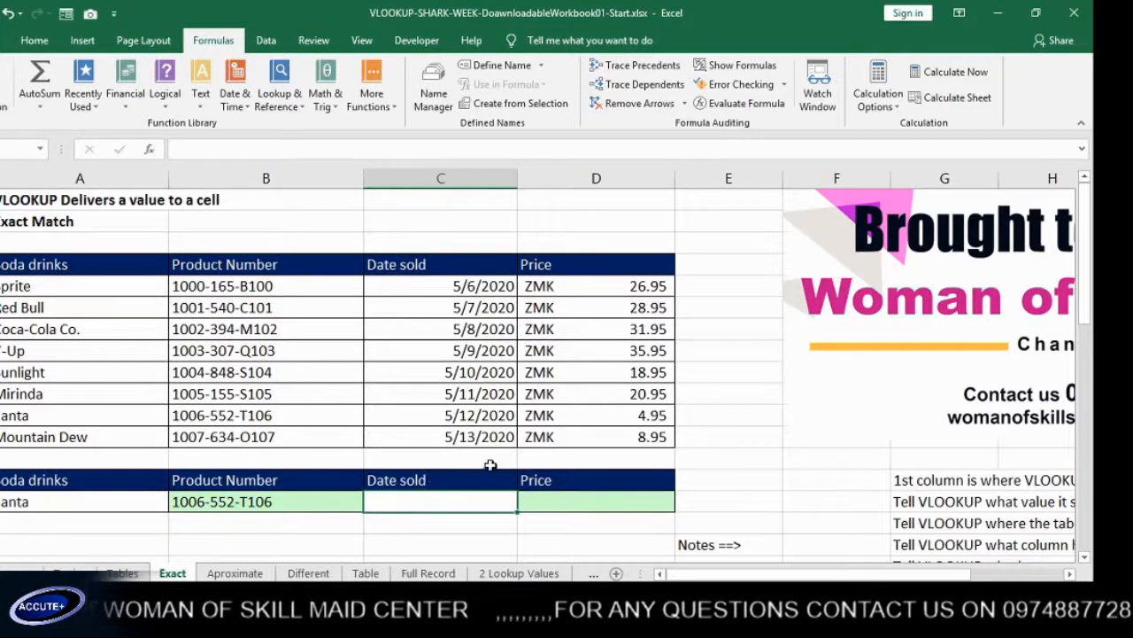
{"action": "left_click", "coordinate": [466, 416]}
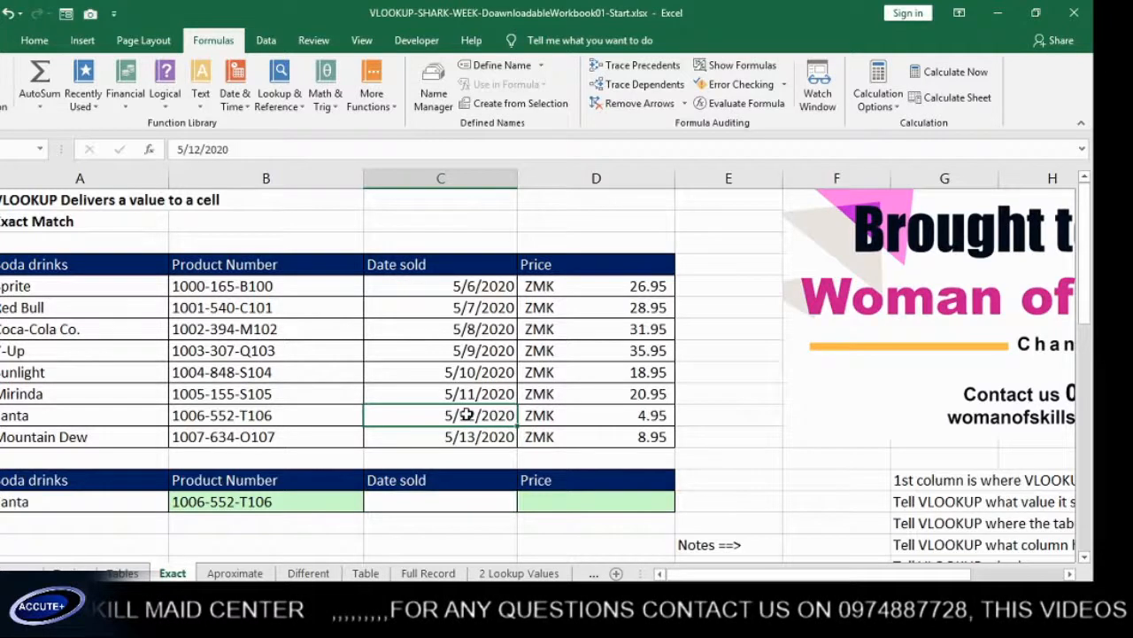
{"action": "key", "text": "ctrl+c"}
{"action": "left_click", "coordinate": [472, 502]}
{"action": "key", "text": "ctrl+v"}
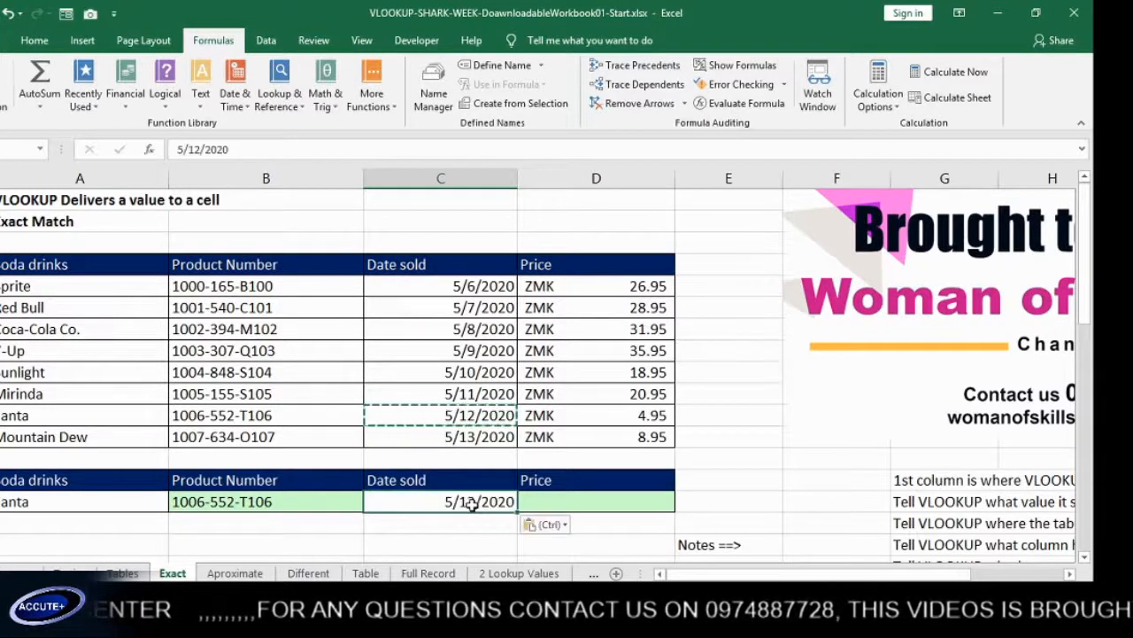
Step: Enter =VLOOKUP(C15,C5:D12,2,0) in the Price cell D15 to look up the price by exact match on the date sold
{"action": "left_click", "coordinate": [527, 505]}
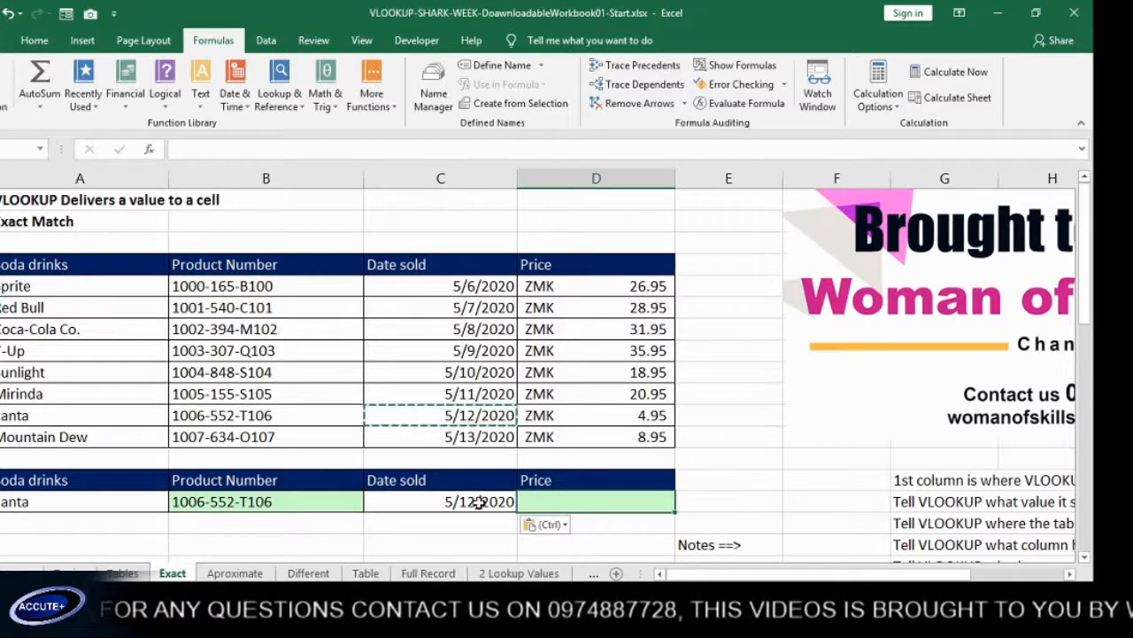
{"action": "key", "text": "Escape"}
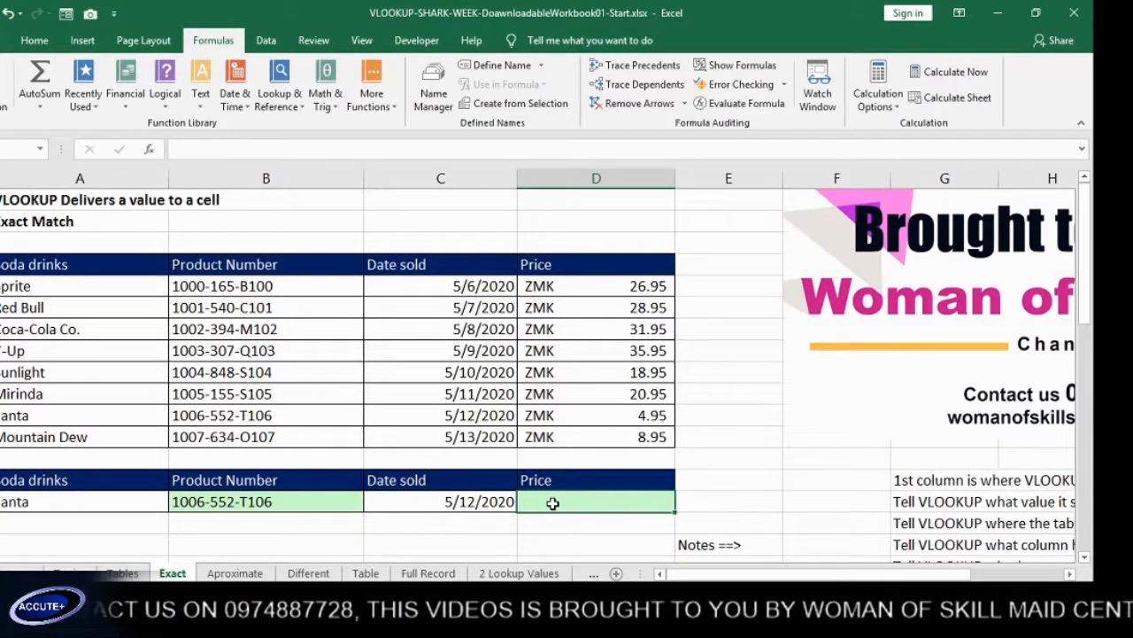
{"action": "type", "text": "=v"}
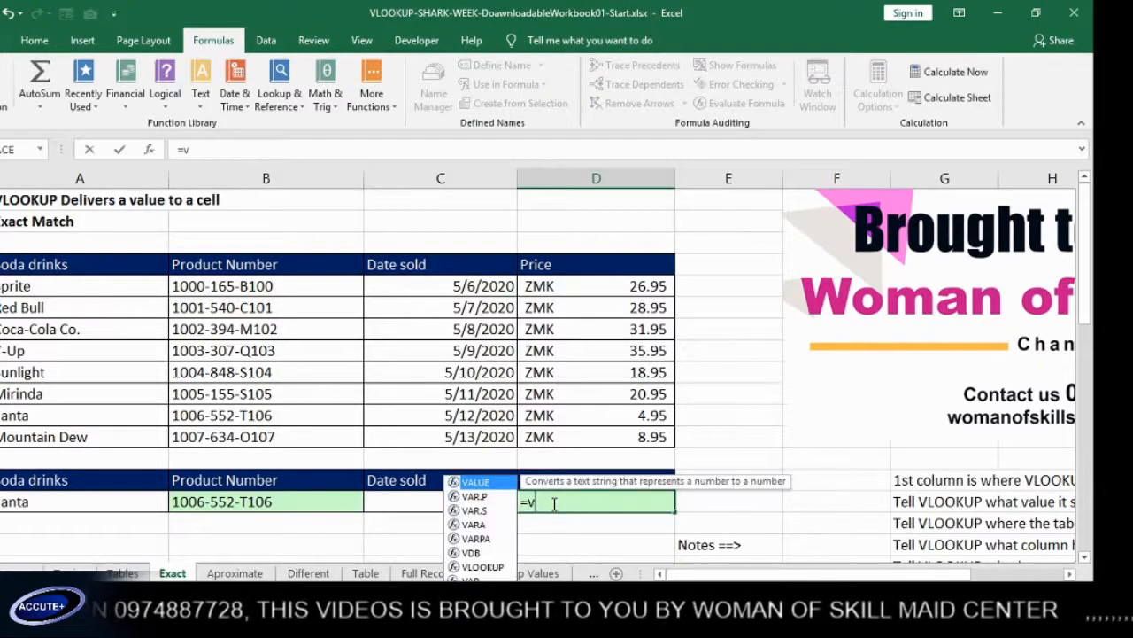
{"action": "type", "text": "l"}
{"action": "key", "text": "Tab"}
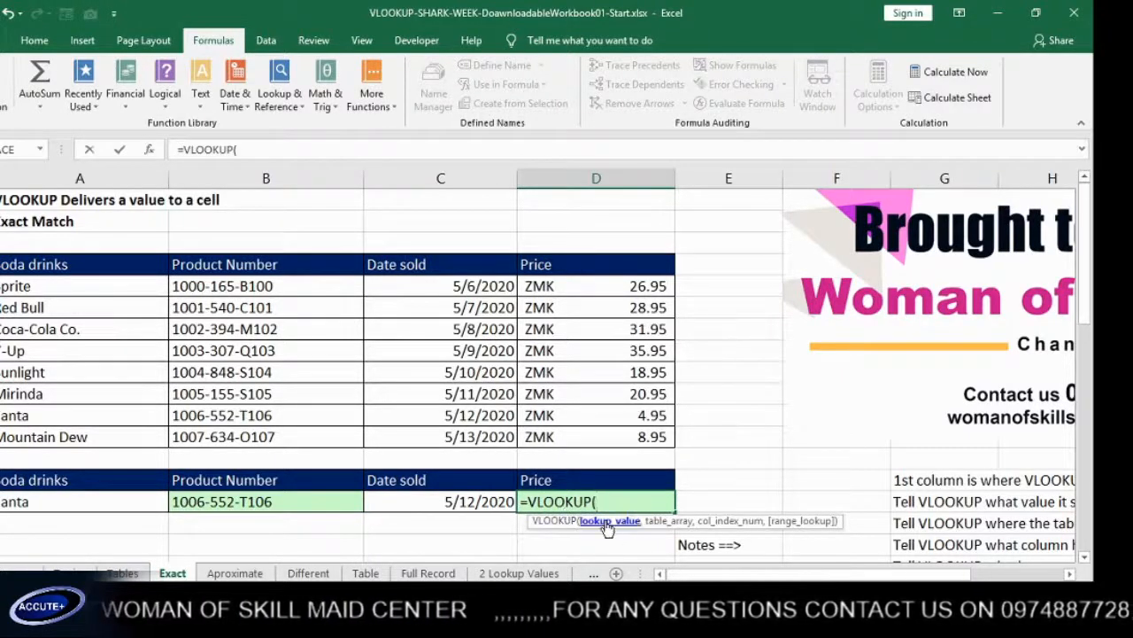
{"action": "left_click", "coordinate": [465, 502]}
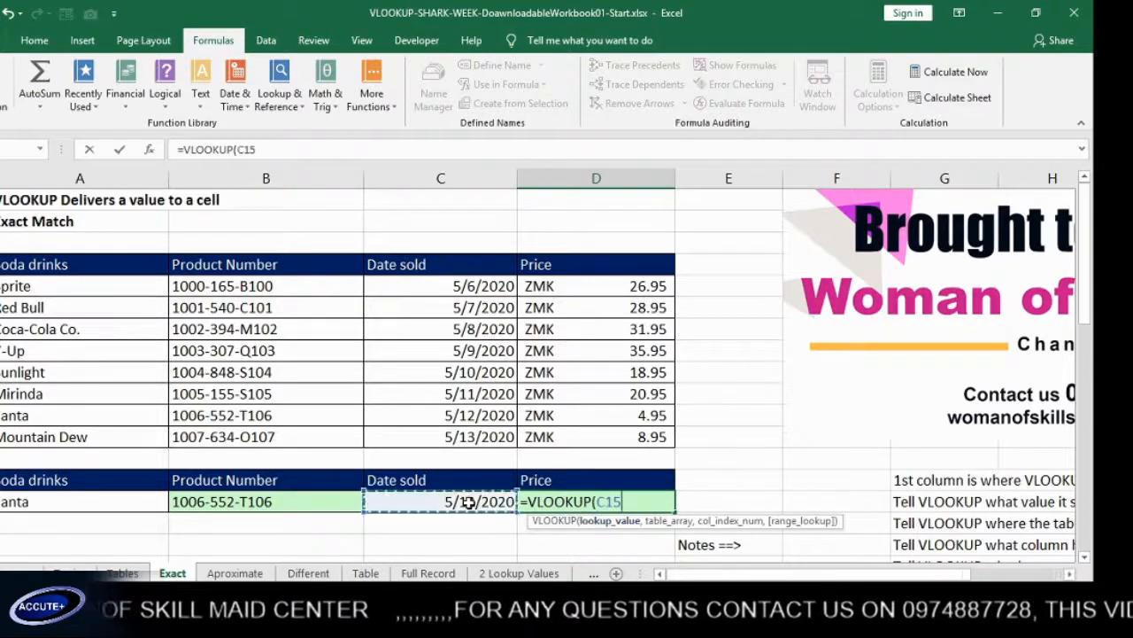
{"action": "type", "text": ","}
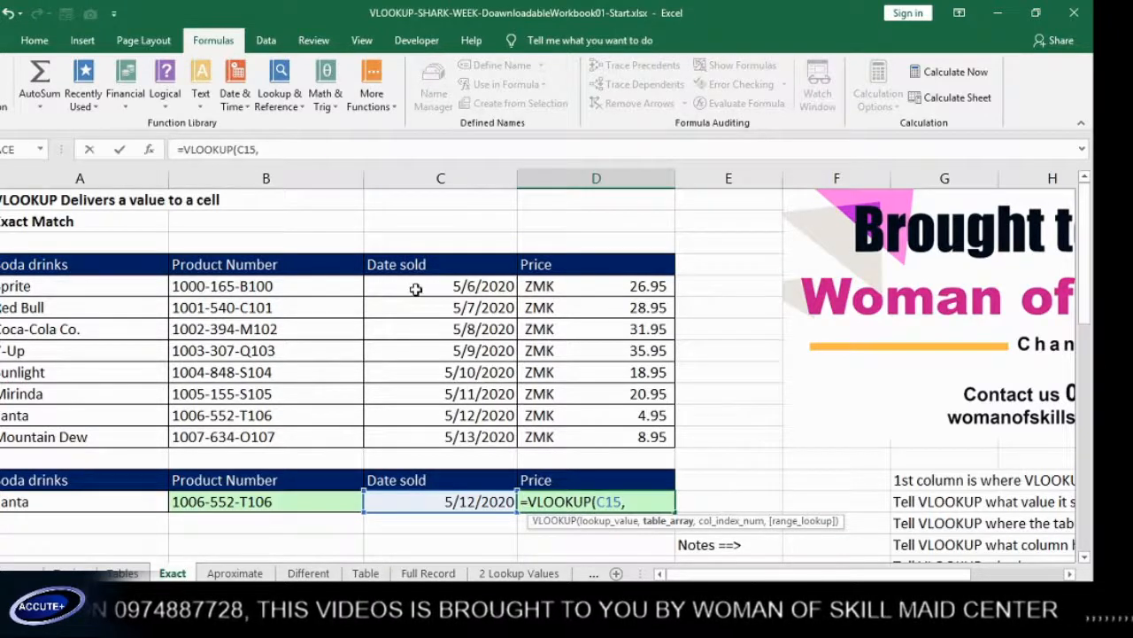
{"action": "left_click_drag", "start_coordinate": [415, 289], "coordinate": [616, 438]}
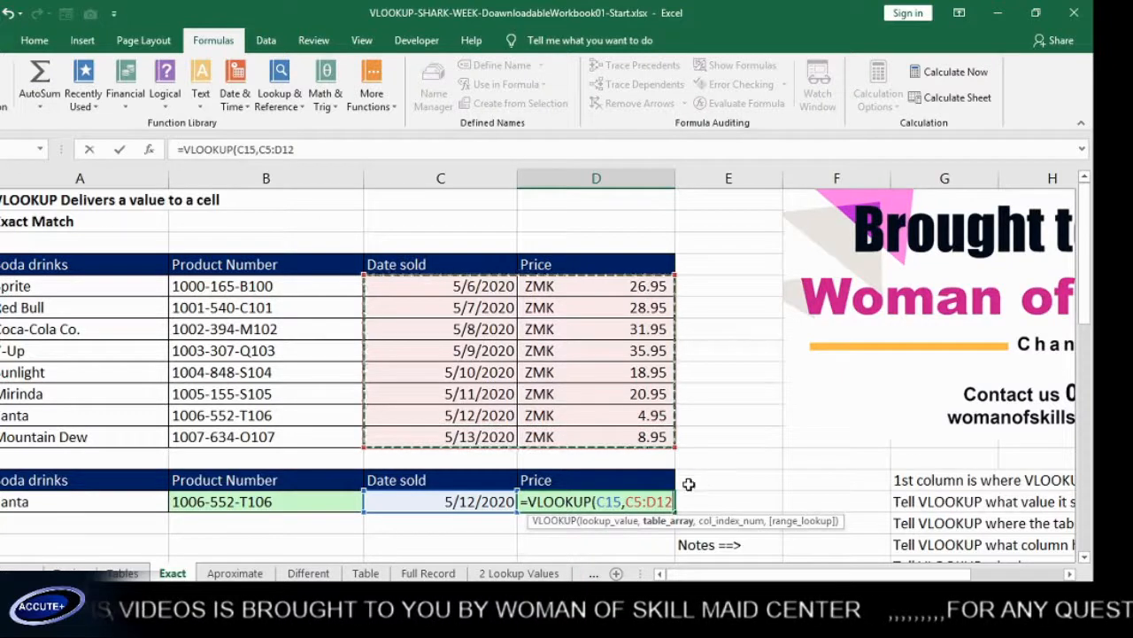
{"action": "type", "text": ","}
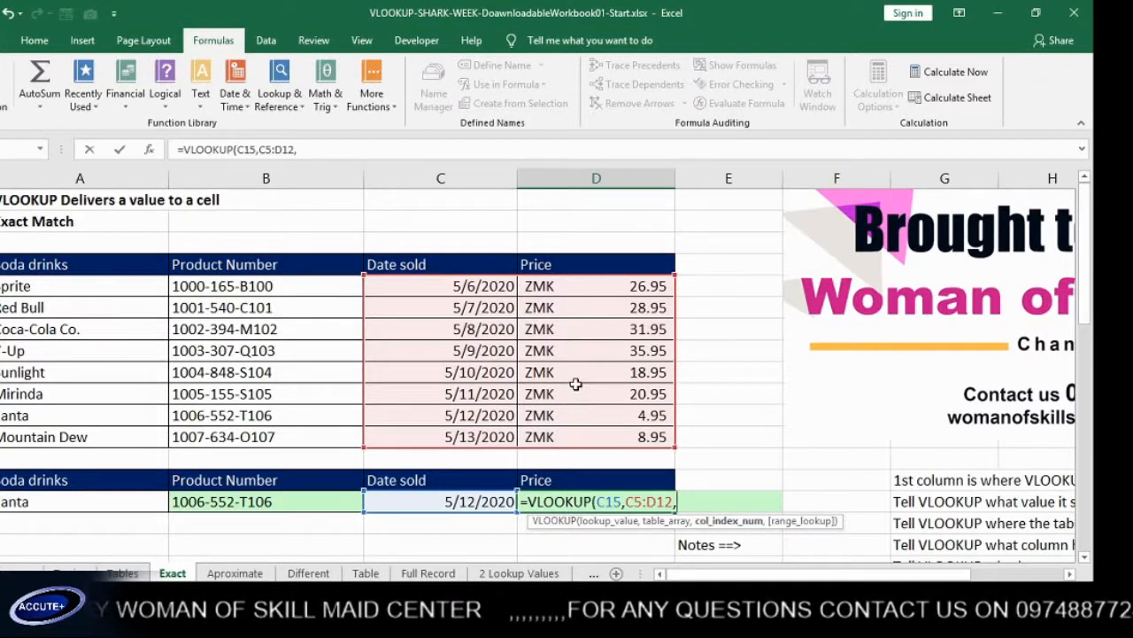
{"action": "type", "text": "2,"}
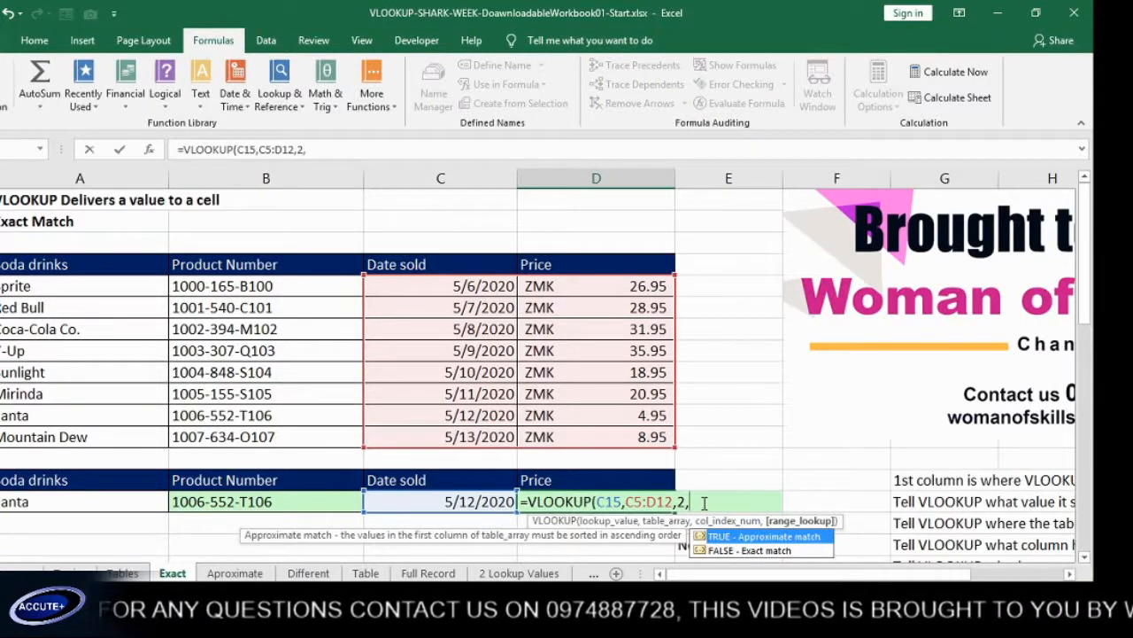
{"action": "type", "text": "0"}
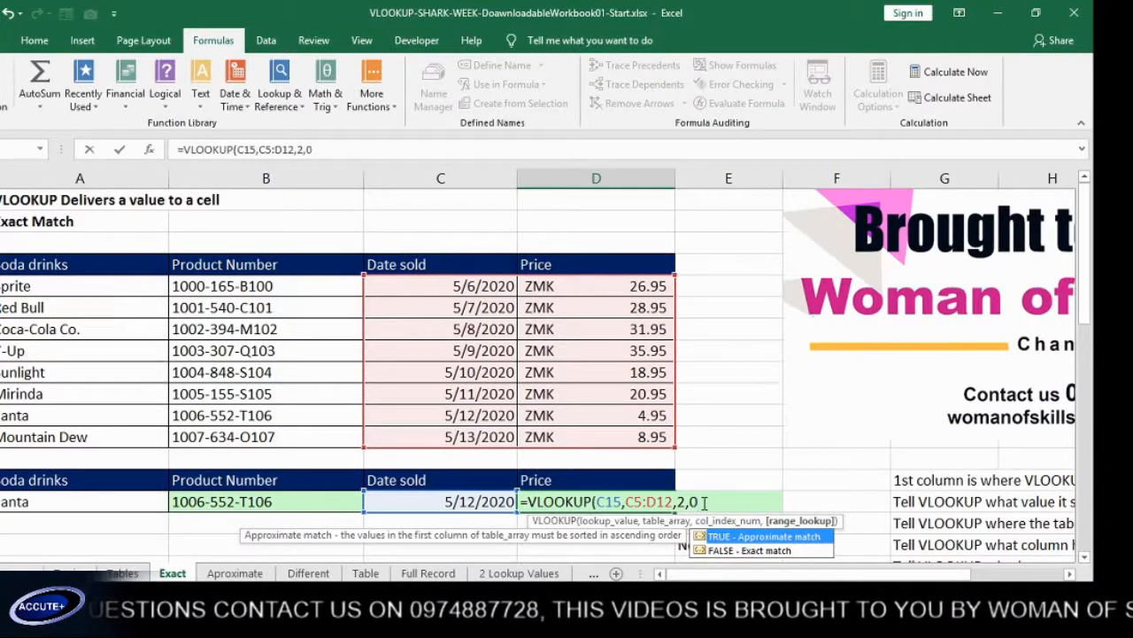
{"action": "type", "text": ")"}
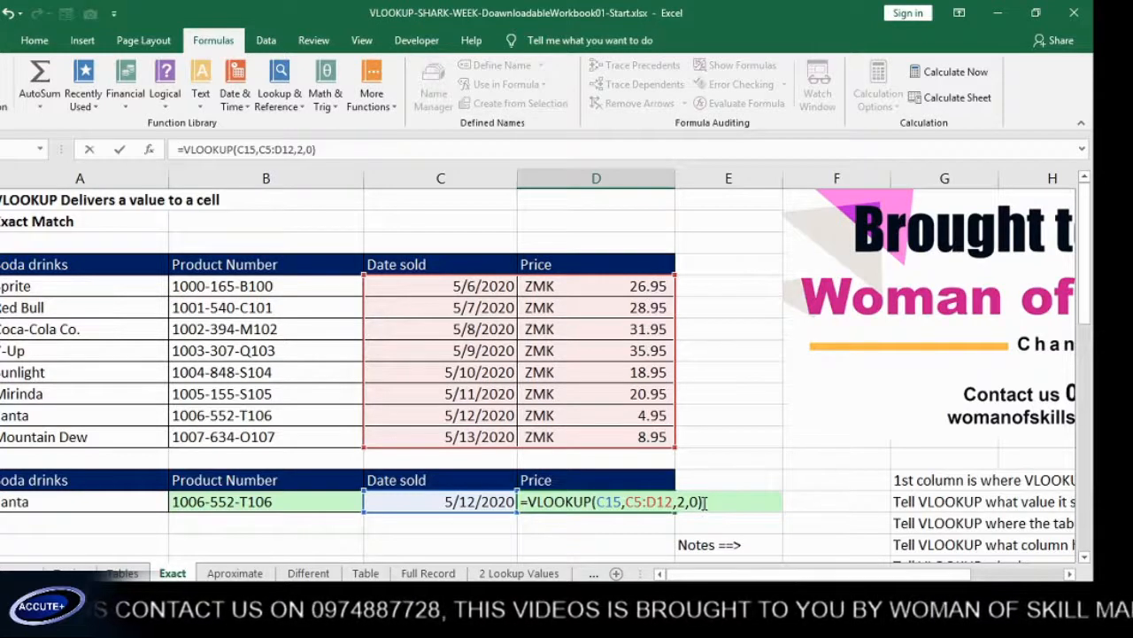
{"action": "key", "text": "Return"}
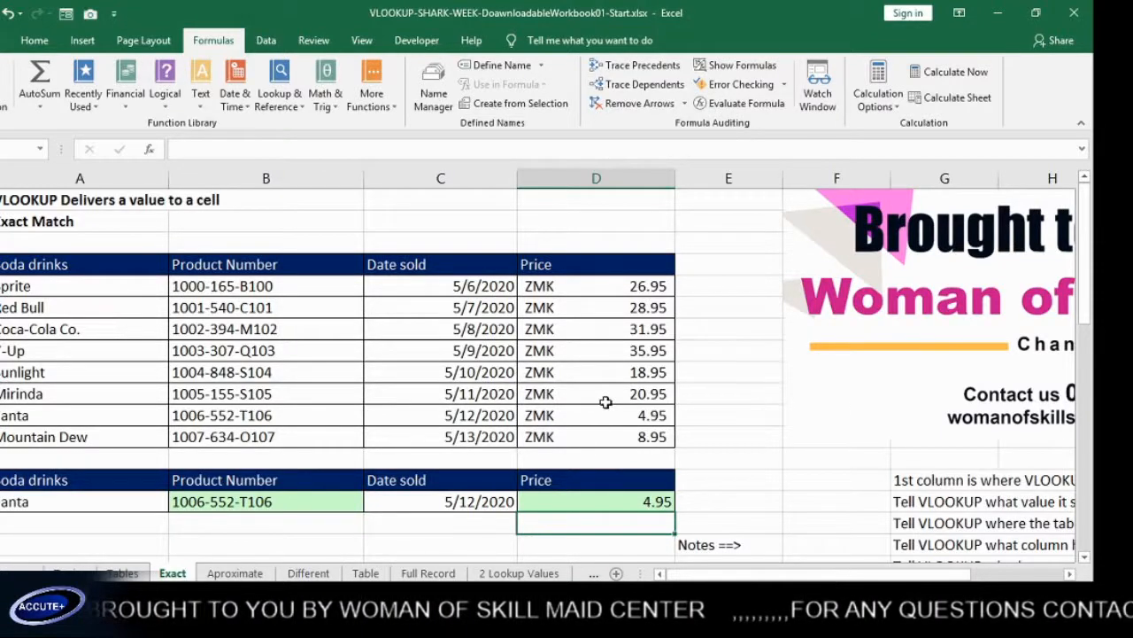
Step: Enter Mirinda in the Soda drinks cell A21 of the VLOOKUP #N/A and IFERROR or IF section
{"action": "scroll", "coordinate": [606, 402], "scroll_direction": "down", "scroll_amount": 3}
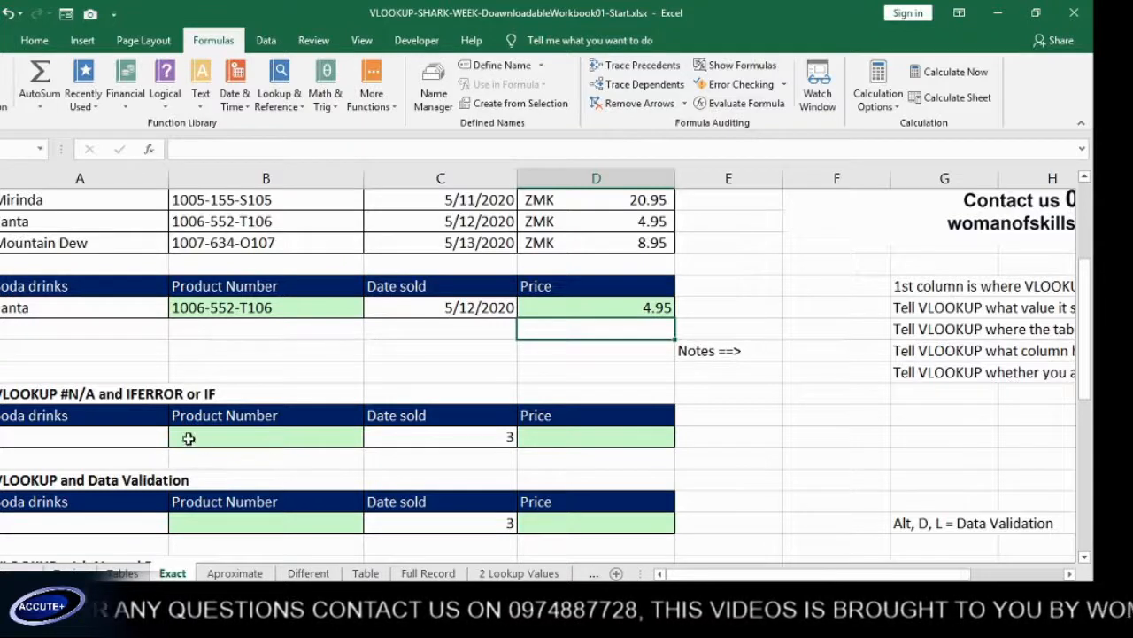
{"action": "scroll", "coordinate": [281, 455], "scroll_direction": "up", "scroll_amount": 1}
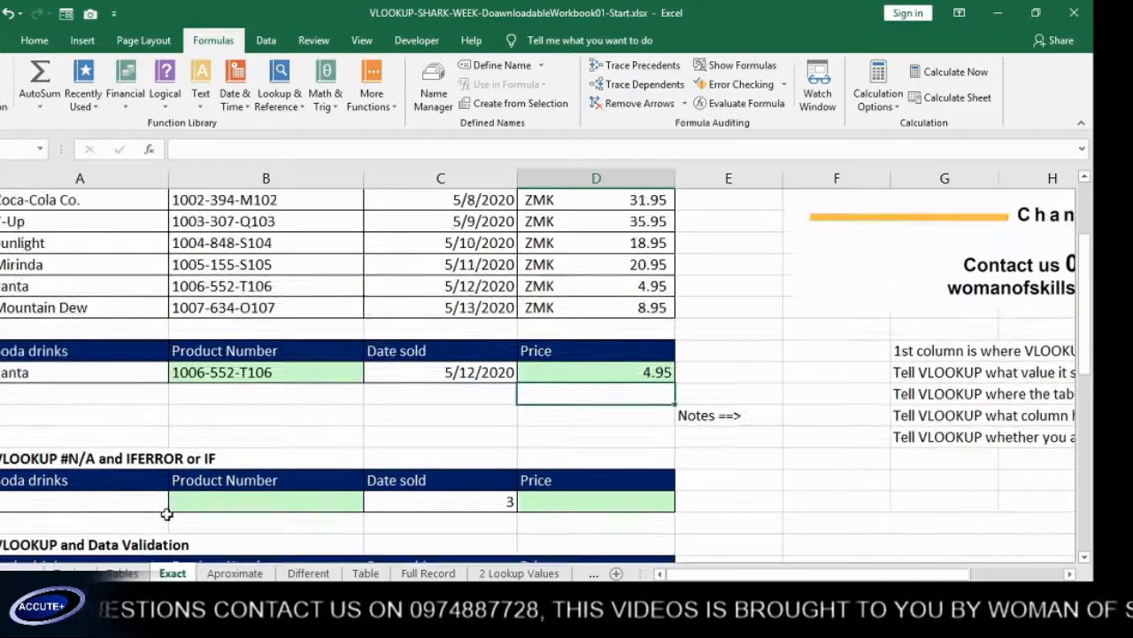
{"action": "left_click", "coordinate": [97, 501]}
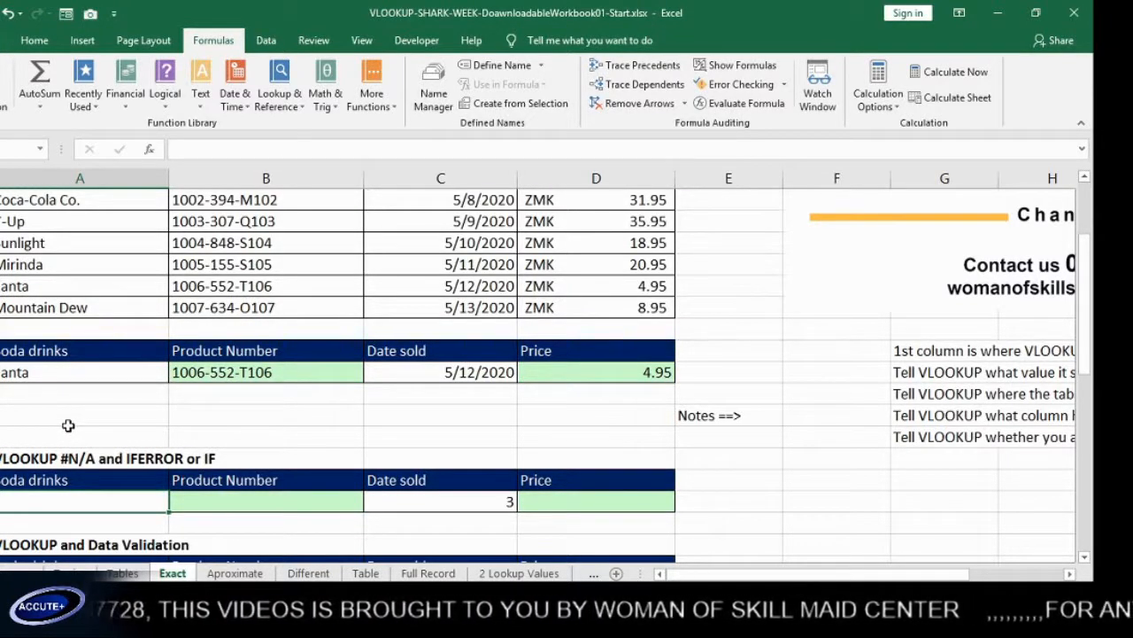
{"action": "type", "text": "M"}
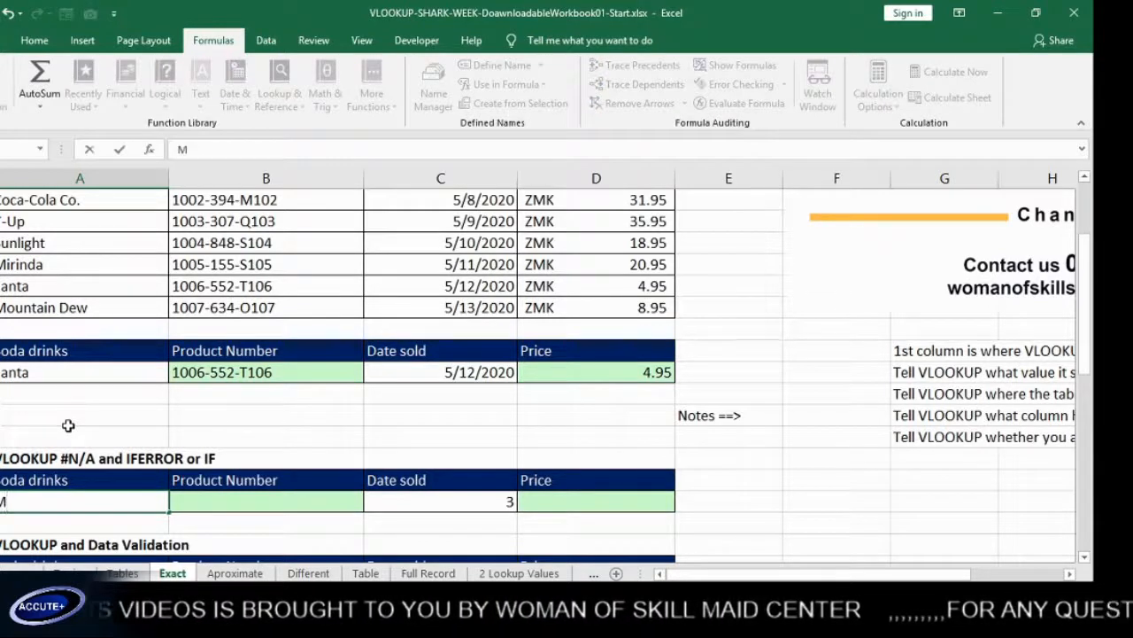
{"action": "type", "text": "irinda"}
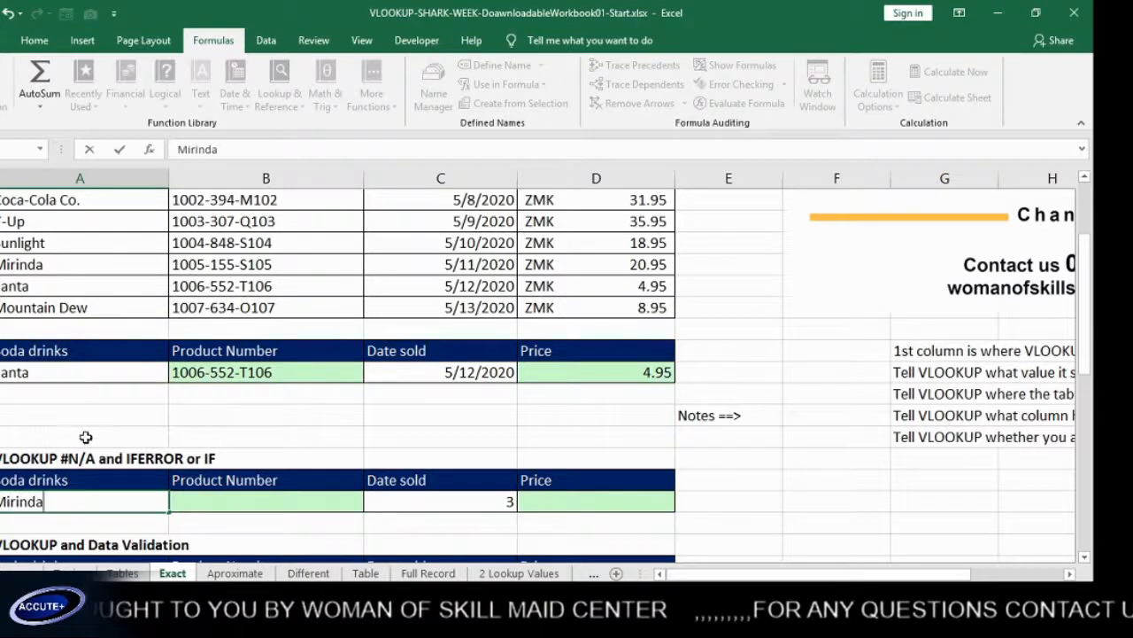
Step: Enter =VLOOKUP(A21,A5:D12,2,FALSE) in the Product Number cell B21 and compare its result with Mirinda's row in the soda drinks table
{"action": "left_click", "coordinate": [193, 508]}
{"action": "type", "text": "=vl"}
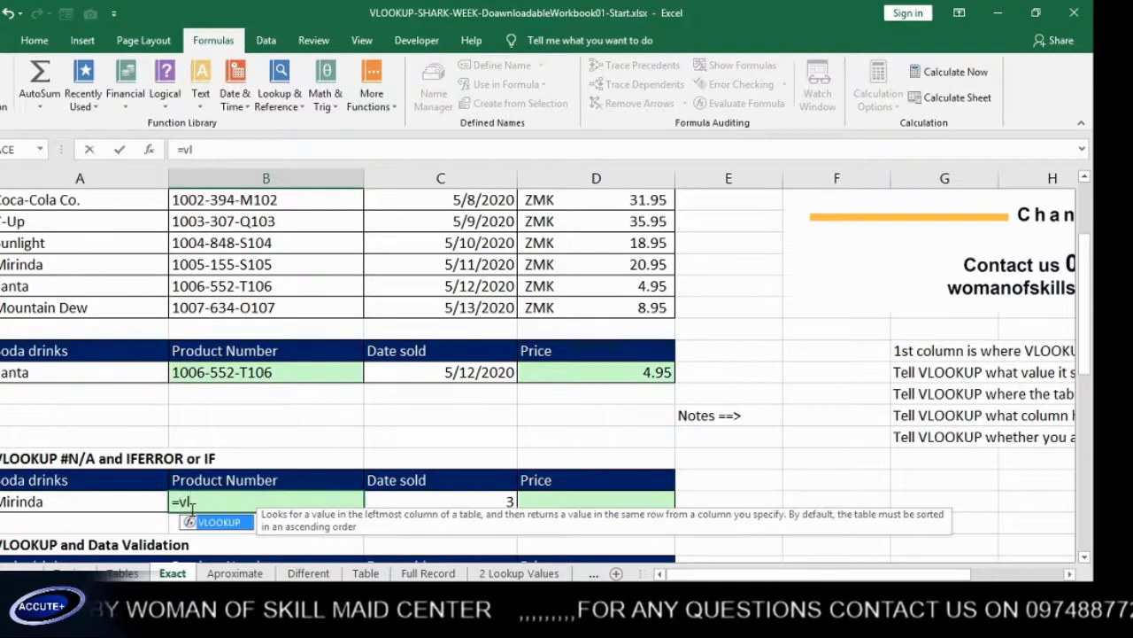
{"action": "key", "text": "Tab"}
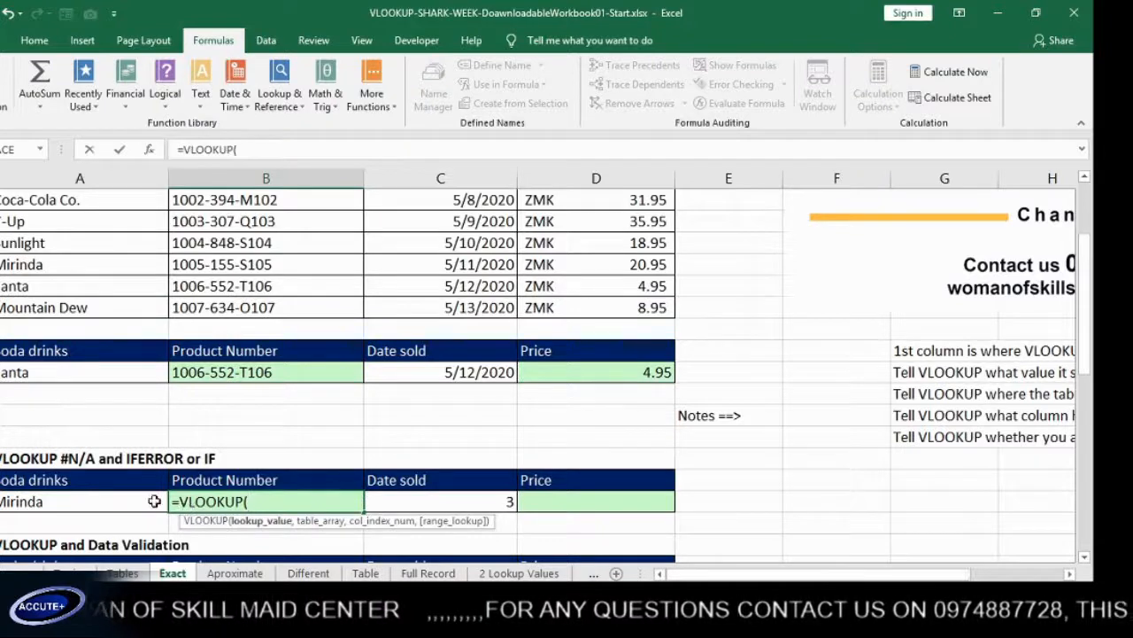
{"action": "left_click", "coordinate": [154, 501]}
{"action": "type", "text": ","}
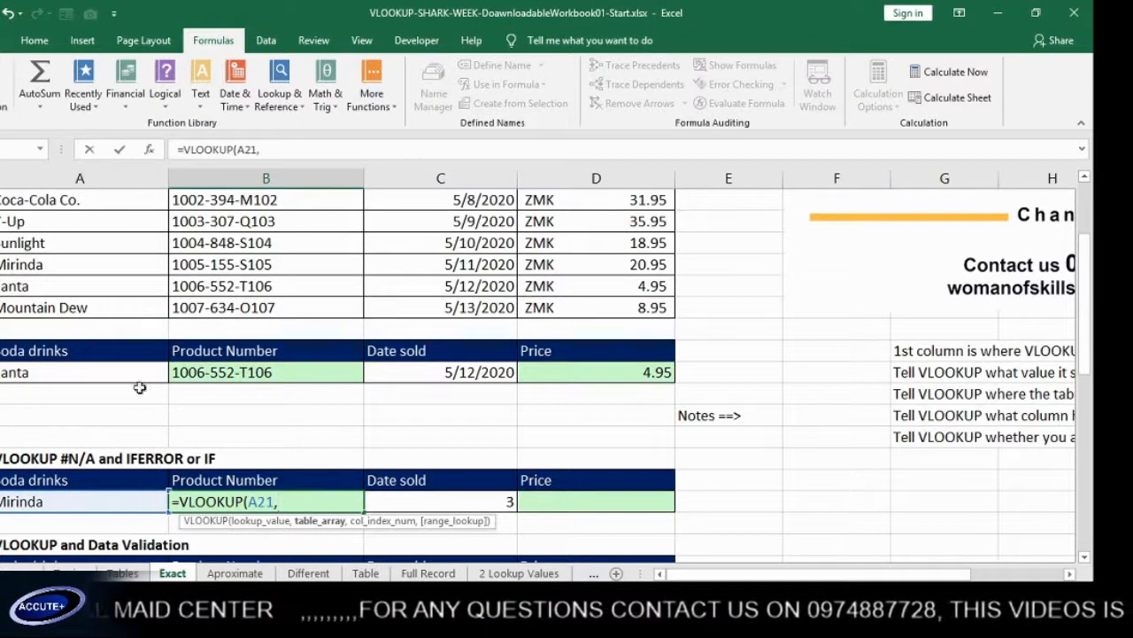
{"action": "scroll", "coordinate": [35, 217], "scroll_direction": "up", "scroll_amount": 1}
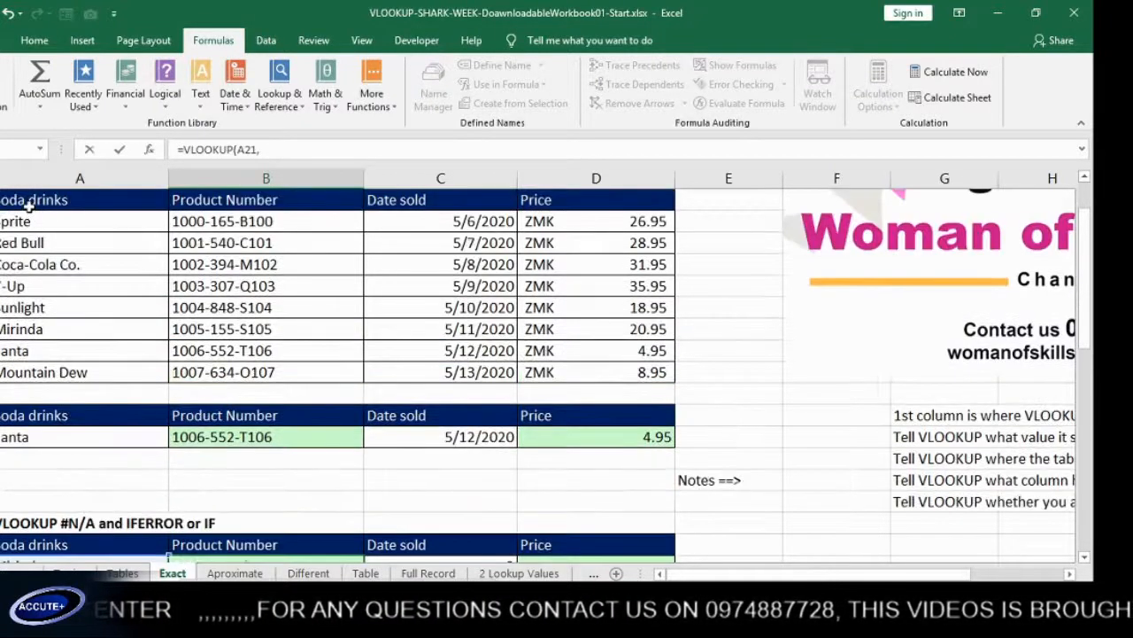
{"action": "left_click_drag", "start_coordinate": [31, 221], "coordinate": [600, 365]}
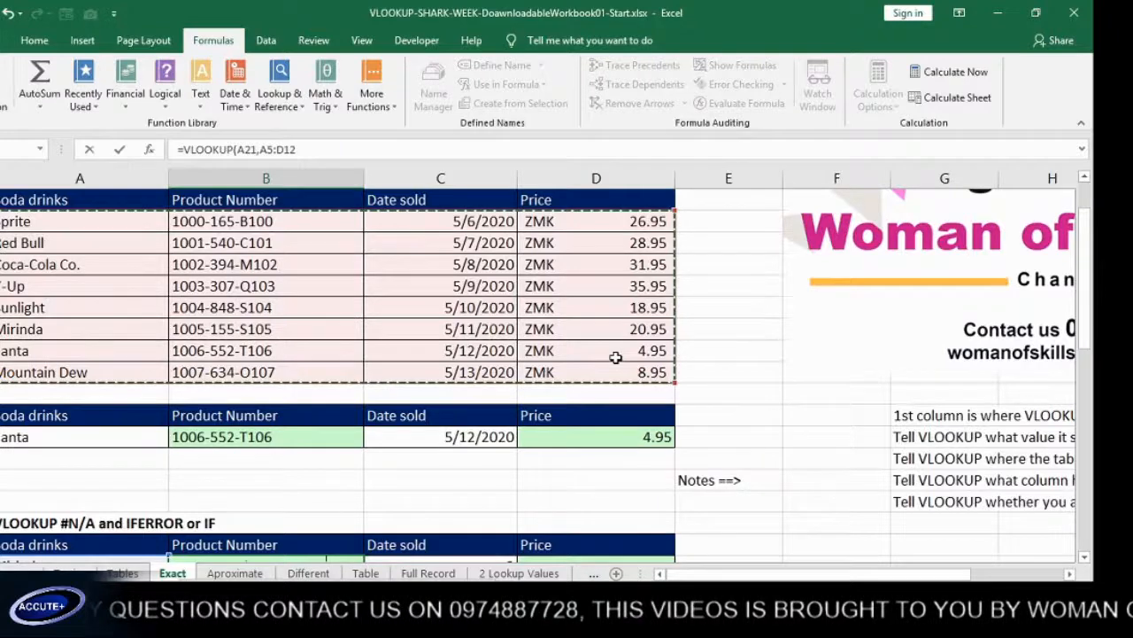
{"action": "scroll", "coordinate": [615, 357], "scroll_direction": "down", "scroll_amount": 1}
{"action": "type", "text": ","}
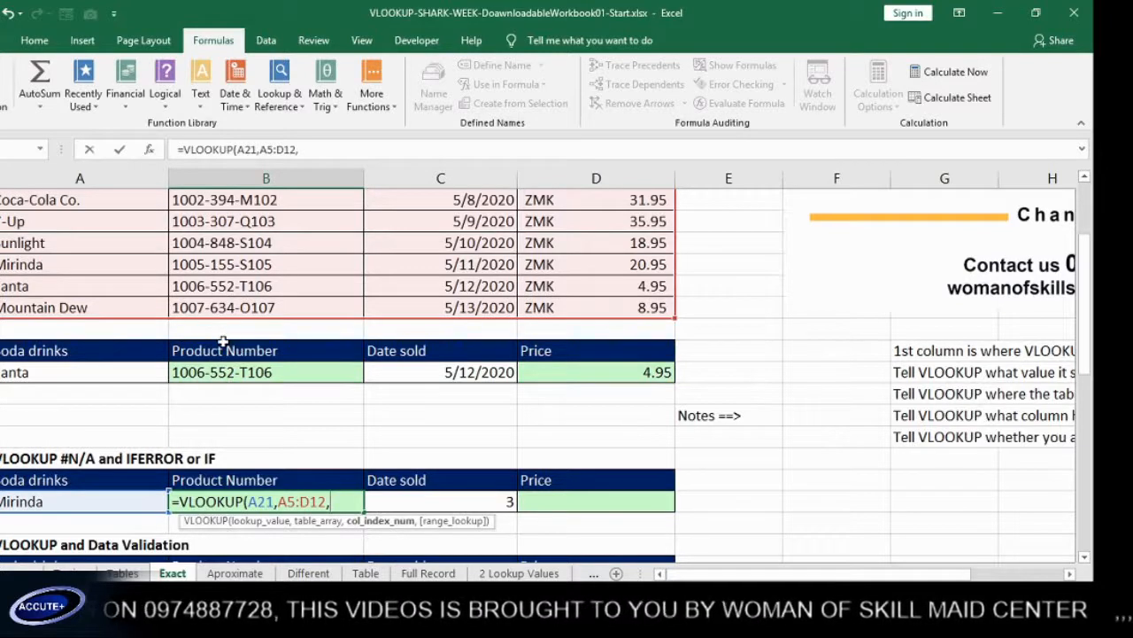
{"action": "type", "text": "2"}
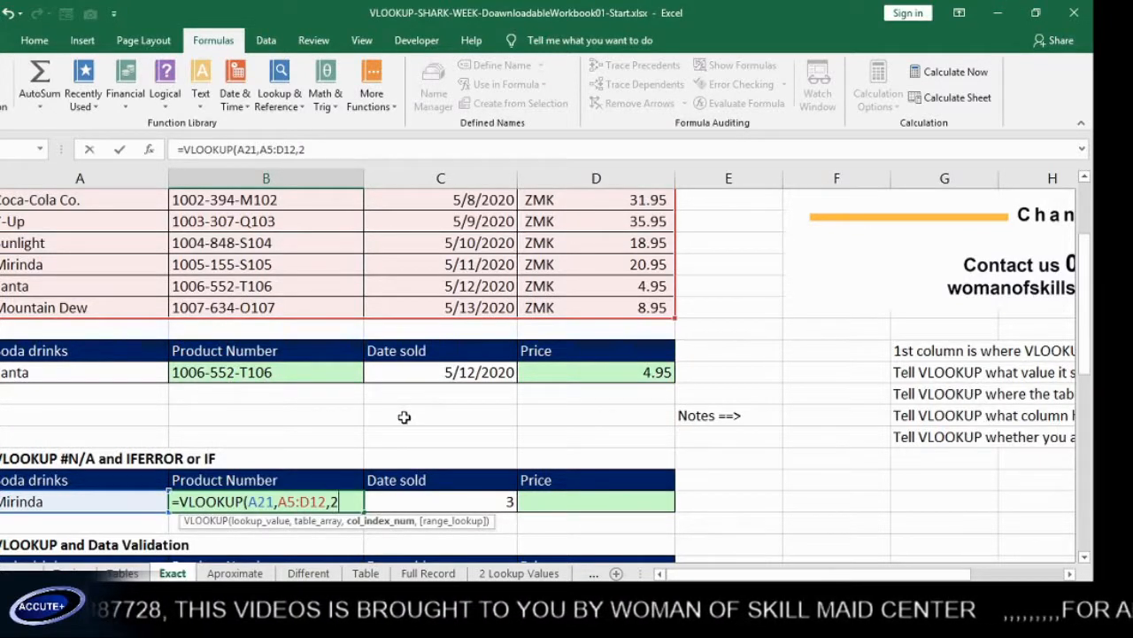
{"action": "type", "text": ","}
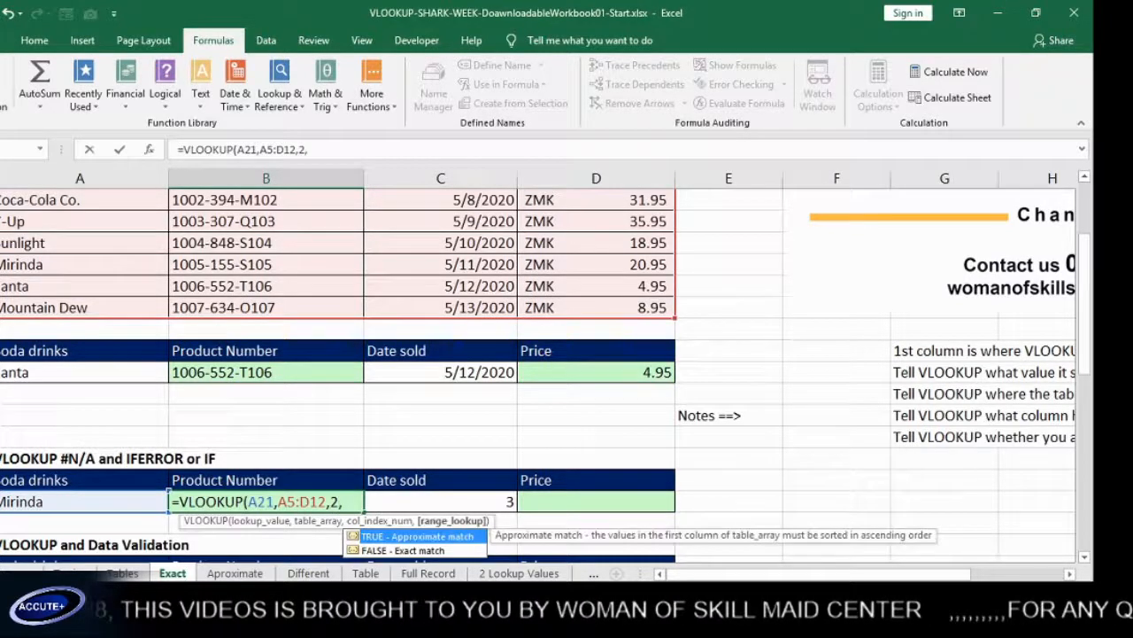
{"action": "left_click", "coordinate": [390, 551]}
{"action": "double_click", "coordinate": [394, 551]}
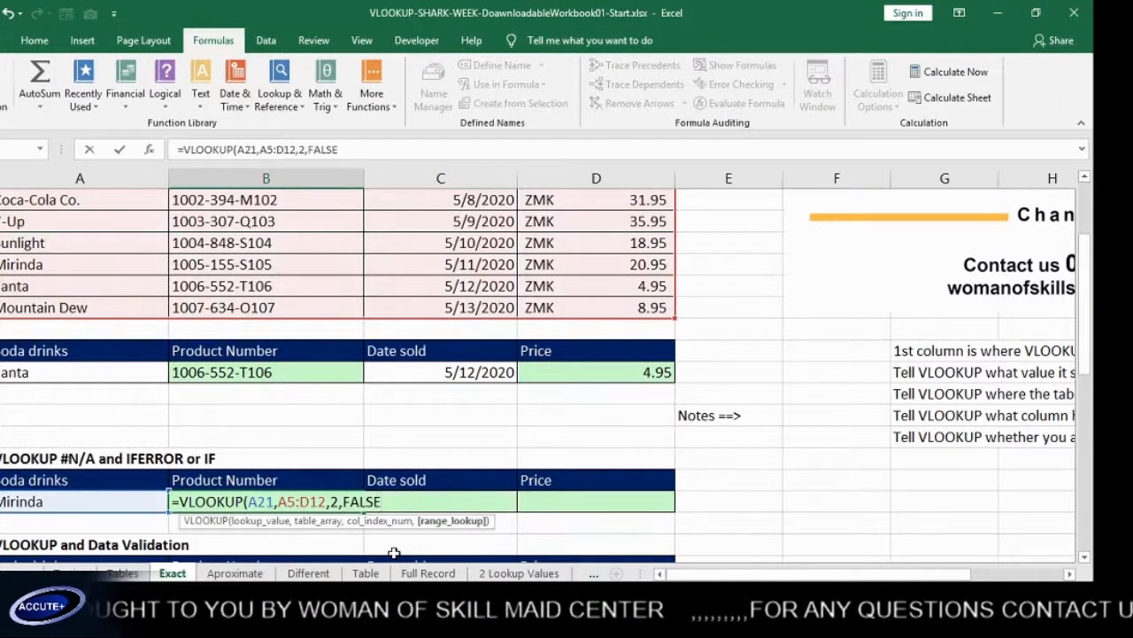
{"action": "type", "text": ")"}
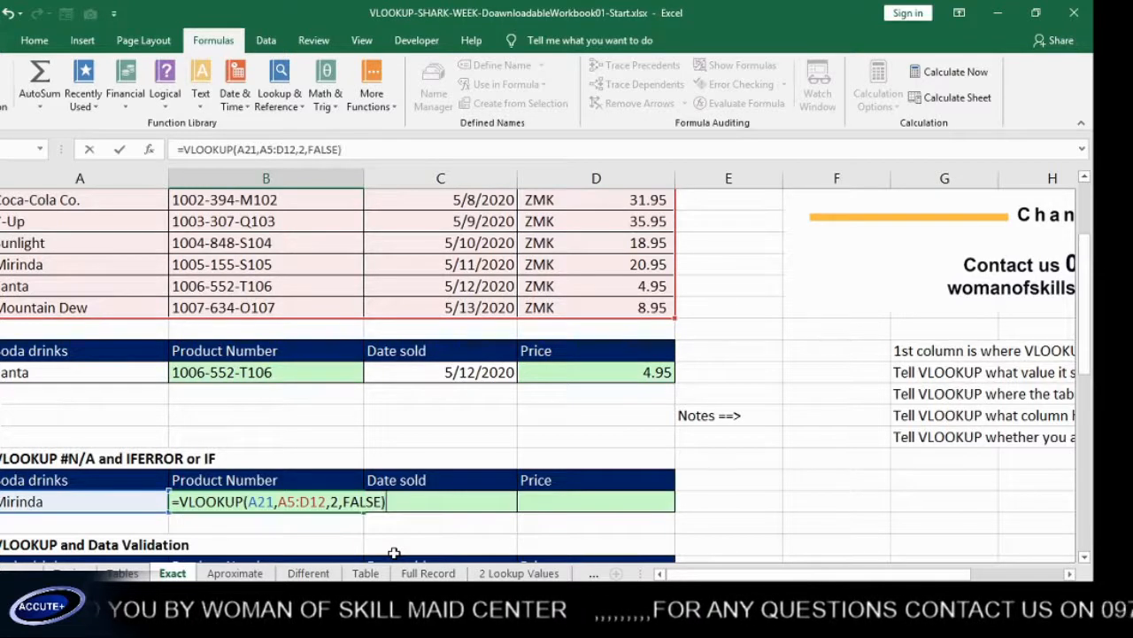
{"action": "key", "text": "Return"}
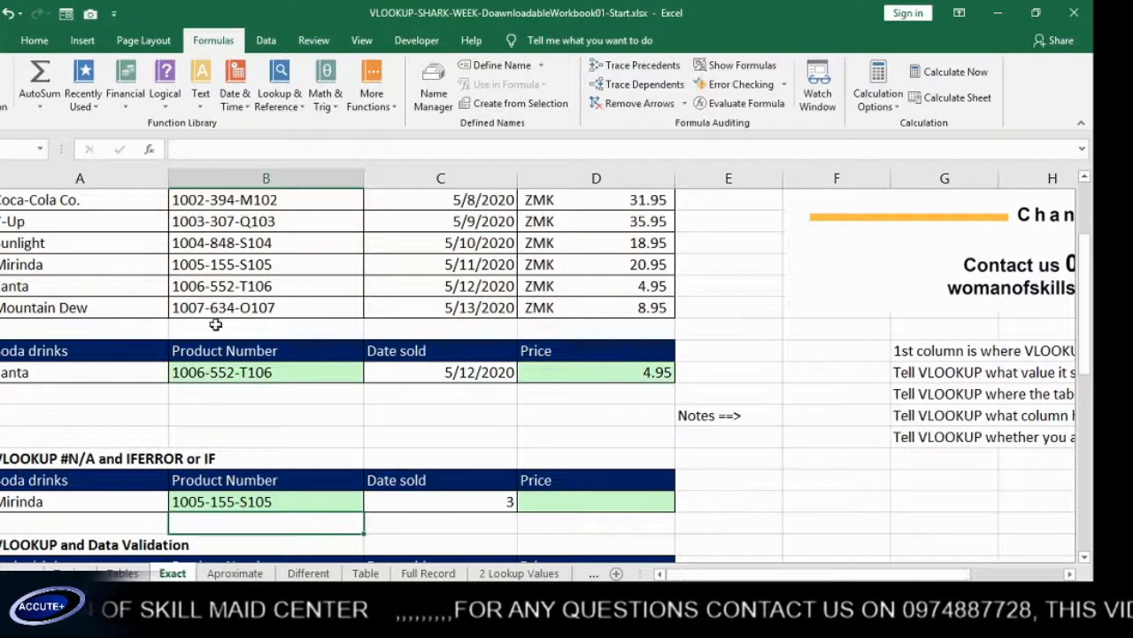
{"action": "left_click", "coordinate": [251, 269]}
{"action": "left_click", "coordinate": [225, 501]}
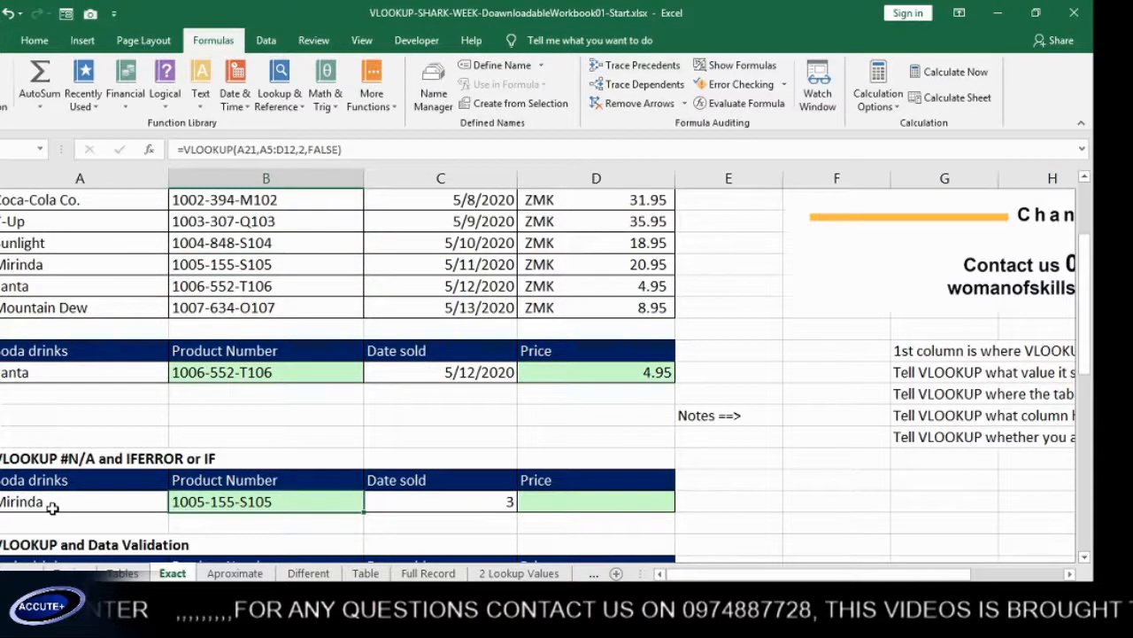
Step: Change the drink name in cell A21 to the misspelled Mirind so that it has no exact match in the table
{"action": "double_click", "coordinate": [52, 503]}
{"action": "key", "text": "BackSpace"}
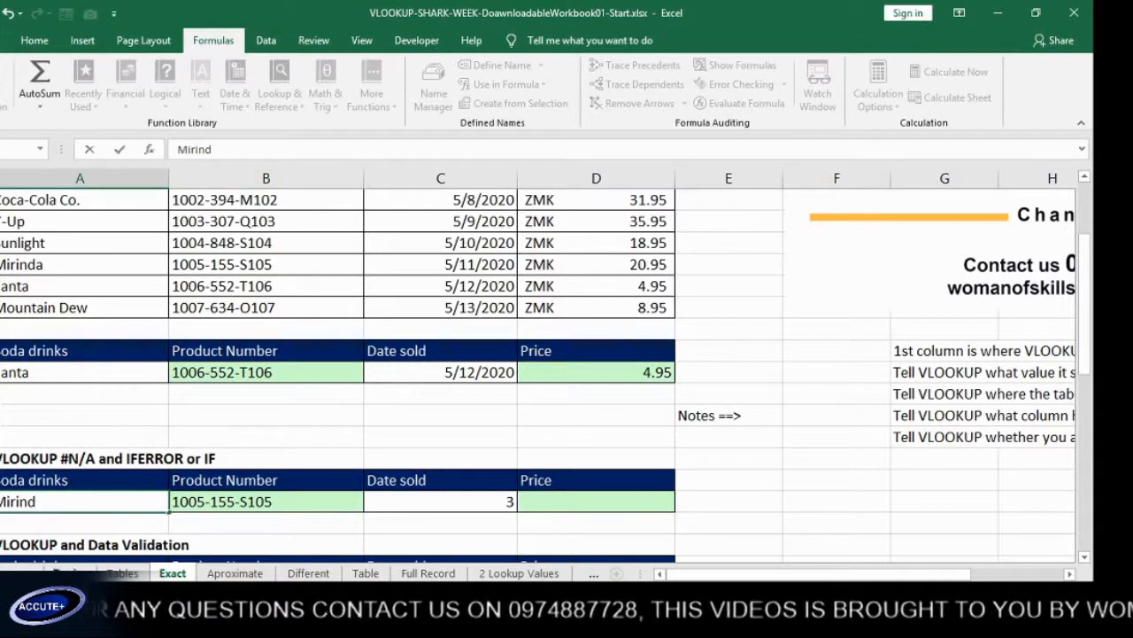
{"action": "left_click", "coordinate": [206, 521]}
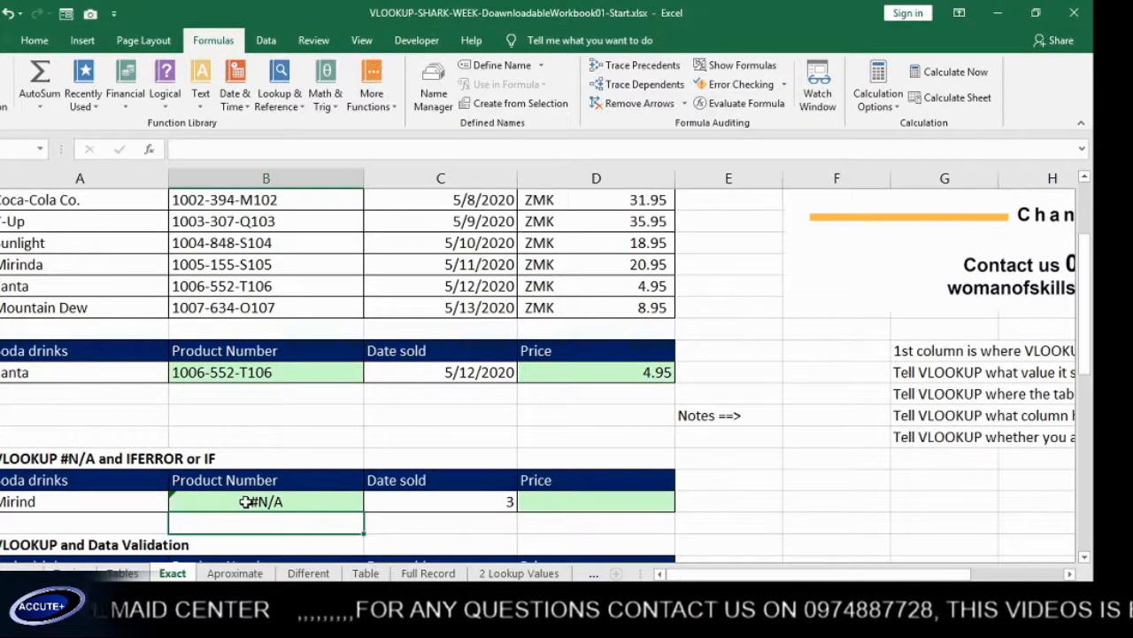
Step: Wrap the VLOOKUP formula in Product Number cell B21 in an IFERROR function
{"action": "left_click", "coordinate": [243, 502]}
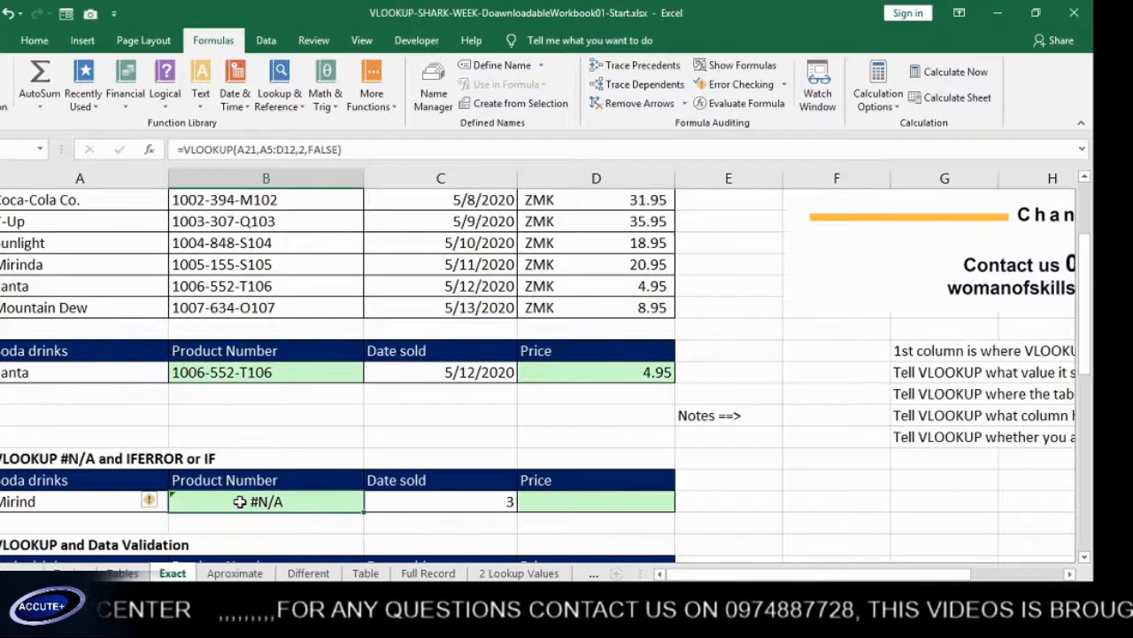
{"action": "double_click", "coordinate": [236, 501]}
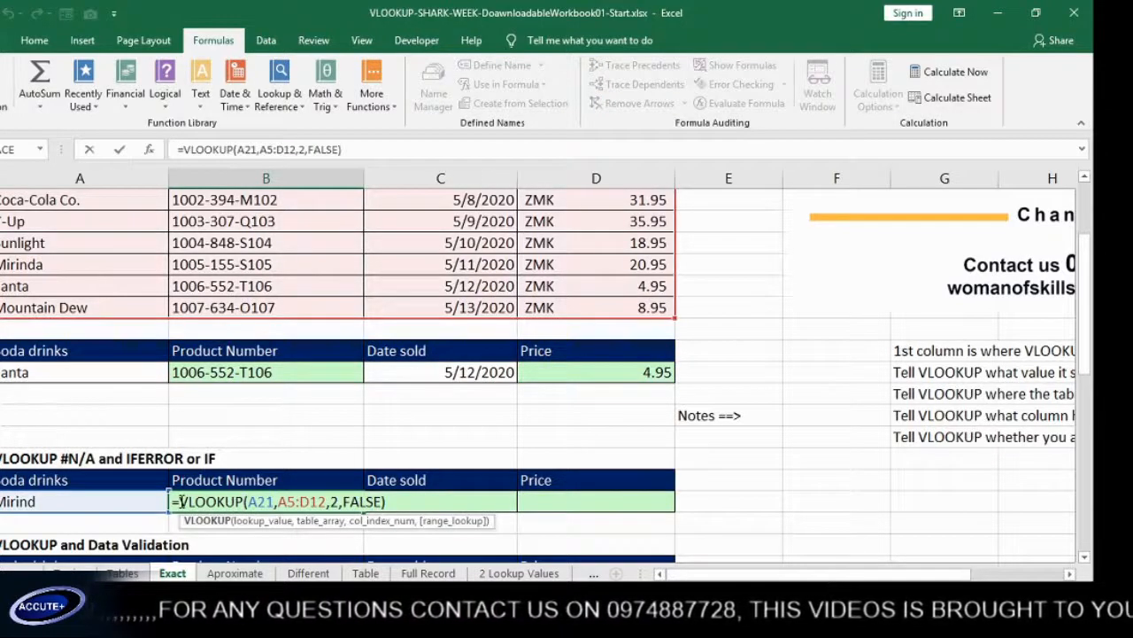
{"action": "left_click", "coordinate": [181, 502]}
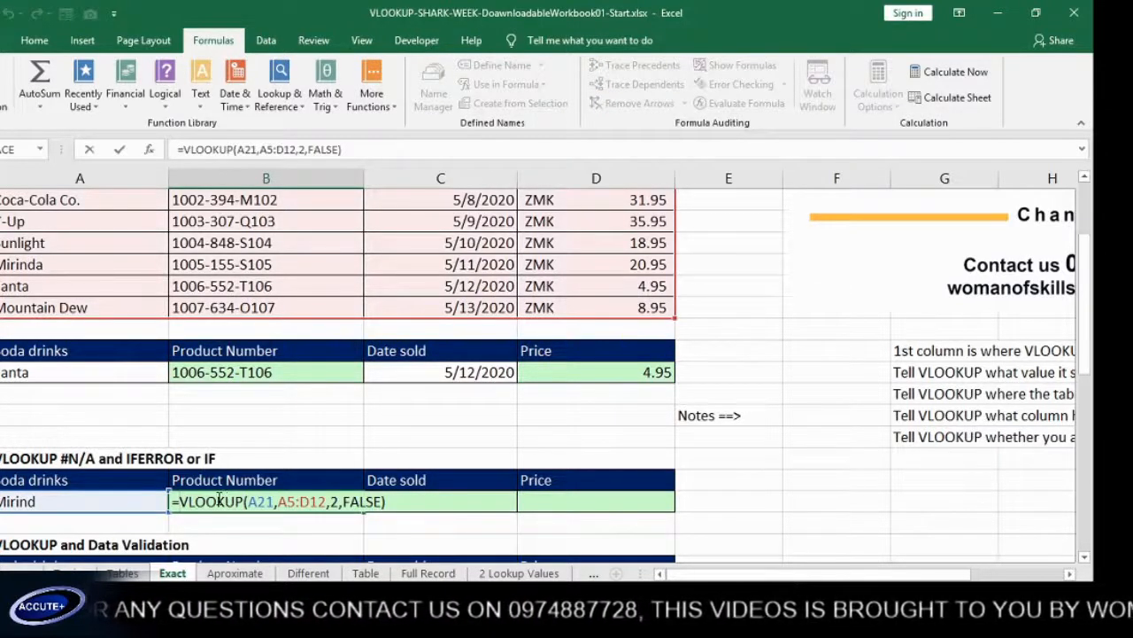
{"action": "type", "text": "iff"}
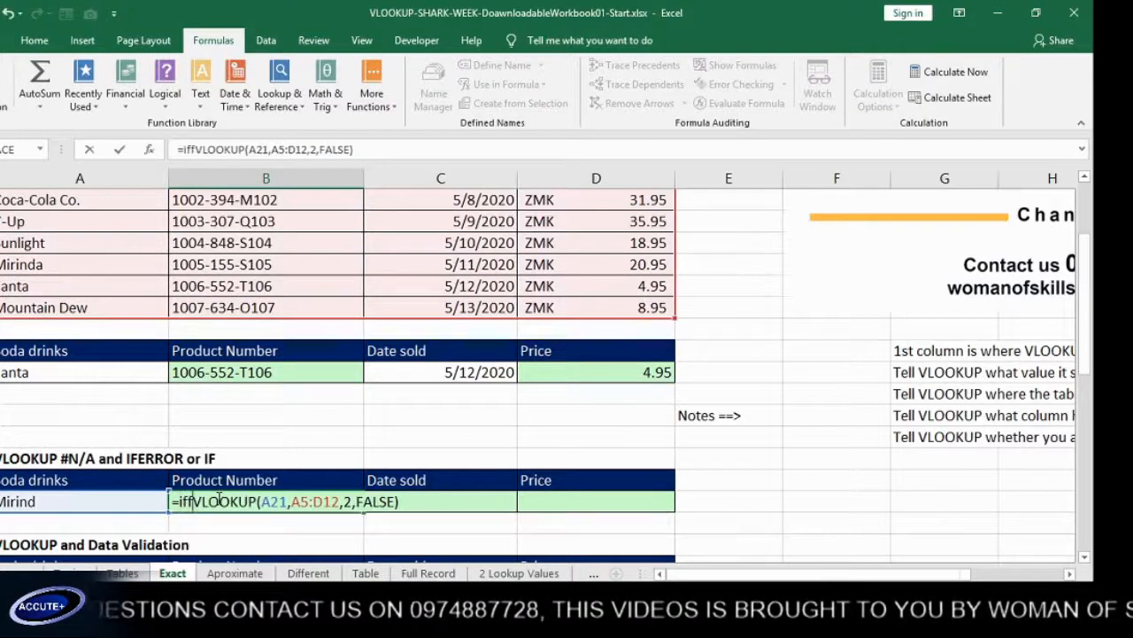
{"action": "key", "text": "BackSpace"}
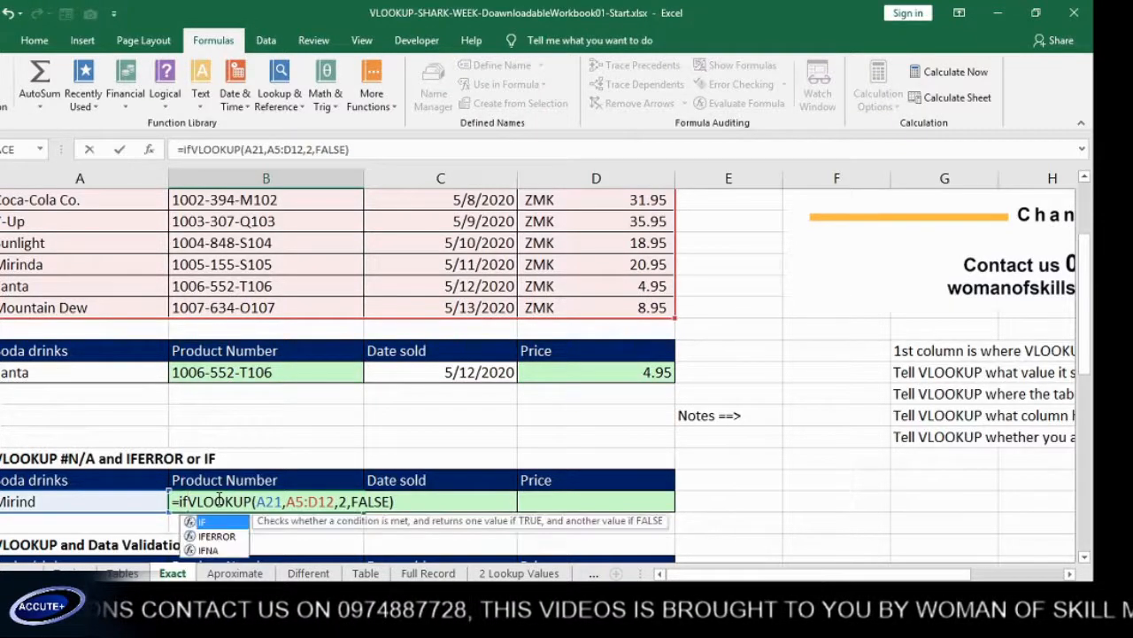
{"action": "key", "text": "Down"}
{"action": "key", "text": "Tab"}
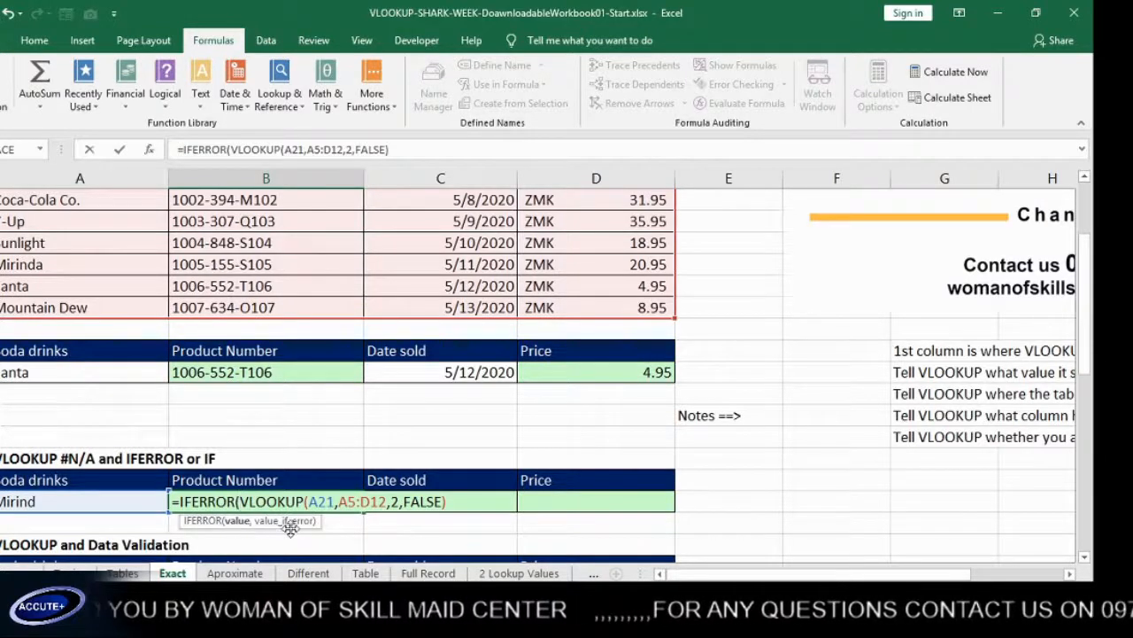
Step: Complete the IFERROR formula in B21 with the fallback text "The product is not availble" and enter it
{"action": "left_click", "coordinate": [456, 506]}
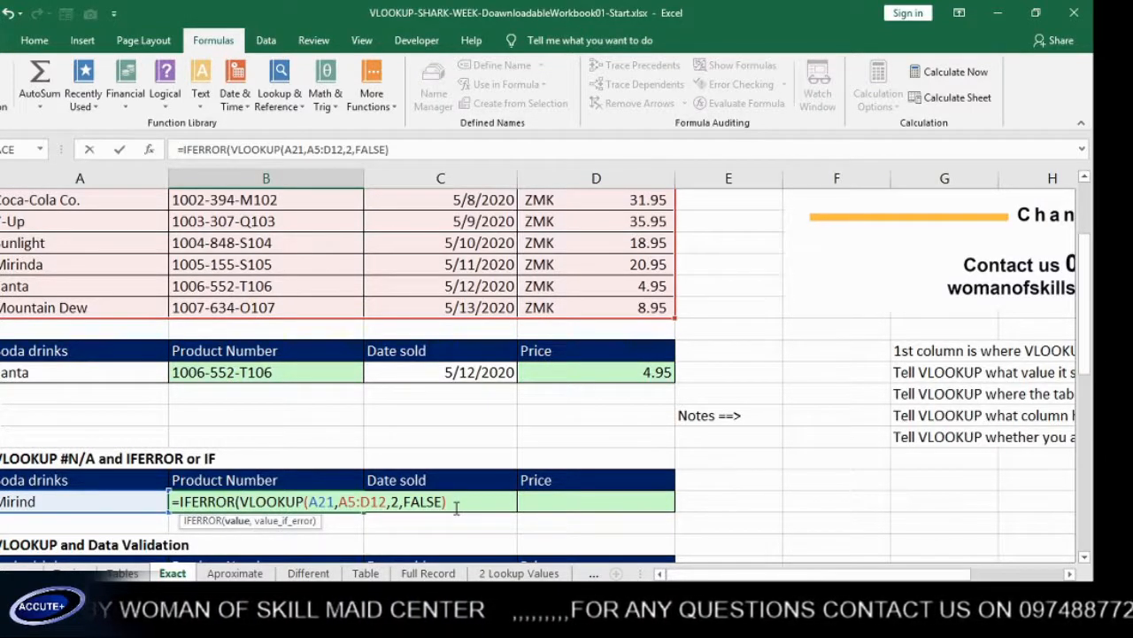
{"action": "type", "text": ","}
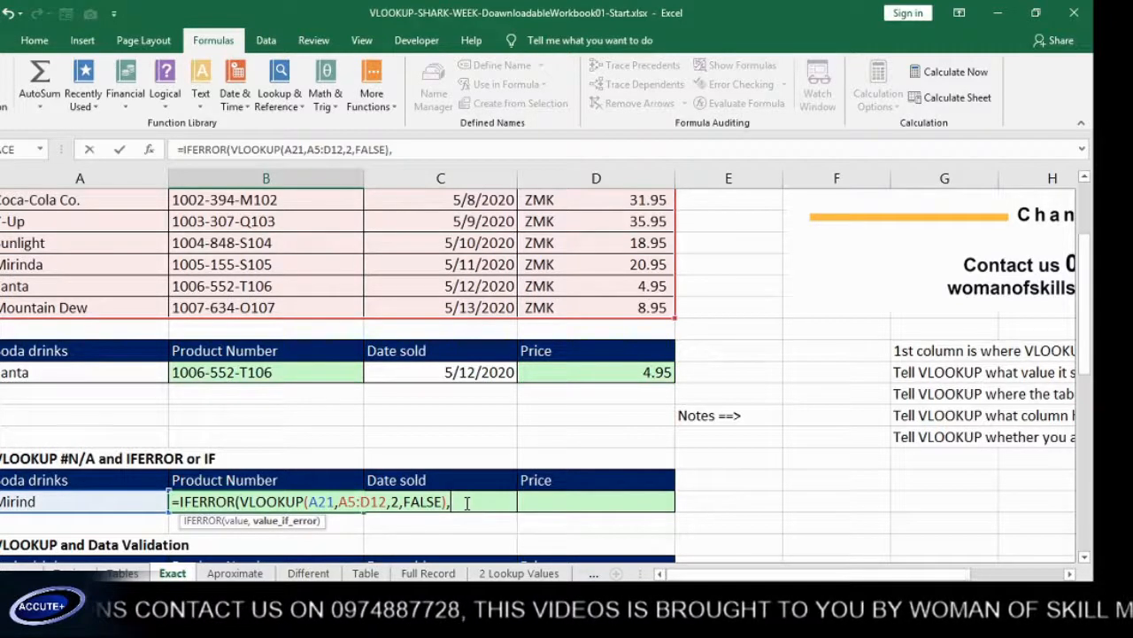
{"action": "type", "text": "\""}
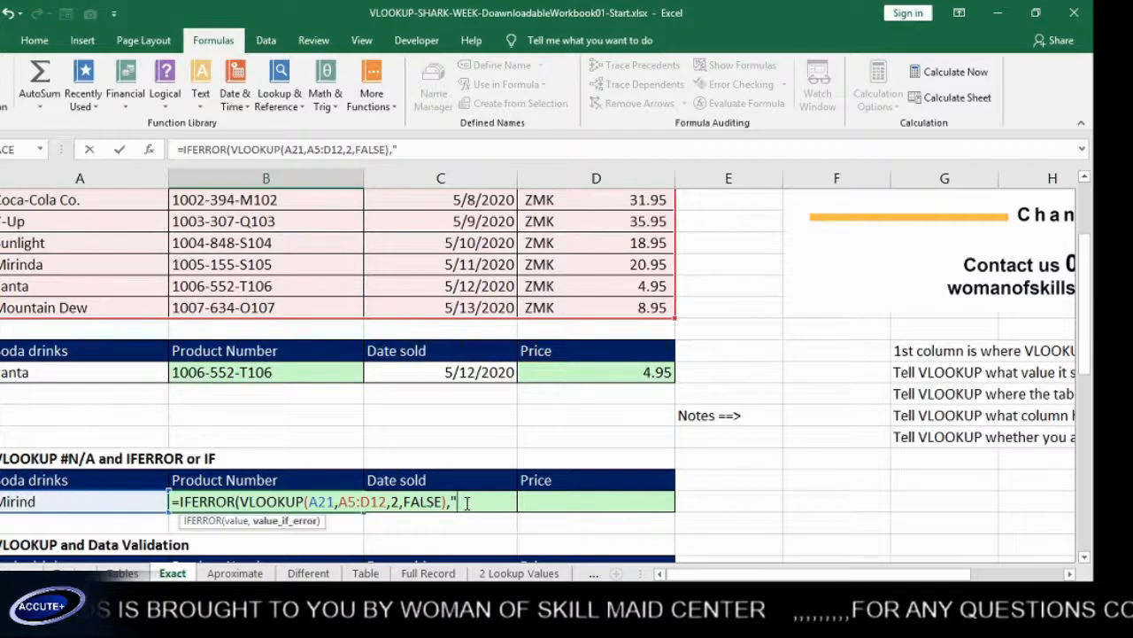
{"action": "type", "text": "Th"}
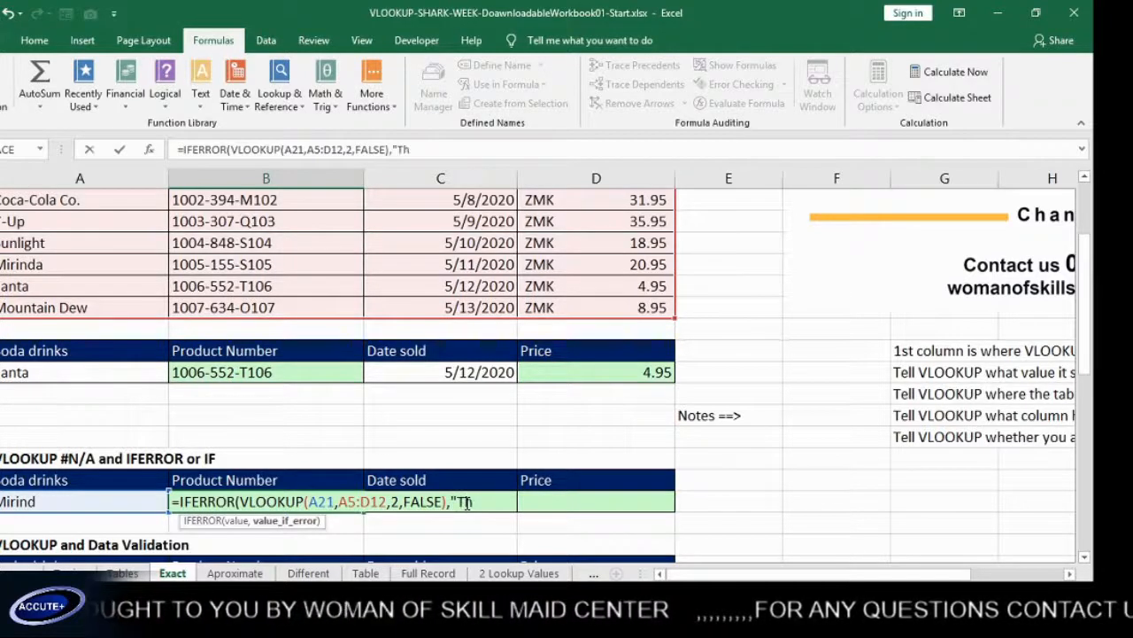
{"action": "type", "text": "e prod"}
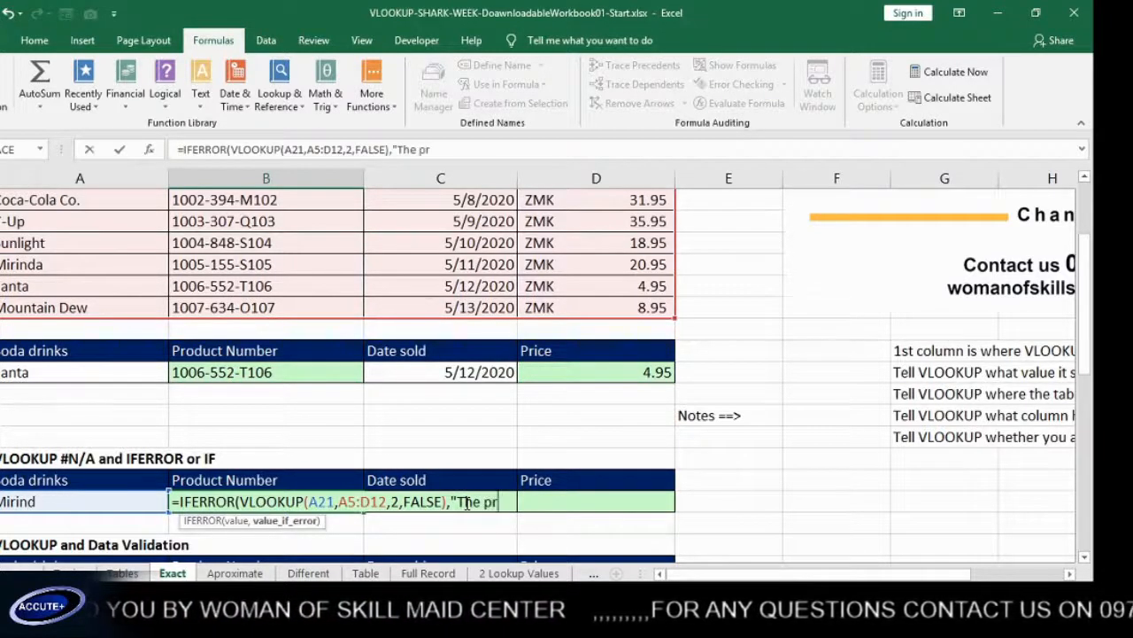
{"action": "key", "text": "BackSpace"}
{"action": "key", "text": "BackSpace"}
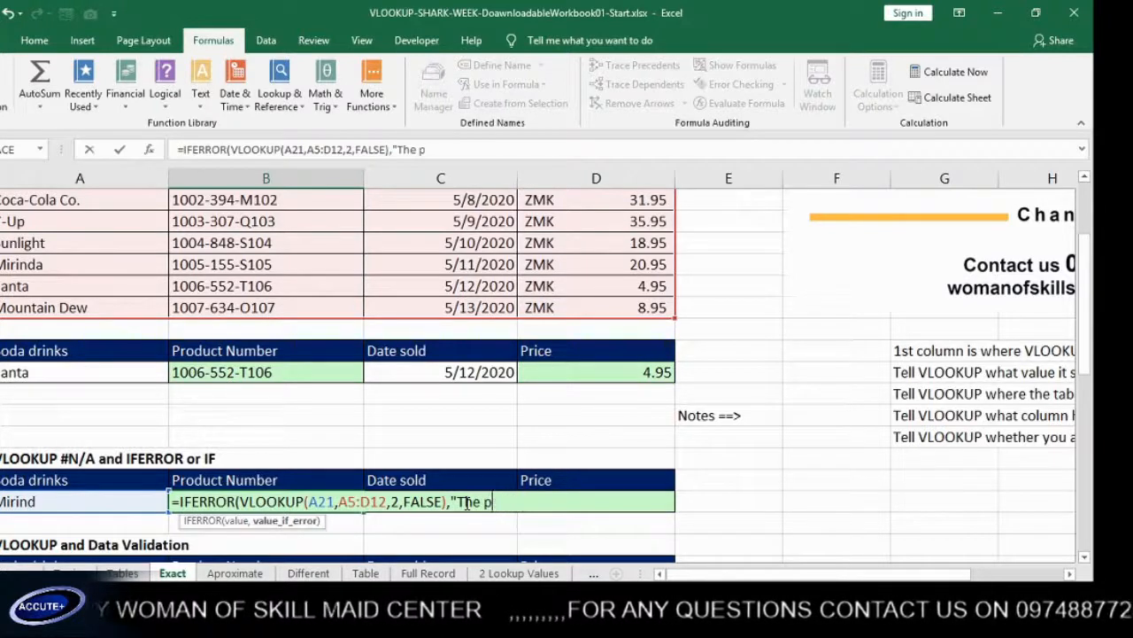
{"action": "type", "text": "oduct"}
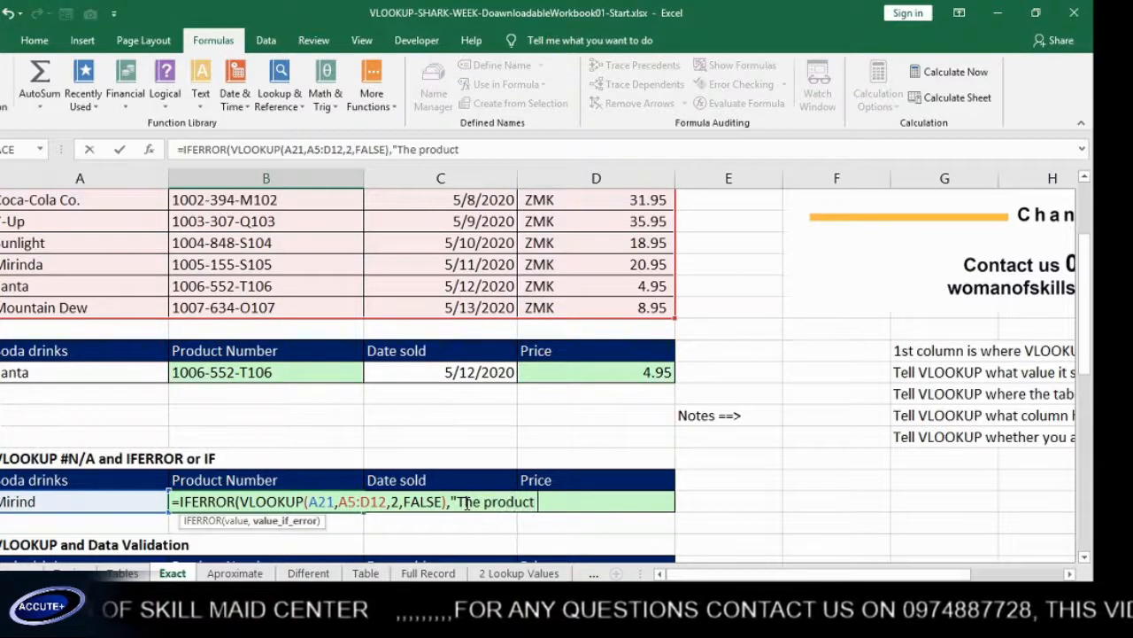
{"action": "type", "text": " is not ava"}
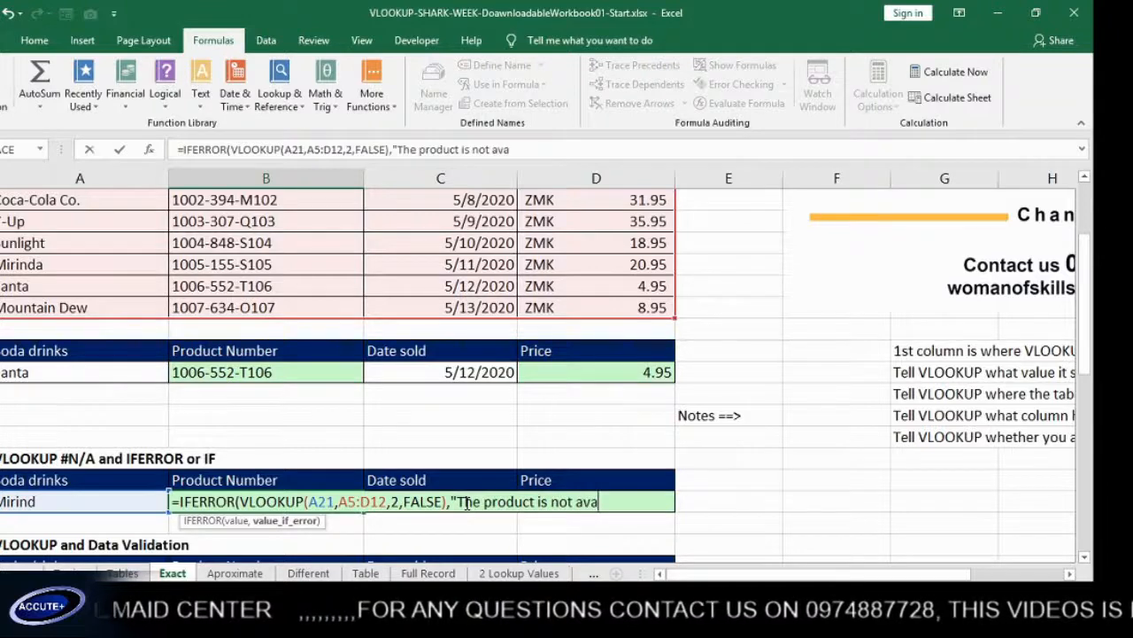
{"action": "type", "text": "ilble"}
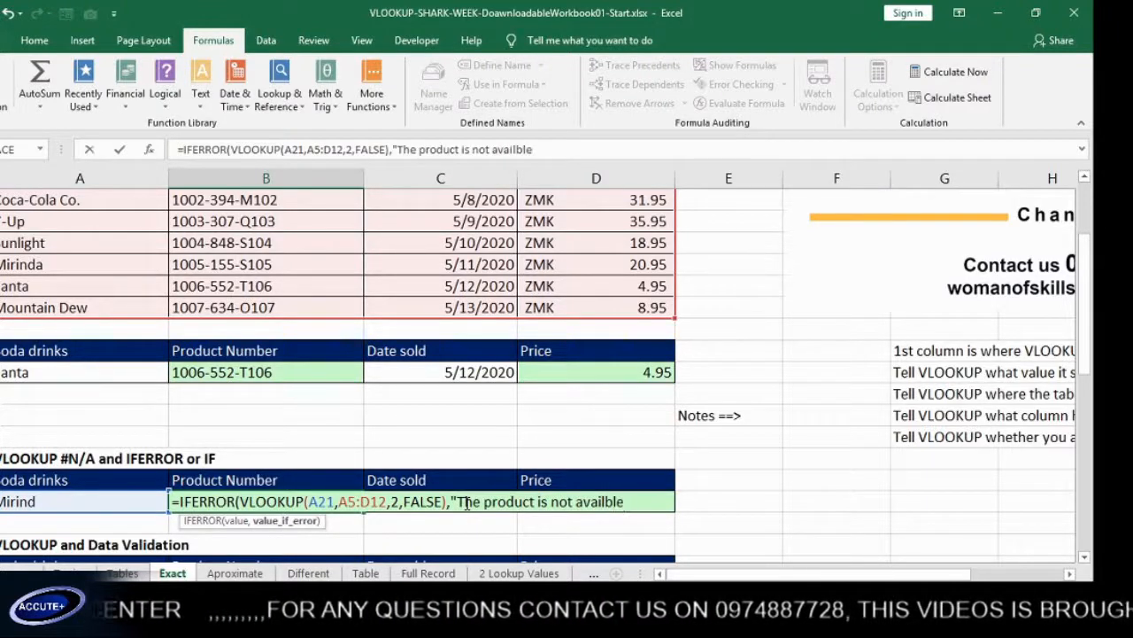
{"action": "type", "text": "\""}
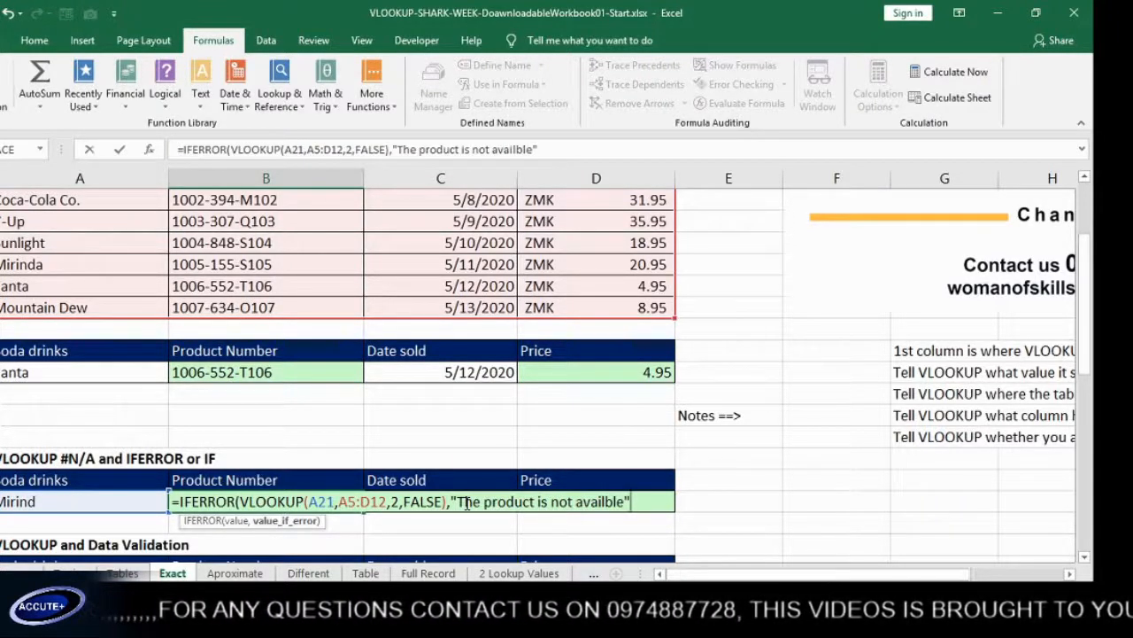
{"action": "type", "text": ")"}
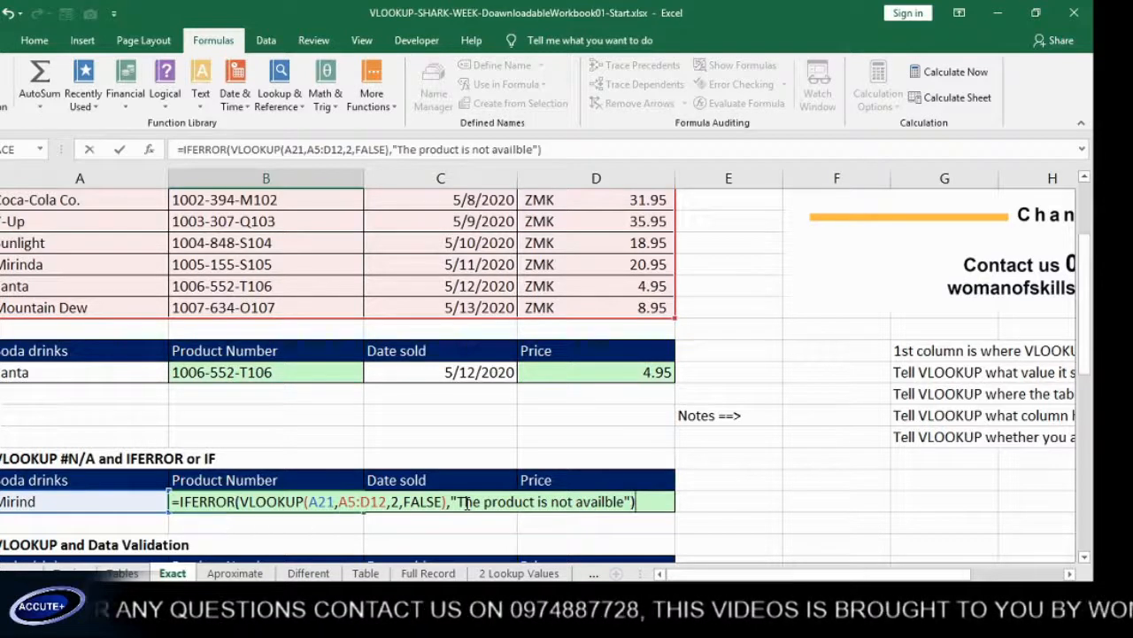
{"action": "key", "text": "Return"}
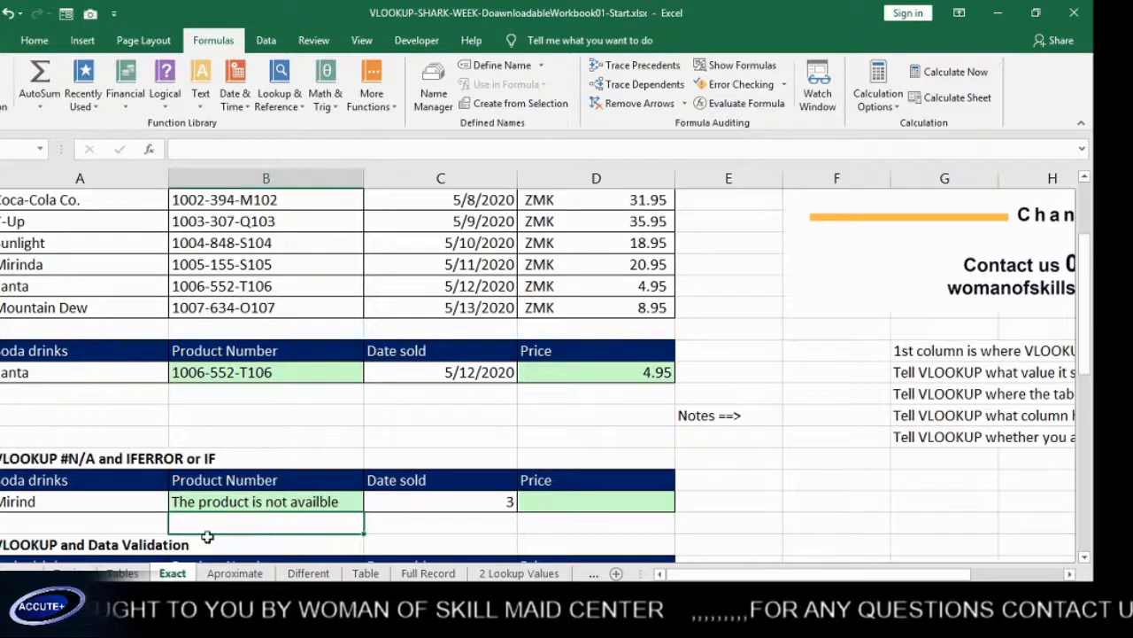
Step: Correct the drink name in cell A21 to Mirinda
{"action": "double_click", "coordinate": [124, 504]}
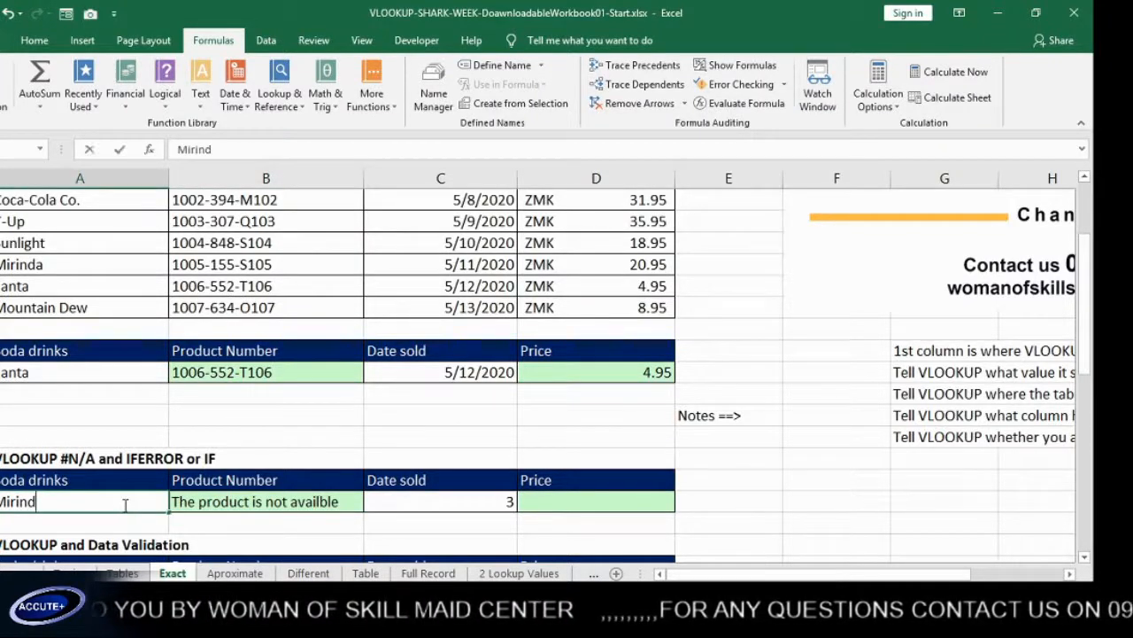
{"action": "type", "text": "a"}
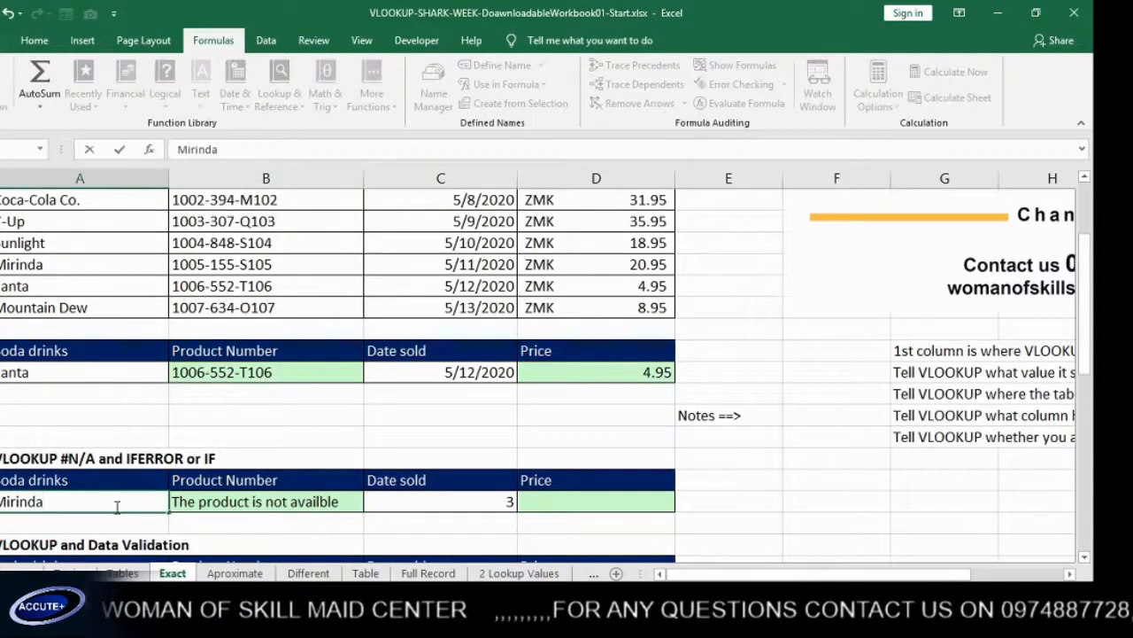
{"action": "key", "text": "Return"}
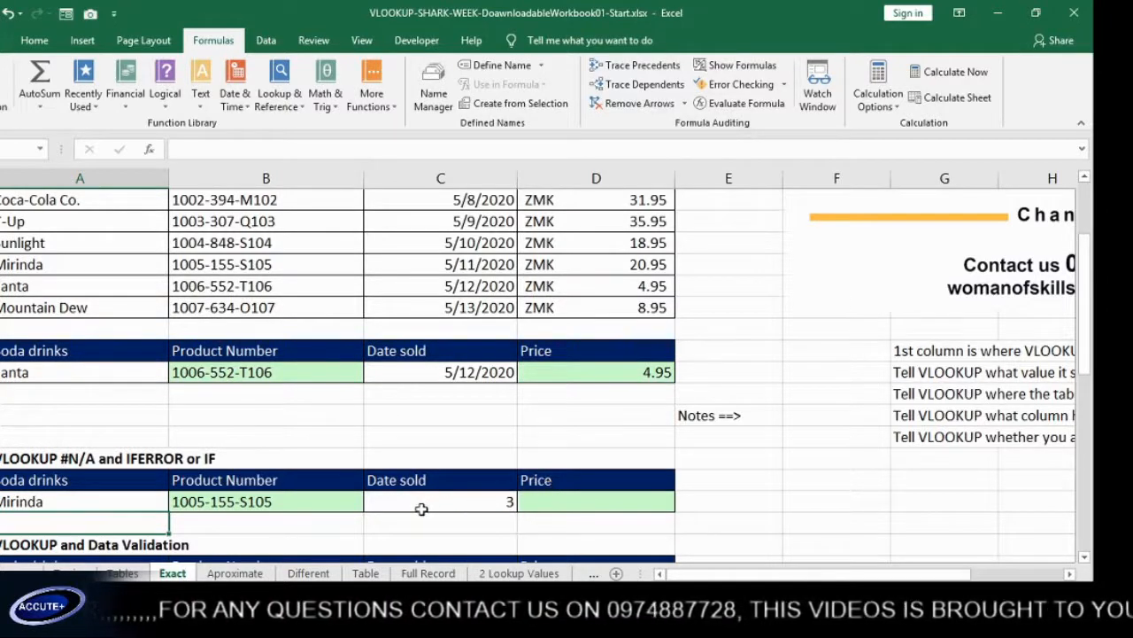
Step: Start a data validation rule allowing a List for the Soda drinks cell A25 in the VLOOKUP and Data Validation section
{"action": "scroll", "coordinate": [421, 508], "scroll_direction": "down", "scroll_amount": 2}
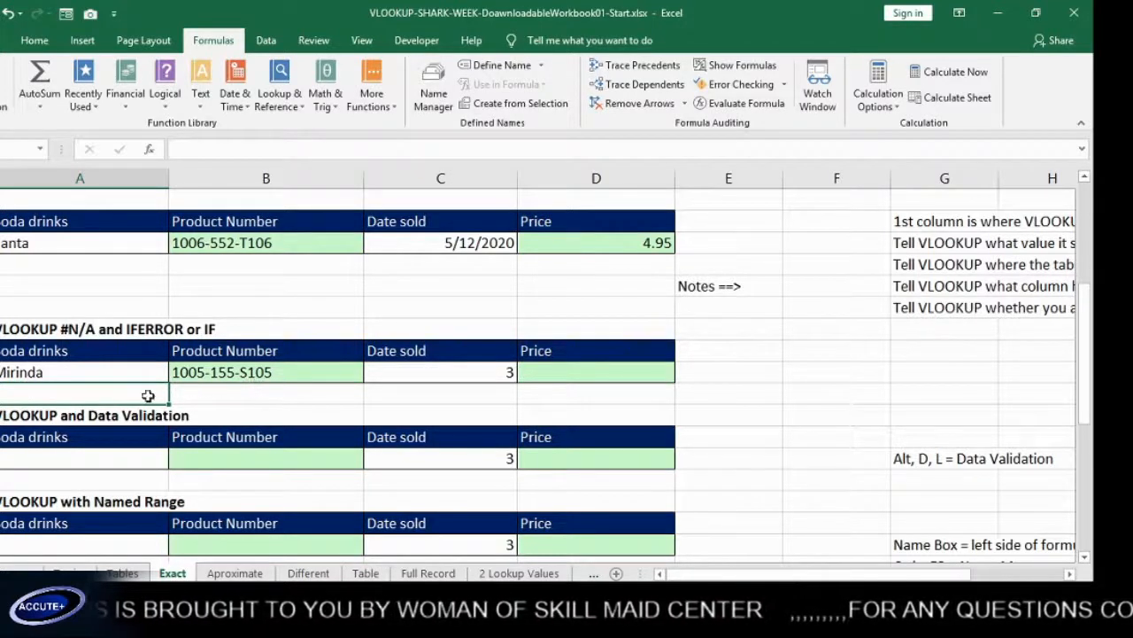
{"action": "left_click", "coordinate": [118, 373]}
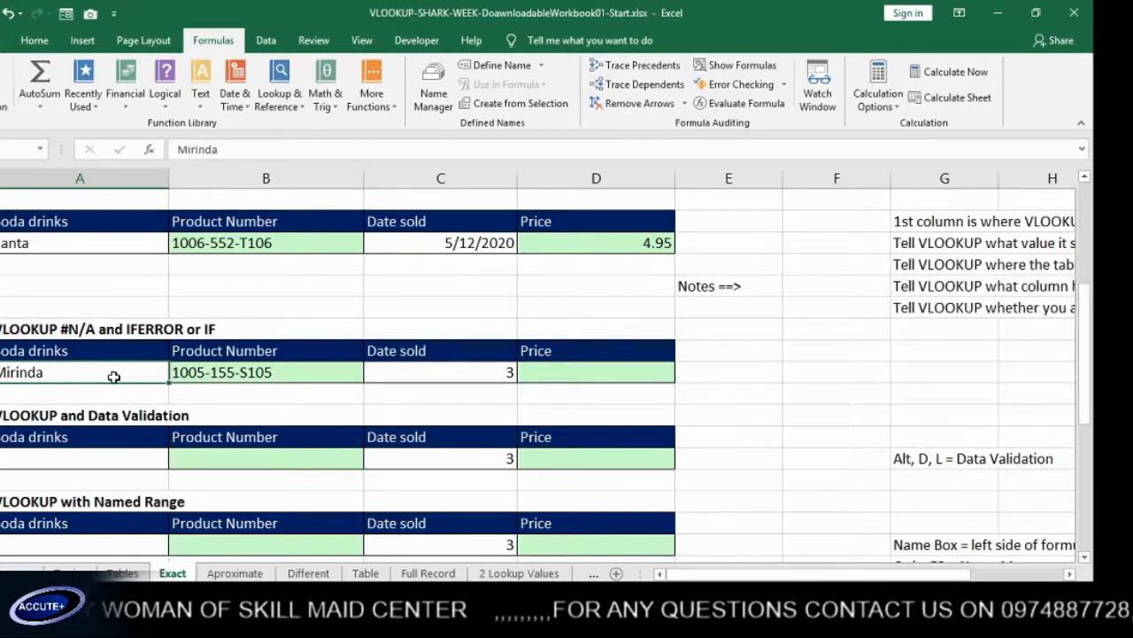
{"action": "left_click", "coordinate": [136, 464]}
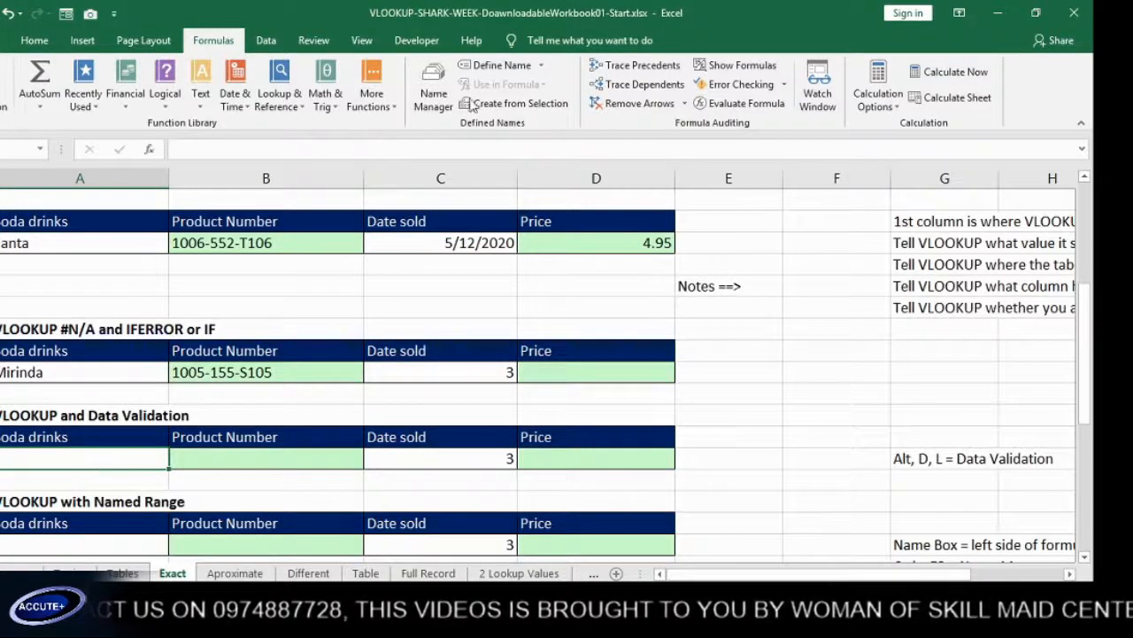
{"action": "left_click", "coordinate": [265, 40]}
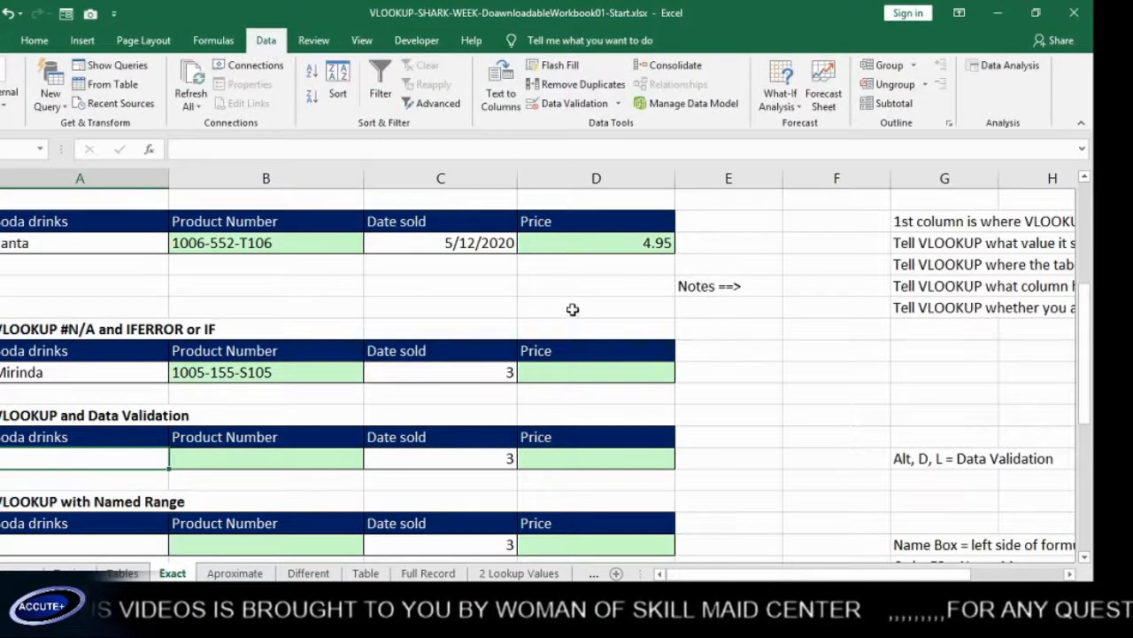
{"action": "left_click", "coordinate": [569, 104]}
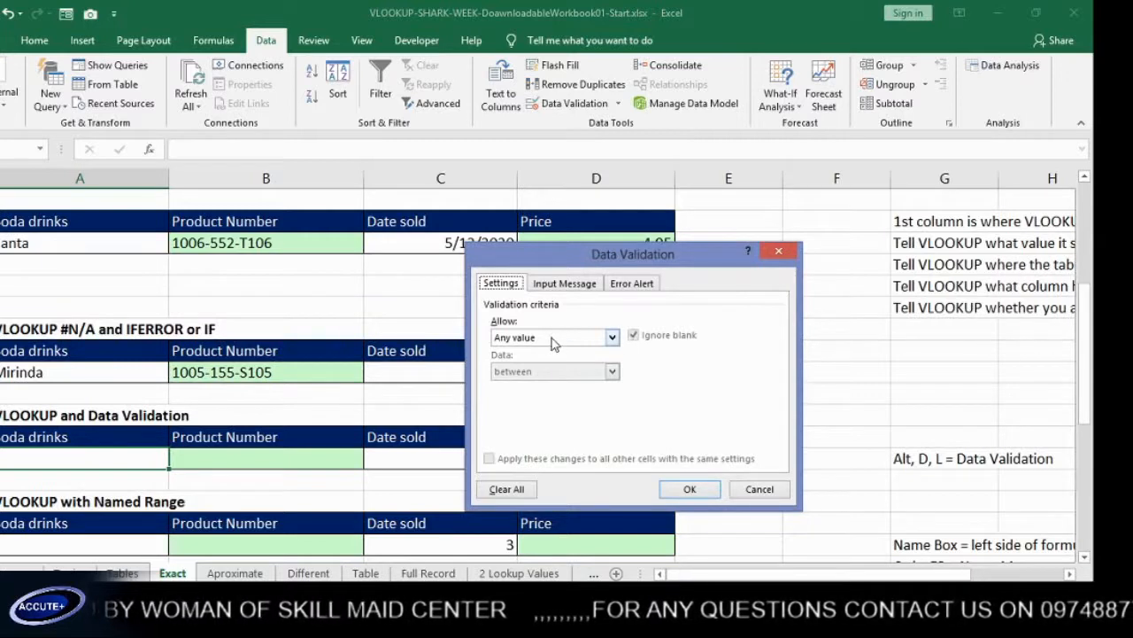
{"action": "left_click", "coordinate": [613, 338]}
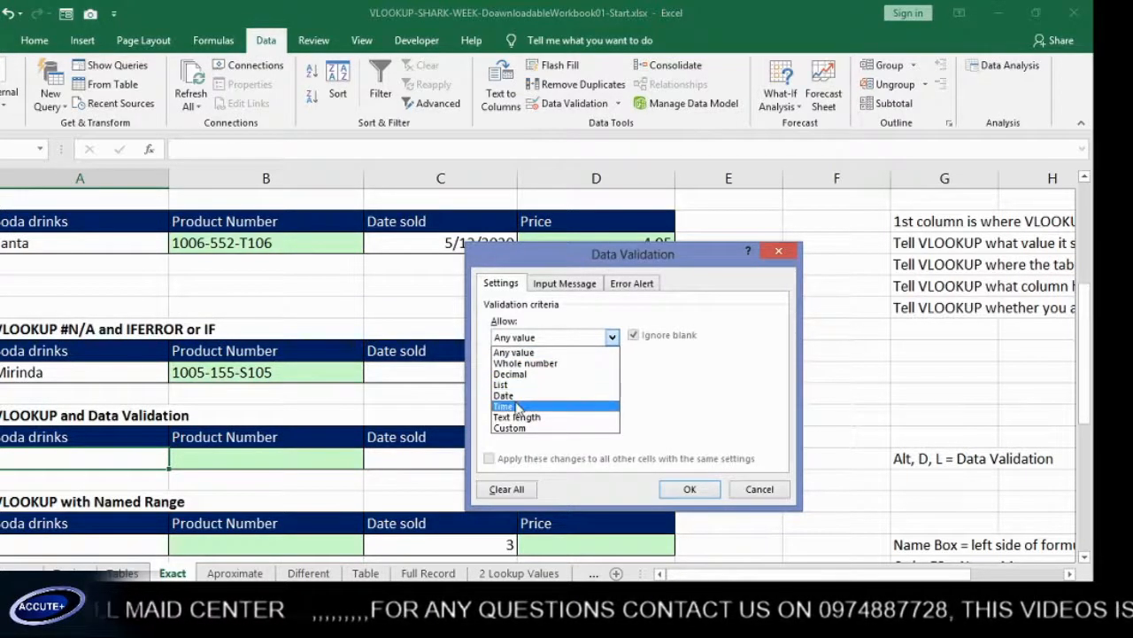
{"action": "left_click", "coordinate": [527, 384]}
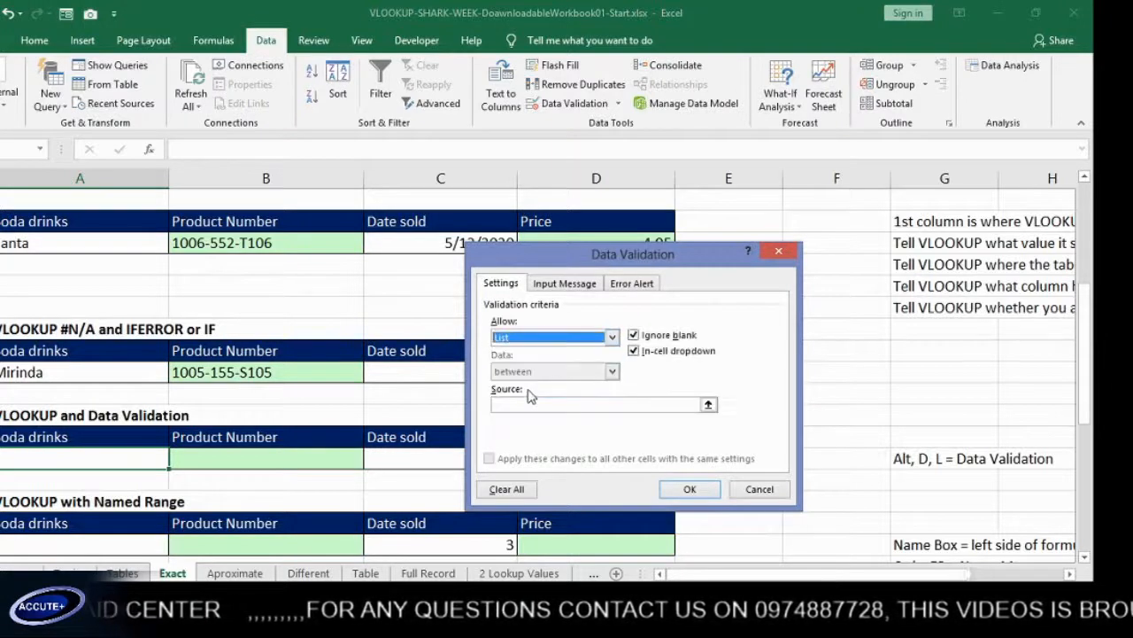
Step: Set the list source to the drink names in =$A$5:$A$12 and apply the validation to A25
{"action": "left_click", "coordinate": [687, 406]}
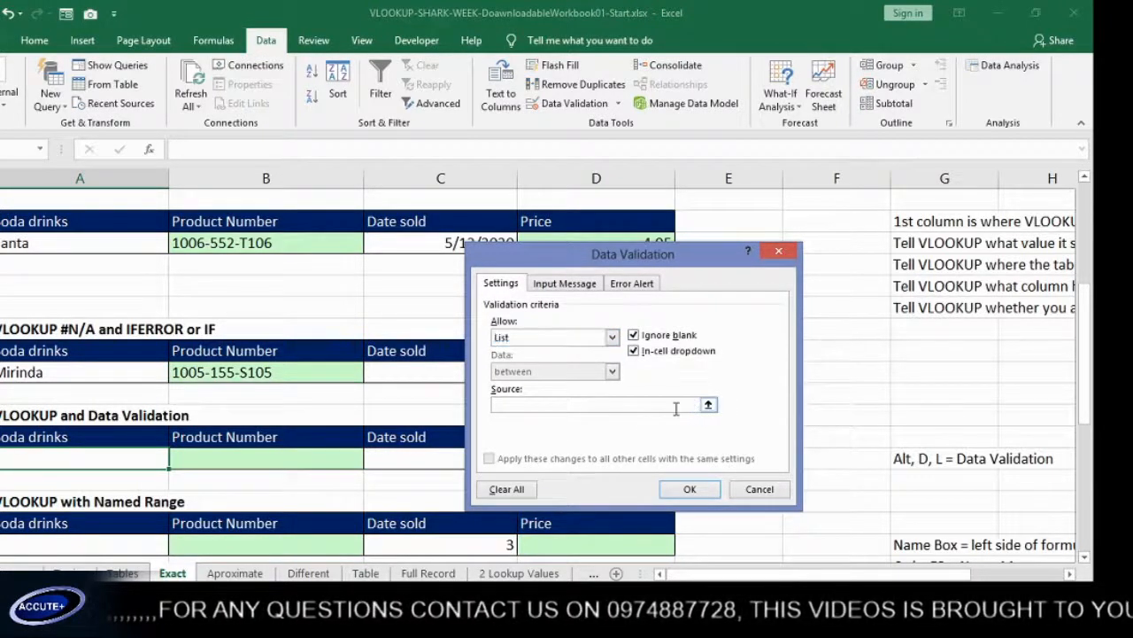
{"action": "scroll", "coordinate": [573, 405], "scroll_direction": "up", "scroll_amount": 1}
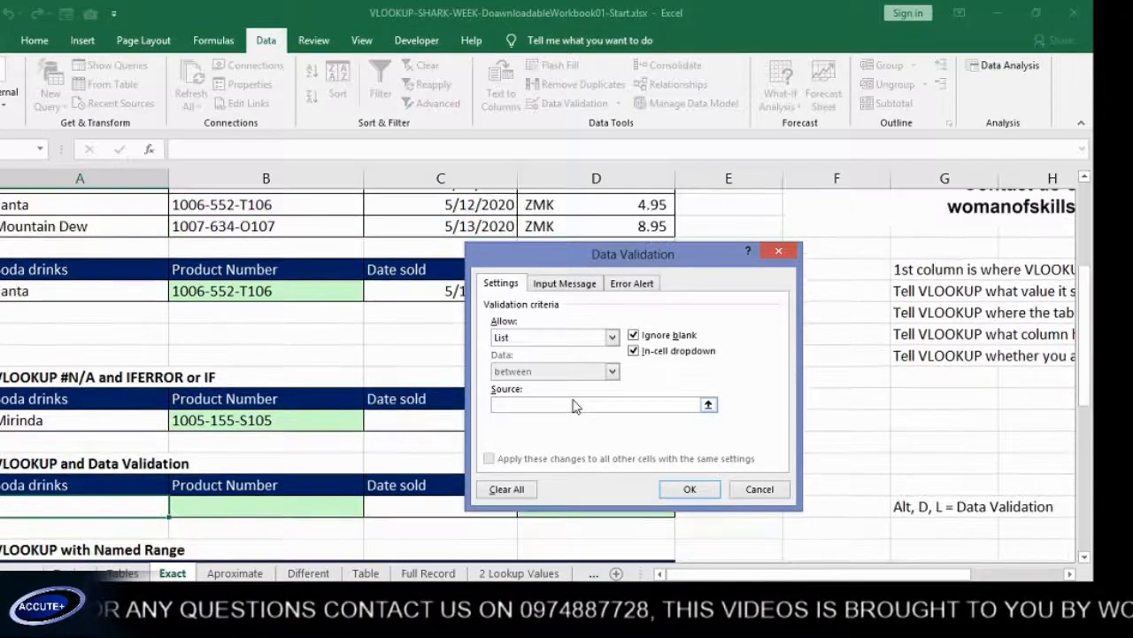
{"action": "left_click", "coordinate": [709, 405]}
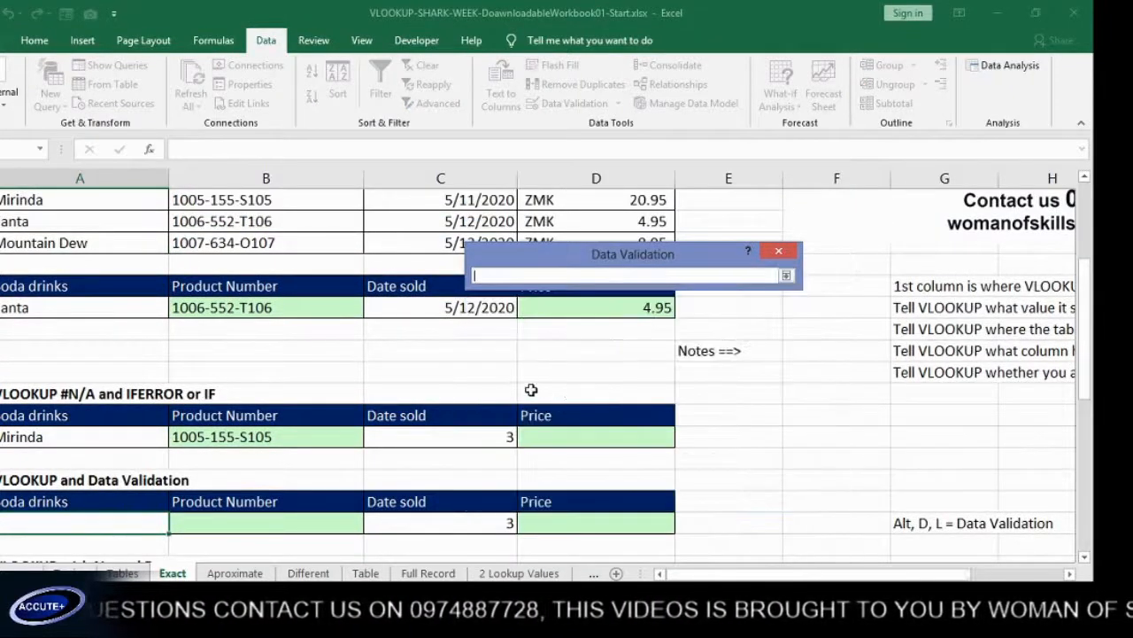
{"action": "scroll", "coordinate": [419, 339], "scroll_direction": "up", "scroll_amount": 3}
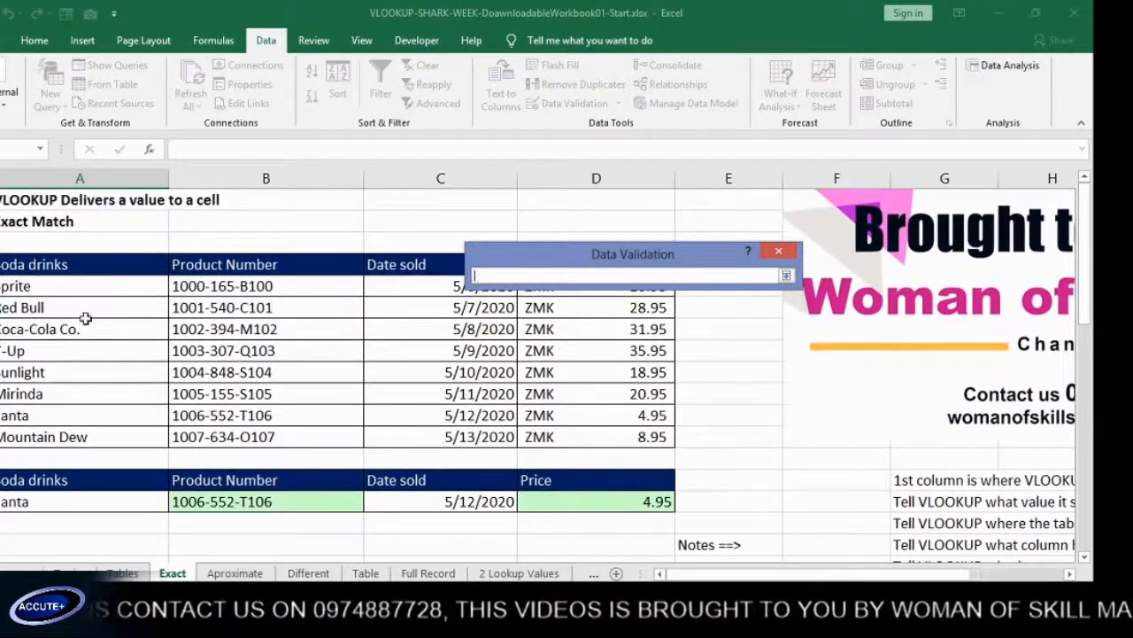
{"action": "left_click_drag", "start_coordinate": [26, 290], "coordinate": [41, 435]}
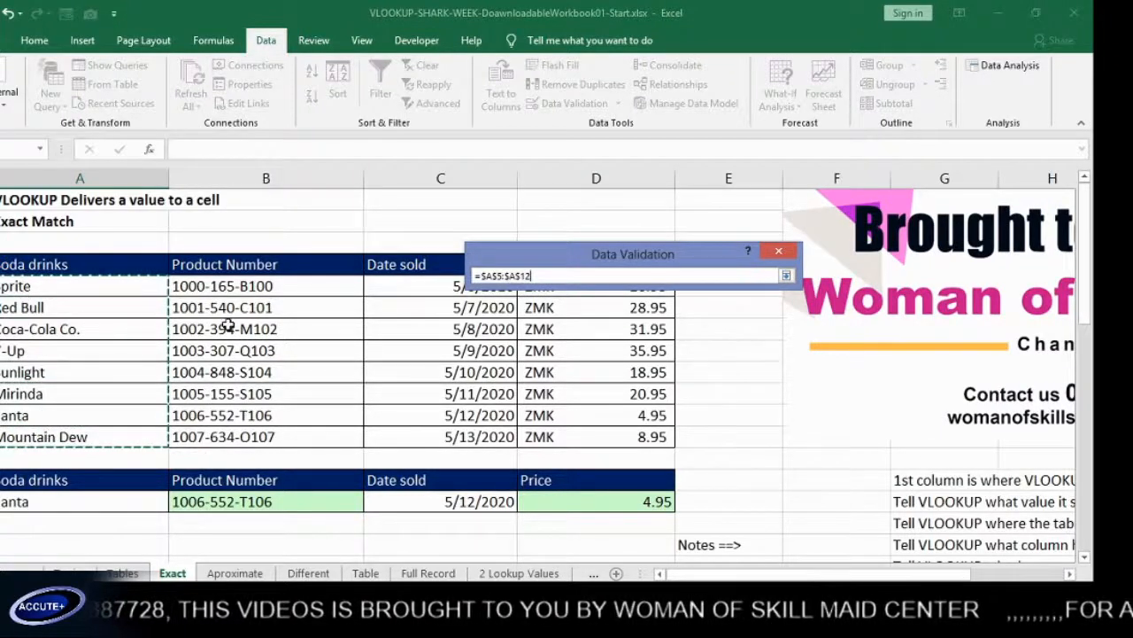
{"action": "left_click", "coordinate": [786, 276]}
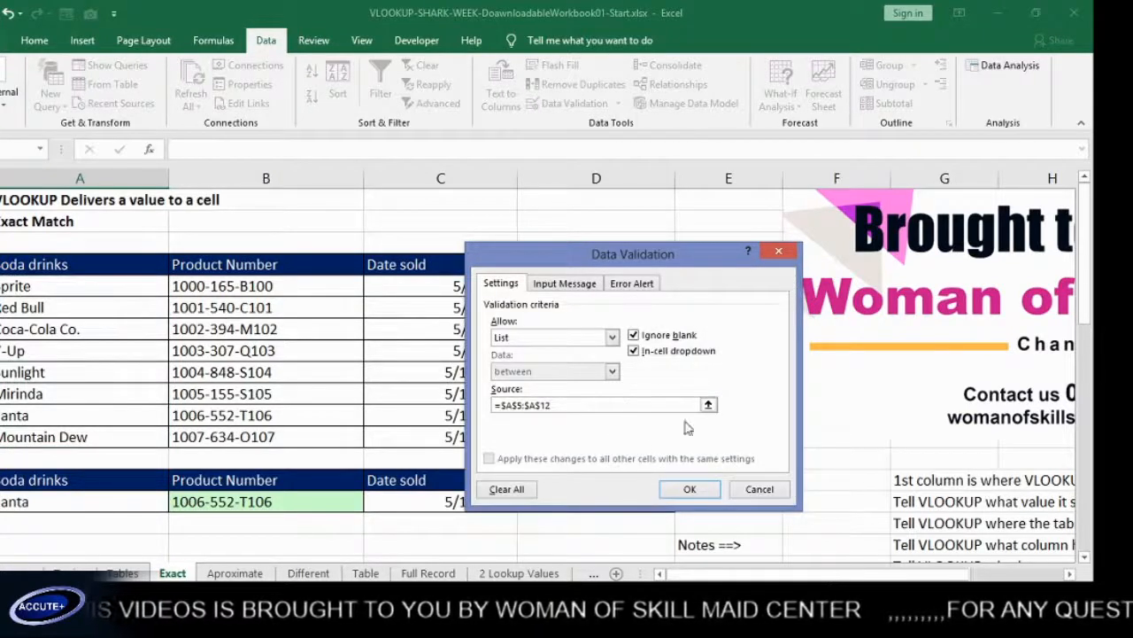
{"action": "left_click", "coordinate": [685, 489]}
{"action": "scroll", "coordinate": [620, 407], "scroll_direction": "down", "scroll_amount": 6}
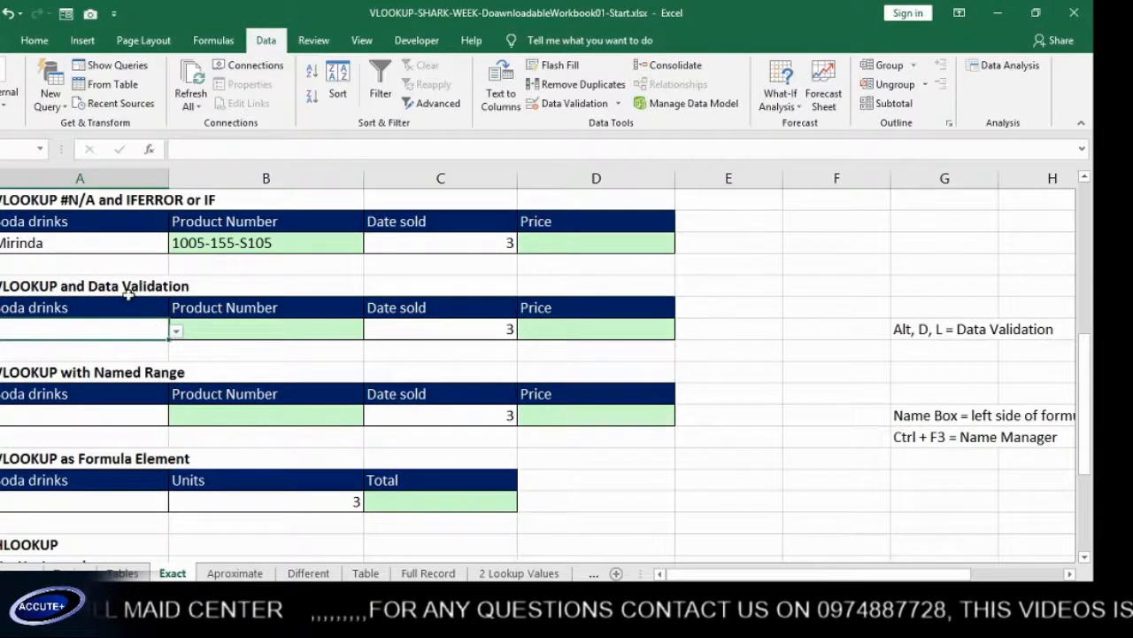
Step: Test the drop-down list in A25 by choosing Mirinda, and set the drink to Red Bull
{"action": "left_click", "coordinate": [177, 331]}
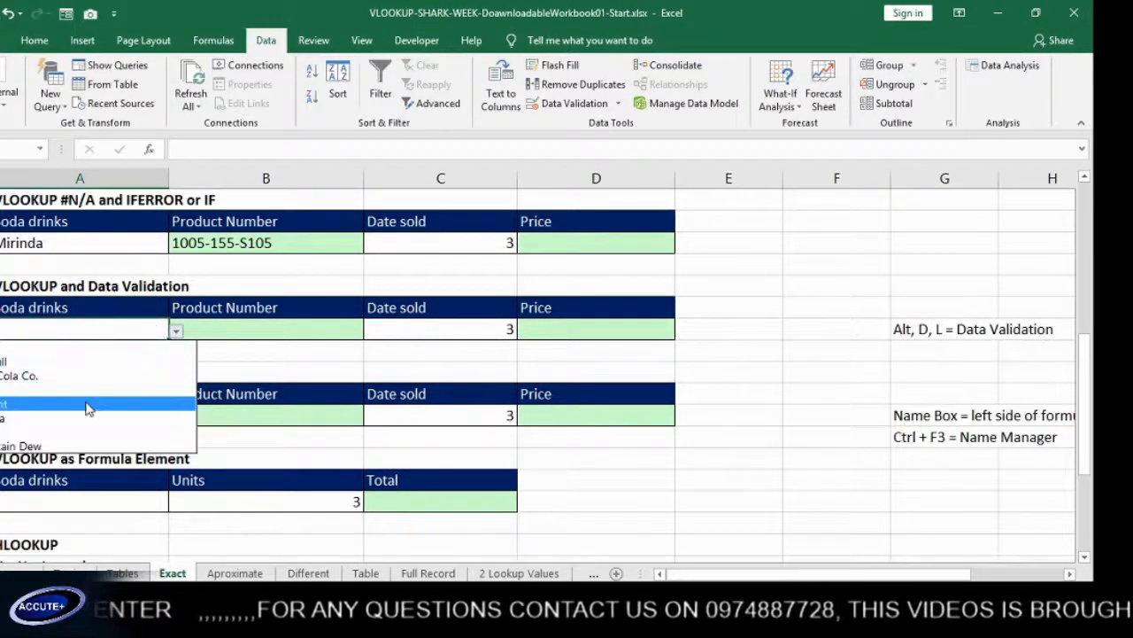
{"action": "left_click", "coordinate": [22, 418]}
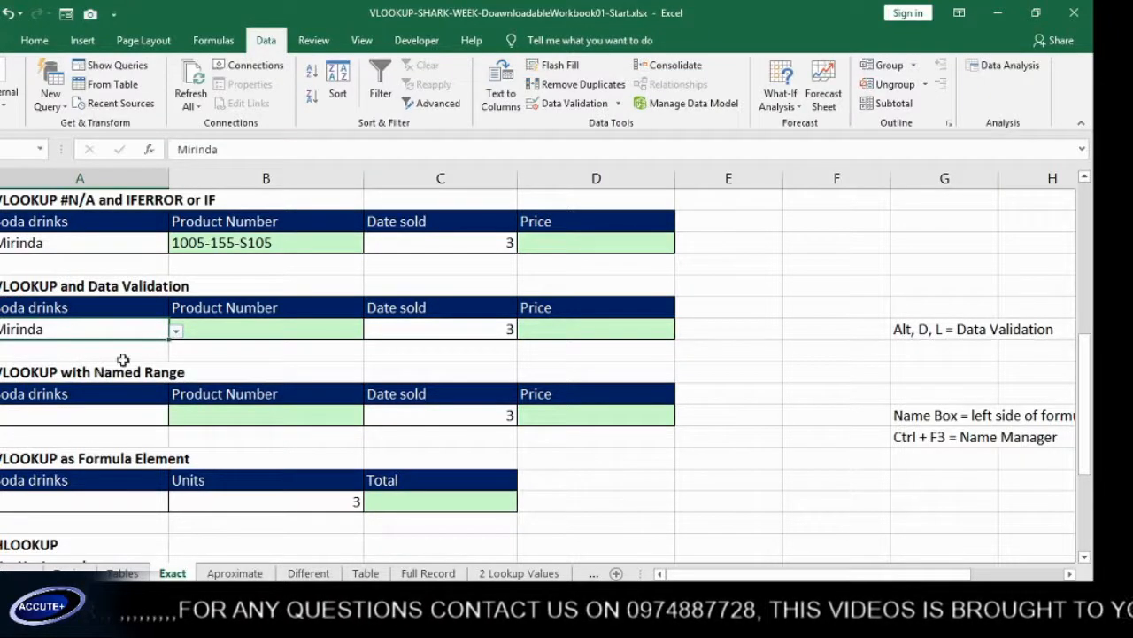
{"action": "left_click", "coordinate": [177, 331]}
{"action": "left_click", "coordinate": [95, 371]}
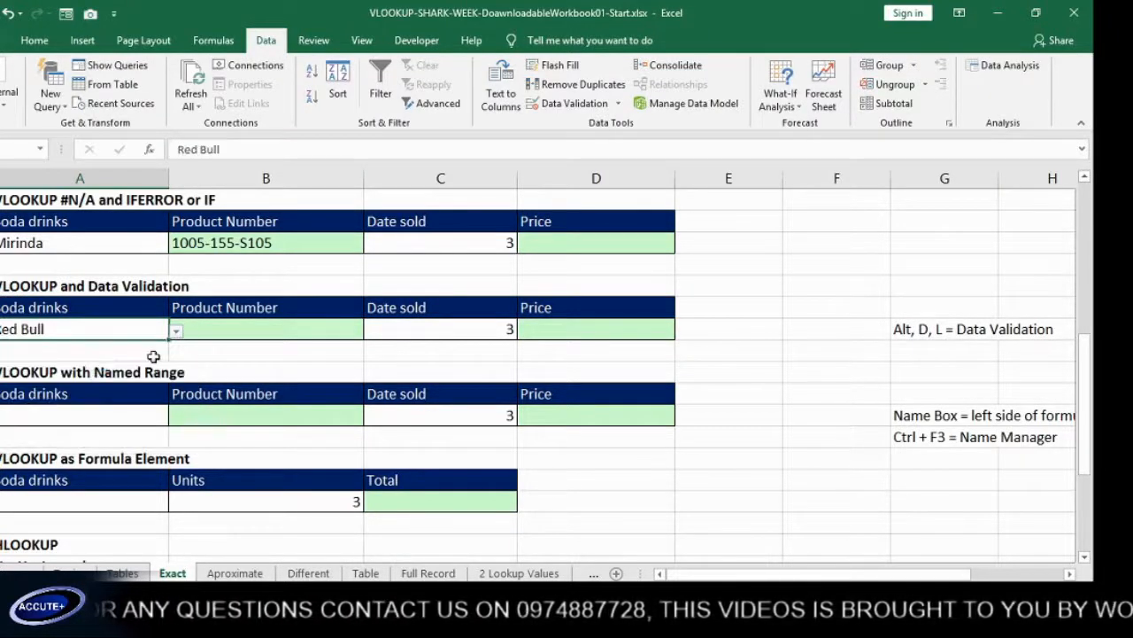
{"action": "left_click", "coordinate": [175, 342]}
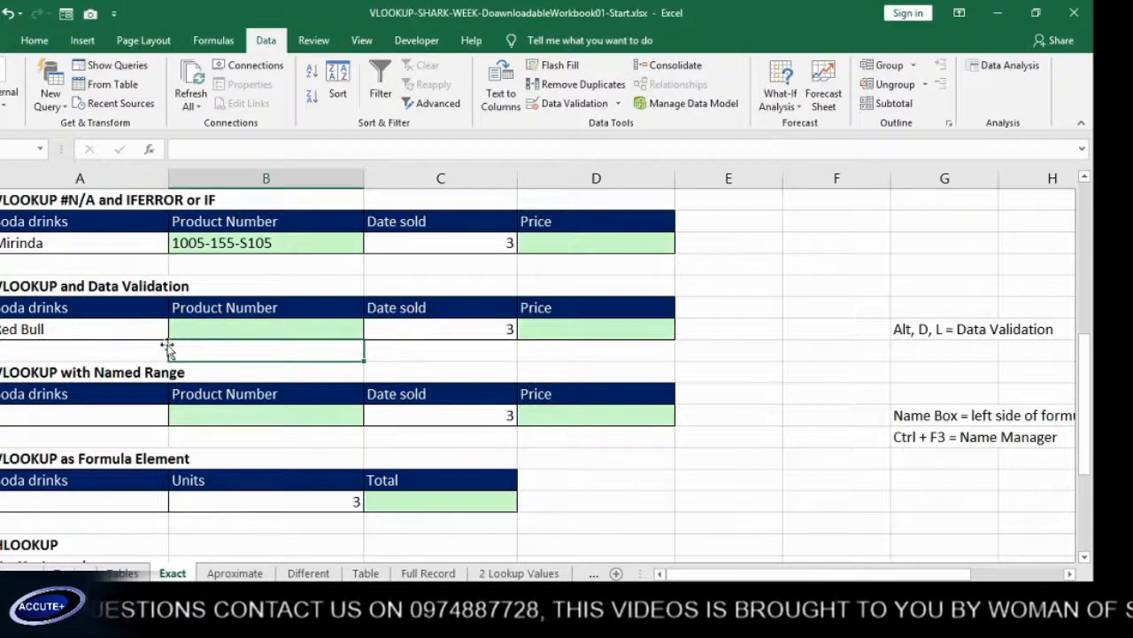
Step: Begin a VLOOKUP formula in B25 with A25 as the lookup value and A5:D12 as the table array
{"action": "left_click", "coordinate": [203, 333]}
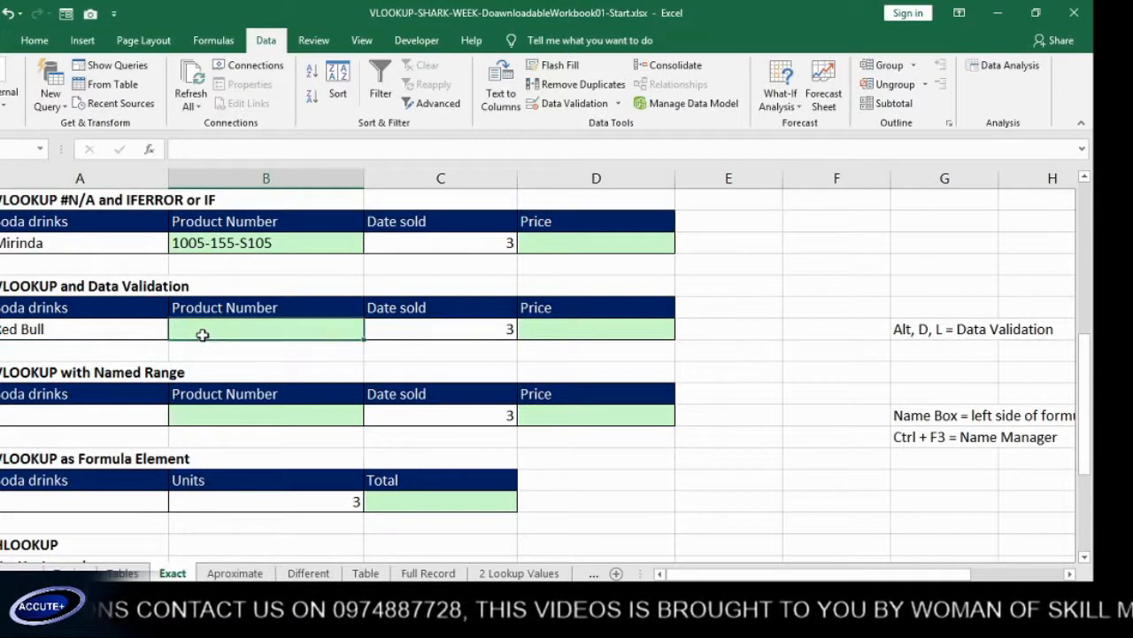
{"action": "type", "text": "="}
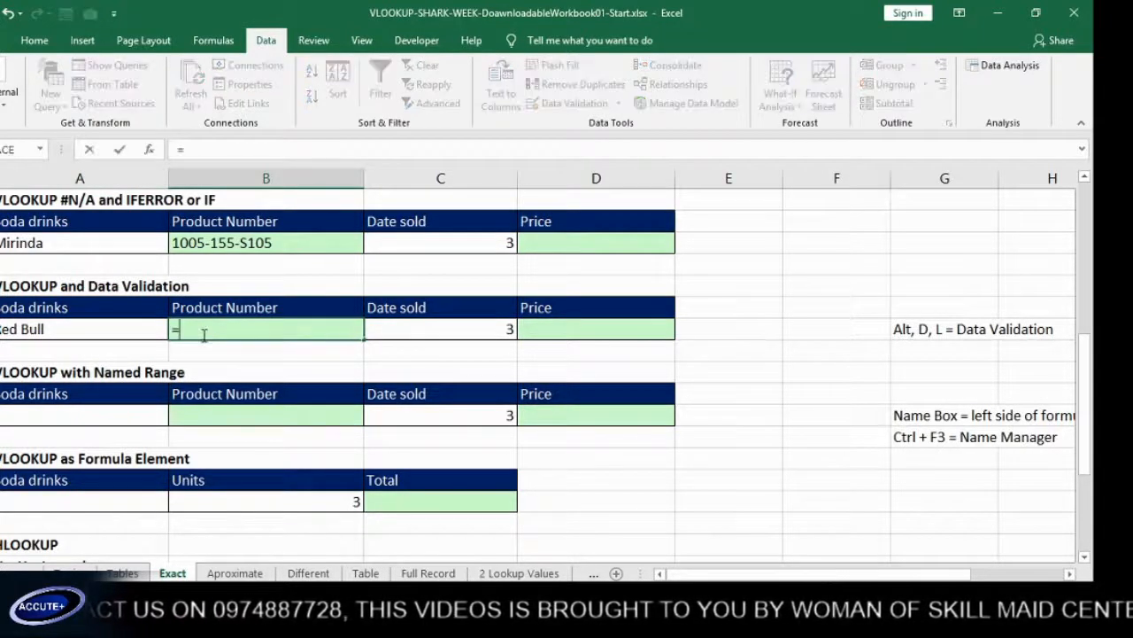
{"action": "type", "text": "vl"}
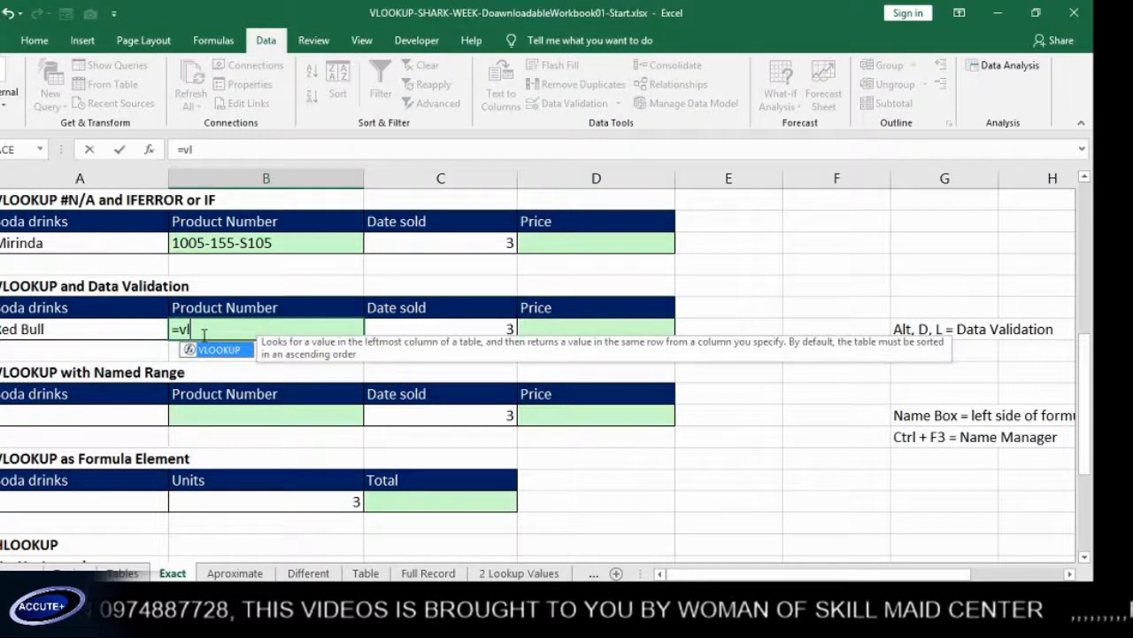
{"action": "key", "text": "Tab"}
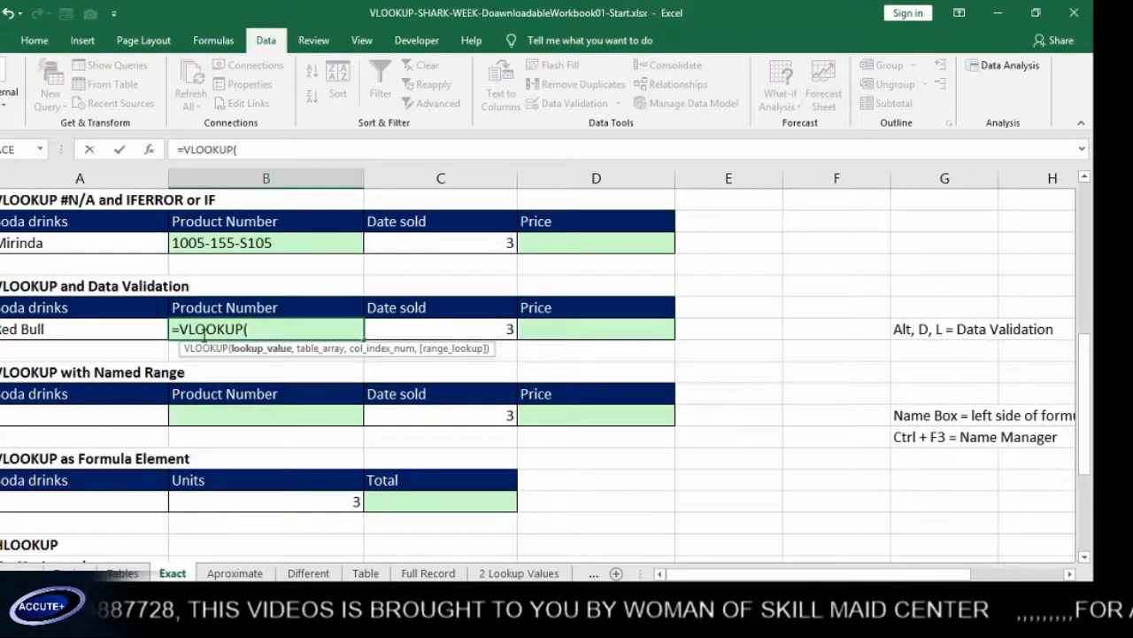
{"action": "left_click", "coordinate": [77, 330]}
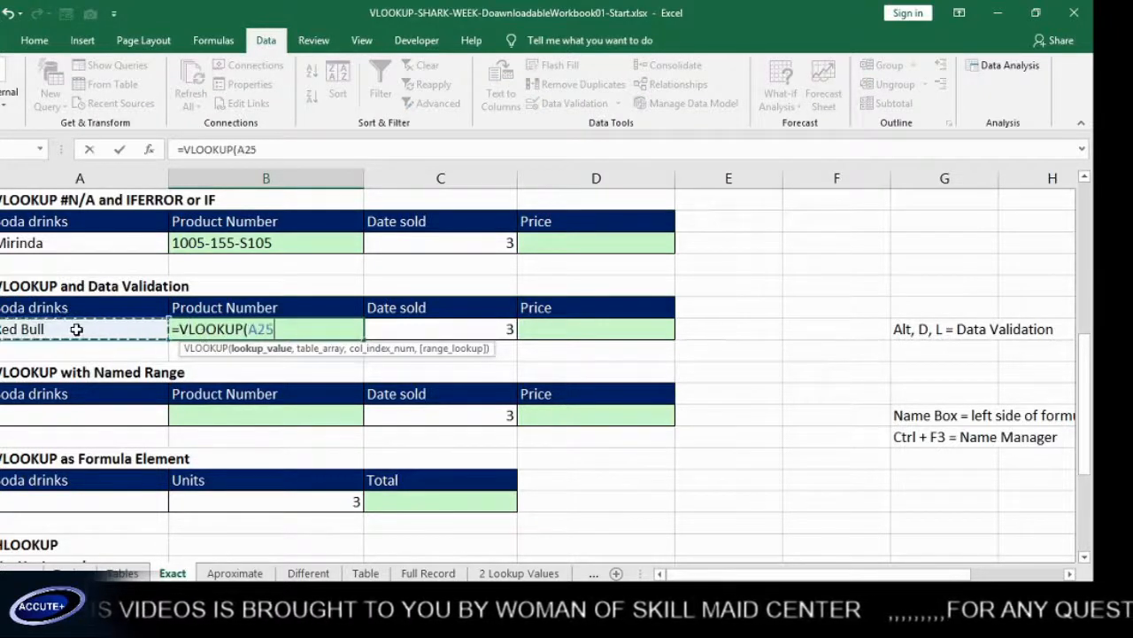
{"action": "type", "text": ","}
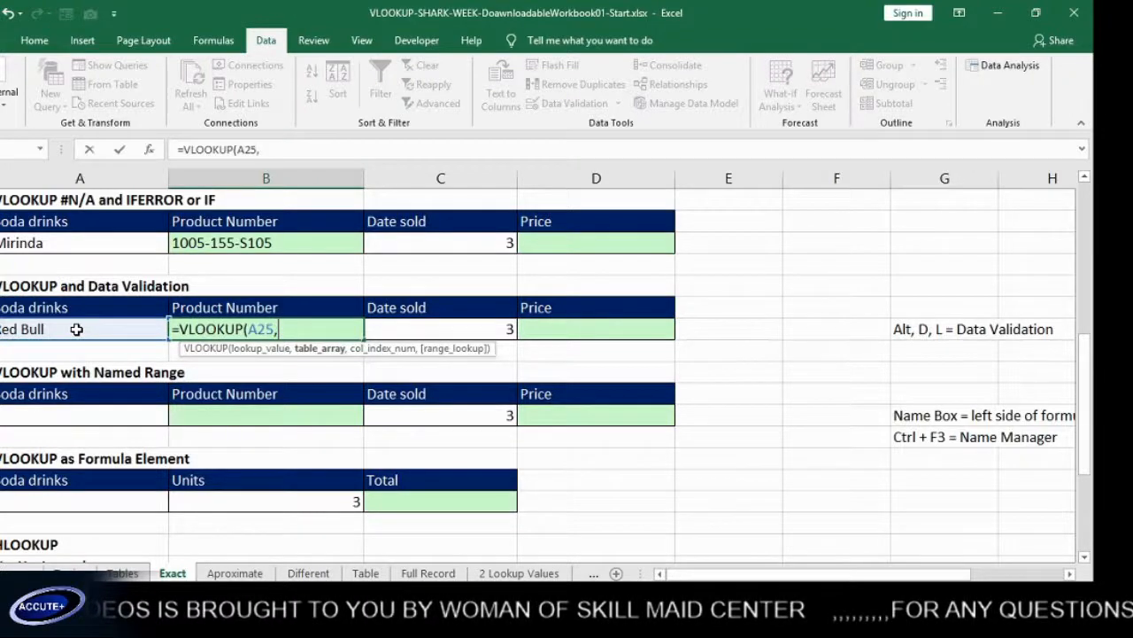
{"action": "scroll", "coordinate": [77, 329], "scroll_direction": "up", "scroll_amount": 5}
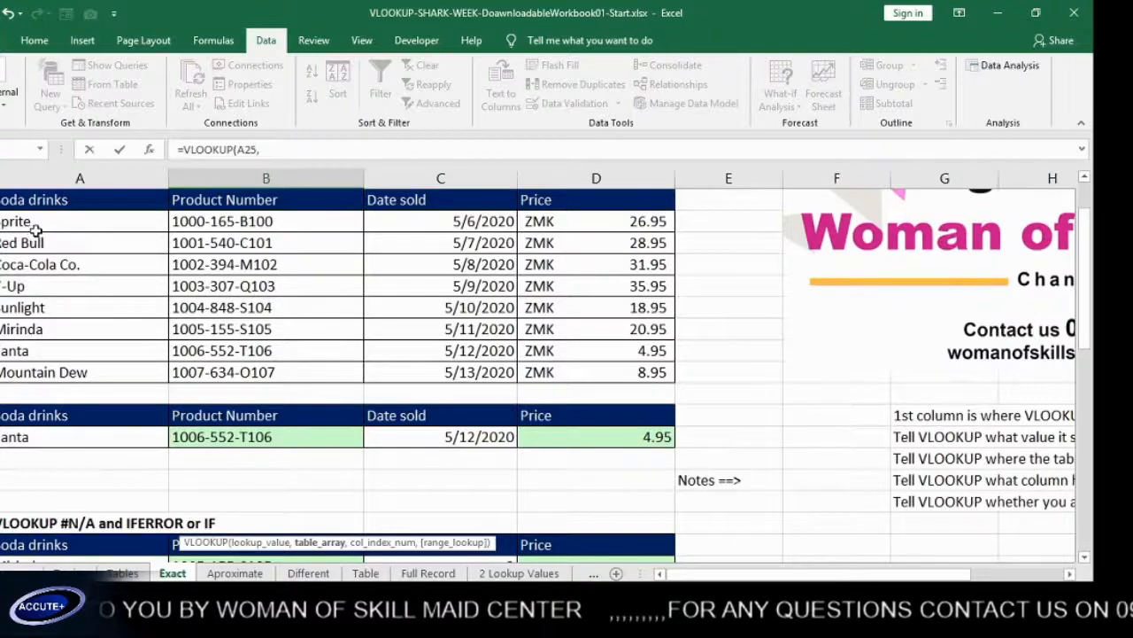
{"action": "left_click_drag", "start_coordinate": [35, 230], "coordinate": [605, 369]}
{"action": "scroll", "coordinate": [615, 360], "scroll_direction": "down", "scroll_amount": 2}
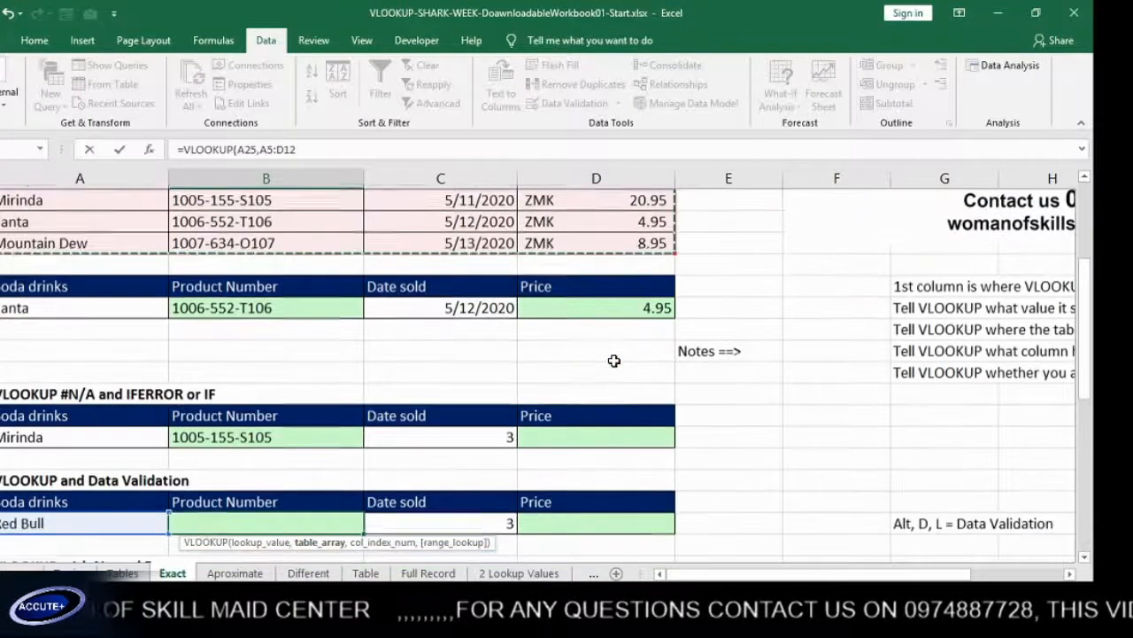
{"action": "scroll", "coordinate": [614, 360], "scroll_direction": "down", "scroll_amount": 1}
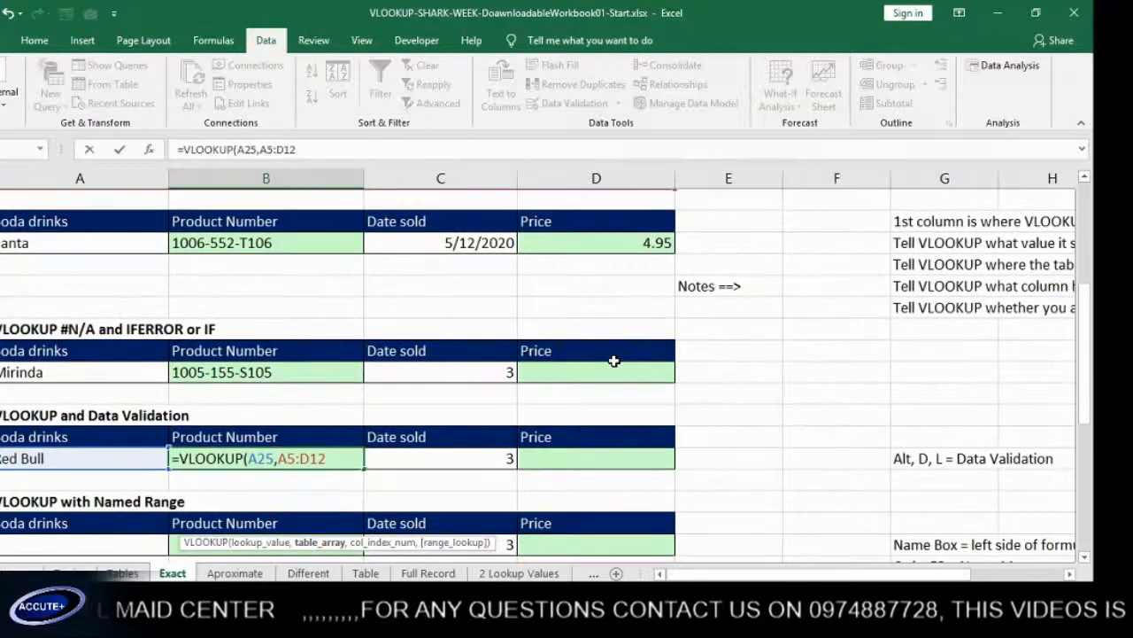
Step: Complete the B25 VLOOKUP with column index 4 and FALSE for an exact match, and enter it
{"action": "type", "text": ","}
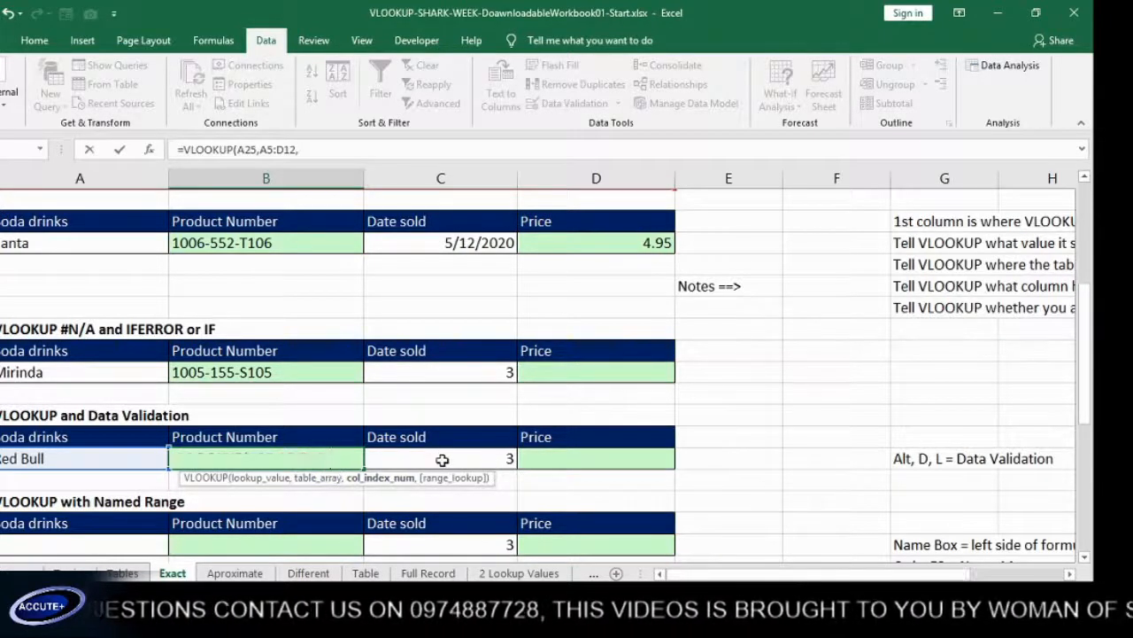
{"action": "scroll", "coordinate": [442, 459], "scroll_direction": "up", "scroll_amount": 1}
{"action": "scroll", "coordinate": [442, 459], "scroll_direction": "up", "scroll_amount": 3}
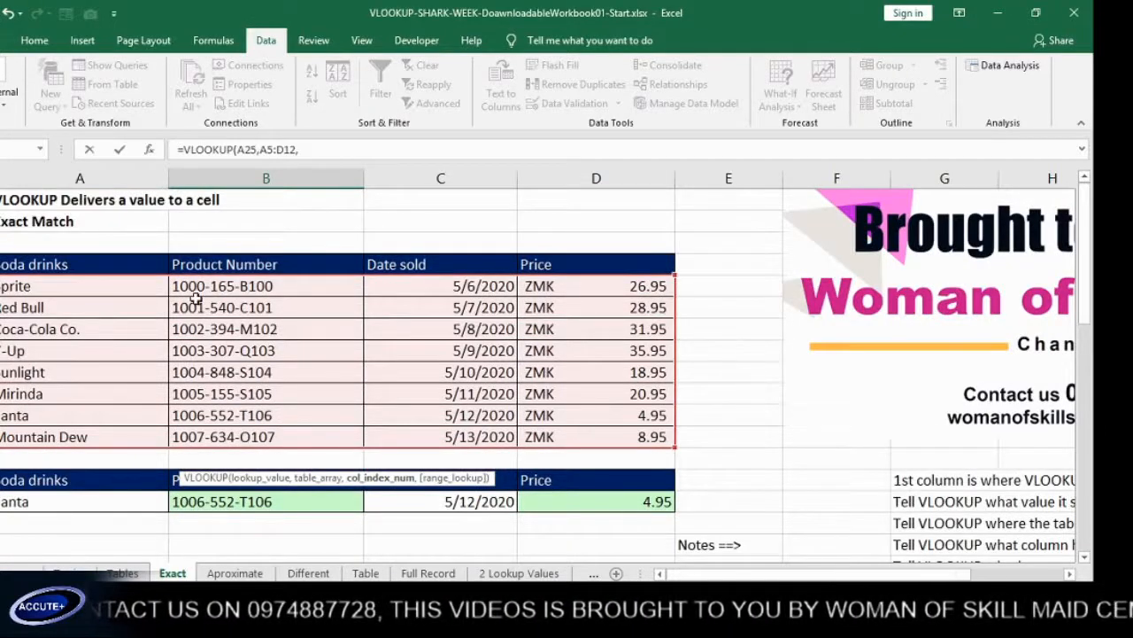
{"action": "scroll", "coordinate": [602, 451], "scroll_direction": "down", "scroll_amount": 3}
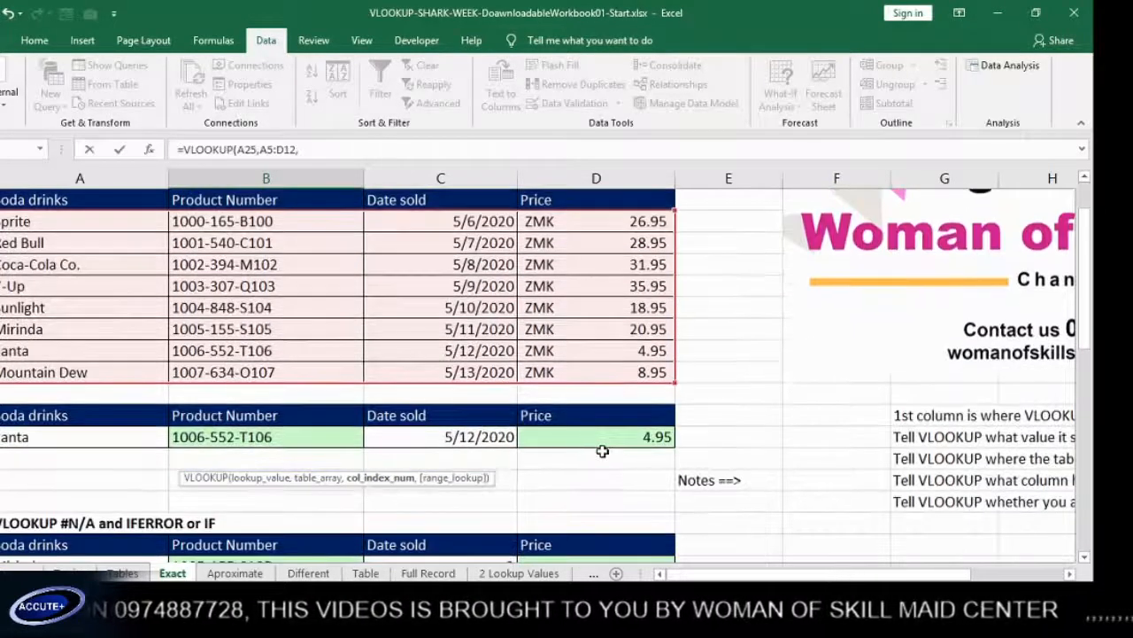
{"action": "scroll", "coordinate": [602, 452], "scroll_direction": "down", "scroll_amount": 1}
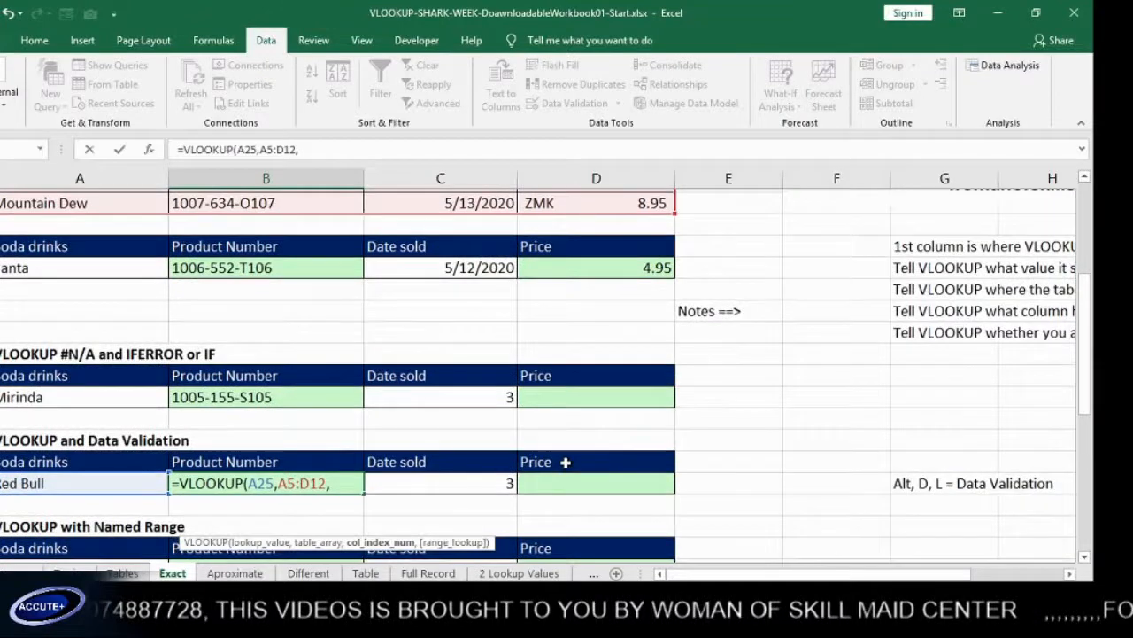
{"action": "scroll", "coordinate": [337, 462], "scroll_direction": "down", "scroll_amount": 1}
{"action": "type", "text": "4"}
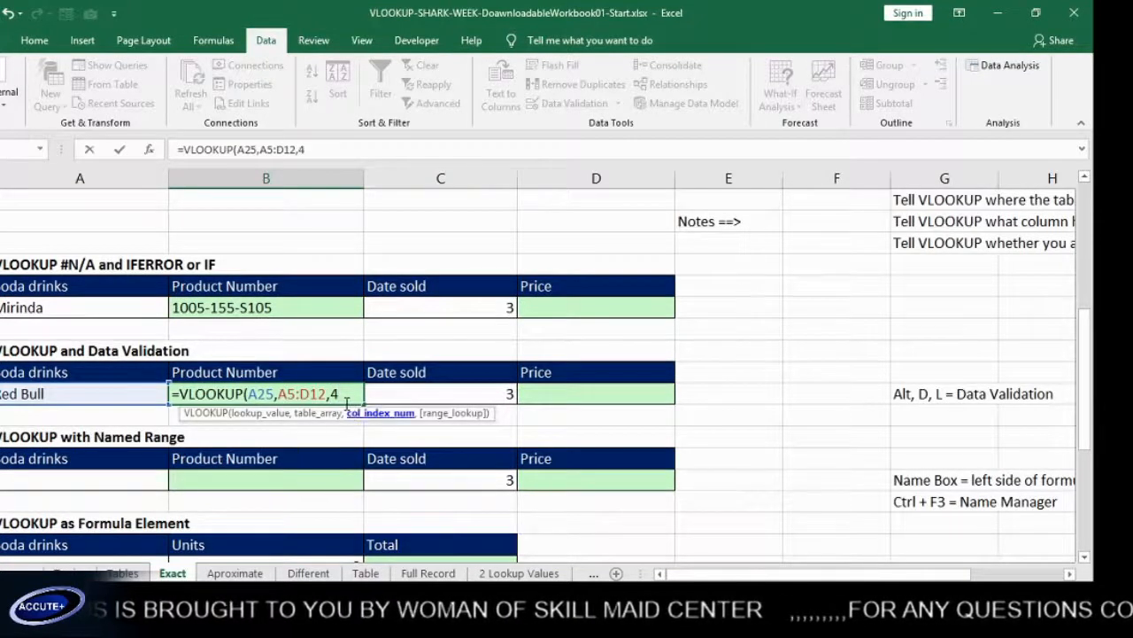
{"action": "type", "text": ","}
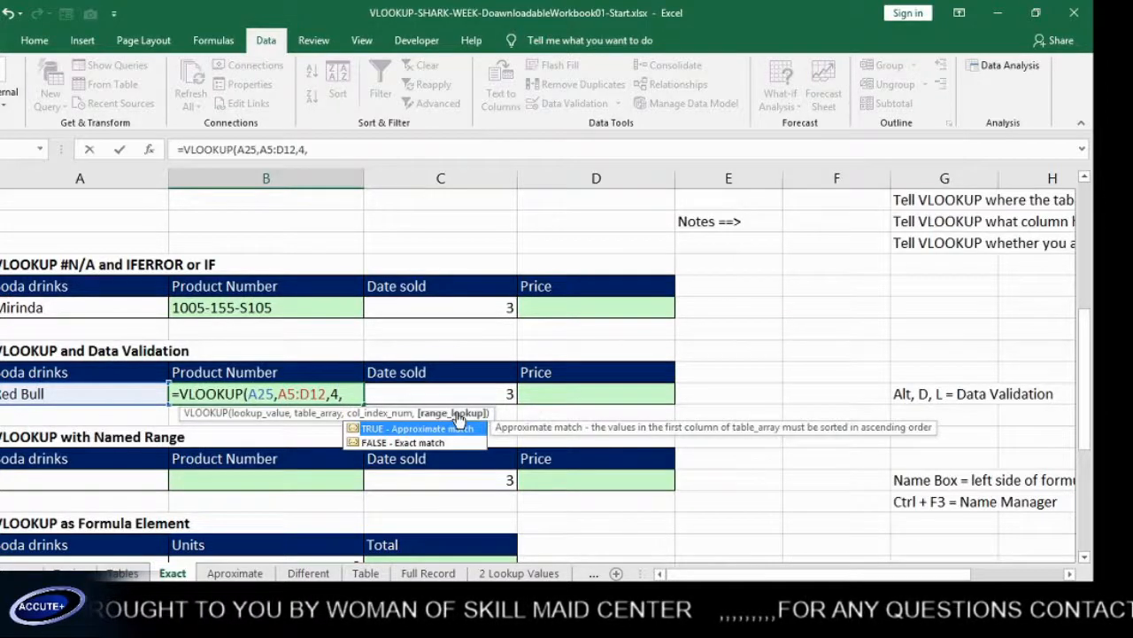
{"action": "left_click", "coordinate": [388, 443]}
{"action": "double_click", "coordinate": [387, 443]}
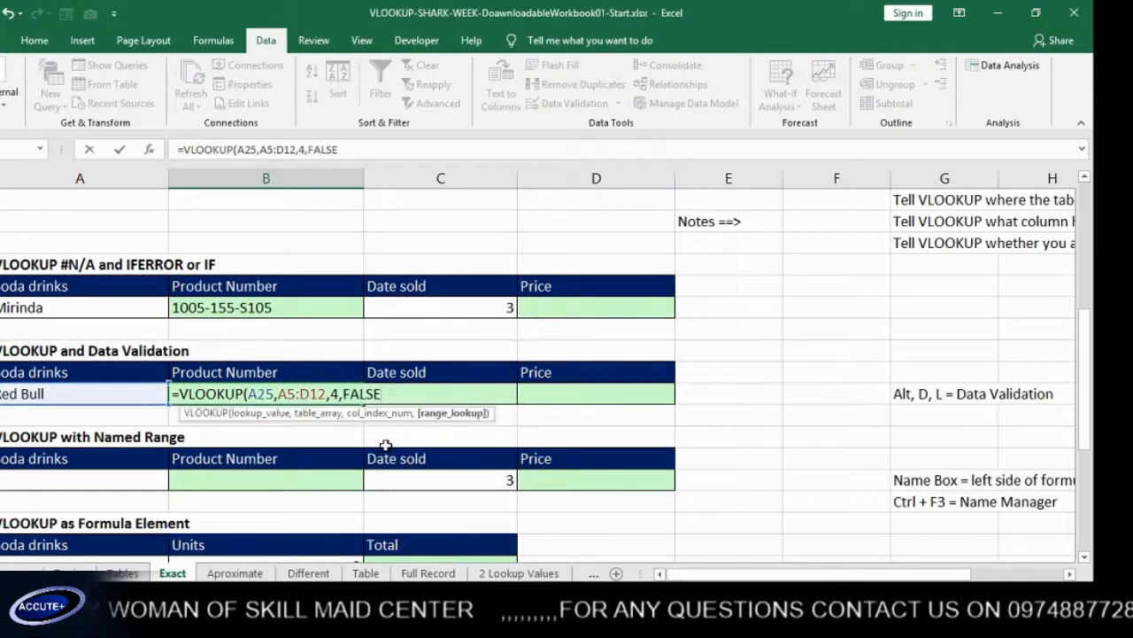
{"action": "type", "text": ")"}
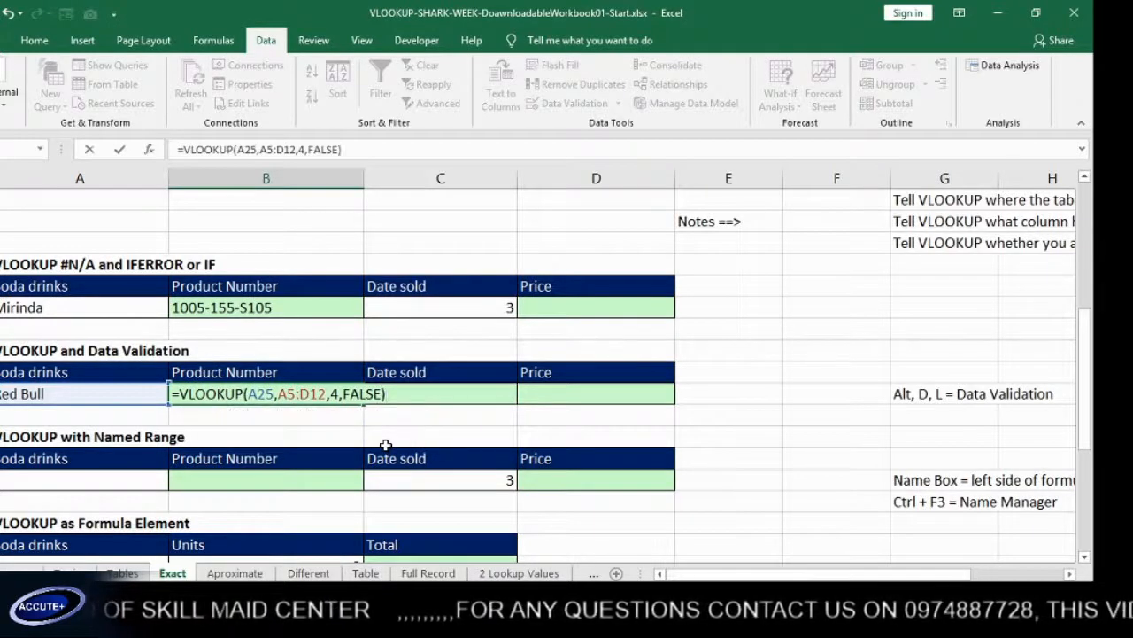
{"action": "key", "text": "Return"}
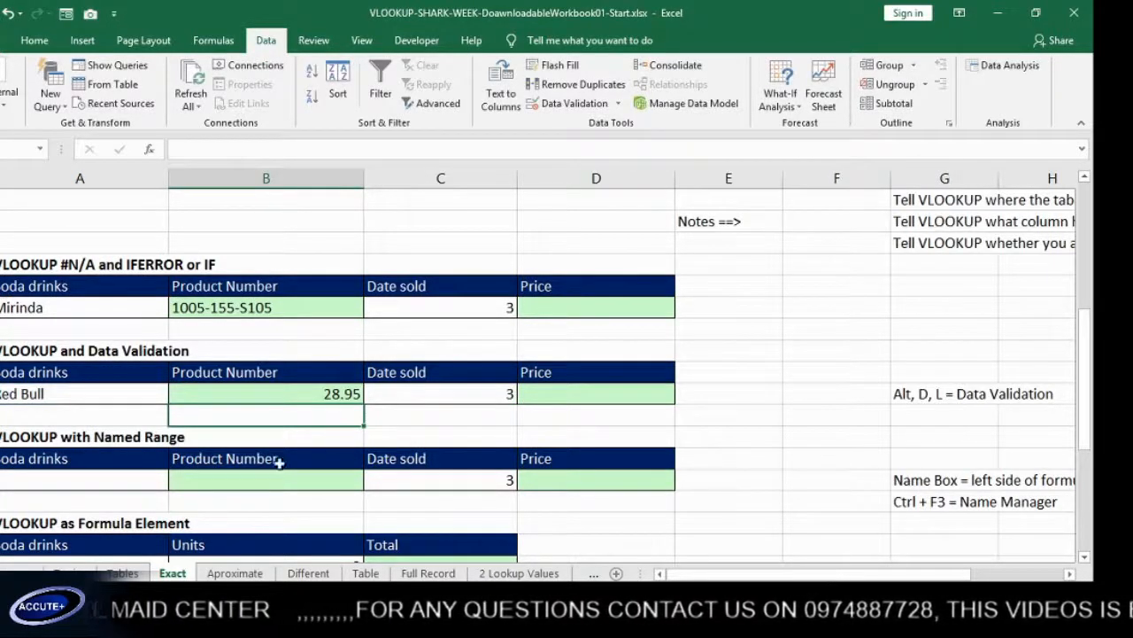
Step: Compare the B25 lookup result with Red Bull's price in the soda drinks table
{"action": "scroll", "coordinate": [120, 410], "scroll_direction": "up", "scroll_amount": 1}
{"action": "scroll", "coordinate": [121, 410], "scroll_direction": "up", "scroll_amount": 3}
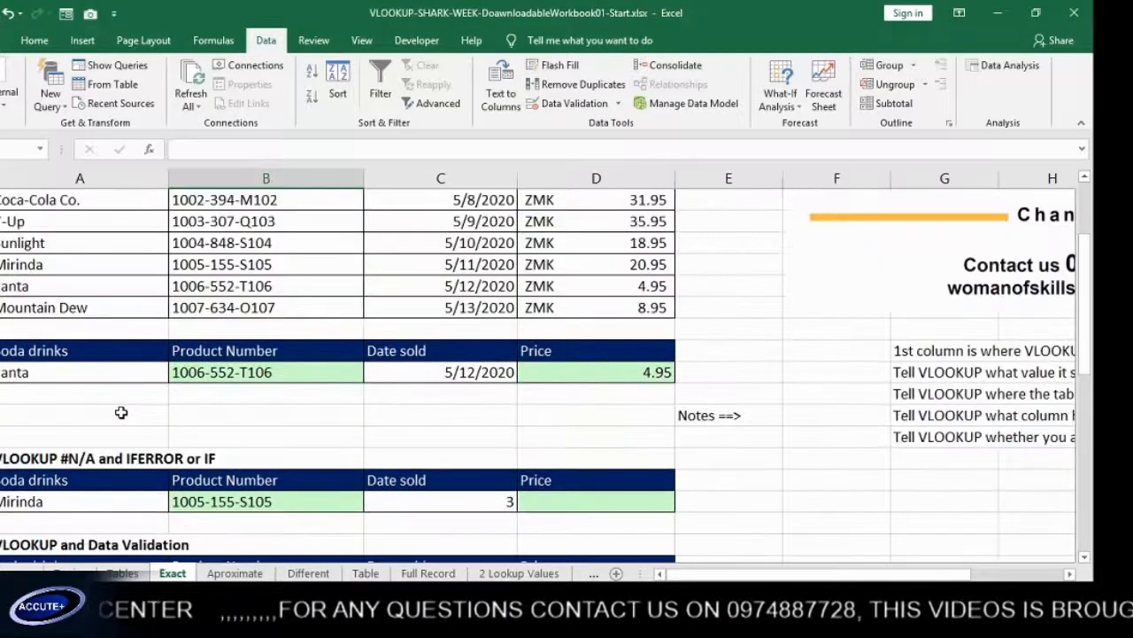
{"action": "scroll", "coordinate": [33, 257], "scroll_direction": "up", "scroll_amount": 1}
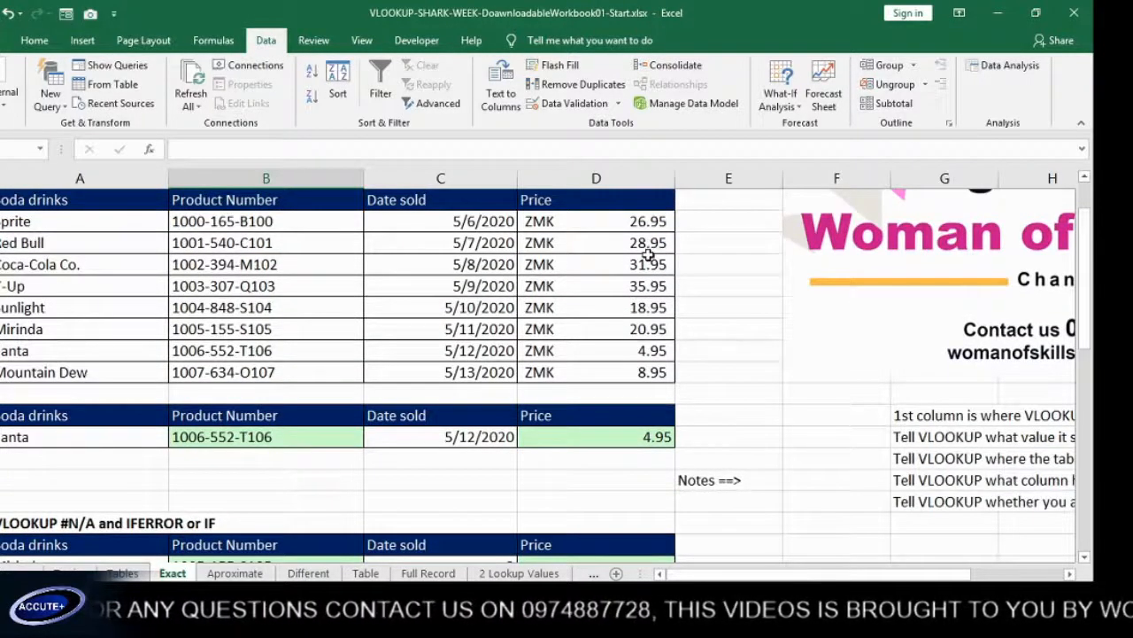
{"action": "scroll", "coordinate": [566, 320], "scroll_direction": "down", "scroll_amount": 3}
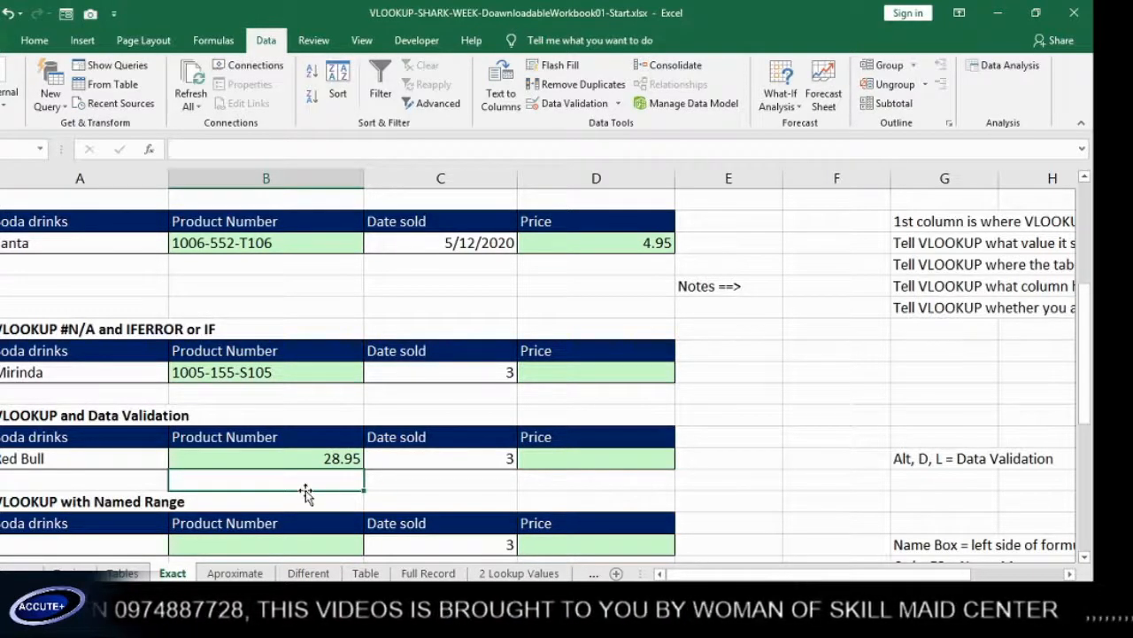
{"action": "scroll", "coordinate": [308, 485], "scroll_direction": "down", "scroll_amount": 1}
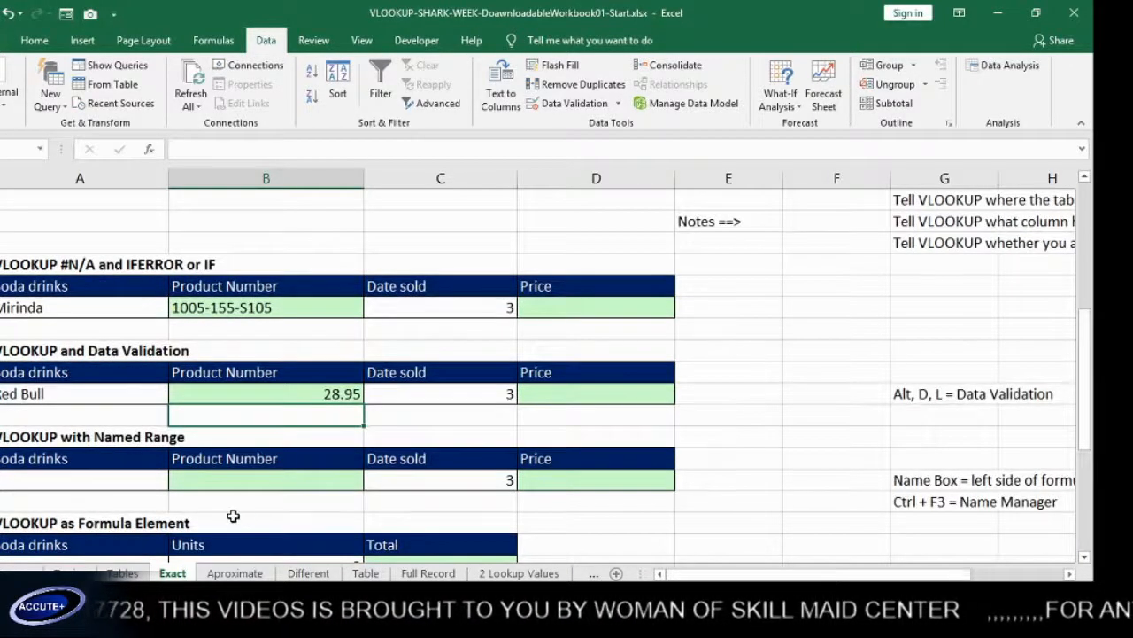
{"action": "scroll", "coordinate": [234, 514], "scroll_direction": "down", "scroll_amount": 1}
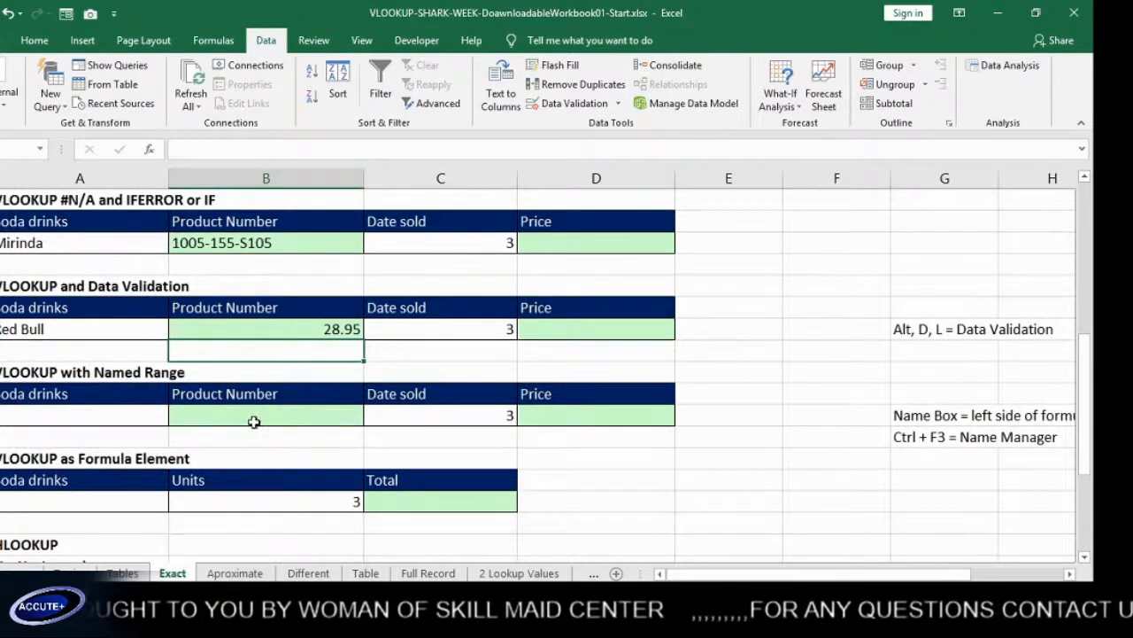
Step: Review the arguments of the B25 VLOOKUP formula and check them against the soda drinks table
{"action": "double_click", "coordinate": [245, 332]}
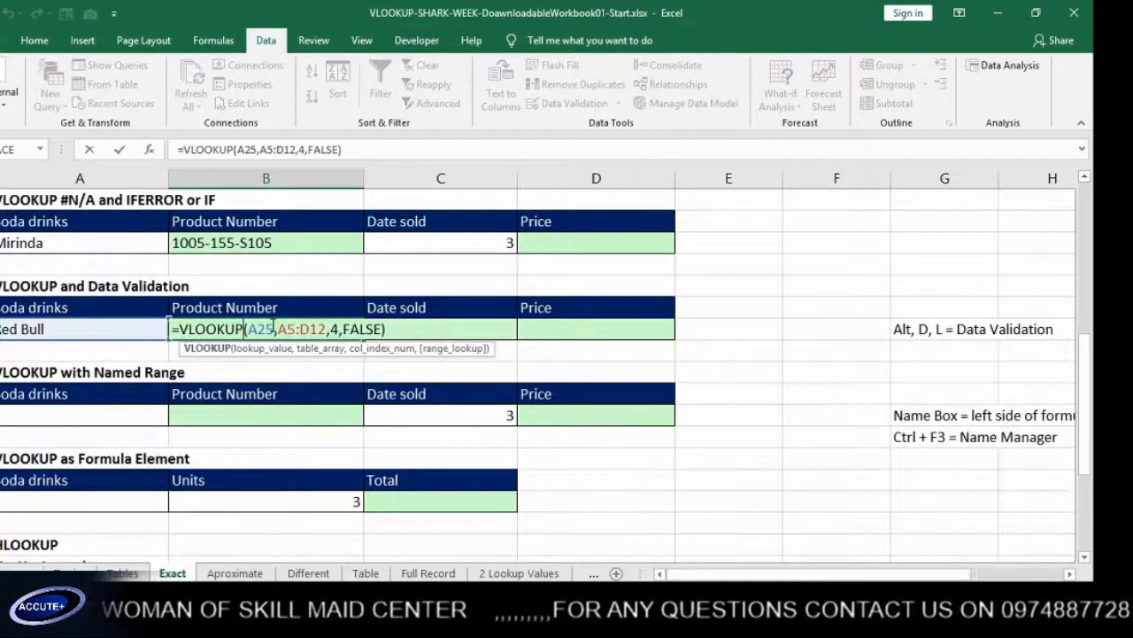
{"action": "left_click", "coordinate": [261, 330]}
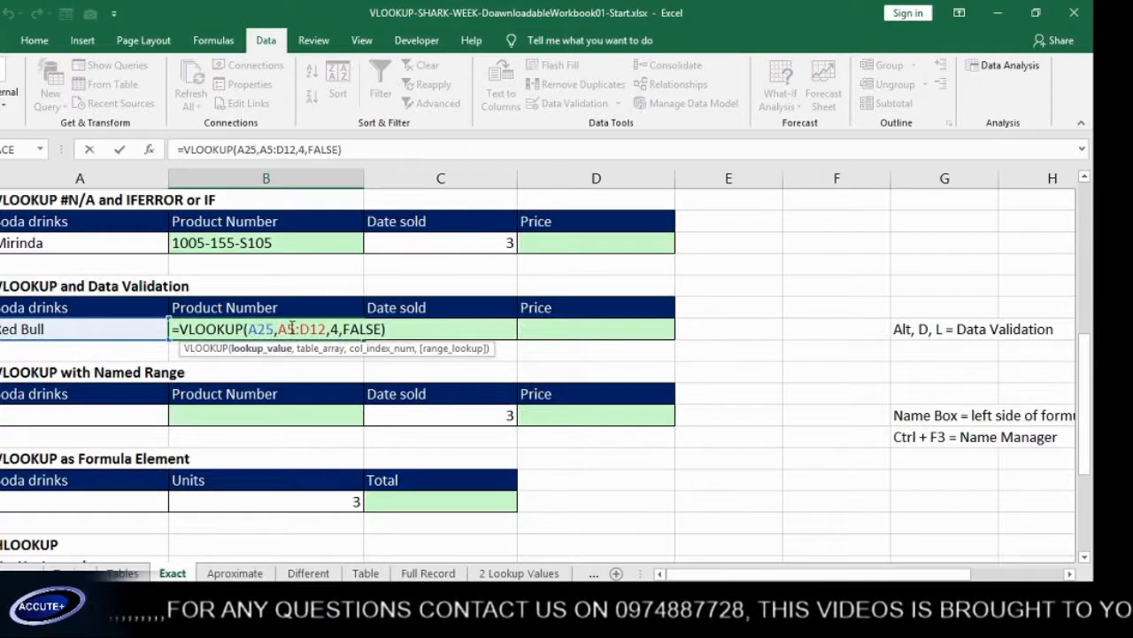
{"action": "scroll", "coordinate": [292, 329], "scroll_direction": "up", "scroll_amount": 2}
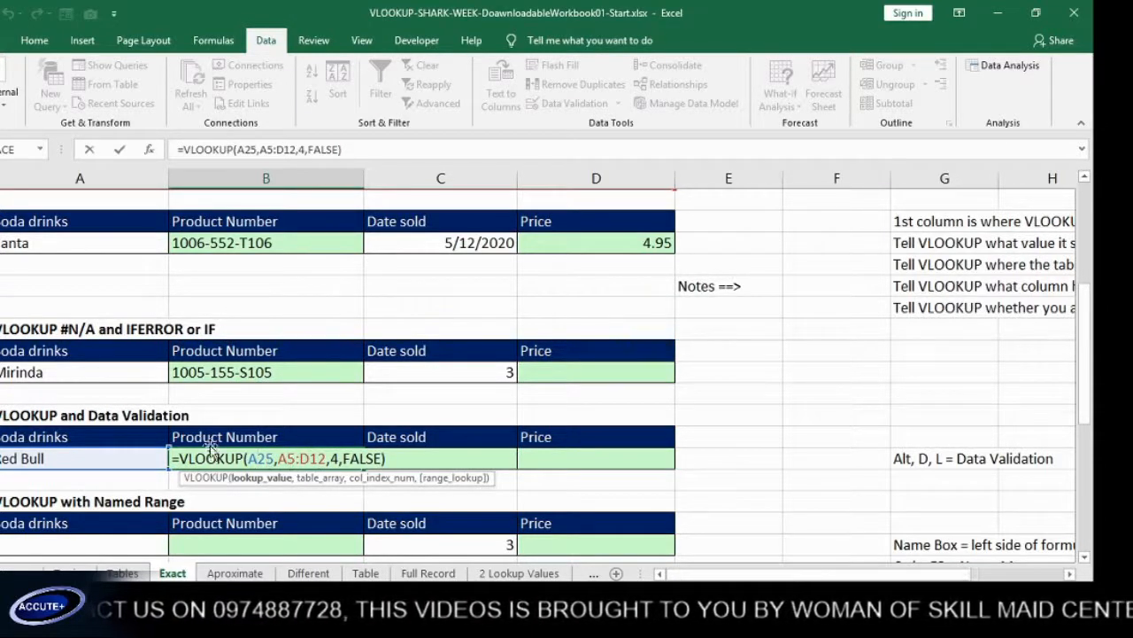
{"action": "scroll", "coordinate": [292, 457], "scroll_direction": "down", "scroll_amount": 1}
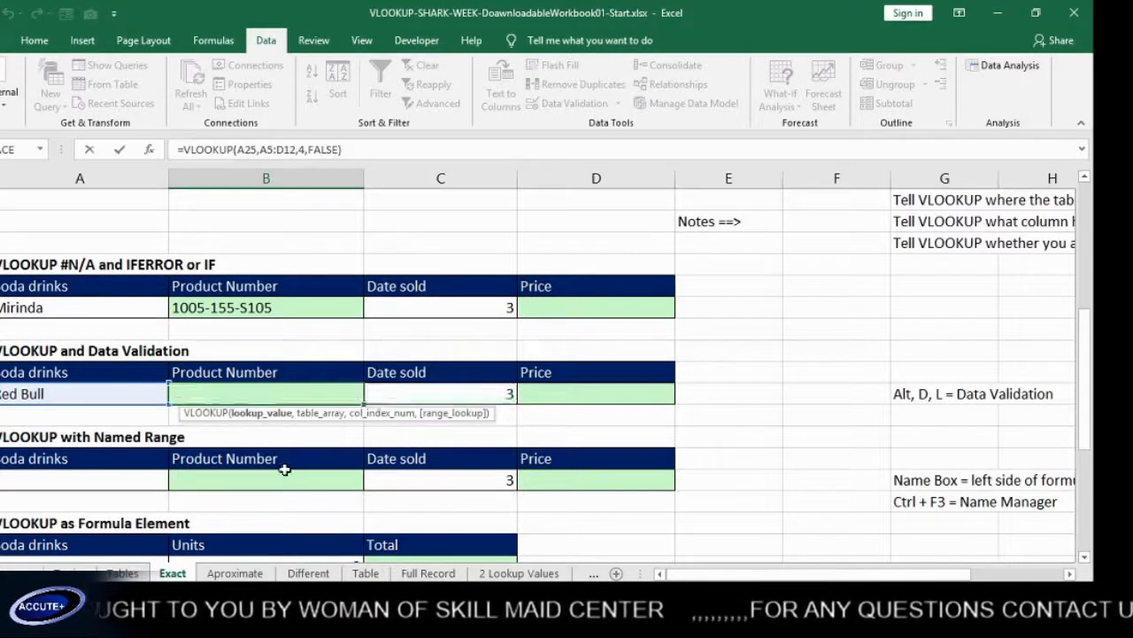
{"action": "scroll", "coordinate": [286, 471], "scroll_direction": "down", "scroll_amount": 1}
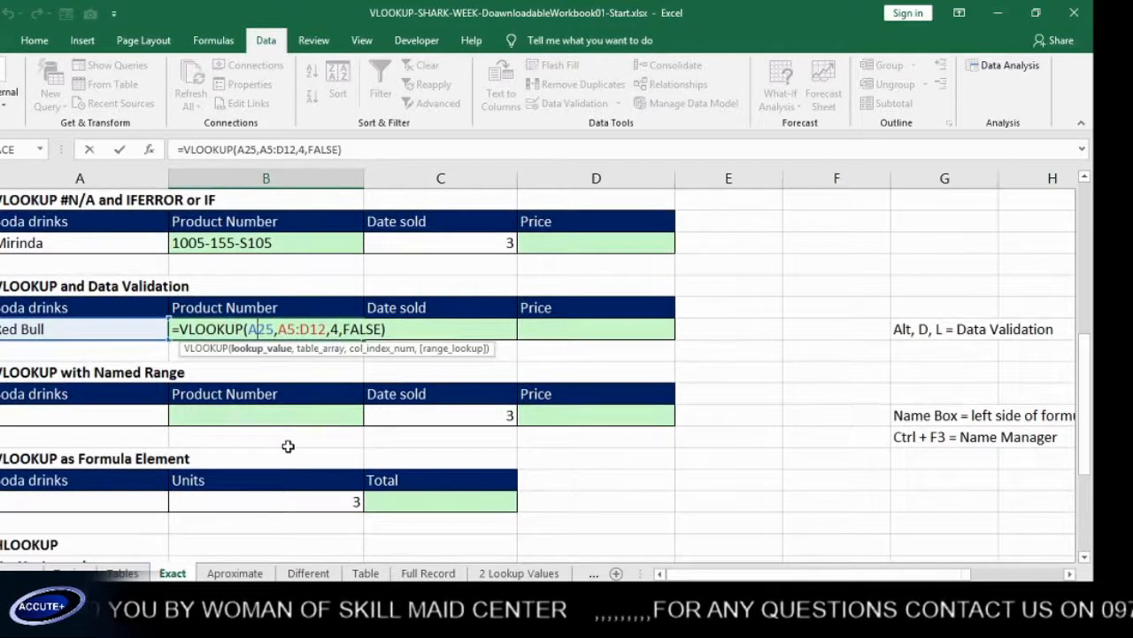
{"action": "key", "text": "Return"}
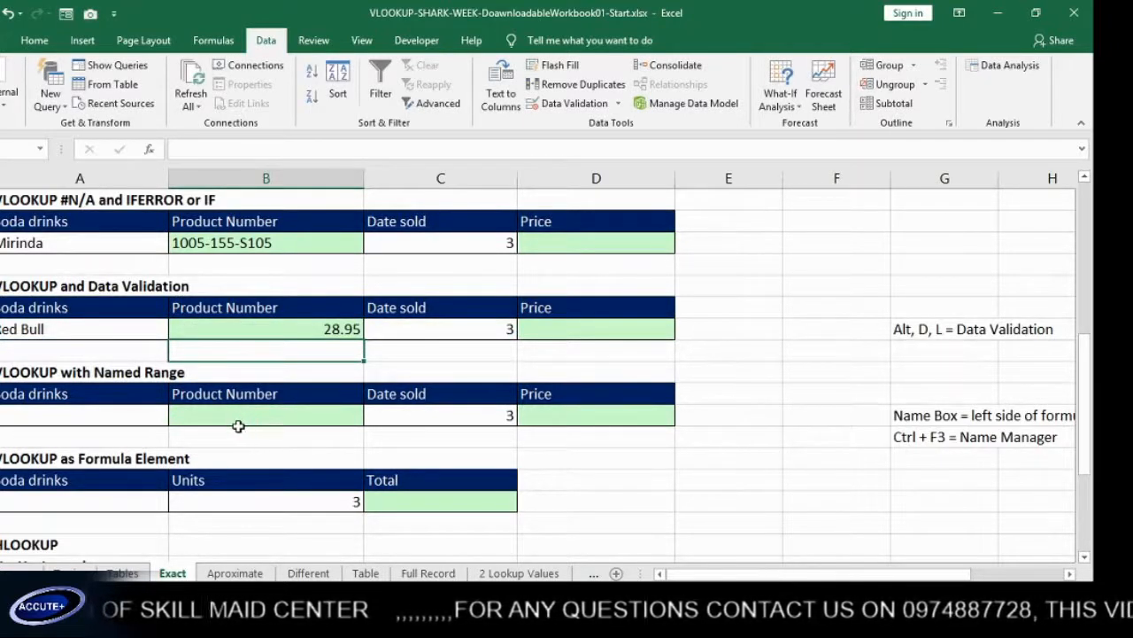
{"action": "scroll", "coordinate": [220, 424], "scroll_direction": "up", "scroll_amount": 1}
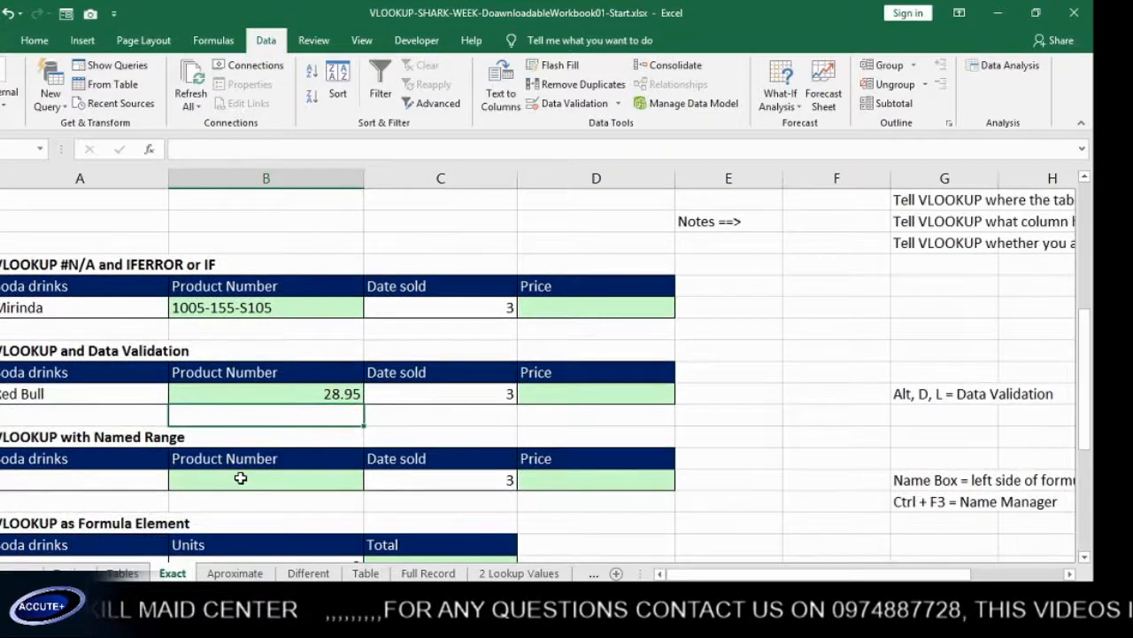
{"action": "scroll", "coordinate": [217, 443], "scroll_direction": "up", "scroll_amount": 2}
{"action": "scroll", "coordinate": [215, 466], "scroll_direction": "up", "scroll_amount": 3}
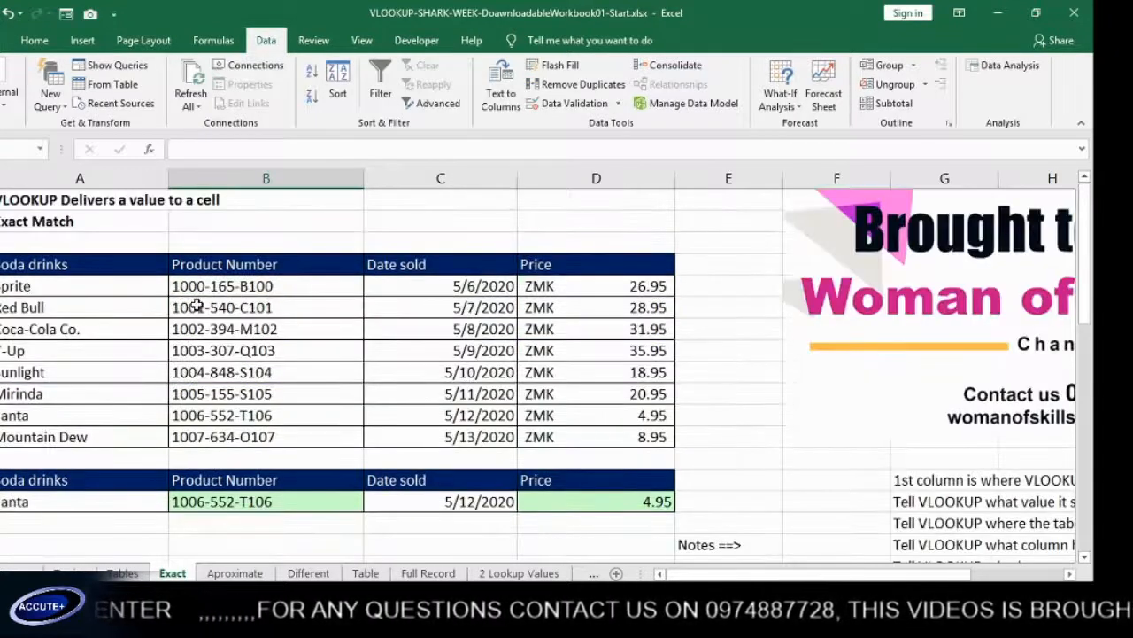
Step: Name the soda drinks data range A5:D12 My_look and check for it among the defined names
{"action": "left_click", "coordinate": [45, 290]}
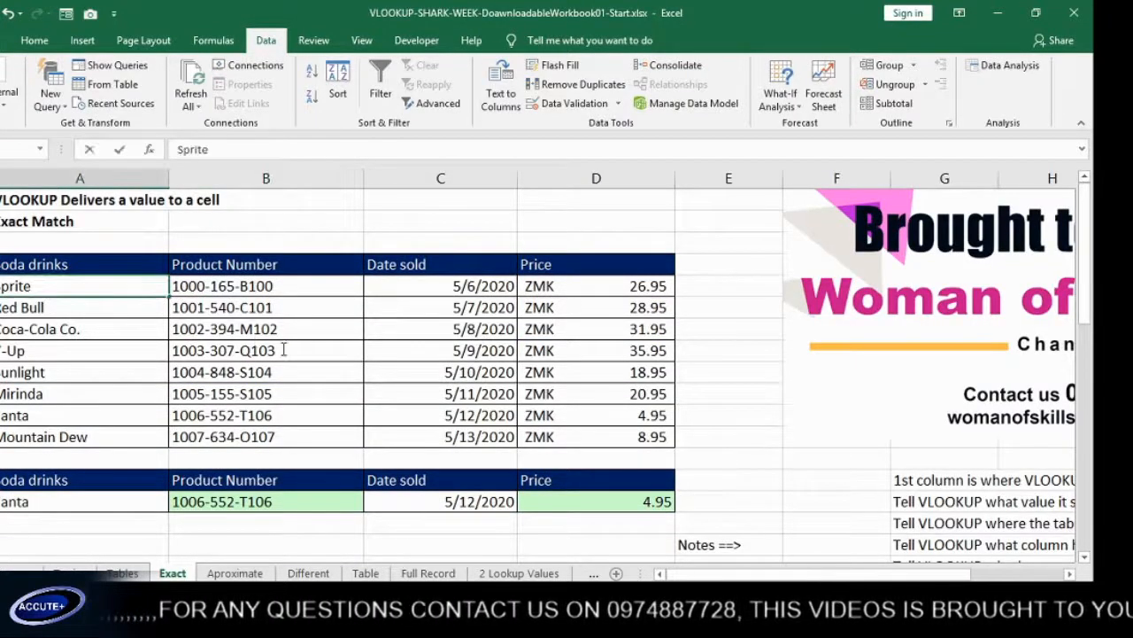
{"action": "left_click", "coordinate": [102, 325]}
{"action": "left_click_drag", "start_coordinate": [97, 288], "coordinate": [583, 436]}
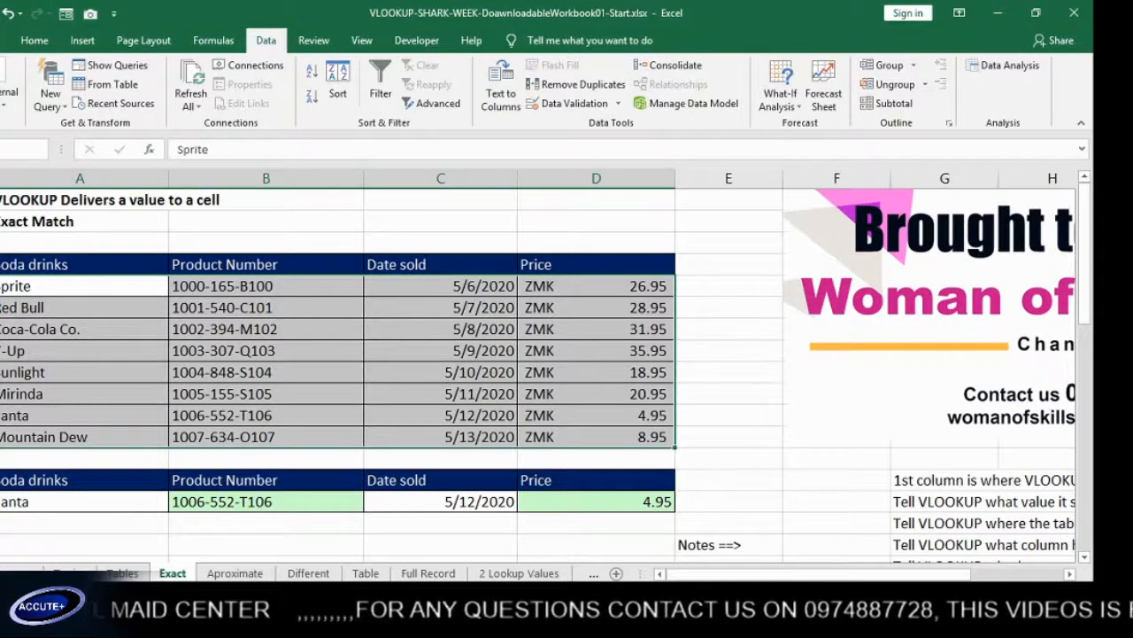
{"action": "key", "text": "Return"}
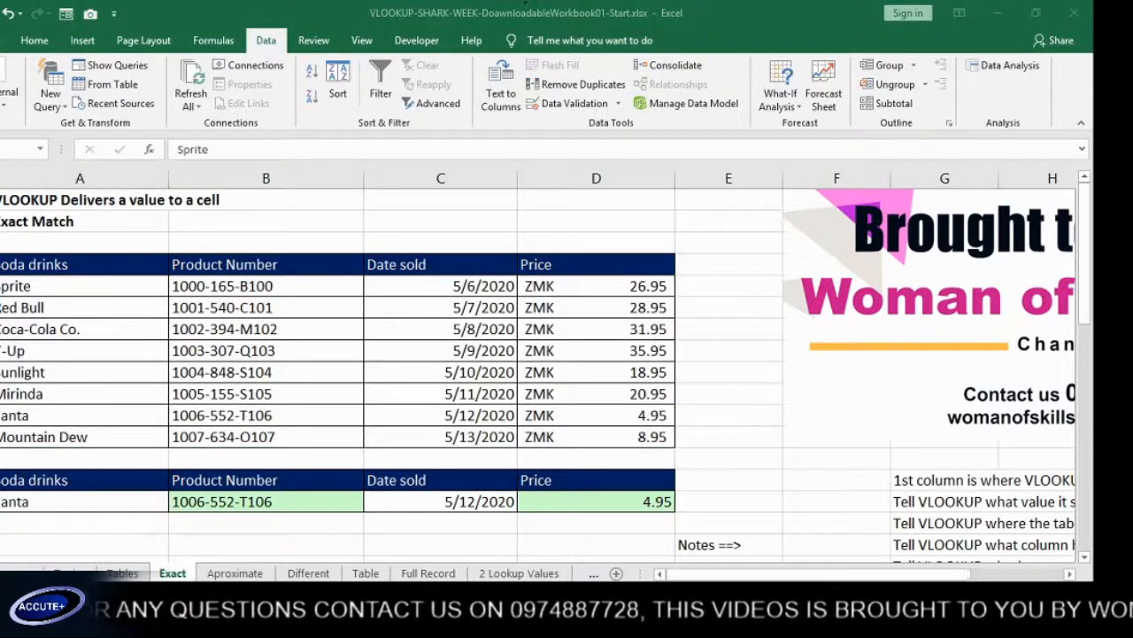
{"action": "key", "text": "alt+Tab"}
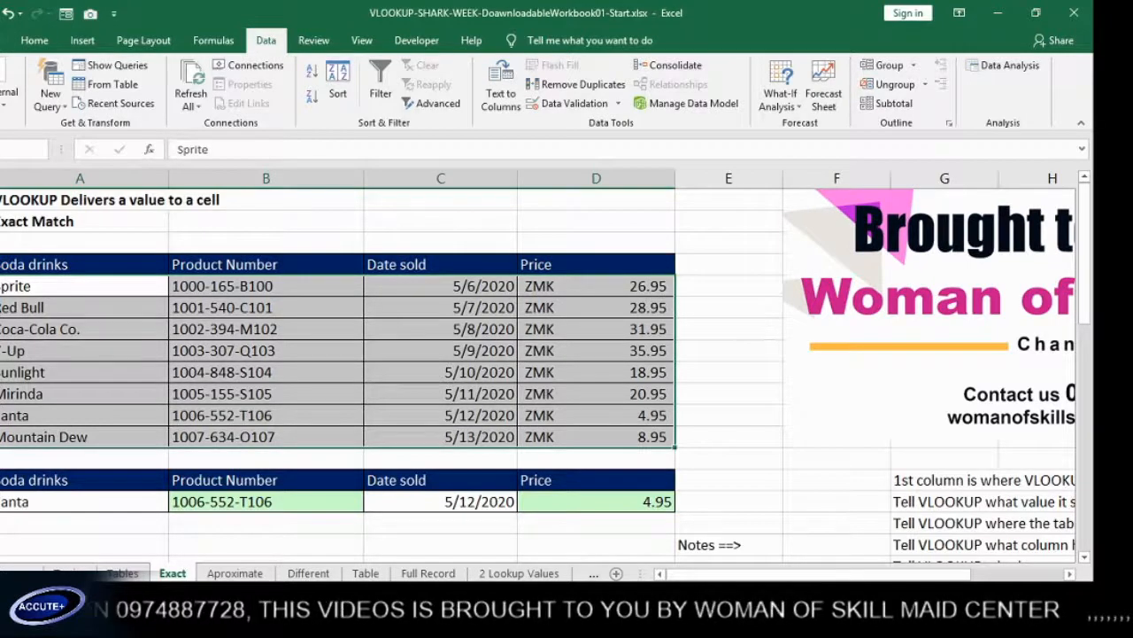
{"action": "type", "text": "k"}
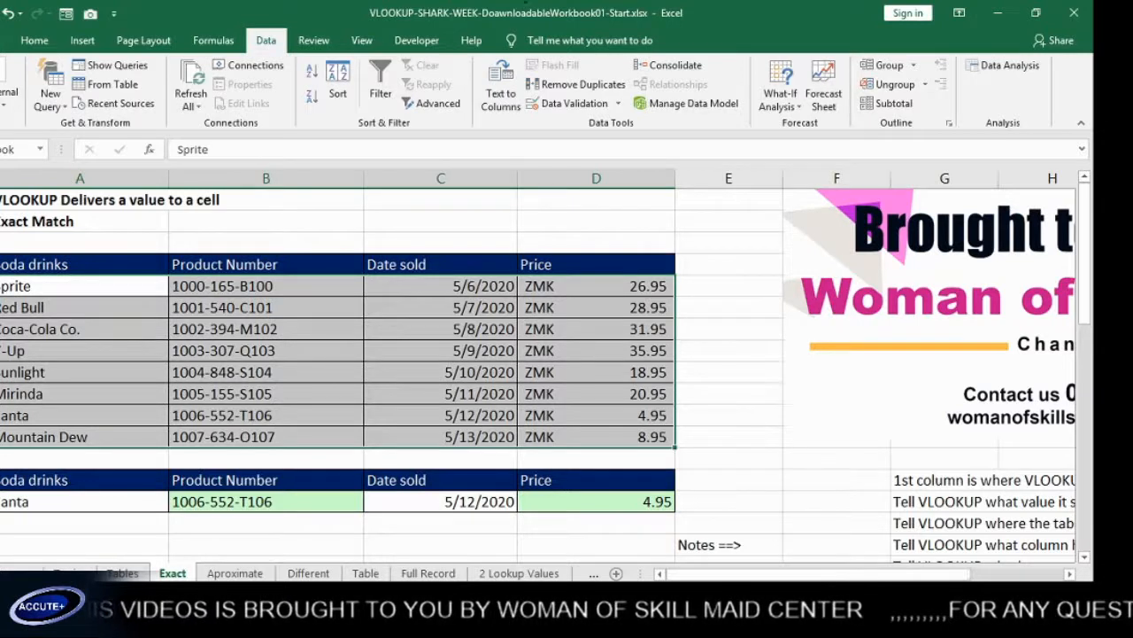
{"action": "left_click", "coordinate": [312, 398]}
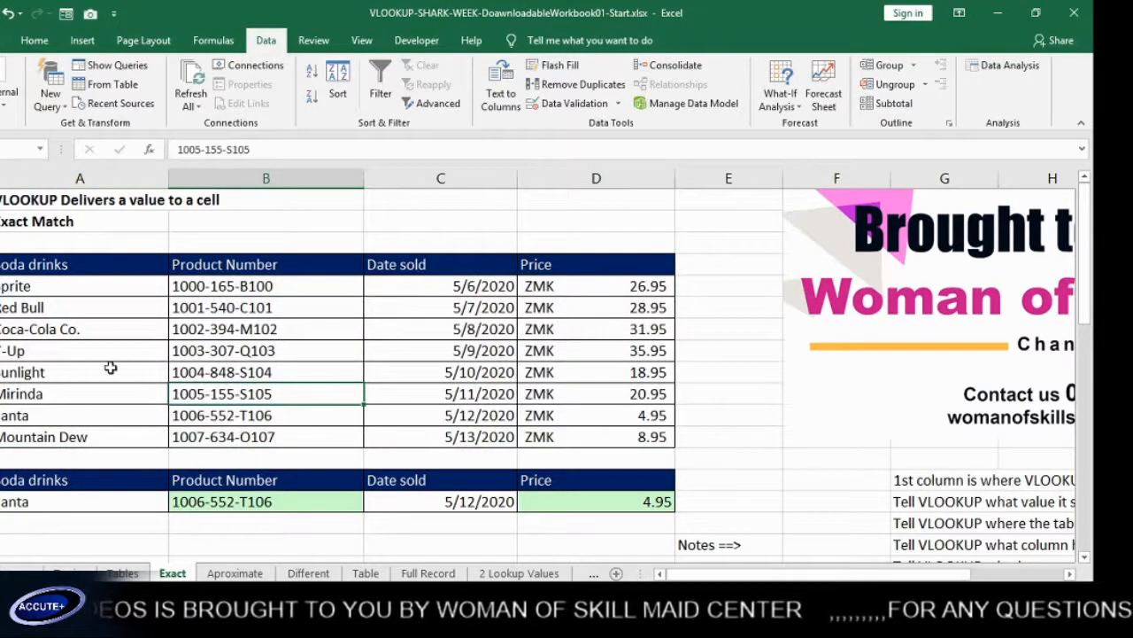
{"action": "left_click", "coordinate": [133, 370]}
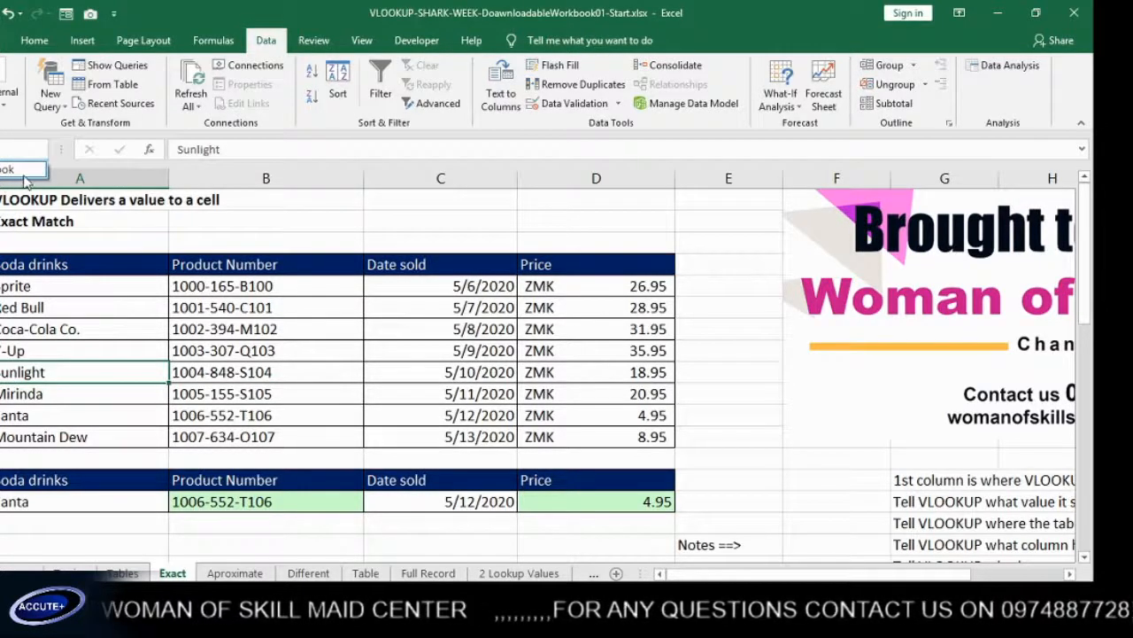
{"action": "left_click", "coordinate": [378, 530]}
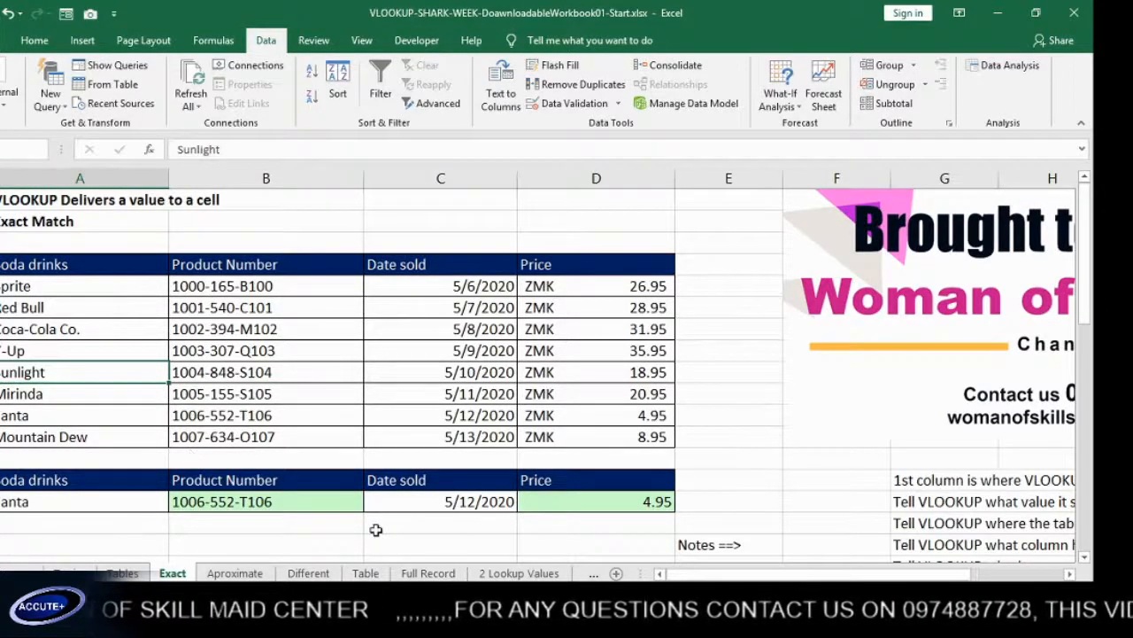
{"action": "left_click", "coordinate": [292, 451]}
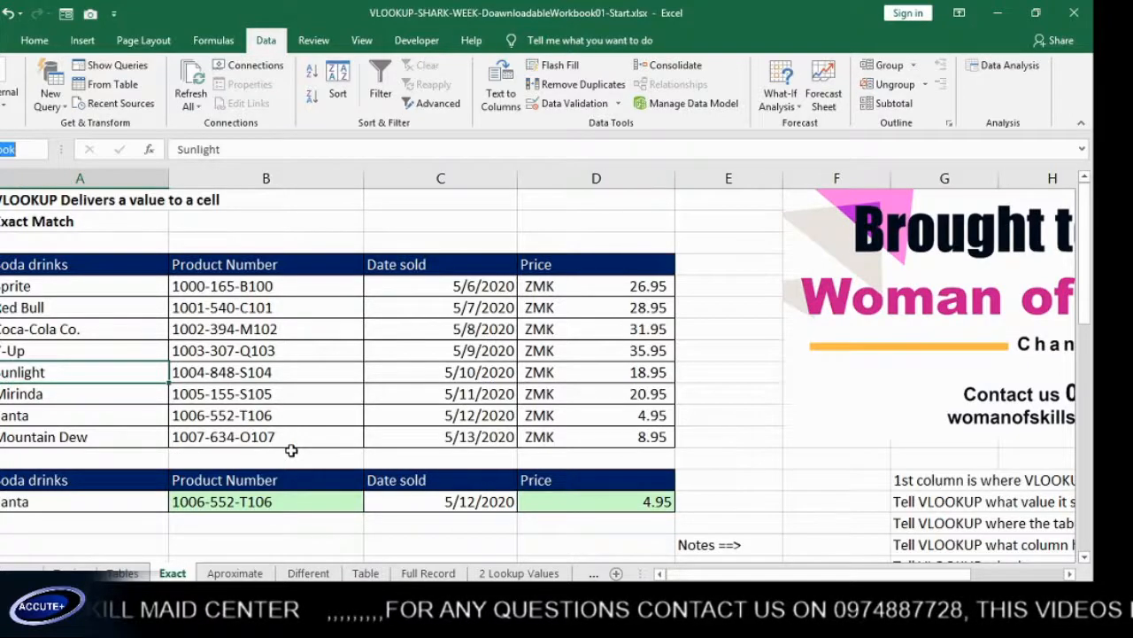
Step: Review the VLOOKUP with Named Range exercise and the list of soda drinks it draws on
{"action": "scroll", "coordinate": [292, 451], "scroll_direction": "down", "scroll_amount": 3}
{"action": "scroll", "coordinate": [292, 450], "scroll_direction": "down", "scroll_amount": 3}
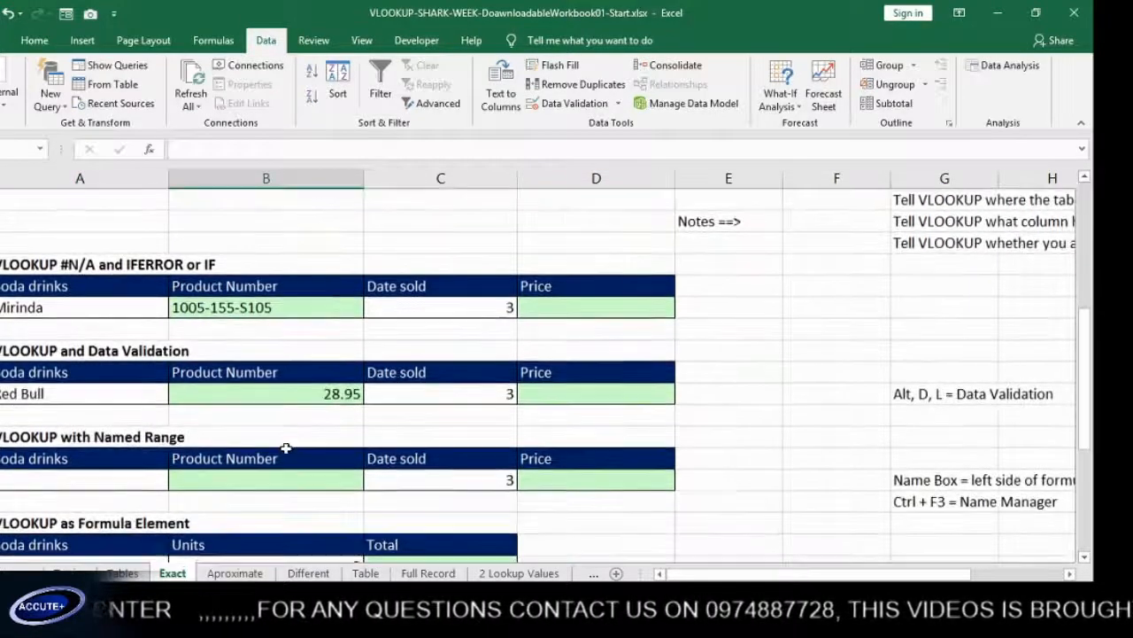
{"action": "scroll", "coordinate": [286, 449], "scroll_direction": "down", "scroll_amount": 3}
{"action": "left_click", "coordinate": [88, 417]}
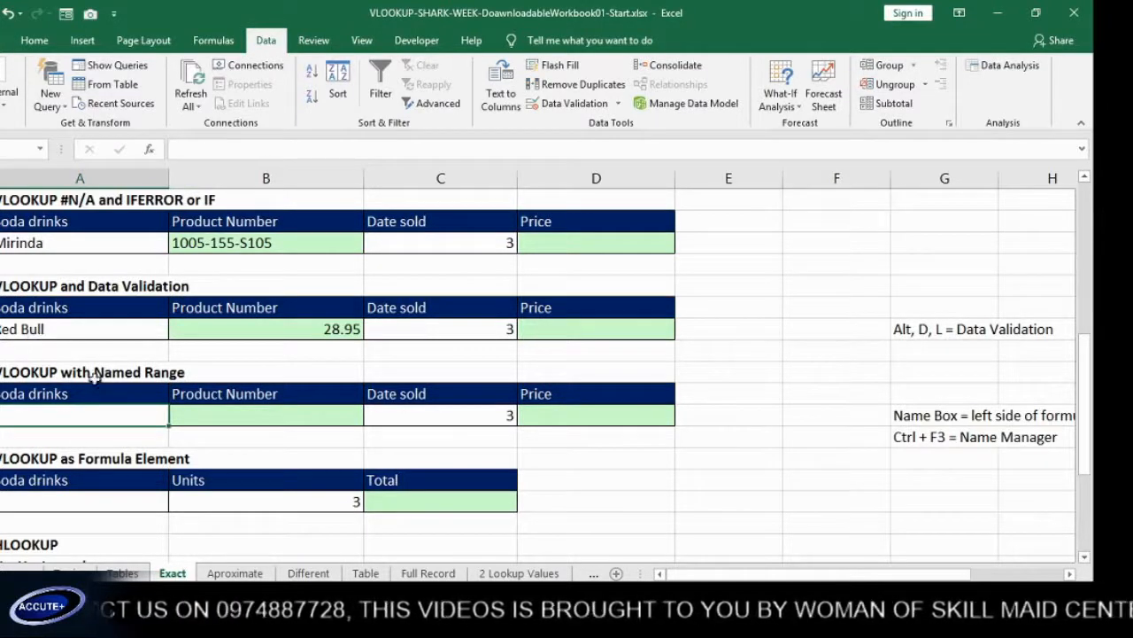
{"action": "scroll", "coordinate": [129, 413], "scroll_direction": "up", "scroll_amount": 5}
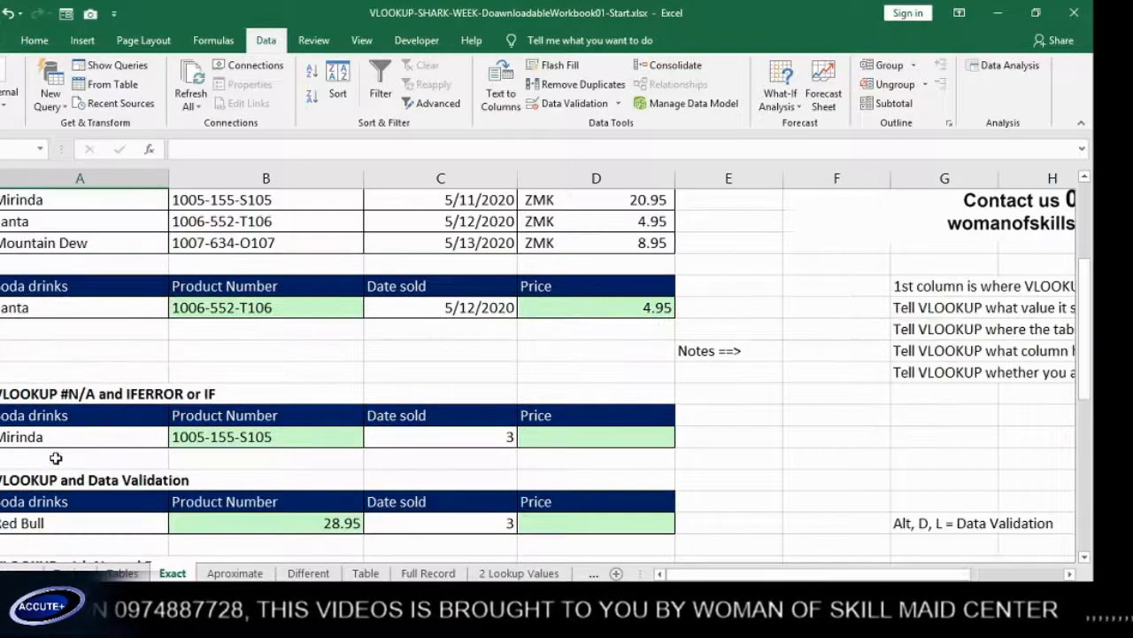
{"action": "scroll", "coordinate": [56, 457], "scroll_direction": "up", "scroll_amount": 1}
{"action": "scroll", "coordinate": [58, 355], "scroll_direction": "up", "scroll_amount": 1}
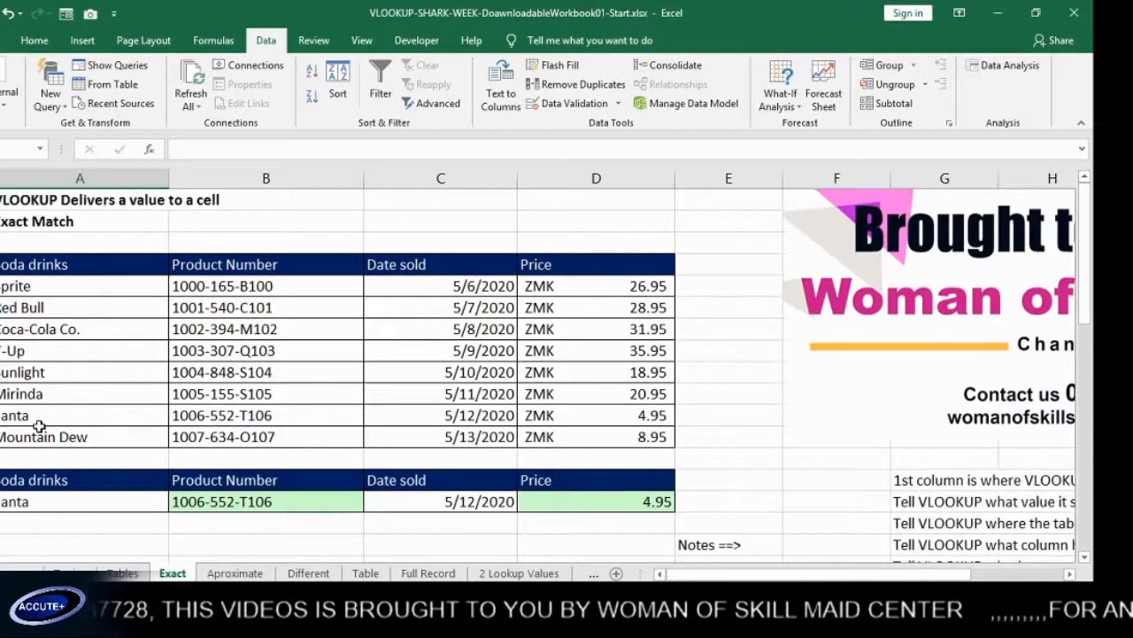
{"action": "scroll", "coordinate": [41, 422], "scroll_direction": "down", "scroll_amount": 1}
{"action": "scroll", "coordinate": [91, 434], "scroll_direction": "up", "scroll_amount": 1}
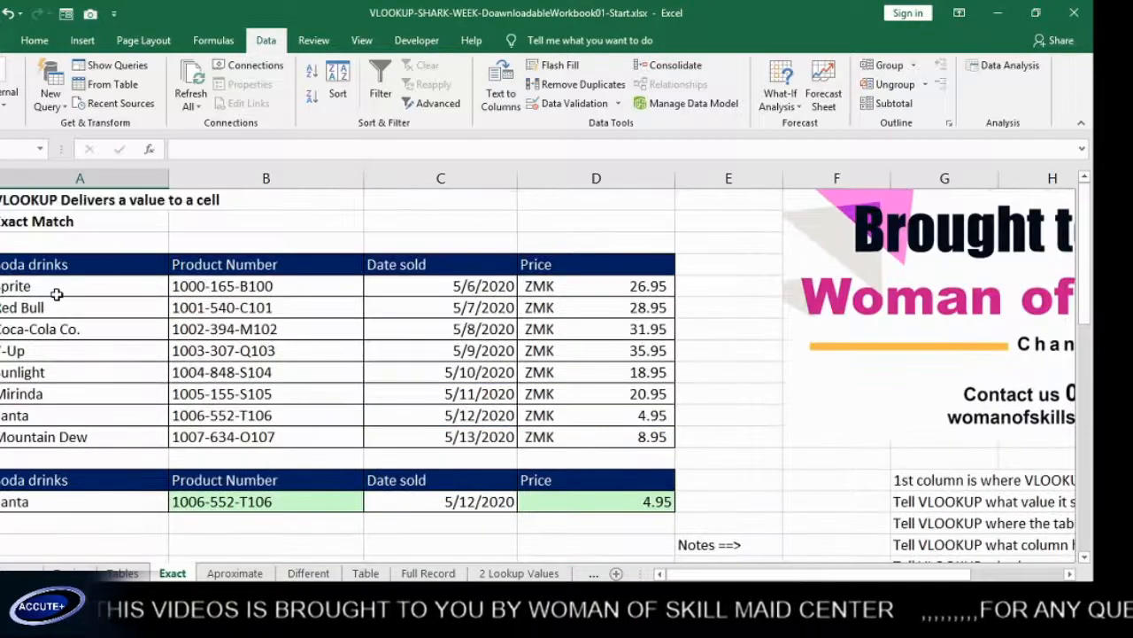
Step: Name the drink names in A5:A12 product and check for it among the defined names
{"action": "left_click_drag", "start_coordinate": [56, 294], "coordinate": [68, 446]}
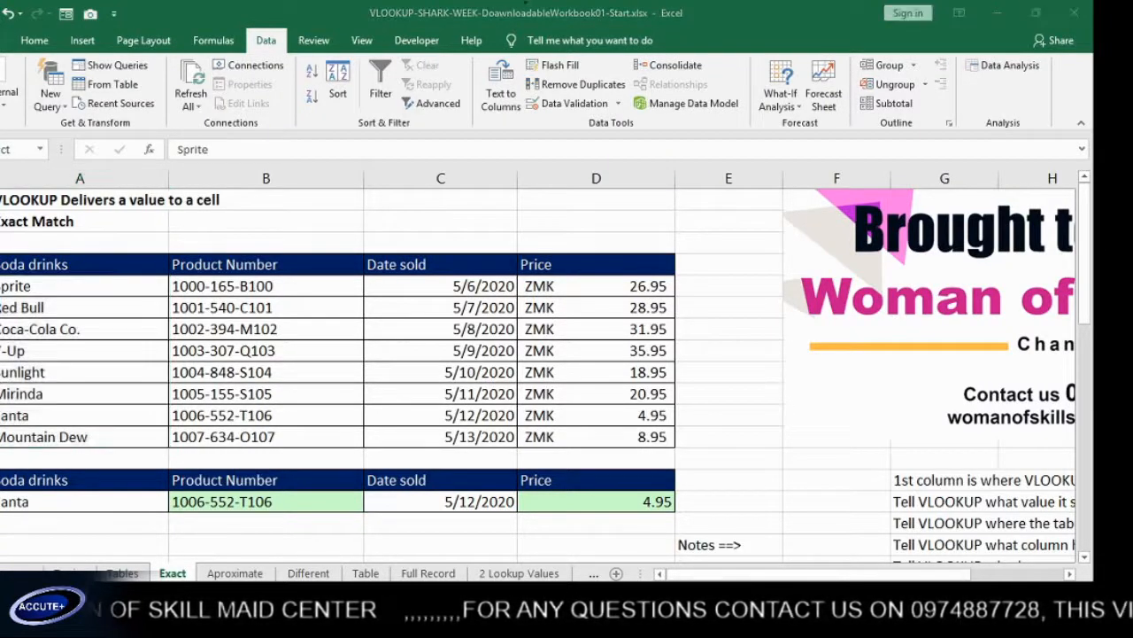
{"action": "left_click", "coordinate": [266, 221]}
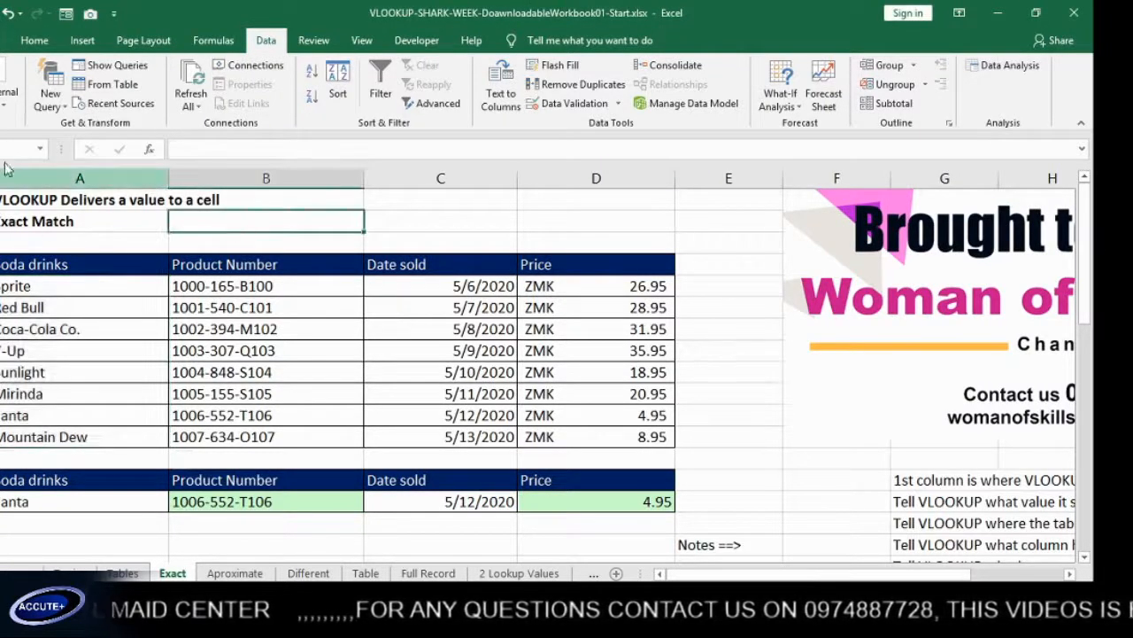
{"action": "left_click", "coordinate": [41, 149]}
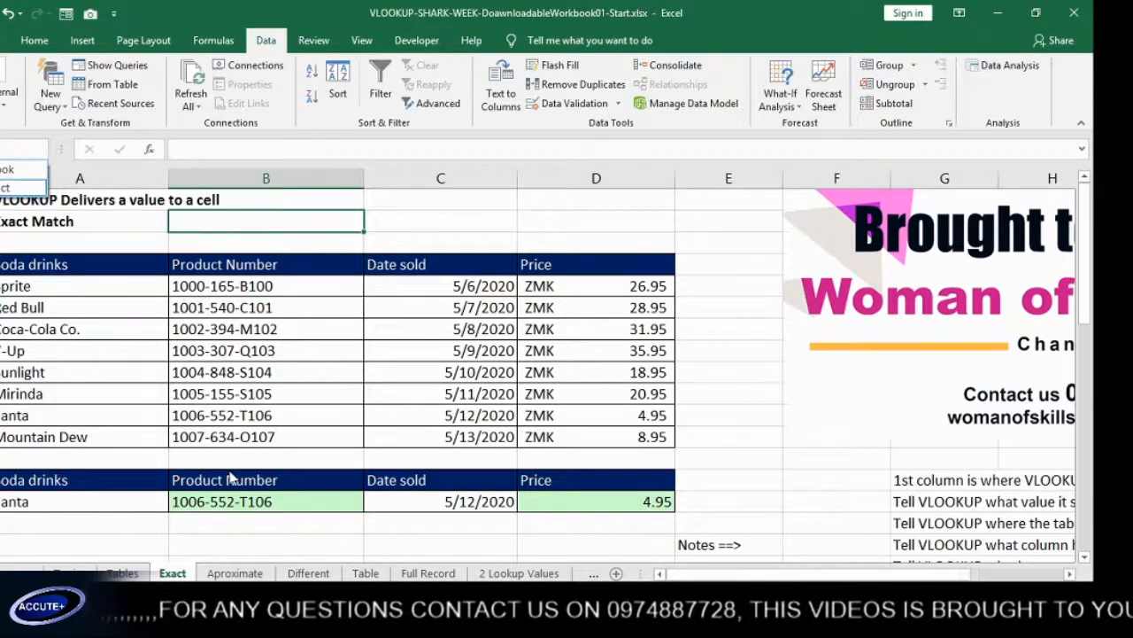
{"action": "left_click", "coordinate": [104, 493]}
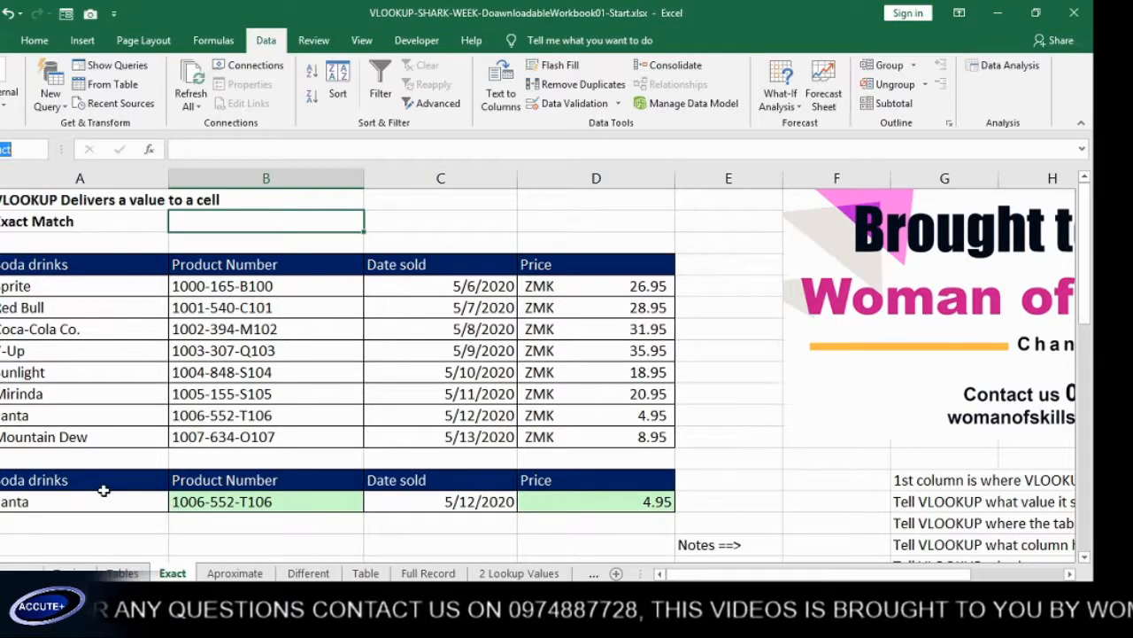
{"action": "left_click", "coordinate": [103, 487]}
Step: Add list data validation to cell A29 under VLOOKUP with Named Range, using =product as the source
{"action": "scroll", "coordinate": [103, 489], "scroll_direction": "down", "scroll_amount": 2}
{"action": "scroll", "coordinate": [104, 492], "scroll_direction": "down", "scroll_amount": 1}
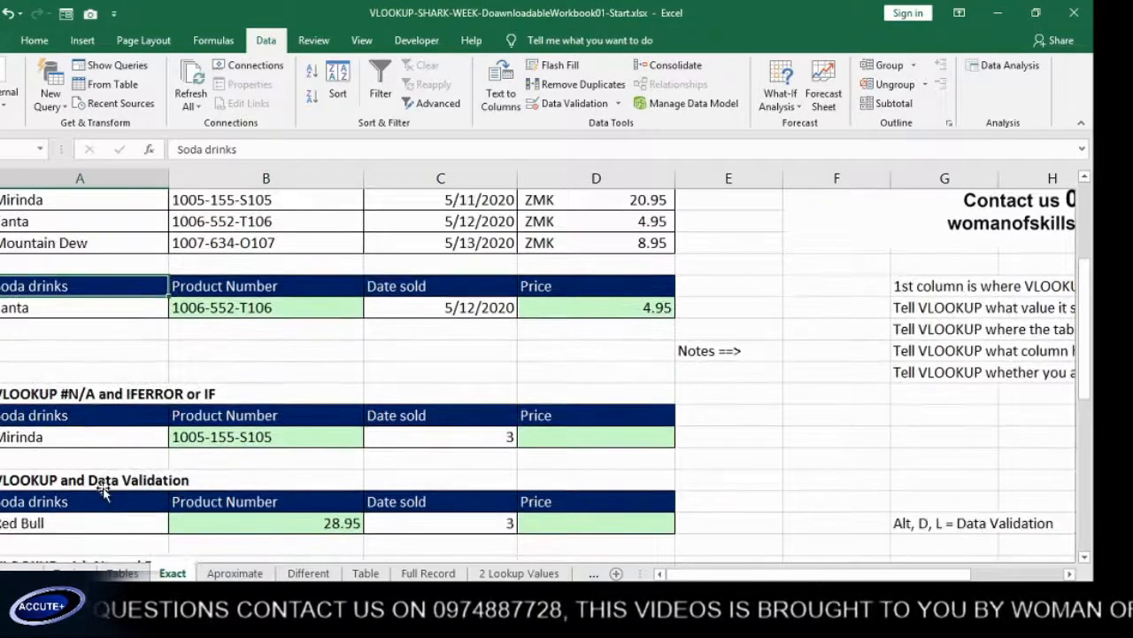
{"action": "scroll", "coordinate": [103, 487], "scroll_direction": "down", "scroll_amount": 2}
{"action": "left_click", "coordinate": [103, 480]}
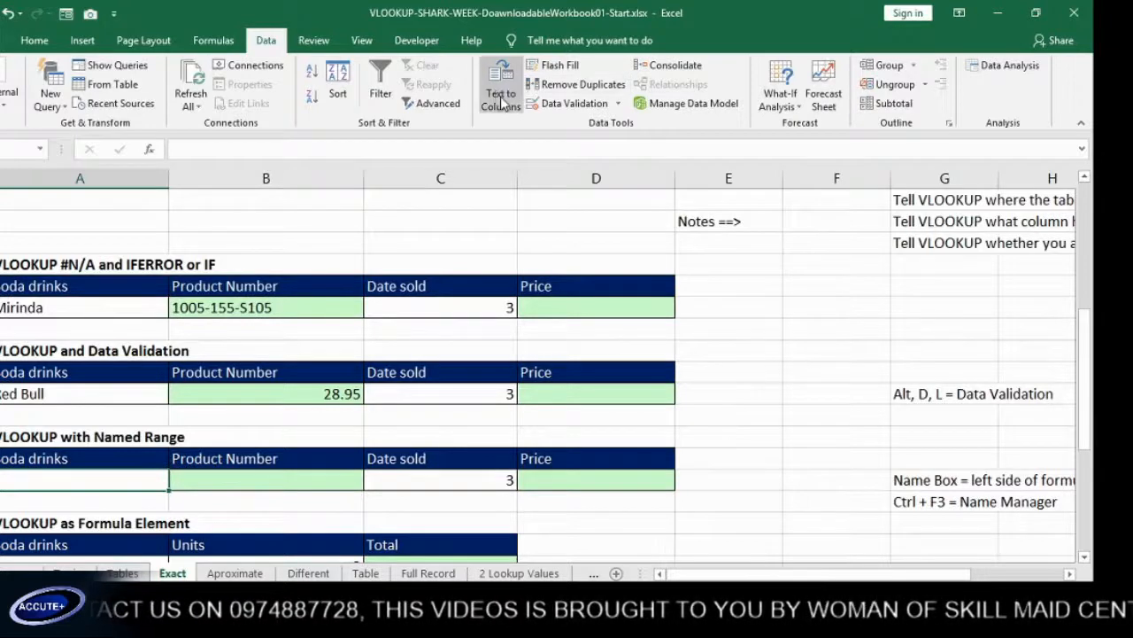
{"action": "left_click", "coordinate": [560, 105]}
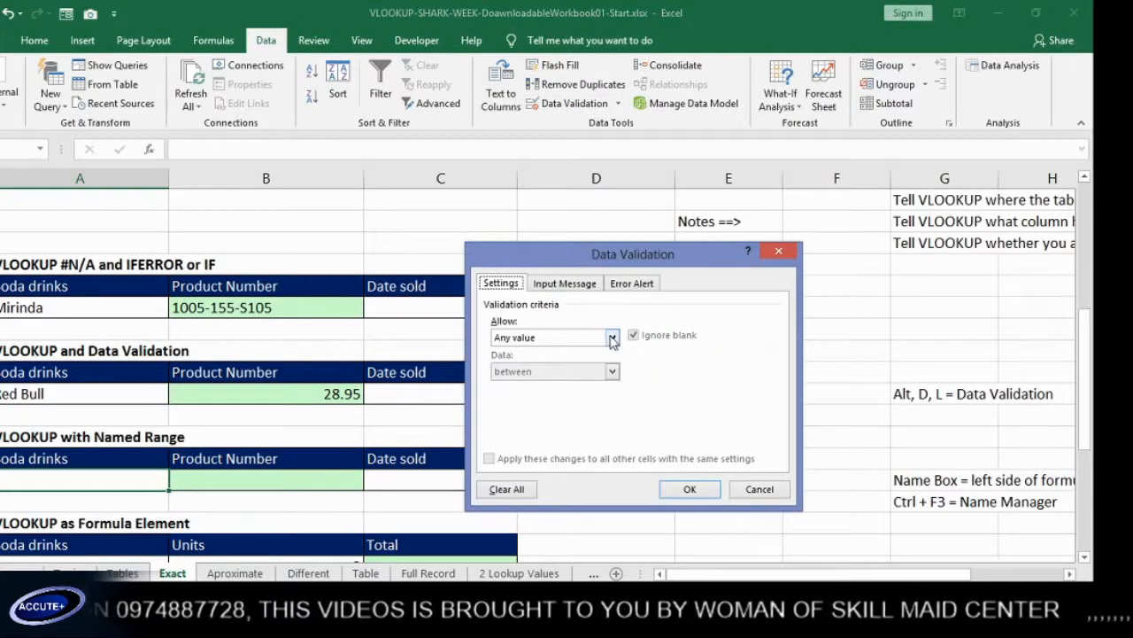
{"action": "left_click", "coordinate": [612, 341]}
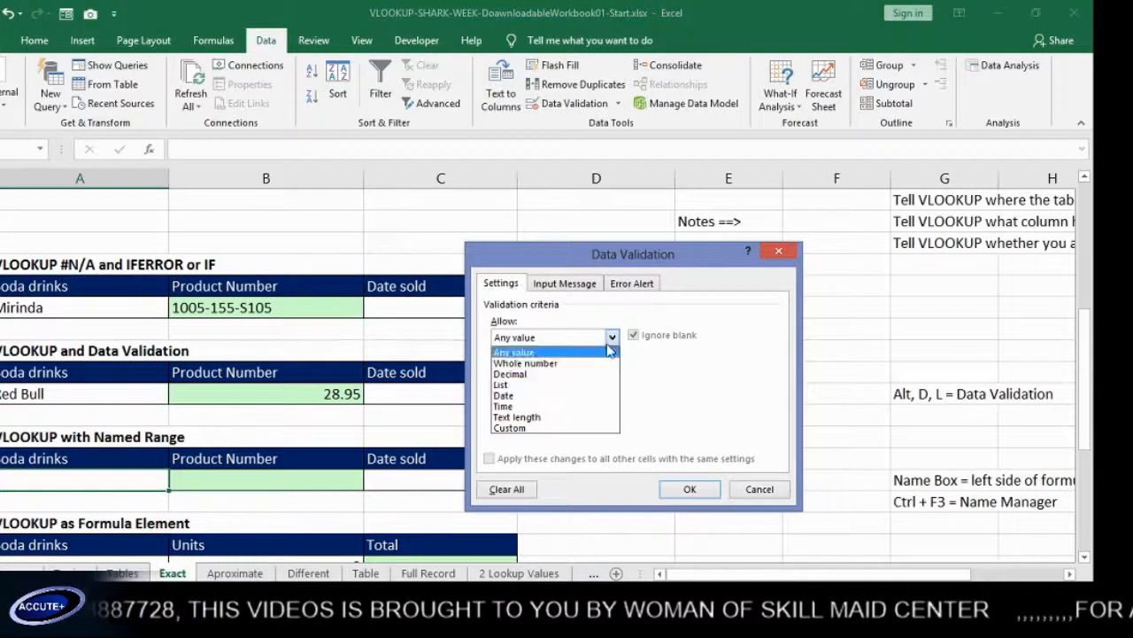
{"action": "left_click", "coordinate": [544, 388]}
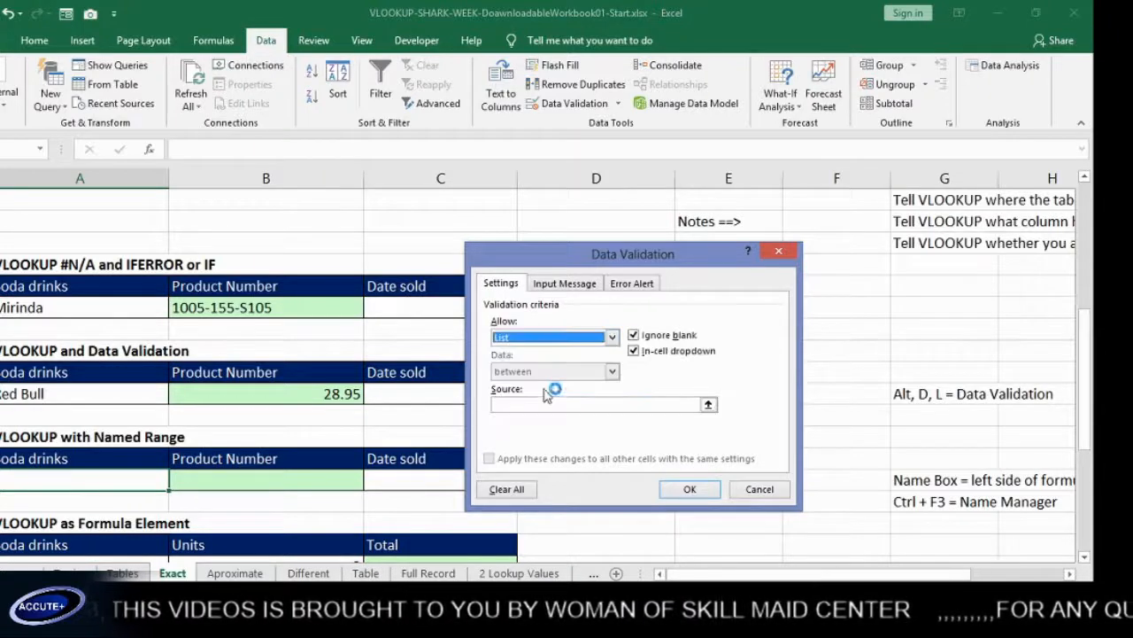
{"action": "left_click", "coordinate": [602, 401]}
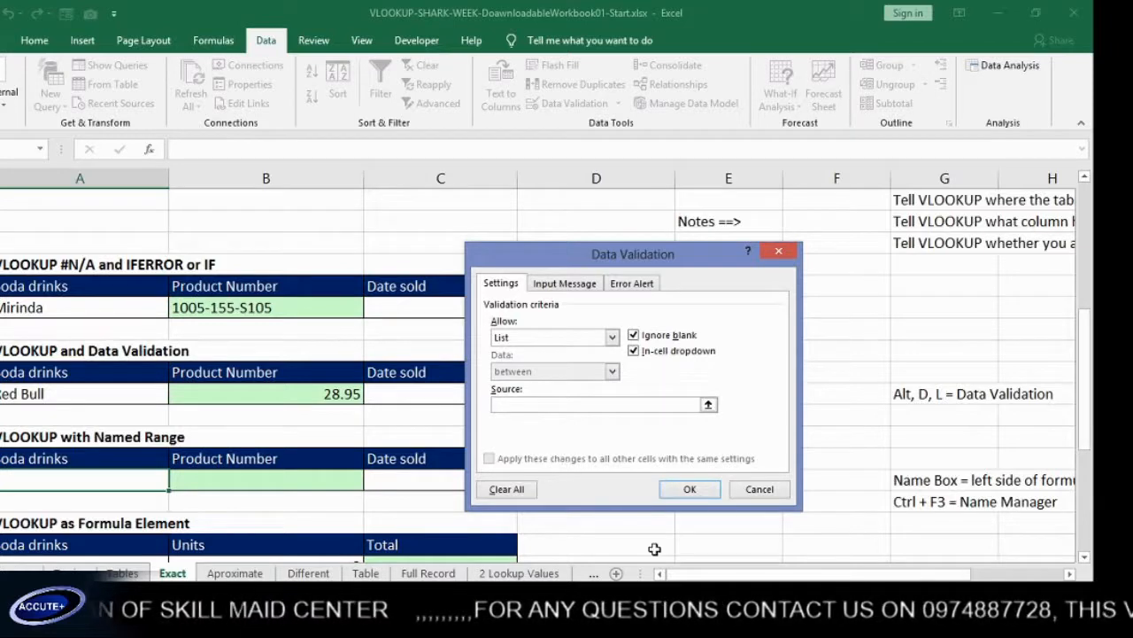
{"action": "key", "text": "F3"}
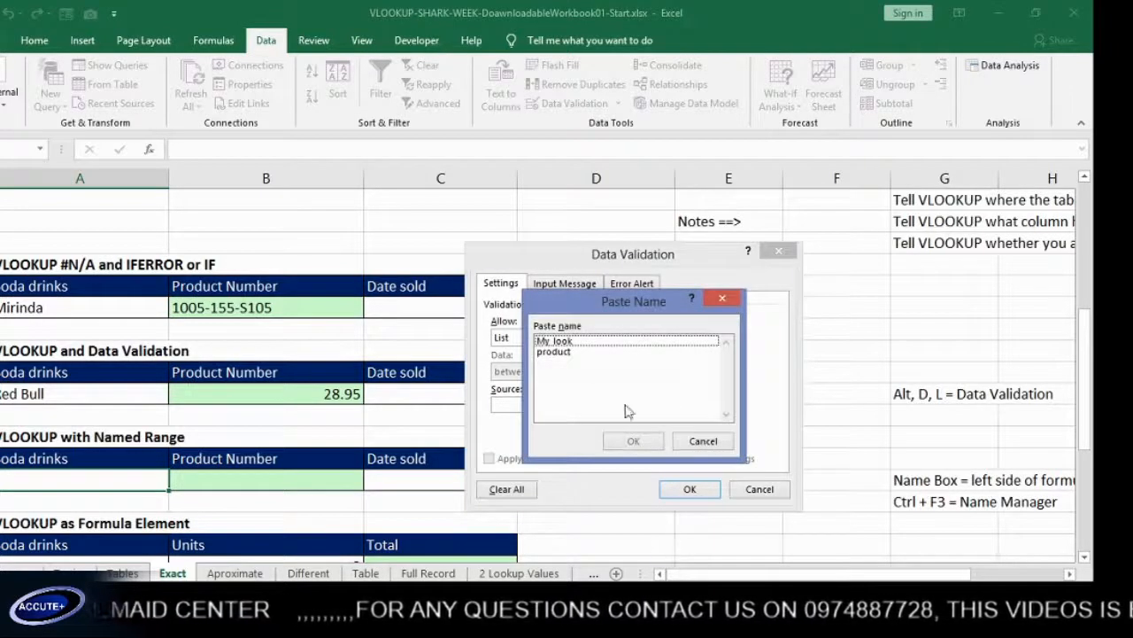
{"action": "double_click", "coordinate": [555, 352]}
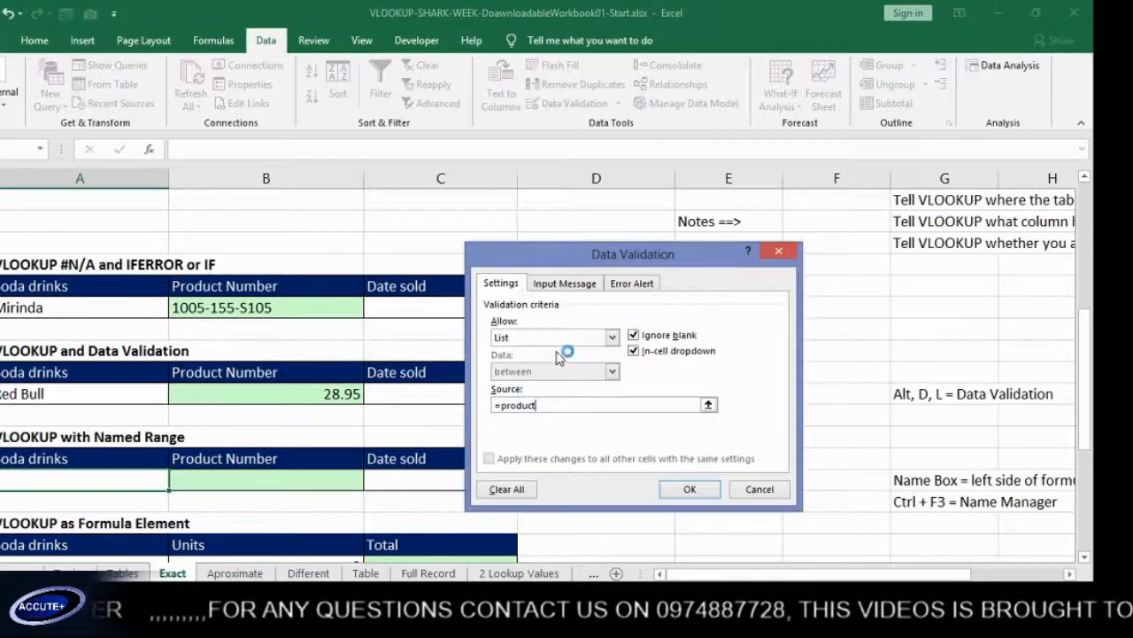
{"action": "left_click", "coordinate": [690, 489]}
Step: Choose 7-Up from the validation list in cell A29
{"action": "scroll", "coordinate": [126, 483], "scroll_direction": "down", "scroll_amount": 1}
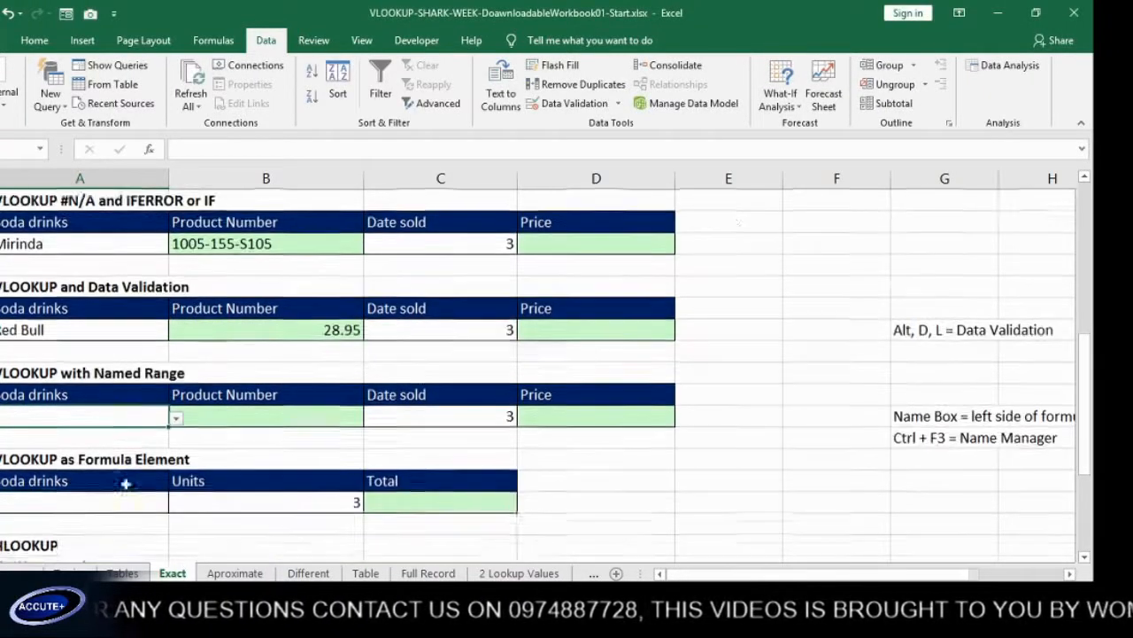
{"action": "left_click", "coordinate": [178, 424]}
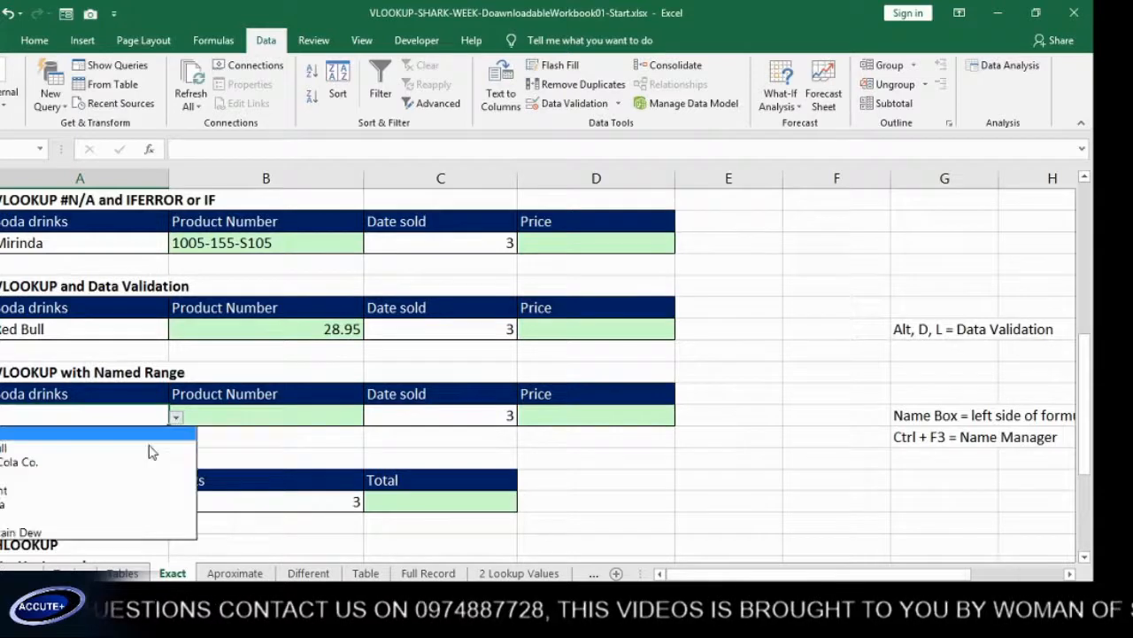
{"action": "left_click", "coordinate": [37, 473]}
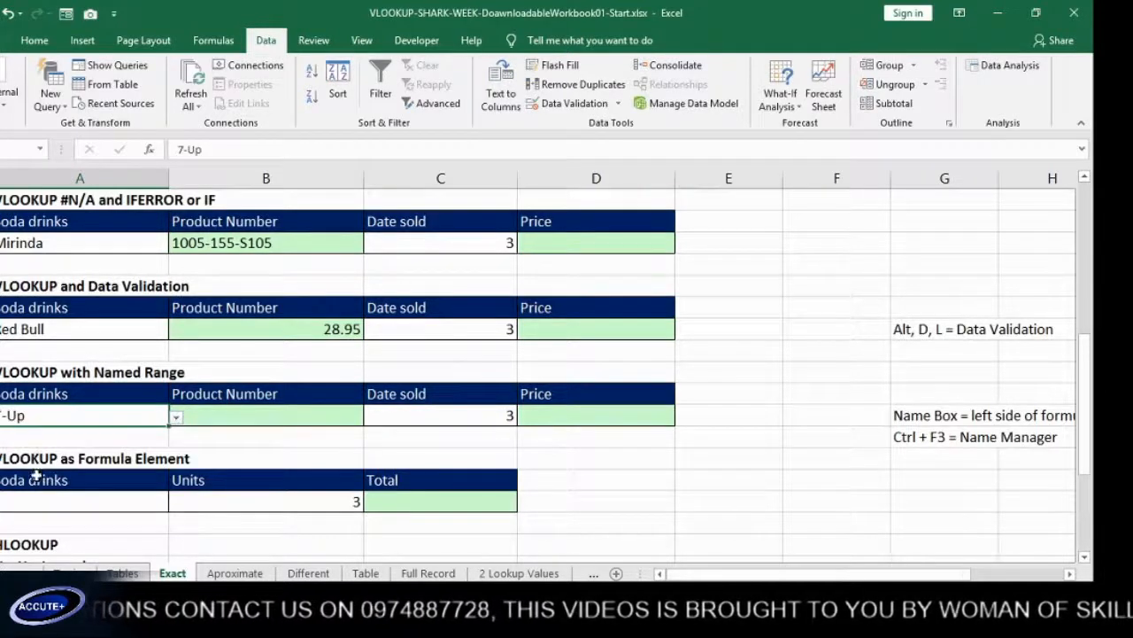
Step: Enter =VLOOKUP(A29,My_look,2,0) in the Product Number cell B29 under VLOOKUP with Named Range
{"action": "left_click", "coordinate": [283, 412]}
{"action": "type", "text": "="}
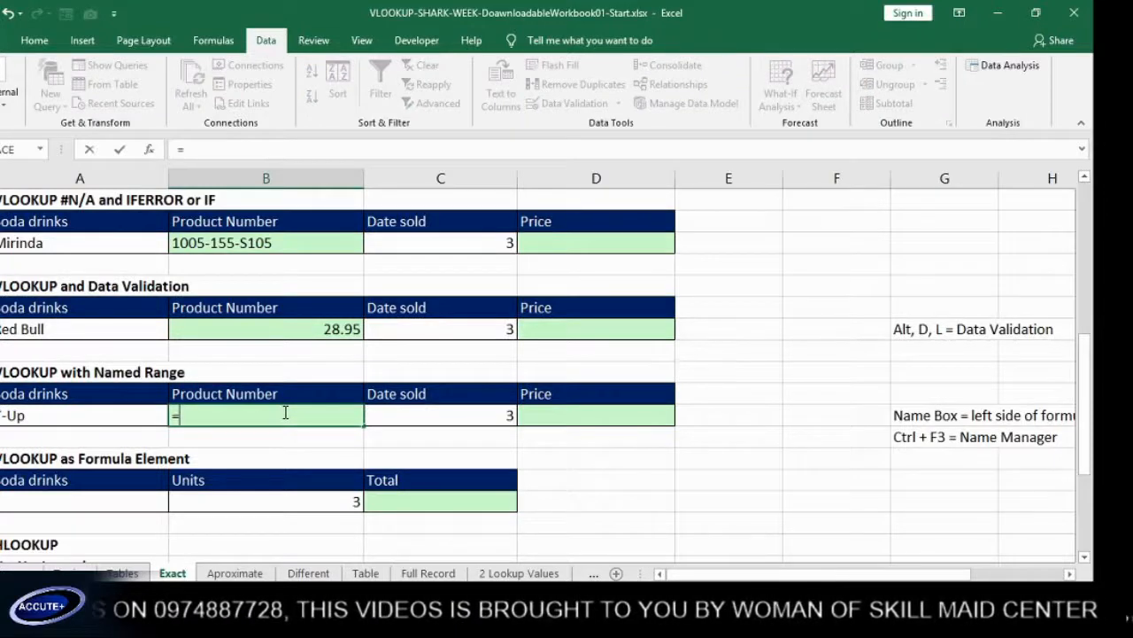
{"action": "type", "text": "vlo"}
{"action": "key", "text": "Tab"}
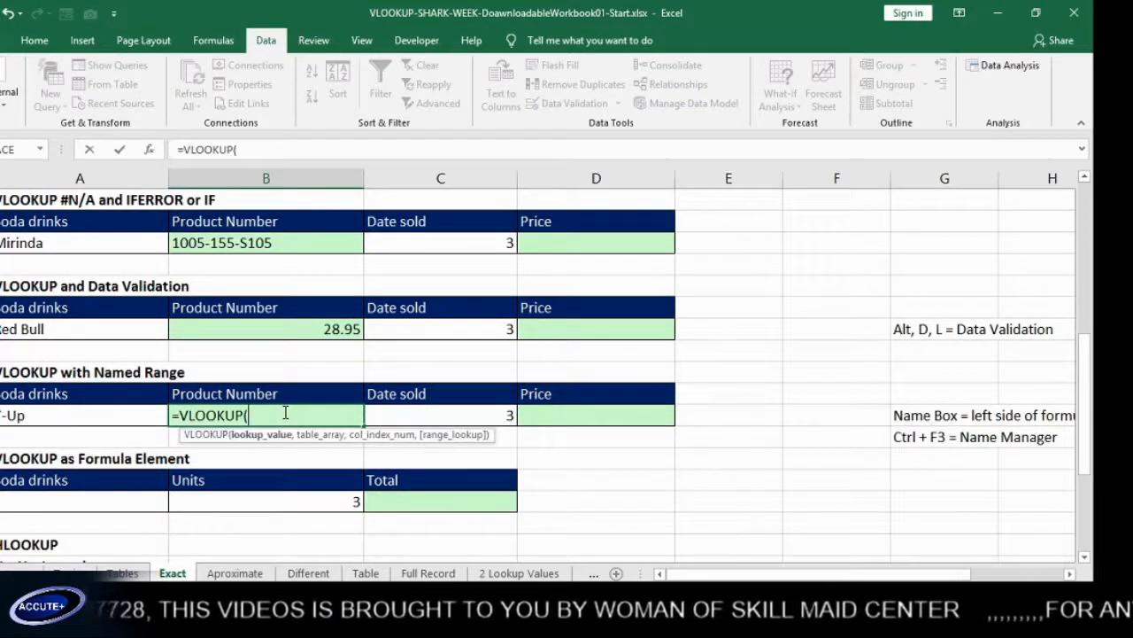
{"action": "left_click", "coordinate": [86, 422]}
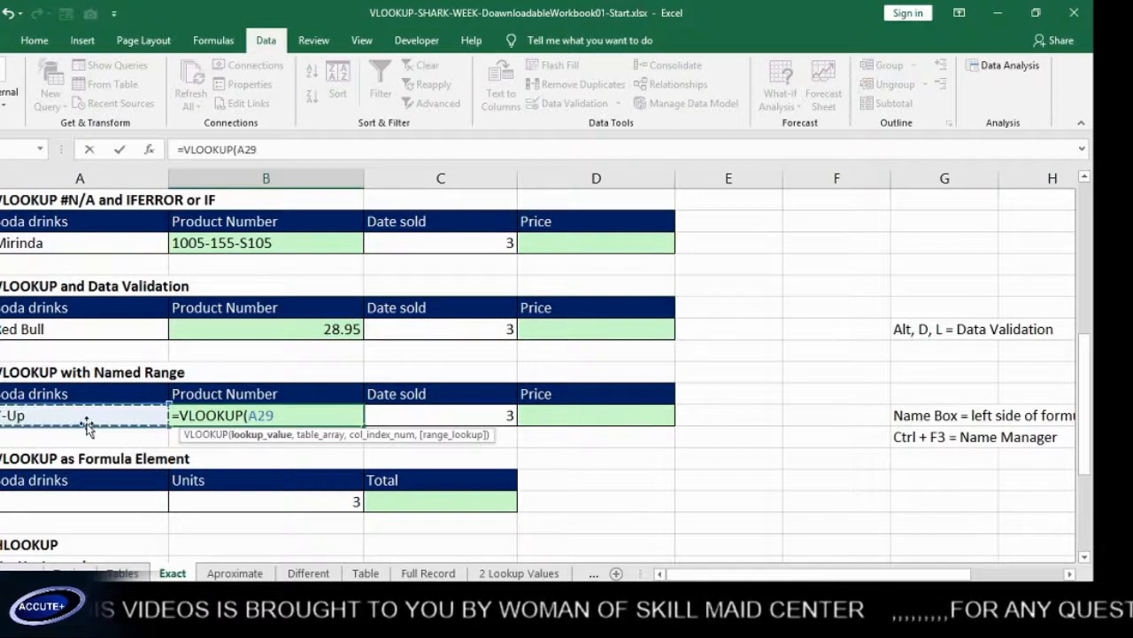
{"action": "type", "text": ","}
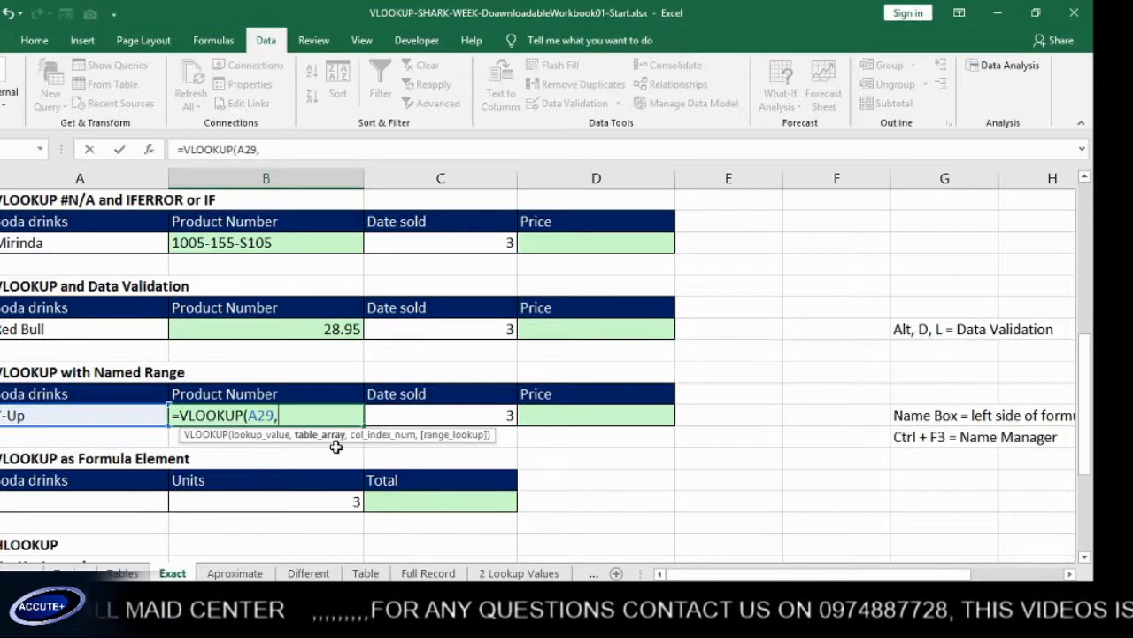
{"action": "type", "text": "M"}
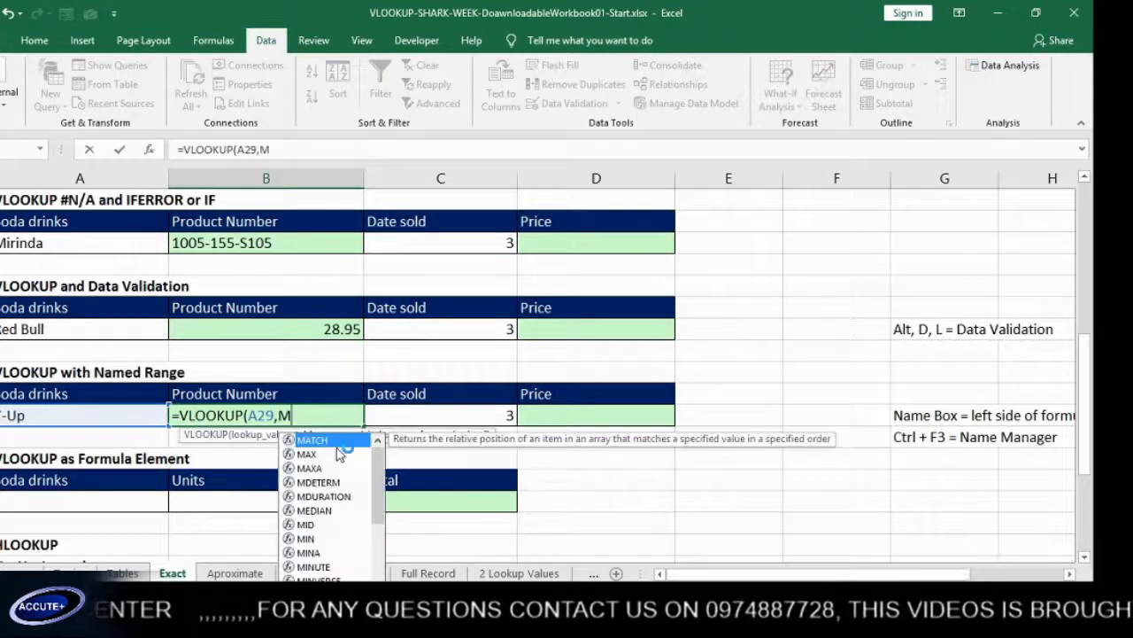
{"action": "type", "text": "y"}
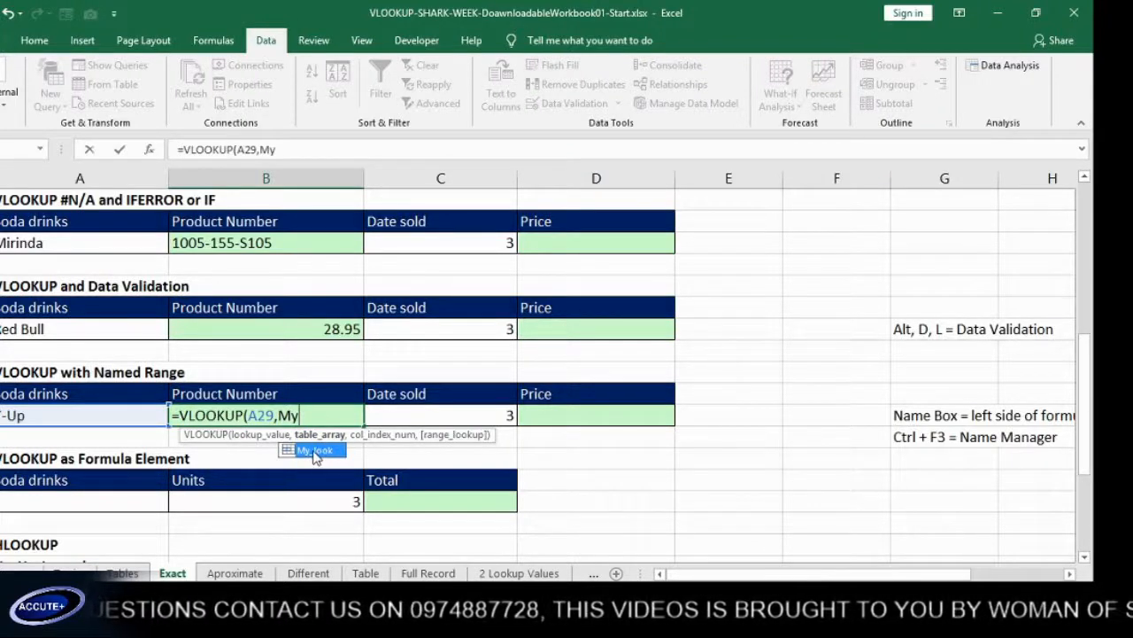
{"action": "double_click", "coordinate": [316, 452]}
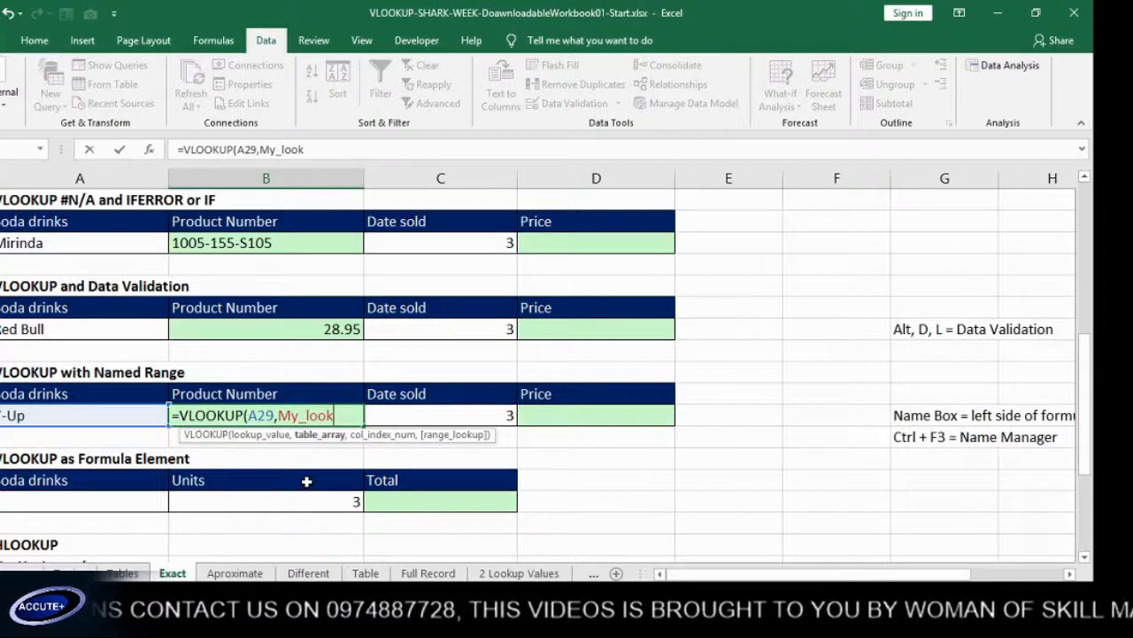
{"action": "type", "text": ","}
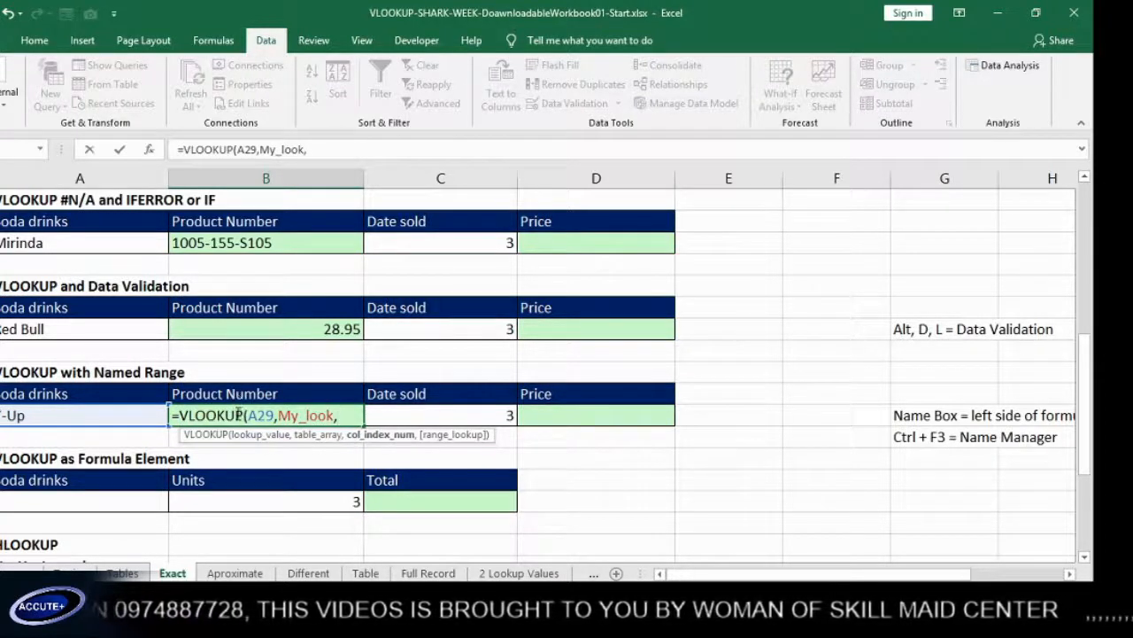
{"action": "type", "text": "2"}
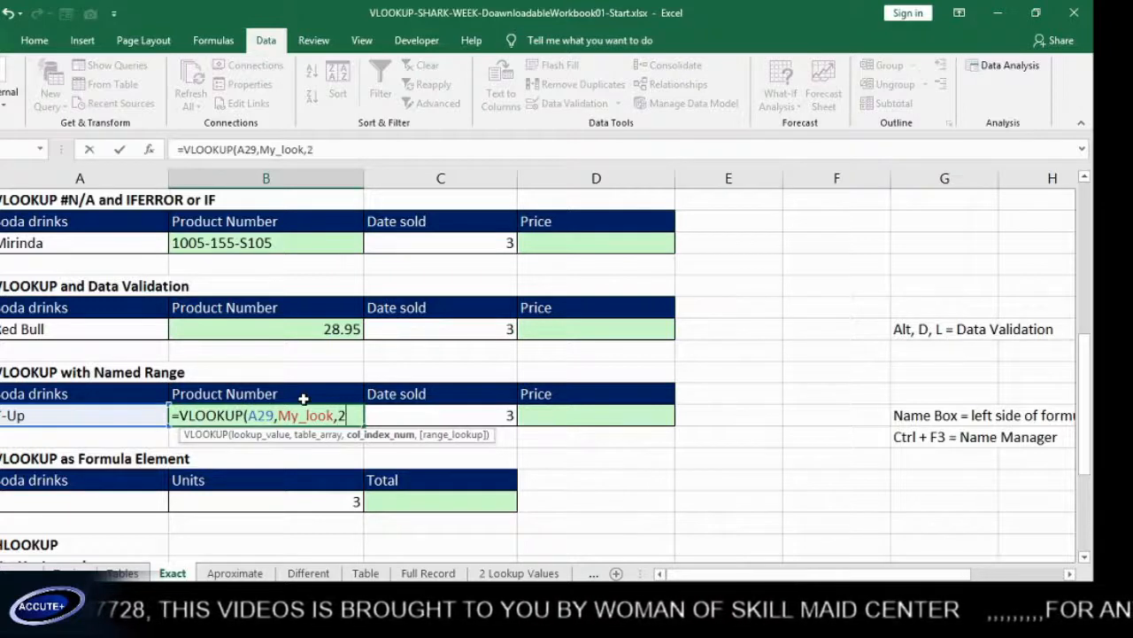
{"action": "type", "text": ","}
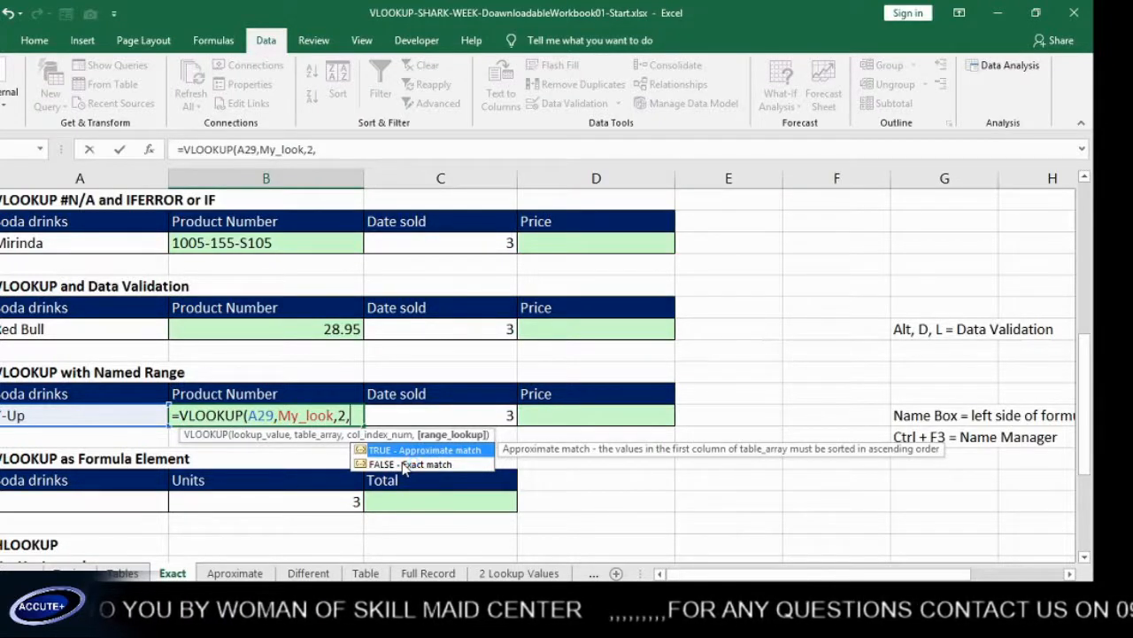
{"action": "type", "text": "0)"}
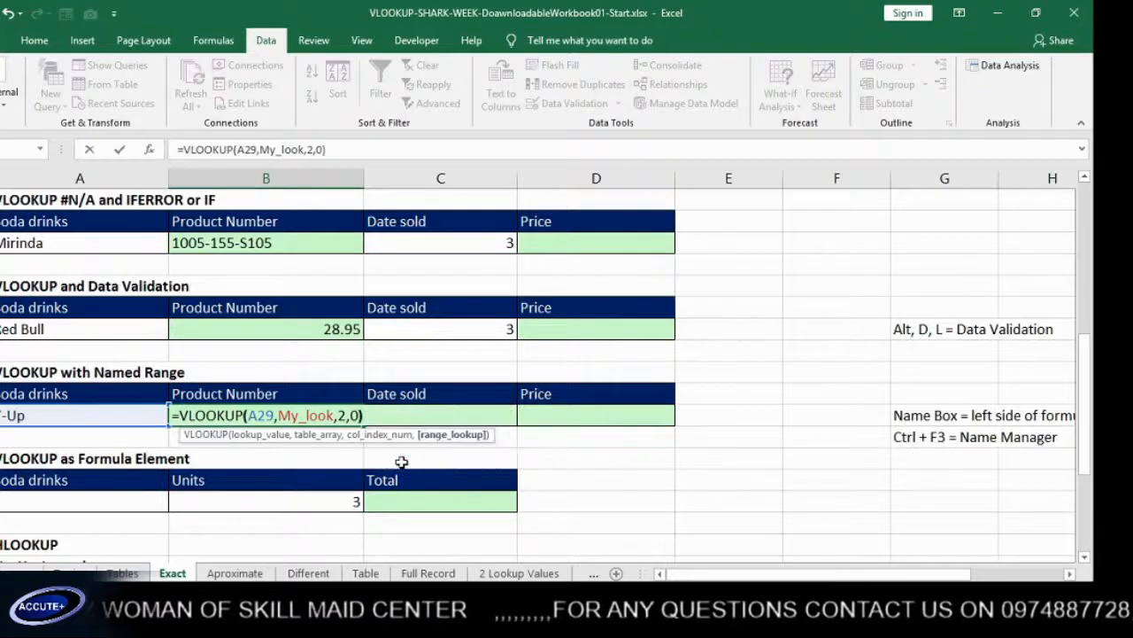
{"action": "key", "text": "Return"}
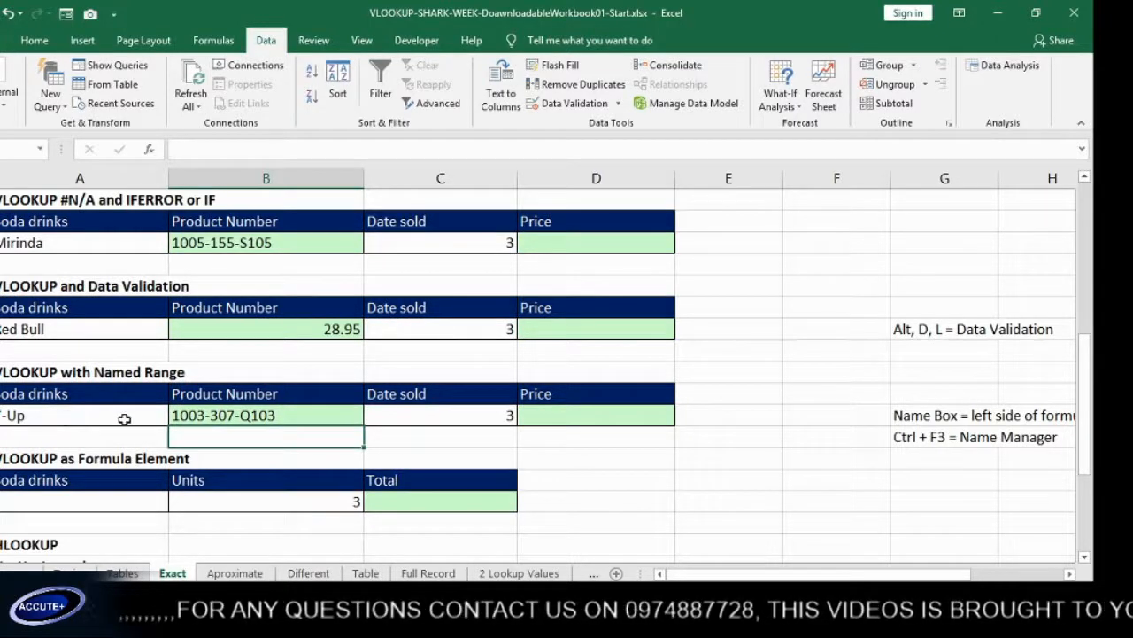
Step: Rename the Date sold header in C28 under VLOOKUP with Named Range as unites sold
{"action": "scroll", "coordinate": [205, 447], "scroll_direction": "up", "scroll_amount": 2}
{"action": "scroll", "coordinate": [190, 297], "scroll_direction": "up", "scroll_amount": 4}
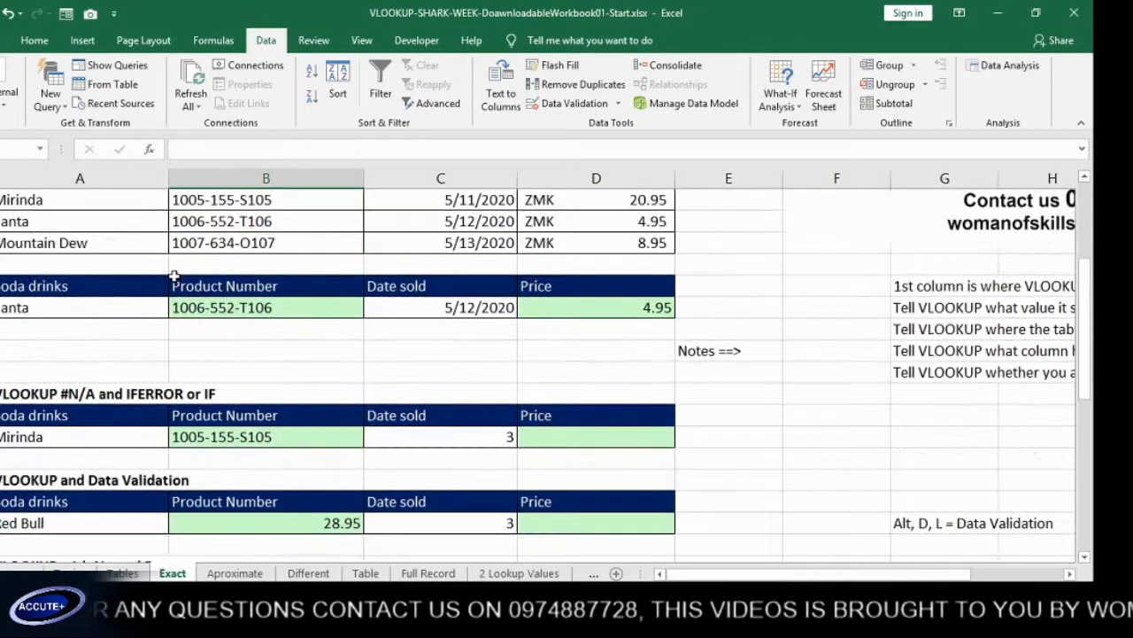
{"action": "scroll", "coordinate": [85, 375], "scroll_direction": "down", "scroll_amount": 8}
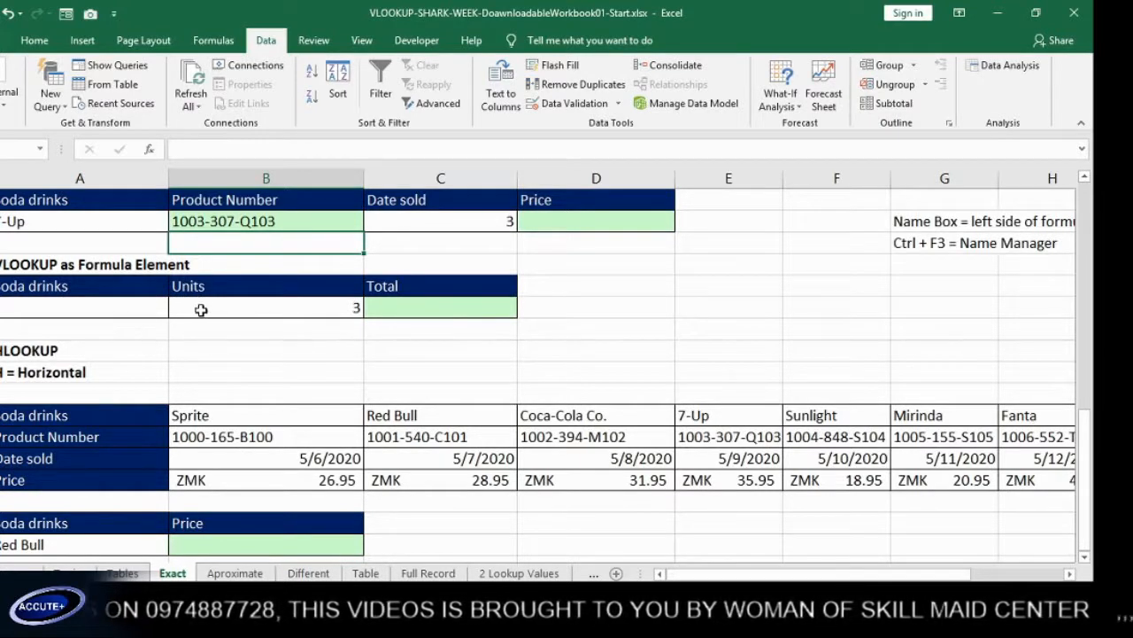
{"action": "scroll", "coordinate": [491, 326], "scroll_direction": "up", "scroll_amount": 1}
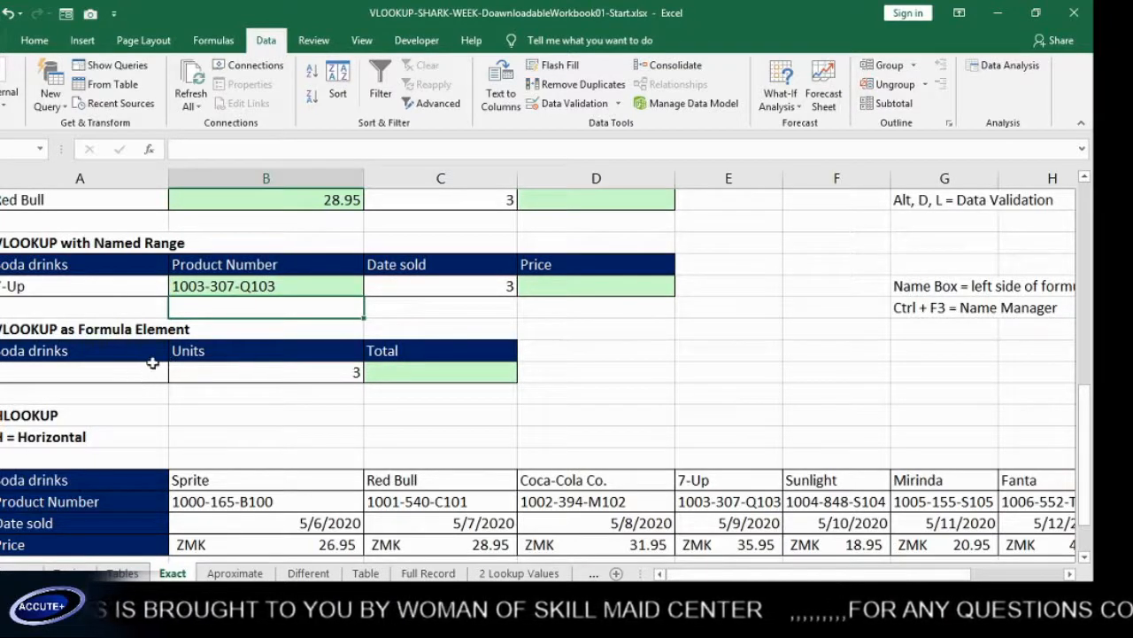
{"action": "left_click", "coordinate": [121, 368]}
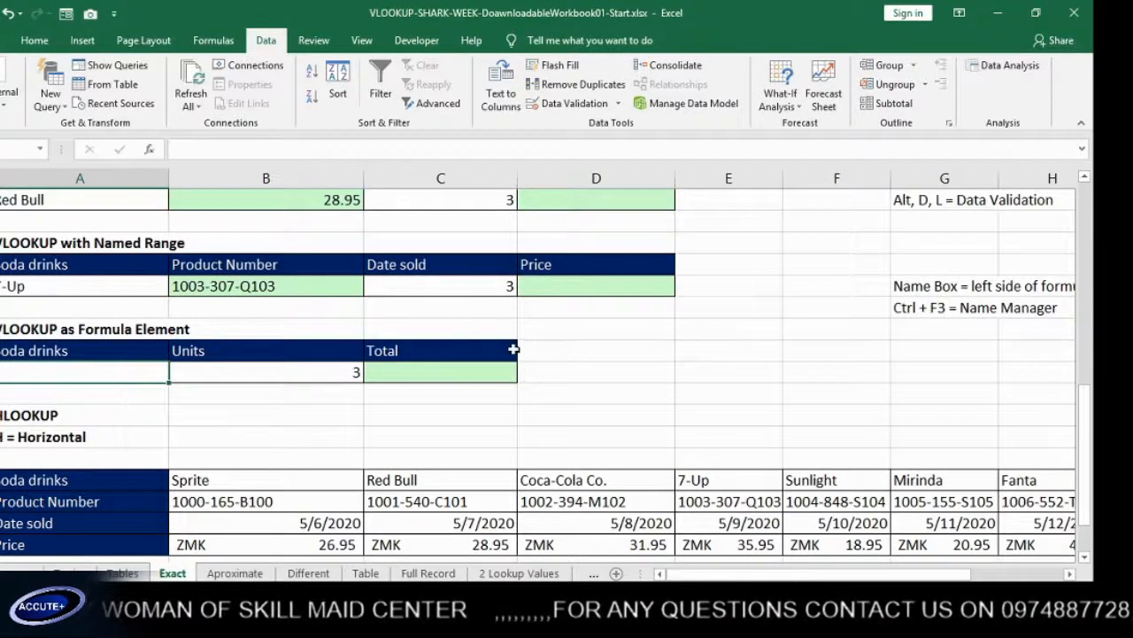
{"action": "scroll", "coordinate": [523, 349], "scroll_direction": "up", "scroll_amount": 1}
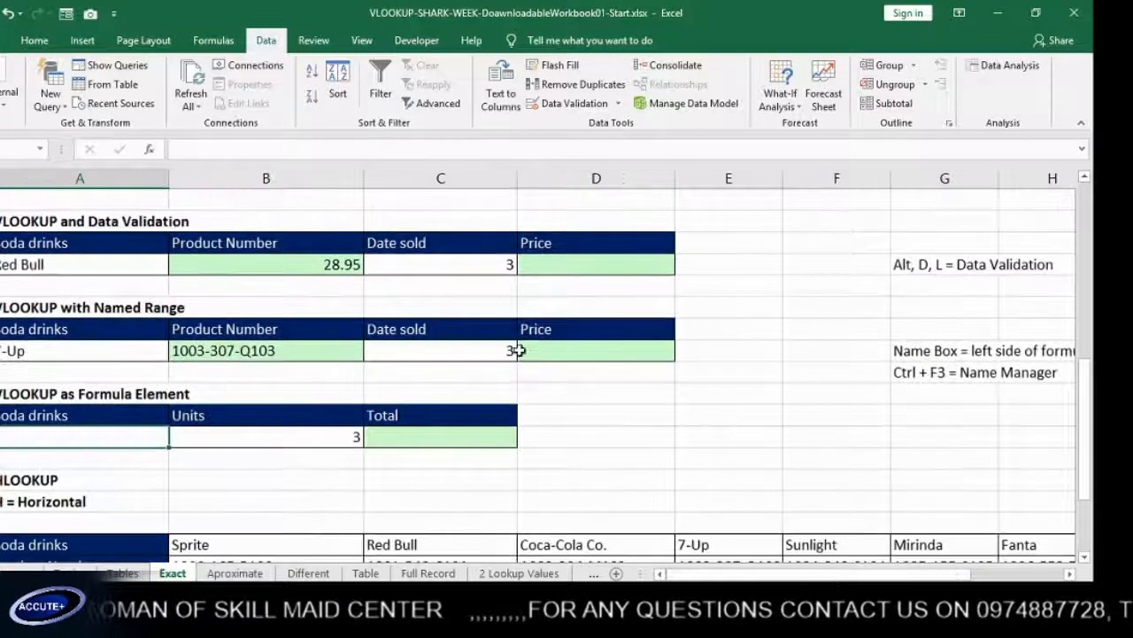
{"action": "left_click", "coordinate": [441, 354]}
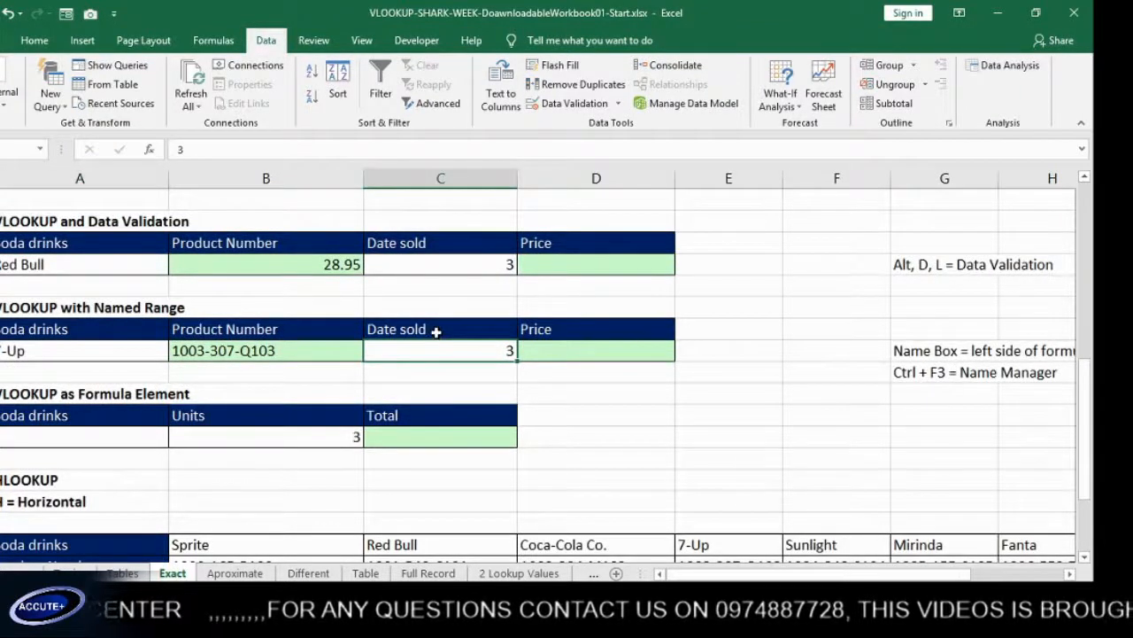
{"action": "left_click", "coordinate": [437, 331]}
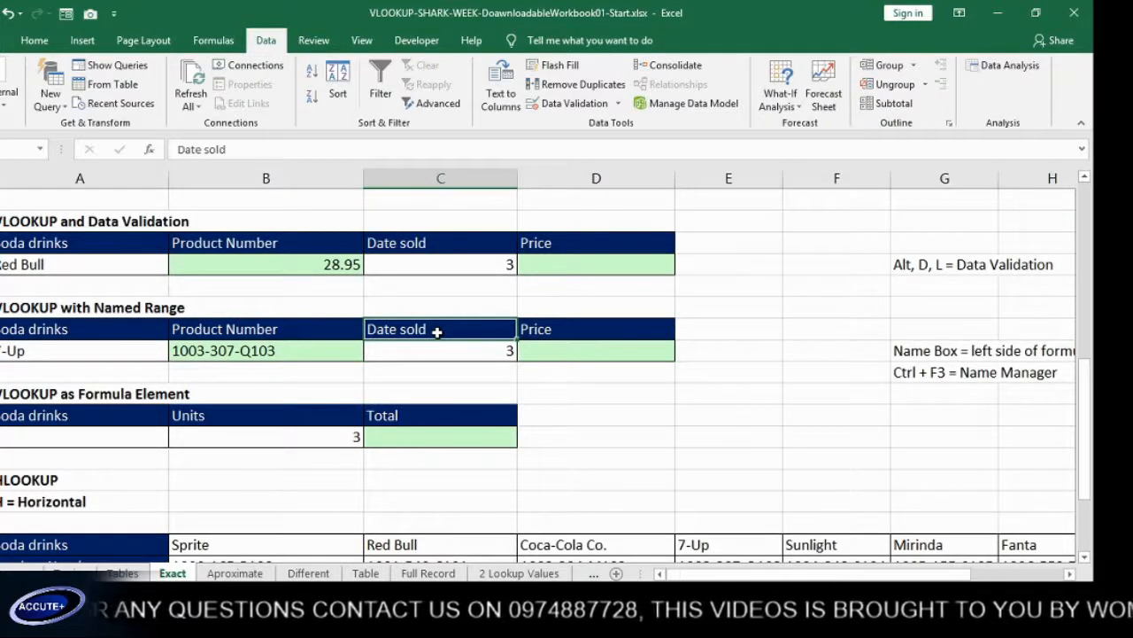
{"action": "type", "text": "unite"}
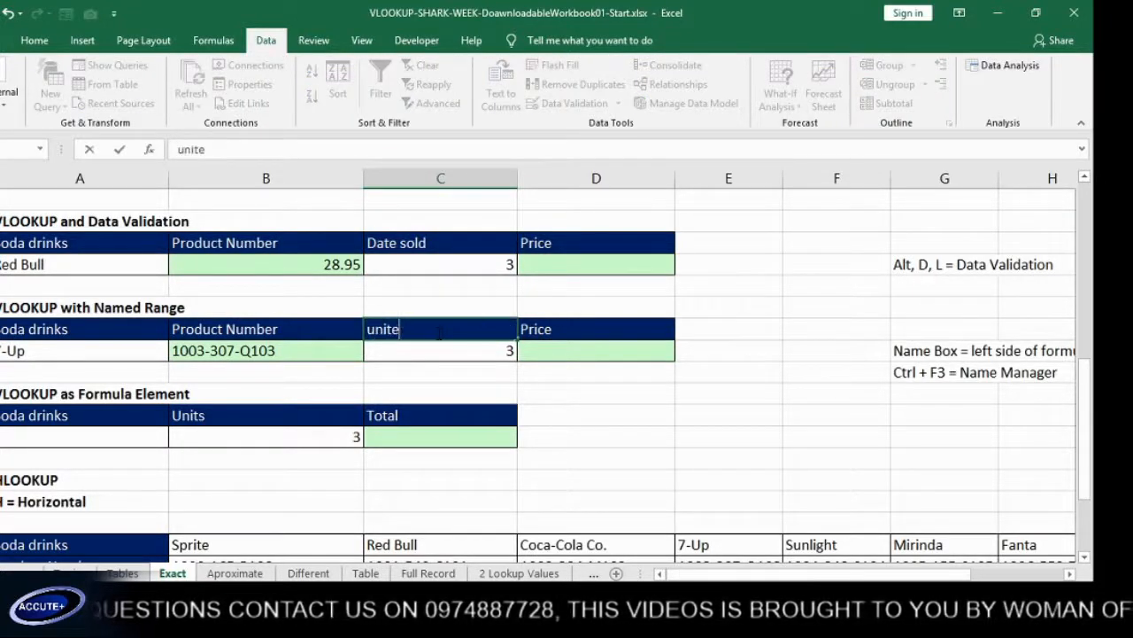
{"action": "type", "text": "s sold"}
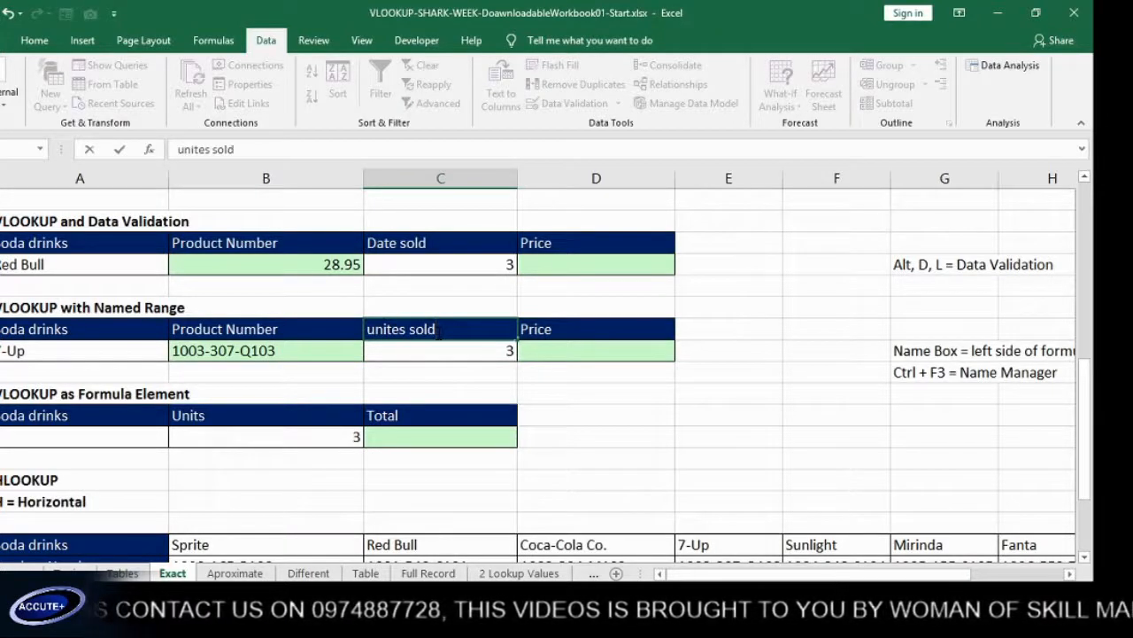
{"action": "left_click", "coordinate": [555, 358]}
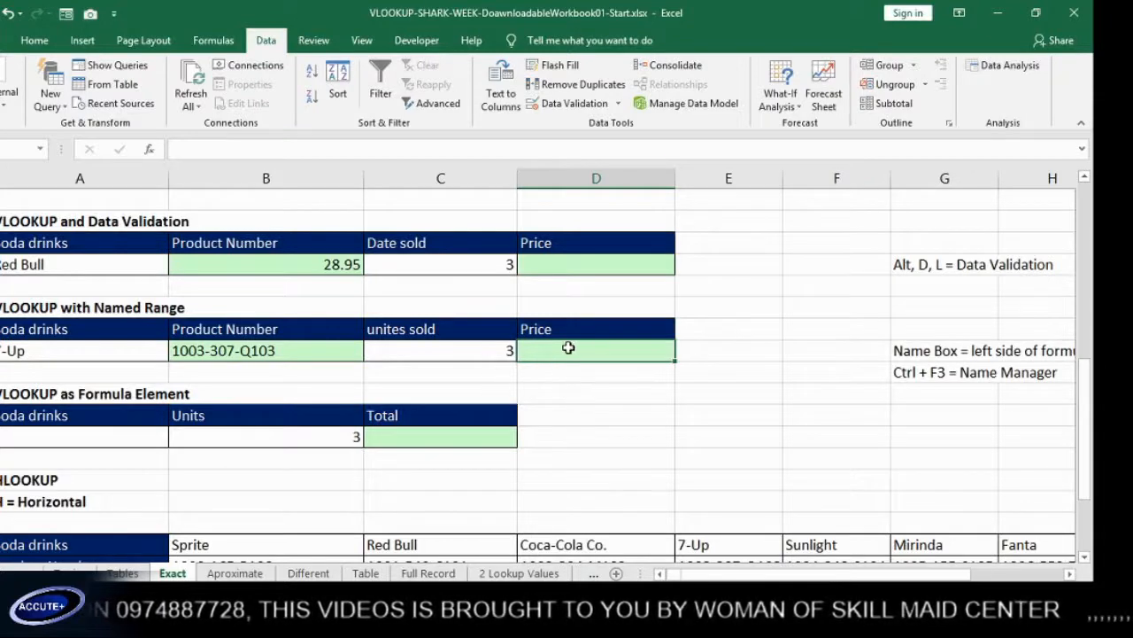
Step: Set the column index of the VLOOKUP formula in B29 to 4 so it looks up the price
{"action": "left_click", "coordinate": [312, 360]}
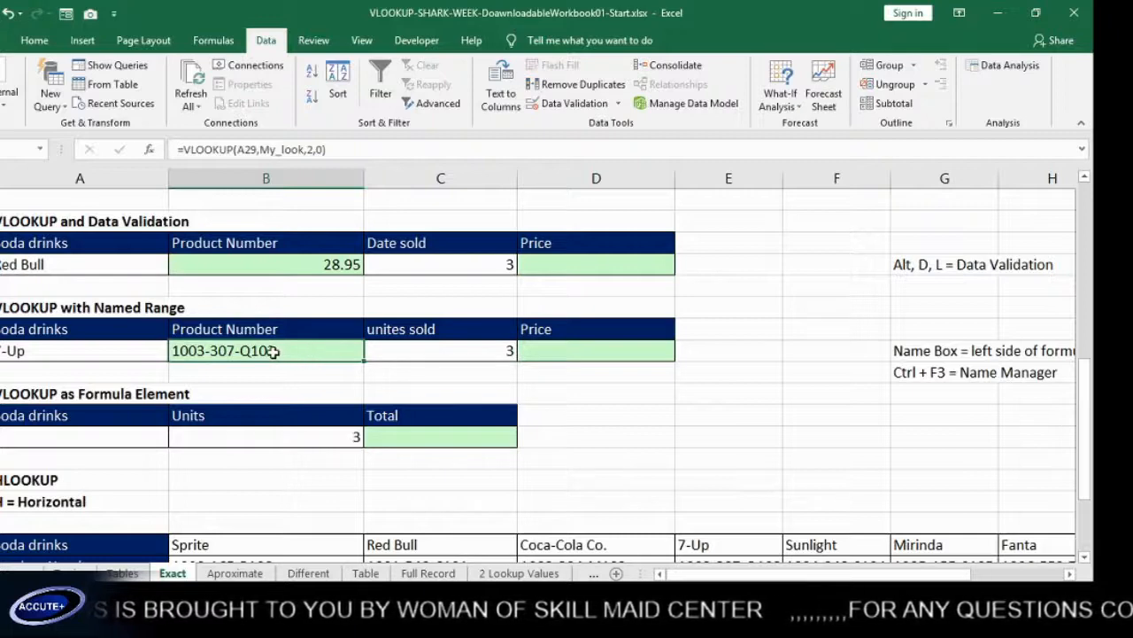
{"action": "double_click", "coordinate": [274, 351]}
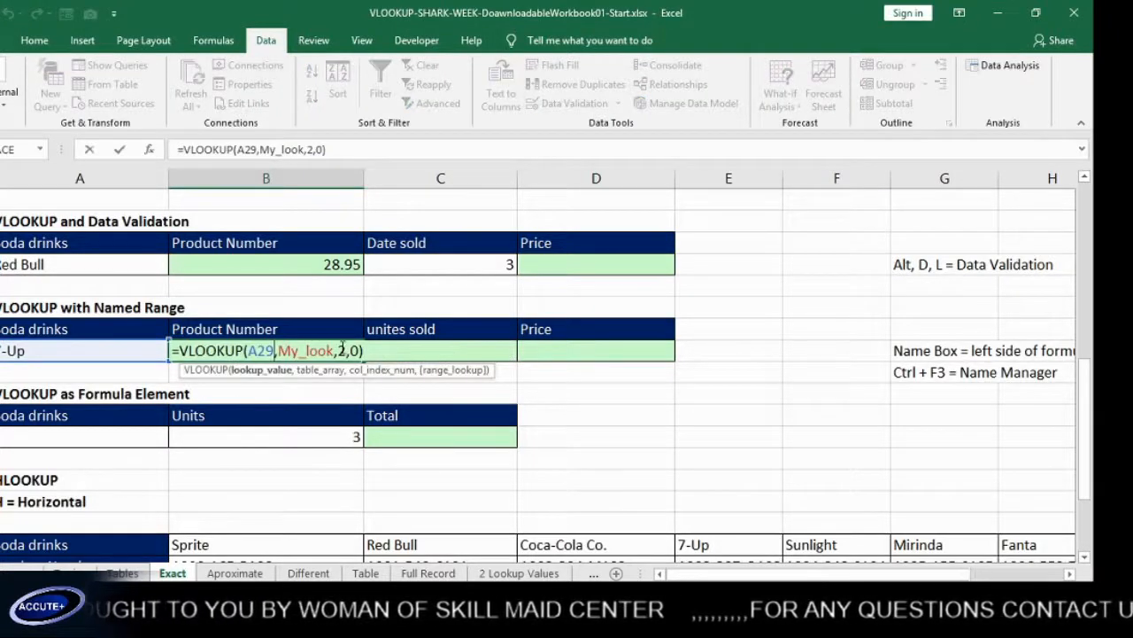
{"action": "left_click", "coordinate": [346, 351]}
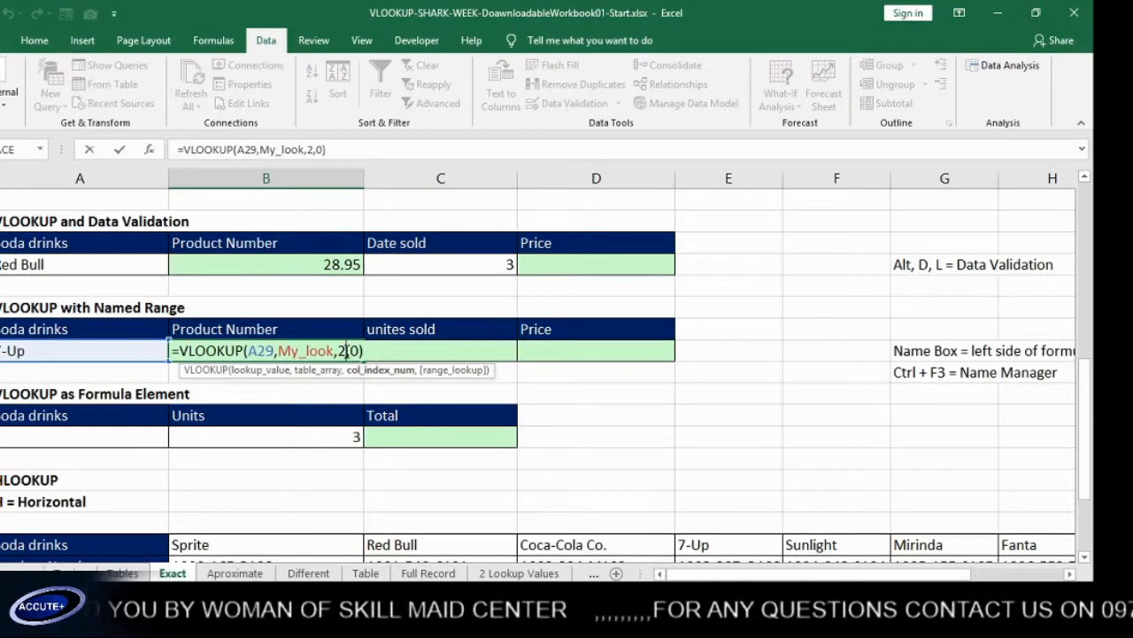
{"action": "key", "text": "BackSpace"}
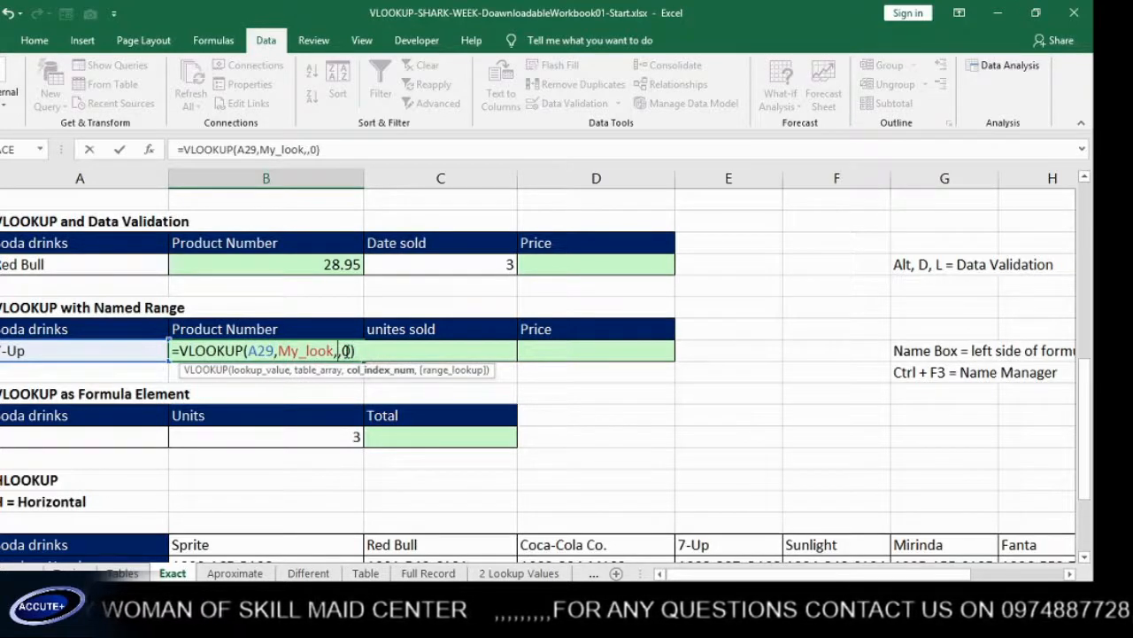
{"action": "type", "text": "4"}
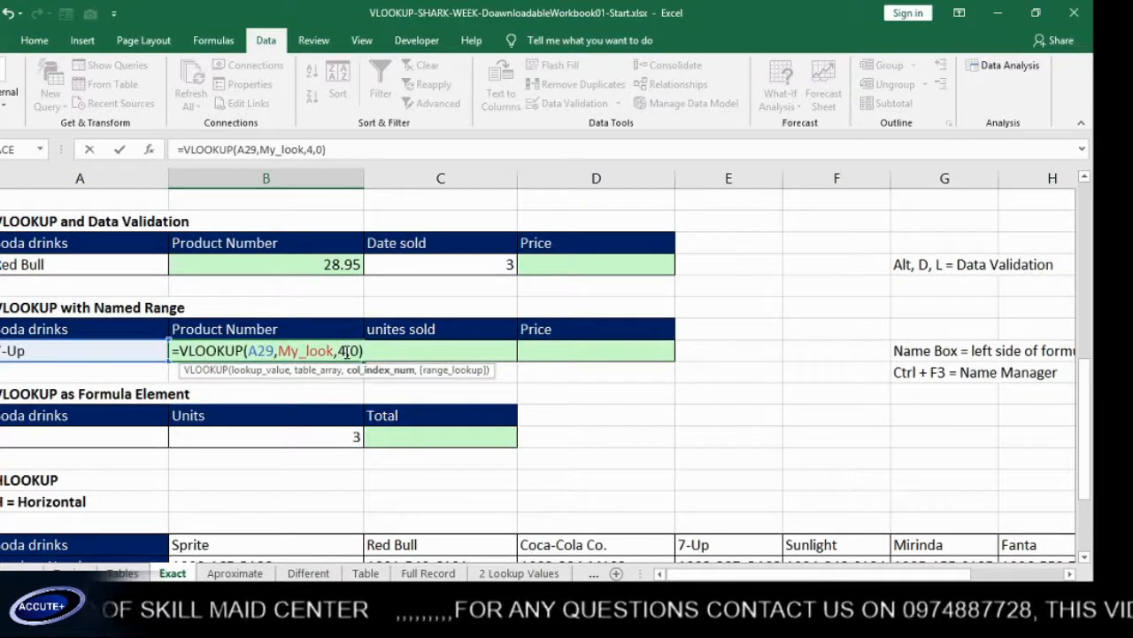
{"action": "key", "text": "Return"}
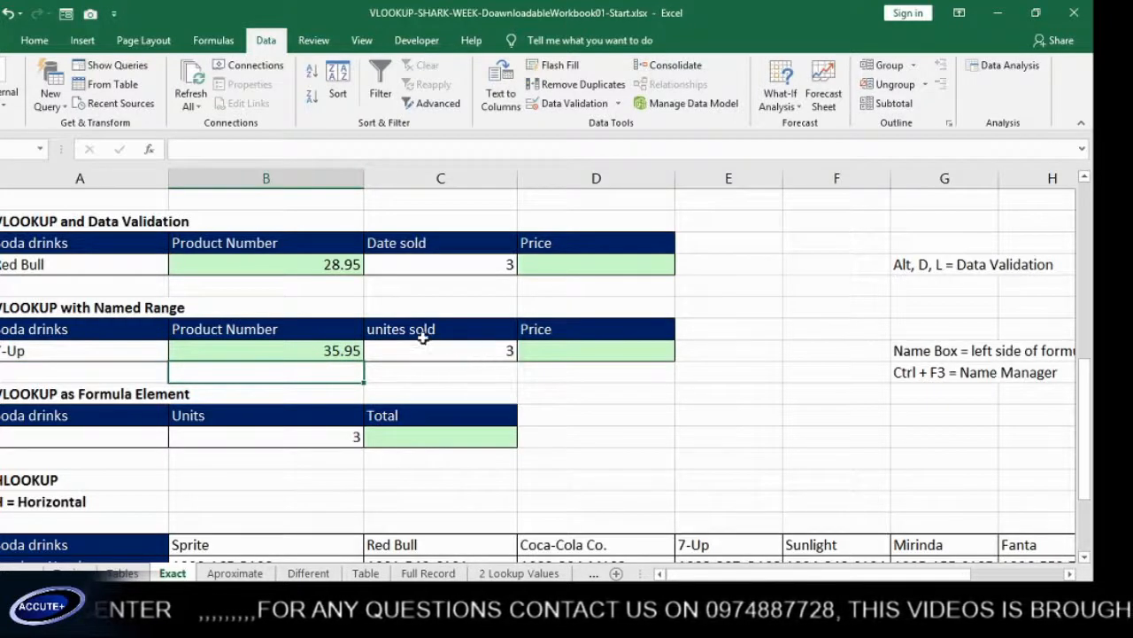
Step: Calculate the total in the Price cell D29 with =B29*C29 and check the formulas in D29 and B29
{"action": "left_click", "coordinate": [540, 348]}
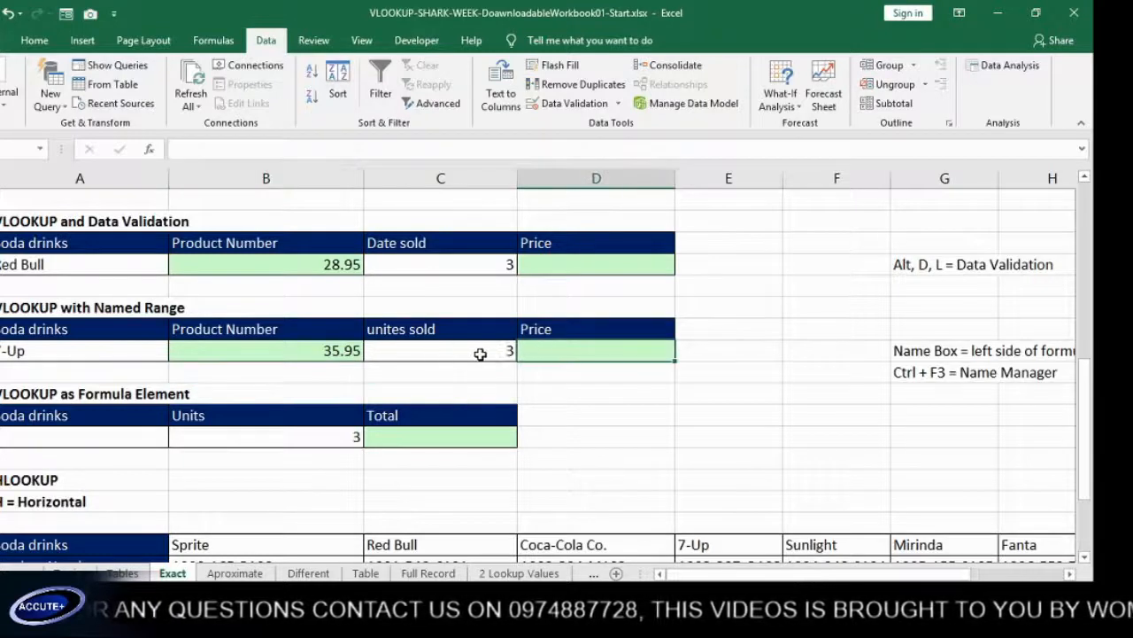
{"action": "type", "text": "="}
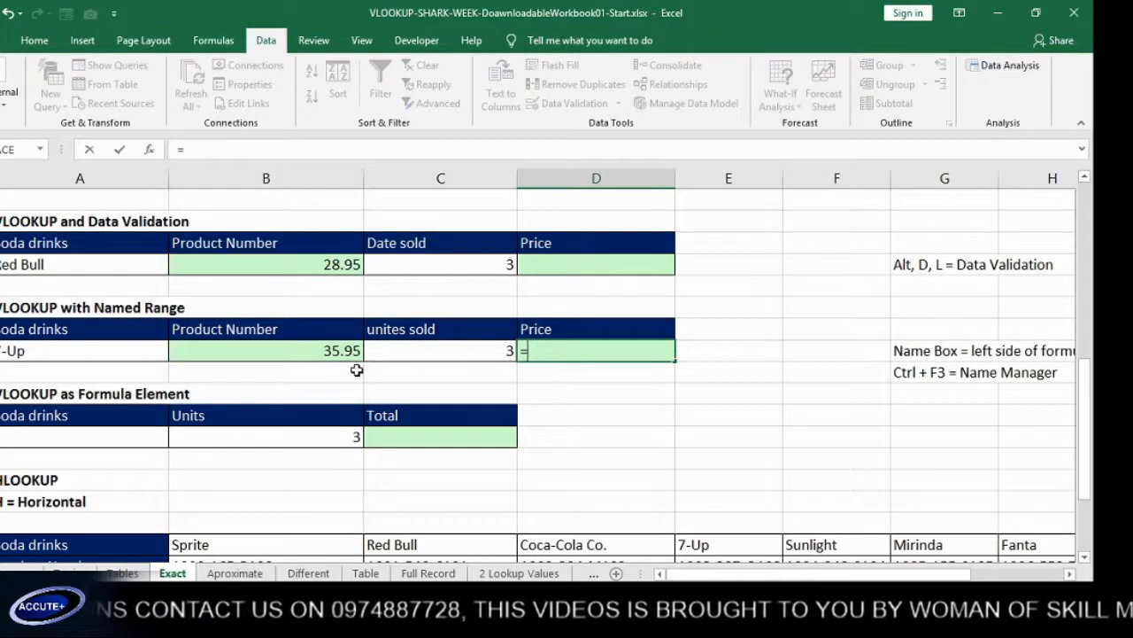
{"action": "left_click", "coordinate": [310, 349]}
{"action": "type", "text": "+"}
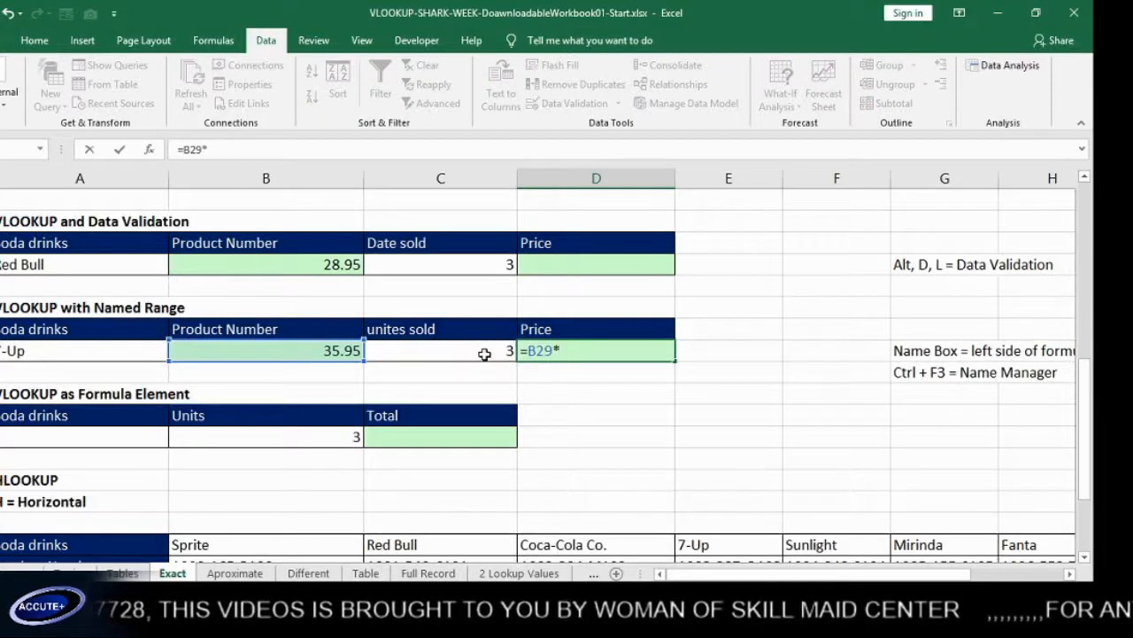
{"action": "left_click", "coordinate": [482, 351]}
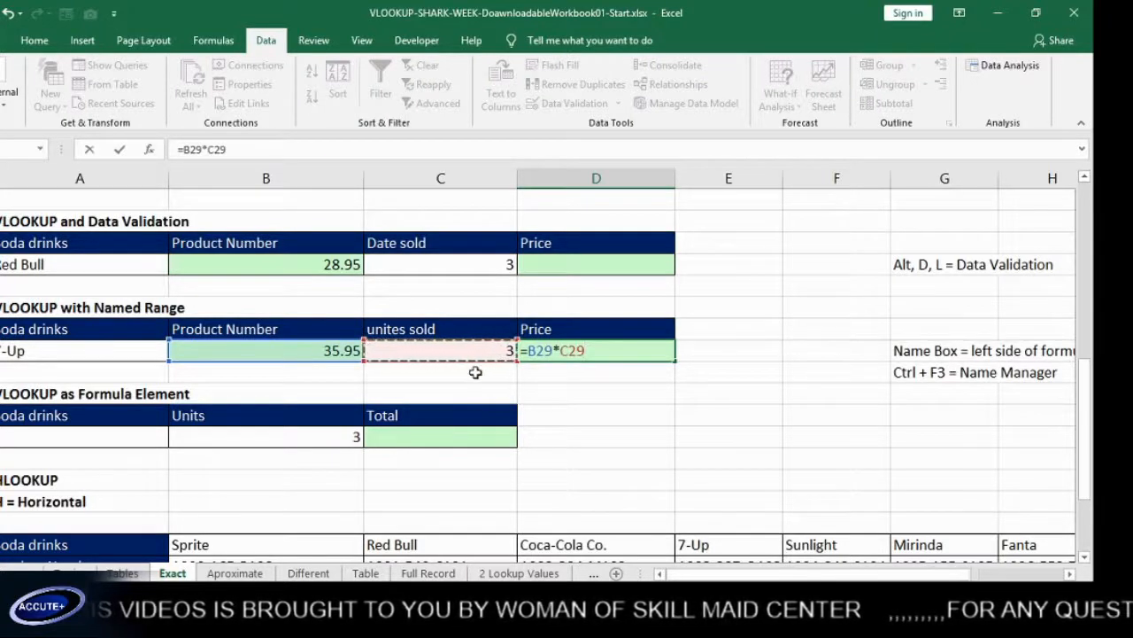
{"action": "key", "text": "Return"}
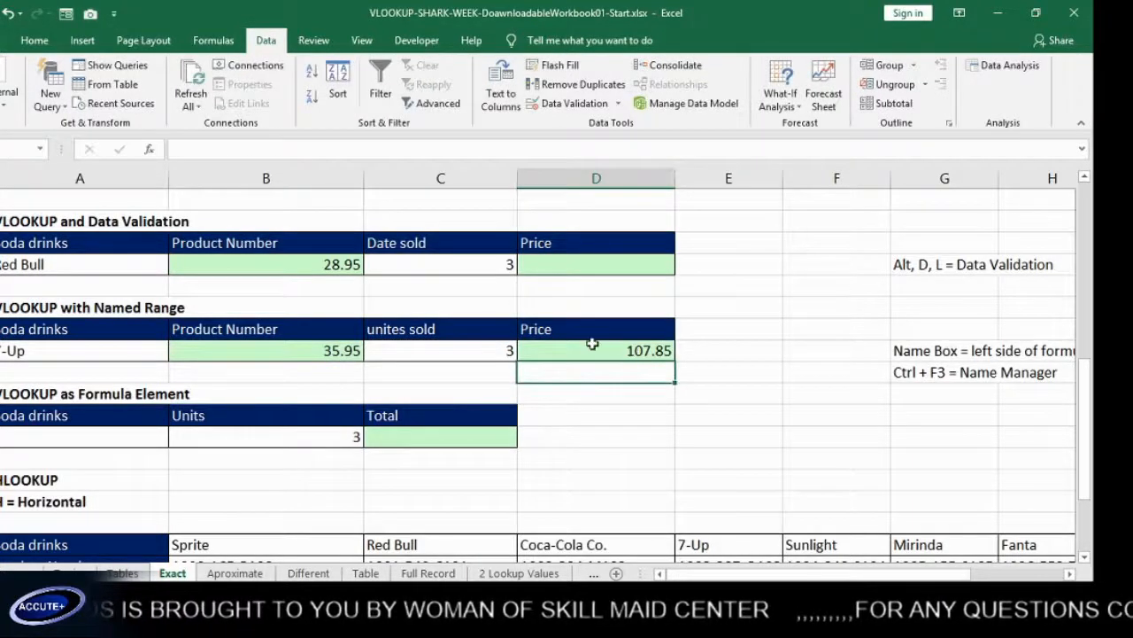
{"action": "left_click", "coordinate": [565, 352]}
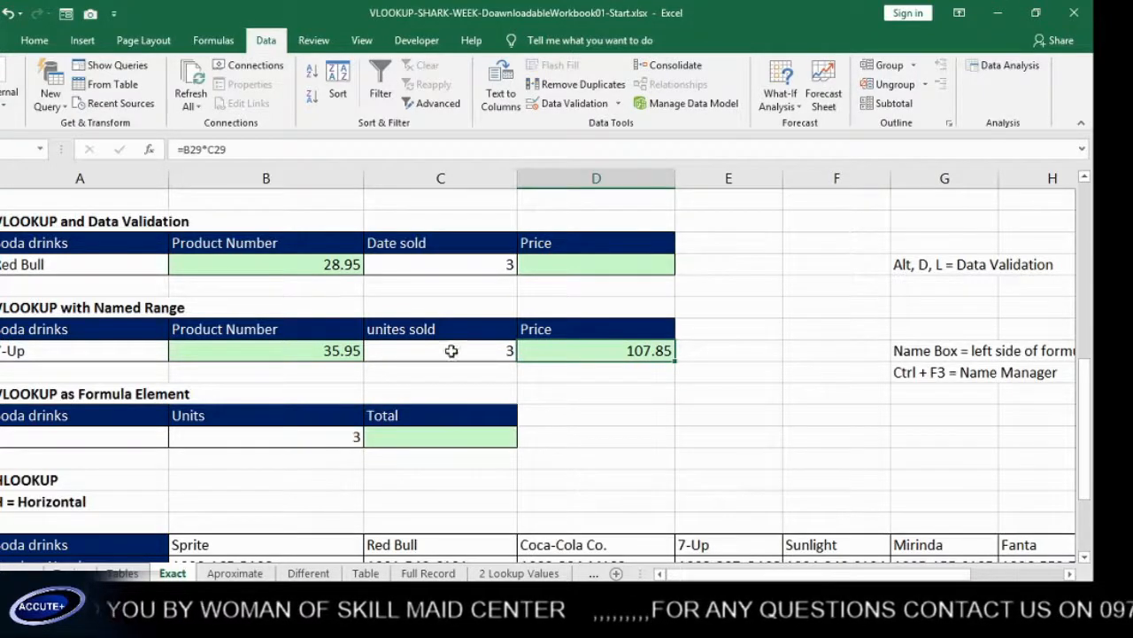
{"action": "left_click", "coordinate": [324, 351]}
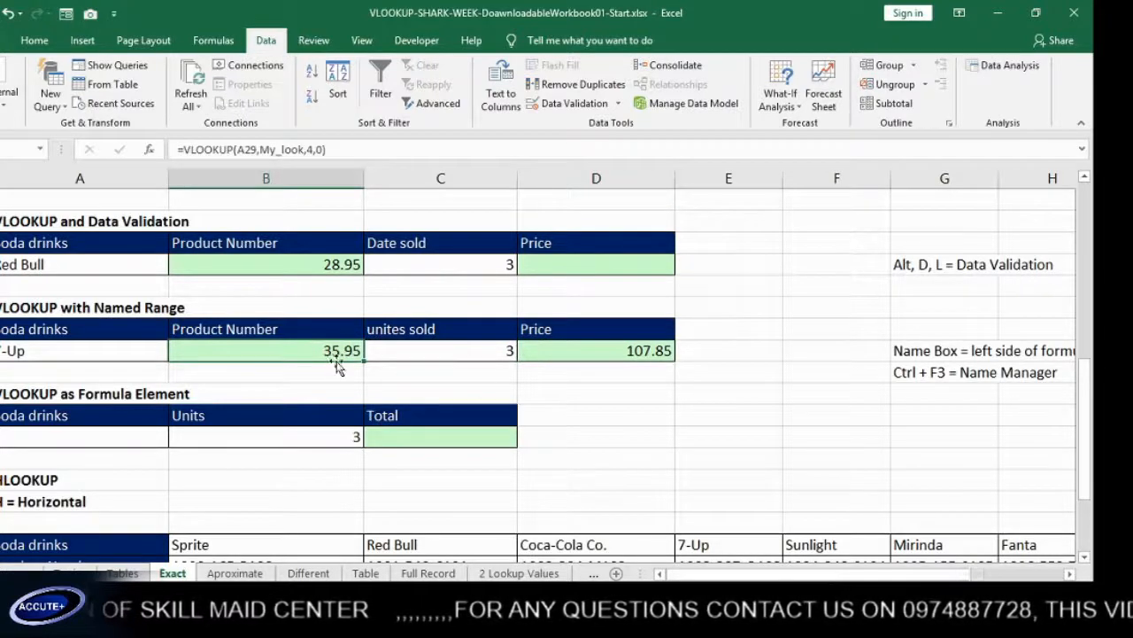
Step: Add list data validation with source =product to cell A33 under VLOOKUP as Formula Element and choose Coca-Cola Co
{"action": "left_click", "coordinate": [588, 353]}
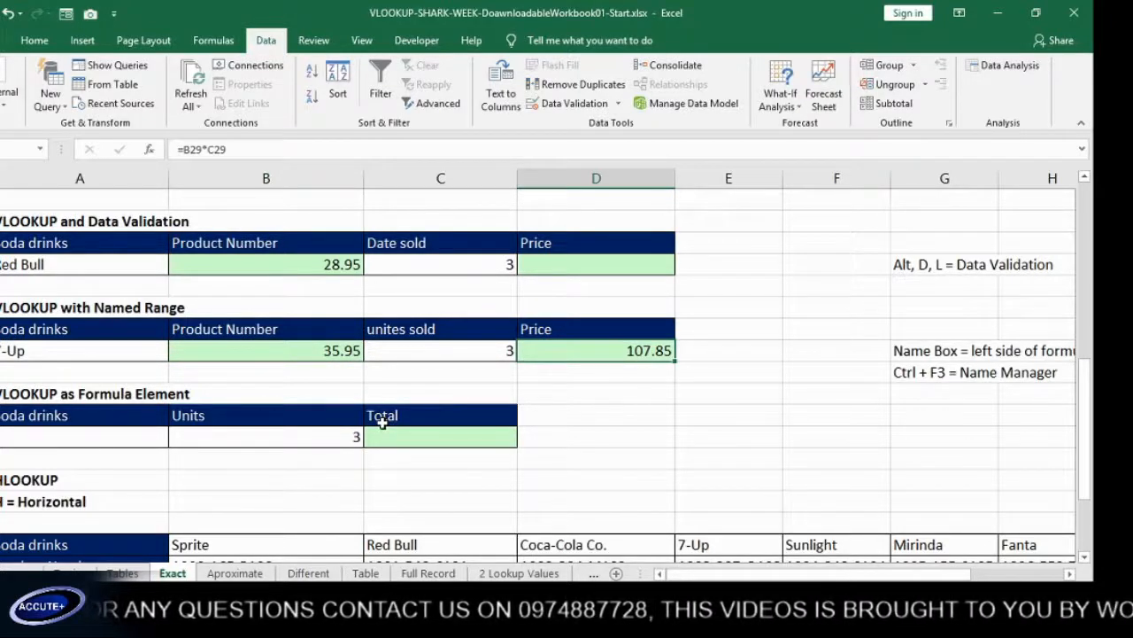
{"action": "left_click", "coordinate": [118, 434]}
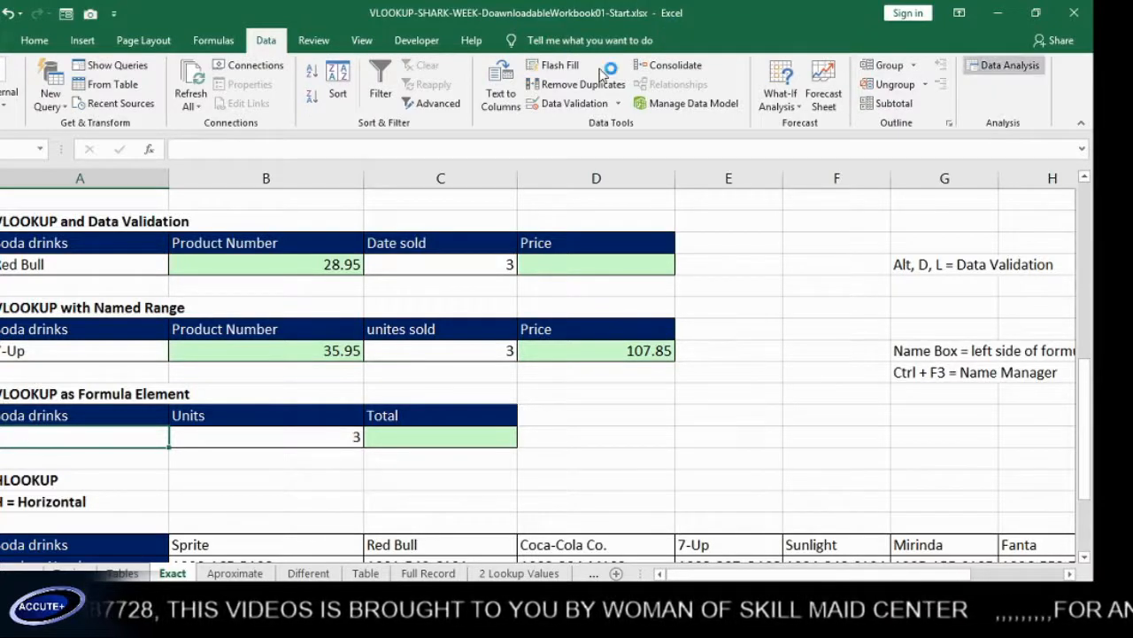
{"action": "left_click", "coordinate": [567, 103]}
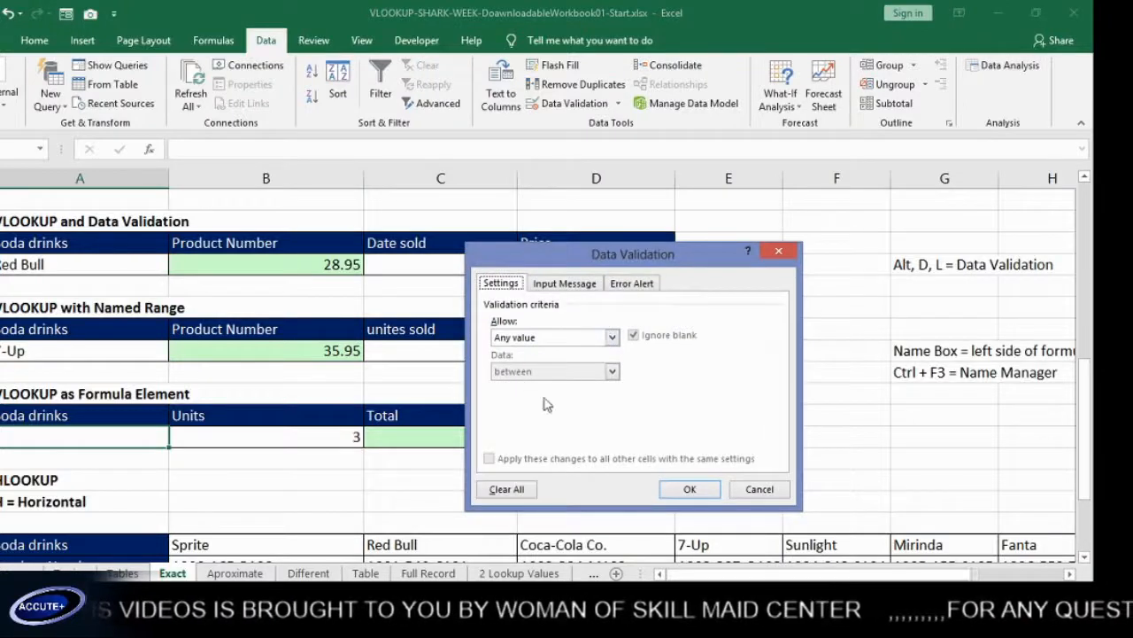
{"action": "left_click", "coordinate": [610, 337]}
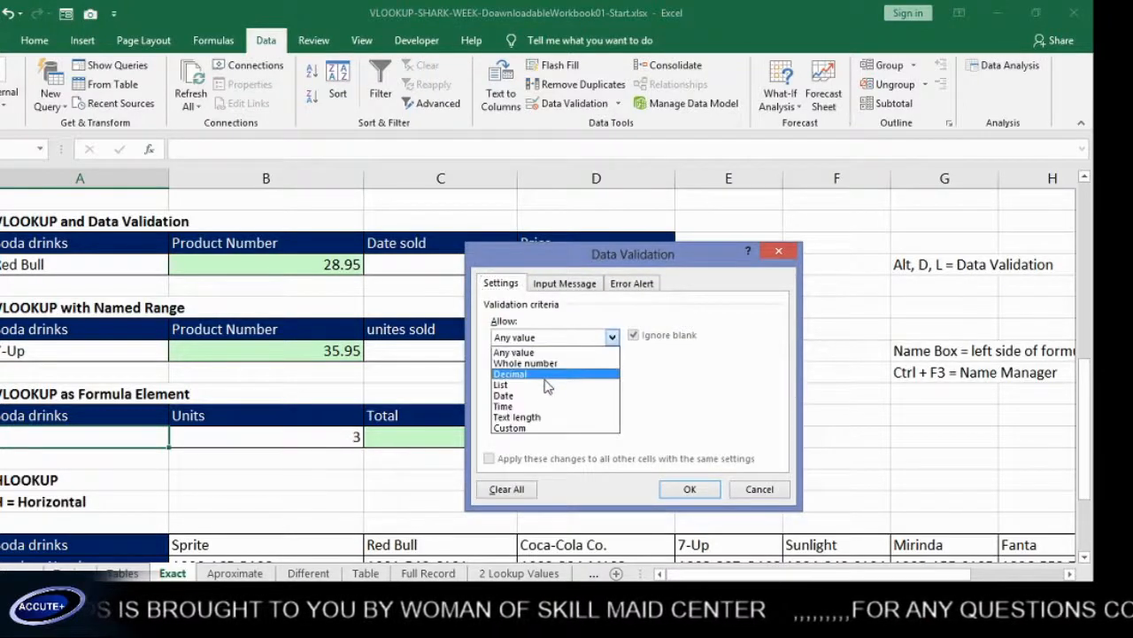
{"action": "left_click", "coordinate": [540, 386]}
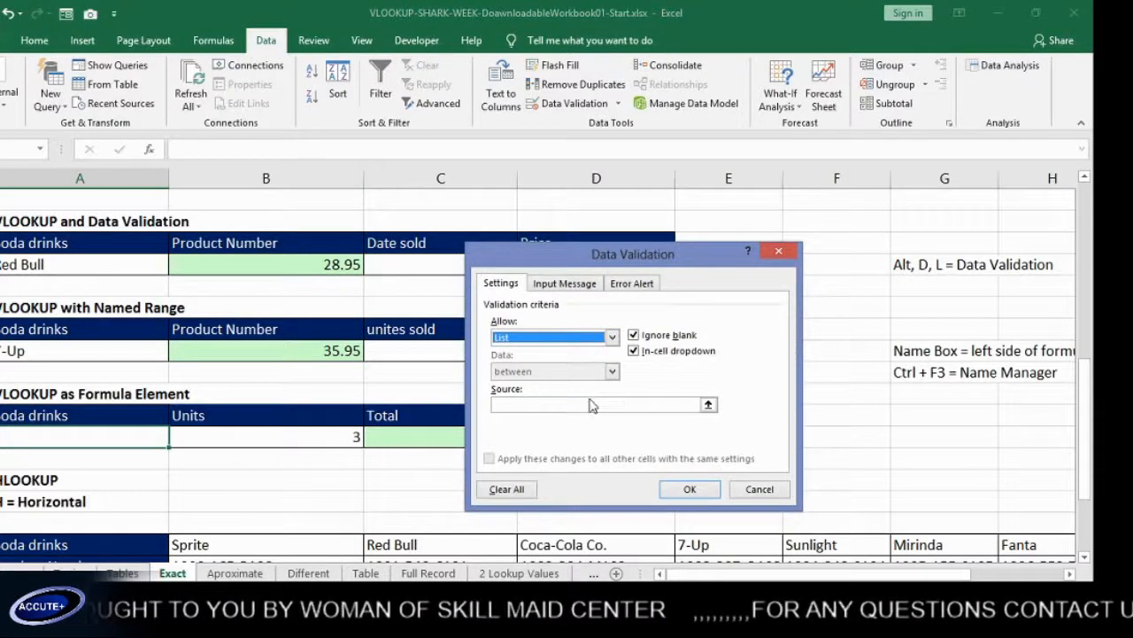
{"action": "left_click", "coordinate": [564, 408]}
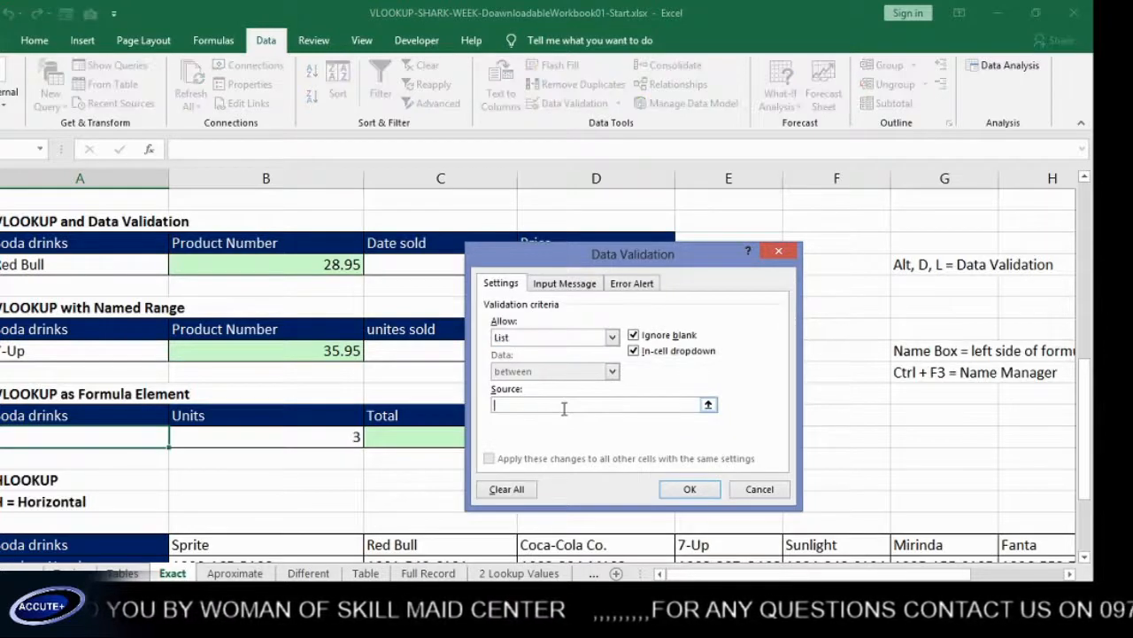
{"action": "key", "text": "F3"}
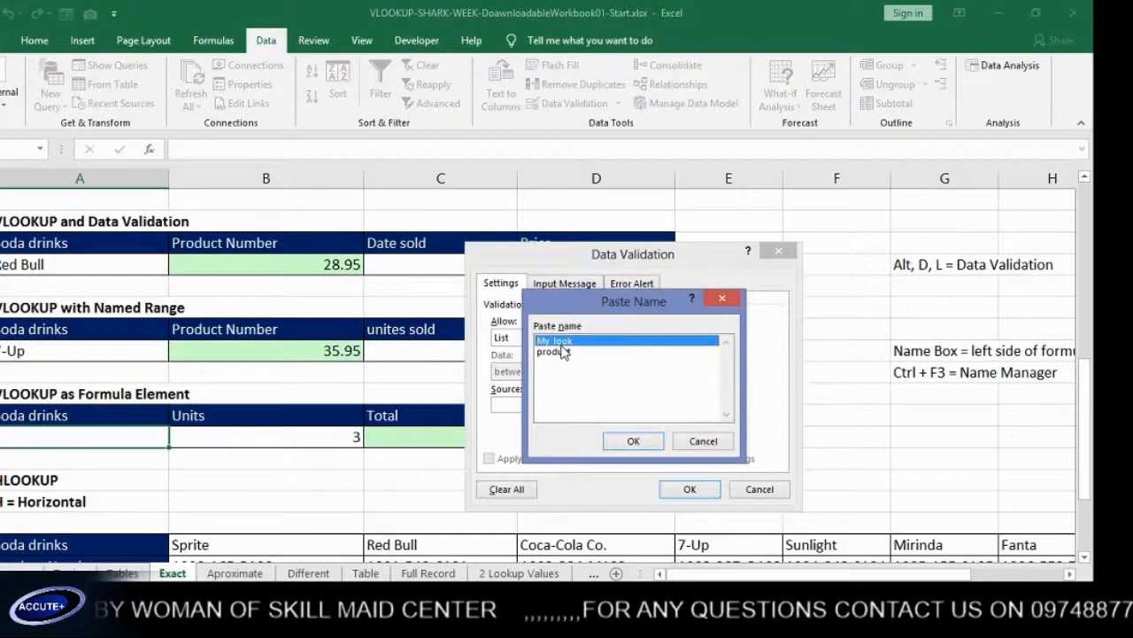
{"action": "double_click", "coordinate": [564, 352]}
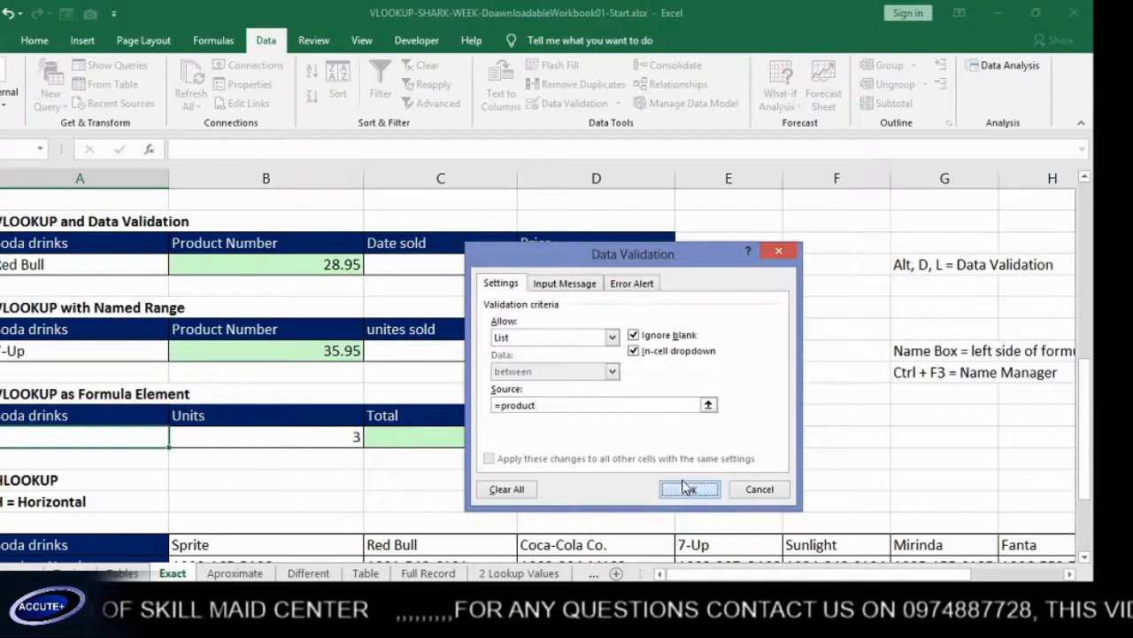
{"action": "left_click", "coordinate": [689, 488]}
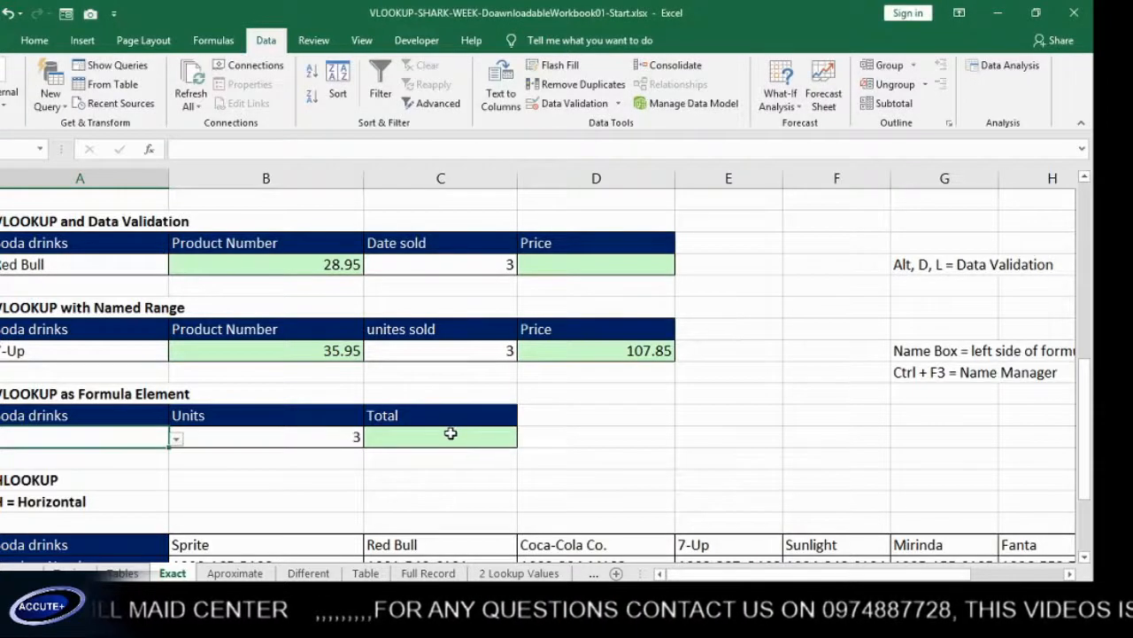
{"action": "left_click", "coordinate": [177, 438]}
{"action": "left_click", "coordinate": [101, 478]}
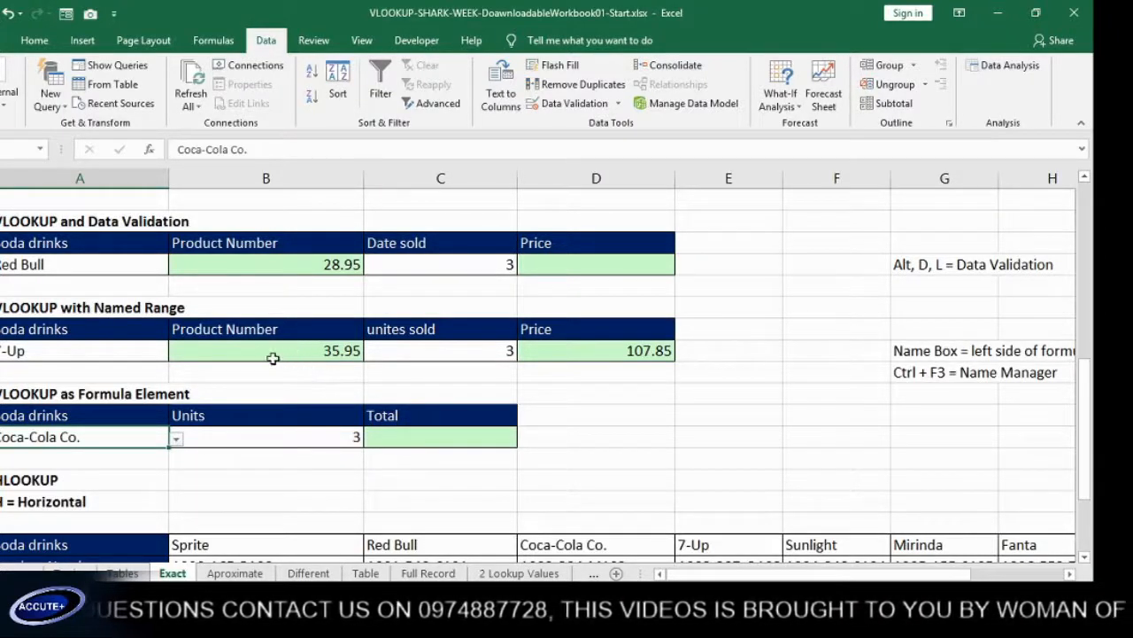
Step: Enter =VLOOKUP(A33,My_look,4,FALSE) in the Total cell C33 under VLOOKUP as Formula Element
{"action": "left_click", "coordinate": [420, 438]}
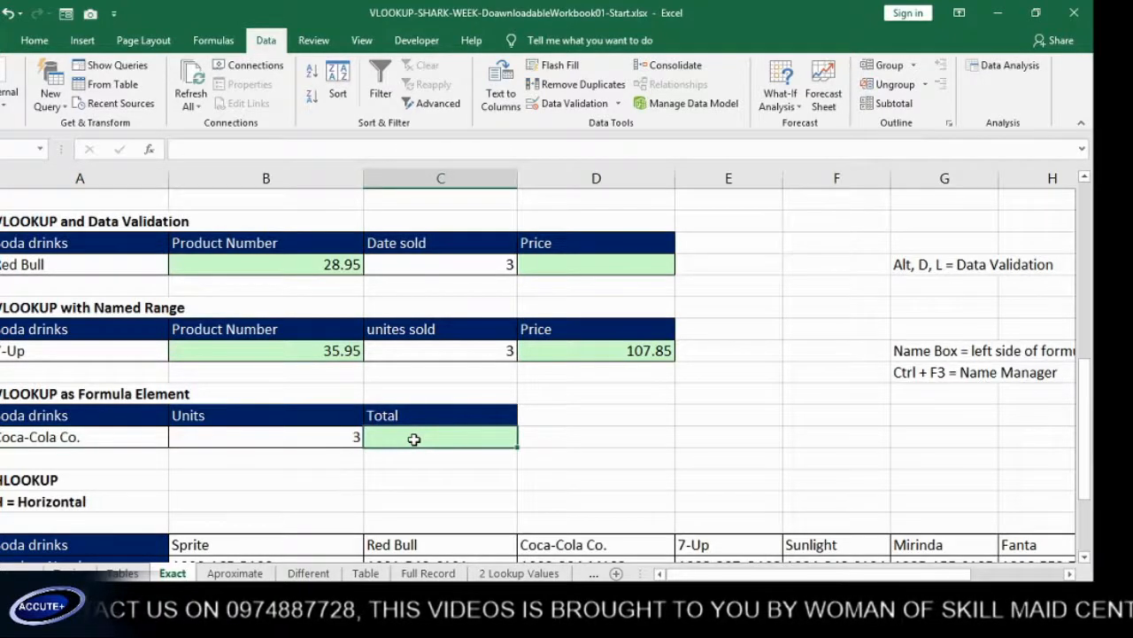
{"action": "type", "text": "="}
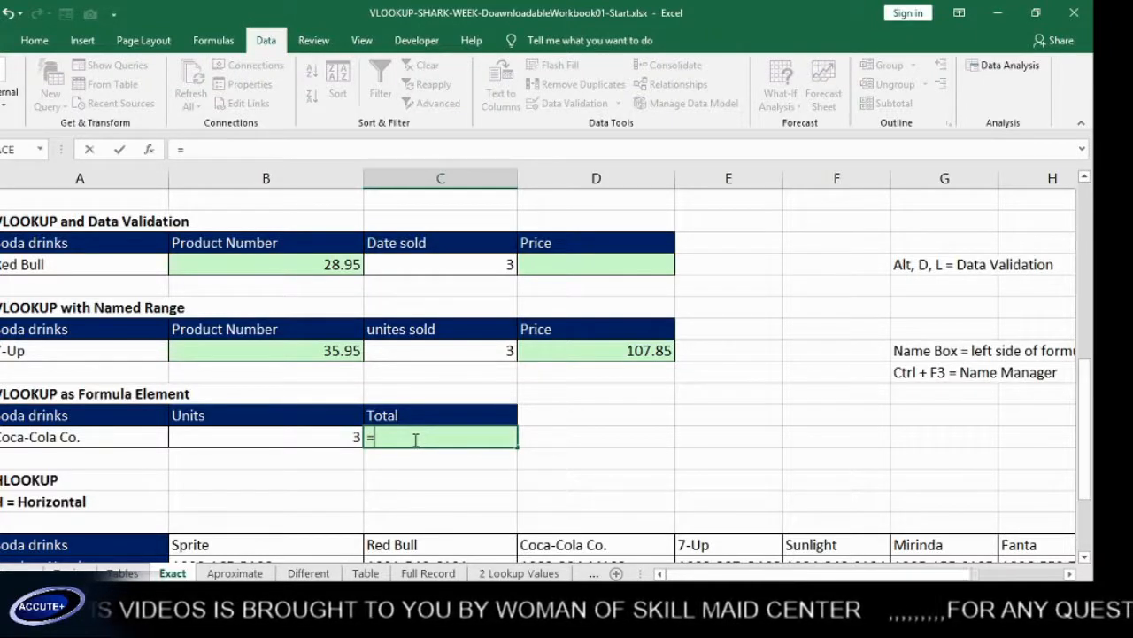
{"action": "type", "text": "v"}
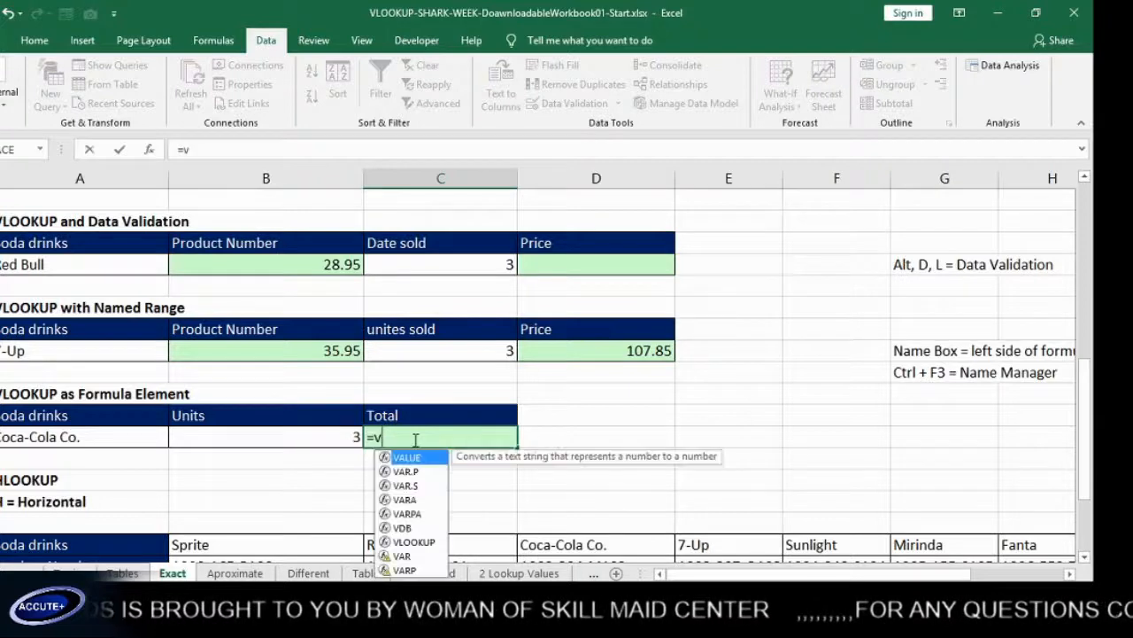
{"action": "type", "text": "l"}
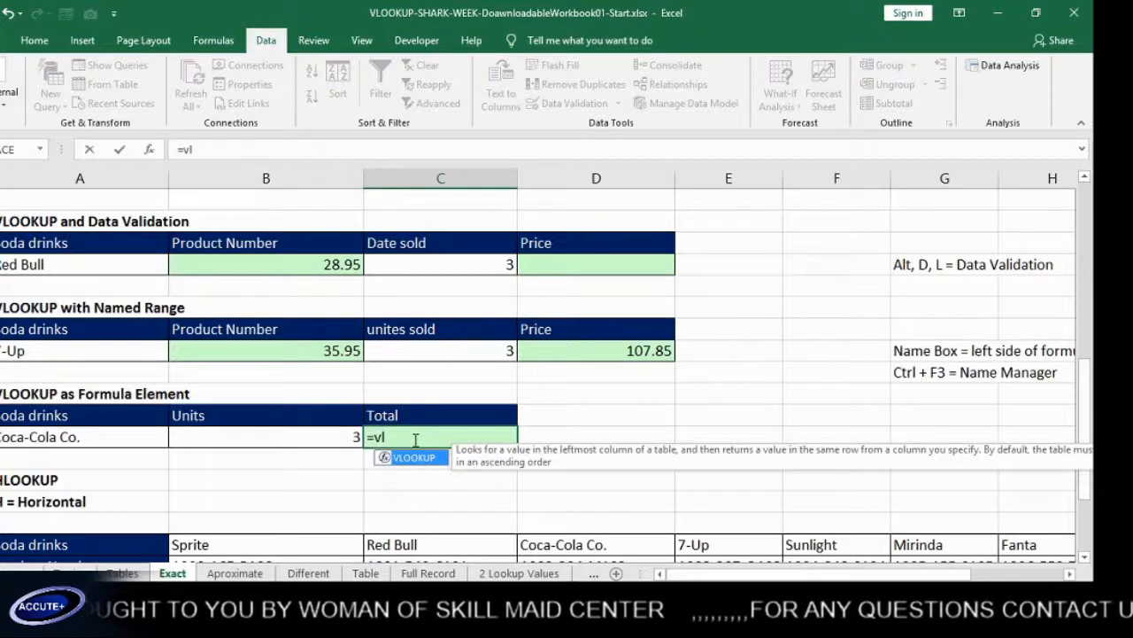
{"action": "key", "text": "Tab"}
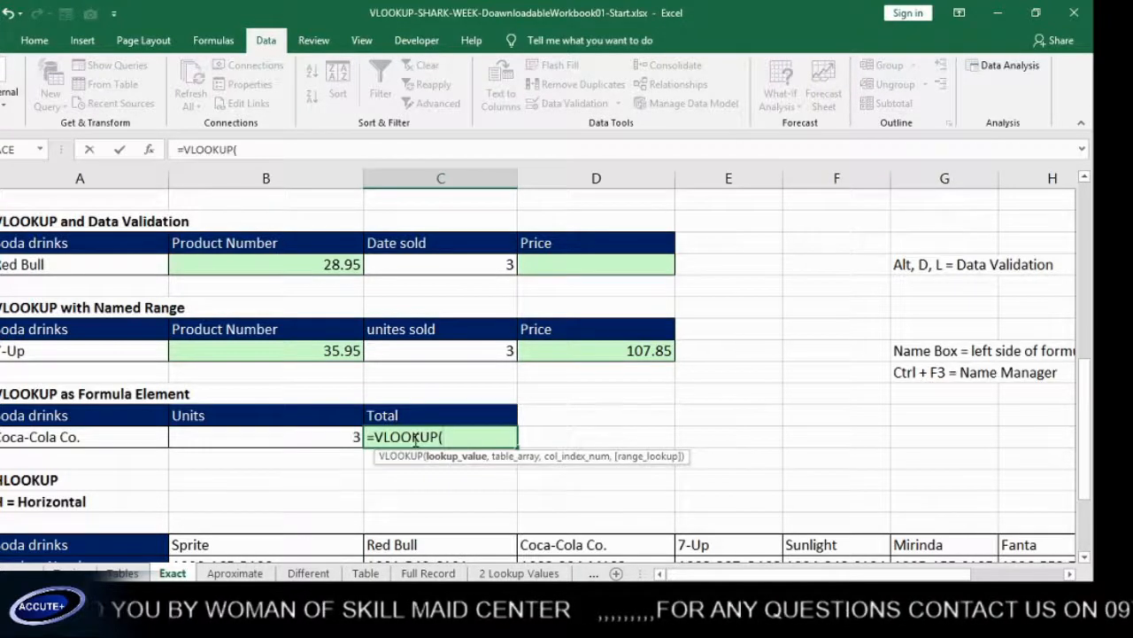
{"action": "left_click", "coordinate": [113, 436]}
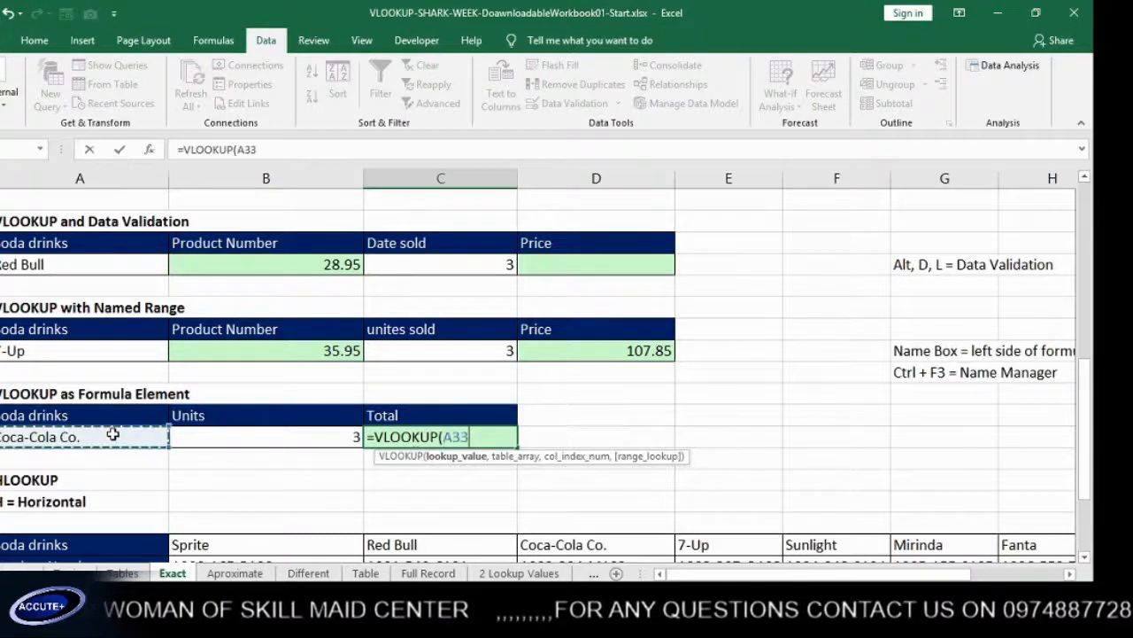
{"action": "type", "text": ","}
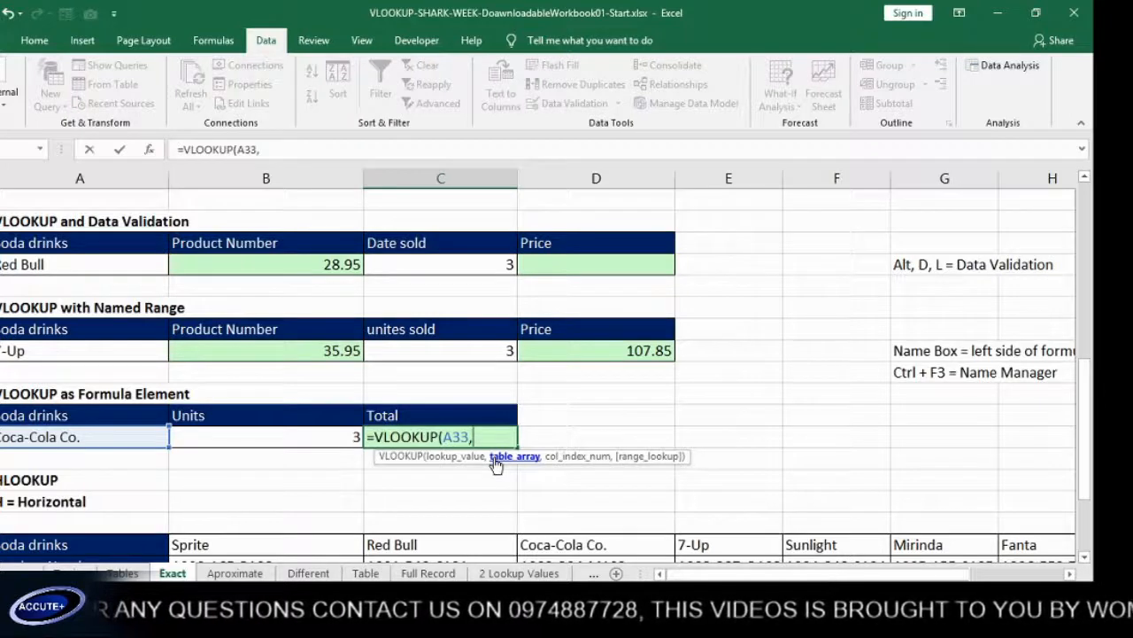
{"action": "key", "text": "F3"}
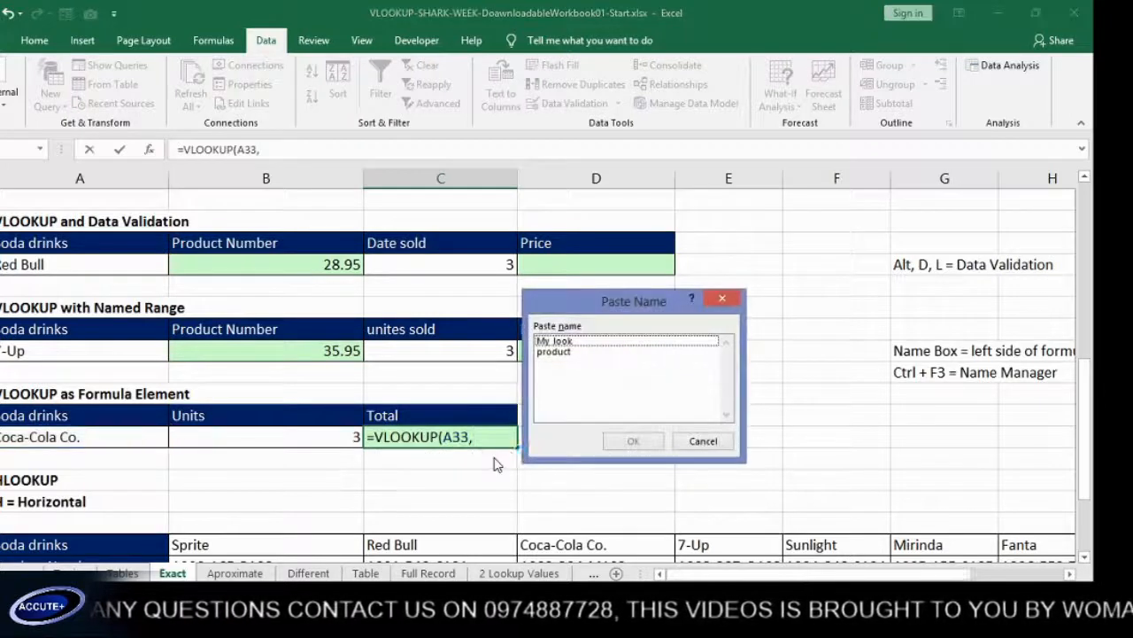
{"action": "double_click", "coordinate": [565, 341]}
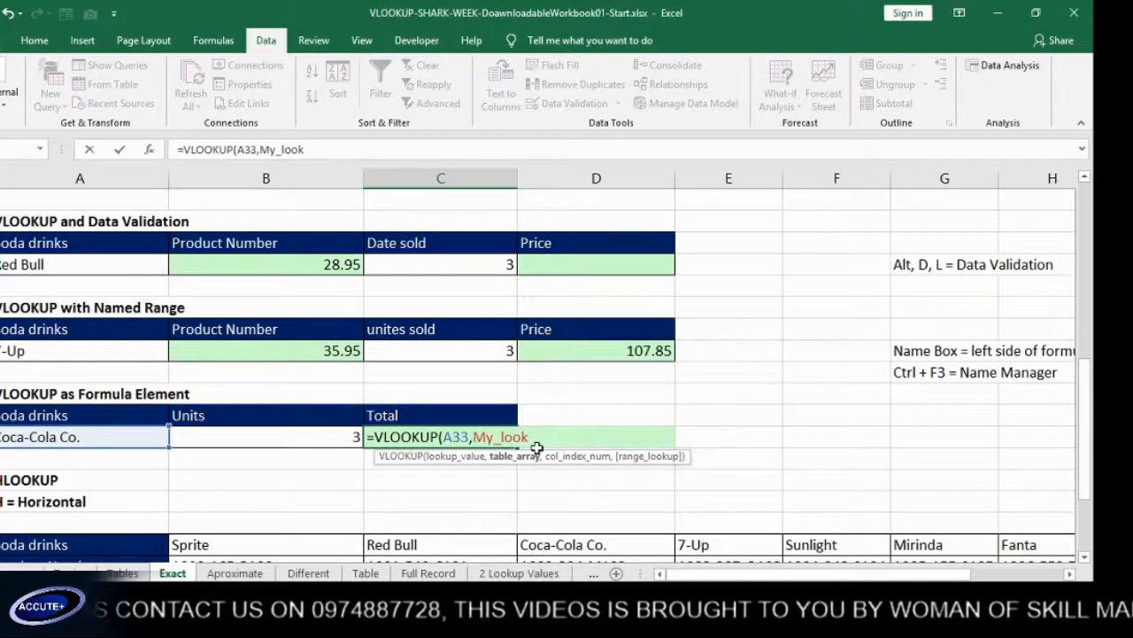
{"action": "type", "text": ","}
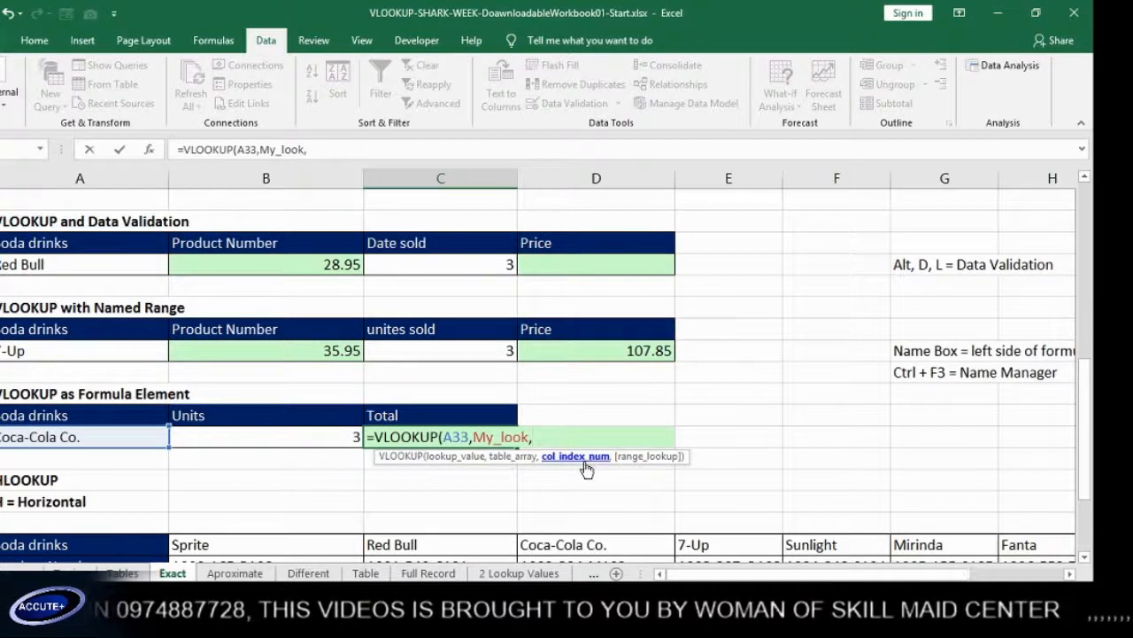
{"action": "type", "text": "4"}
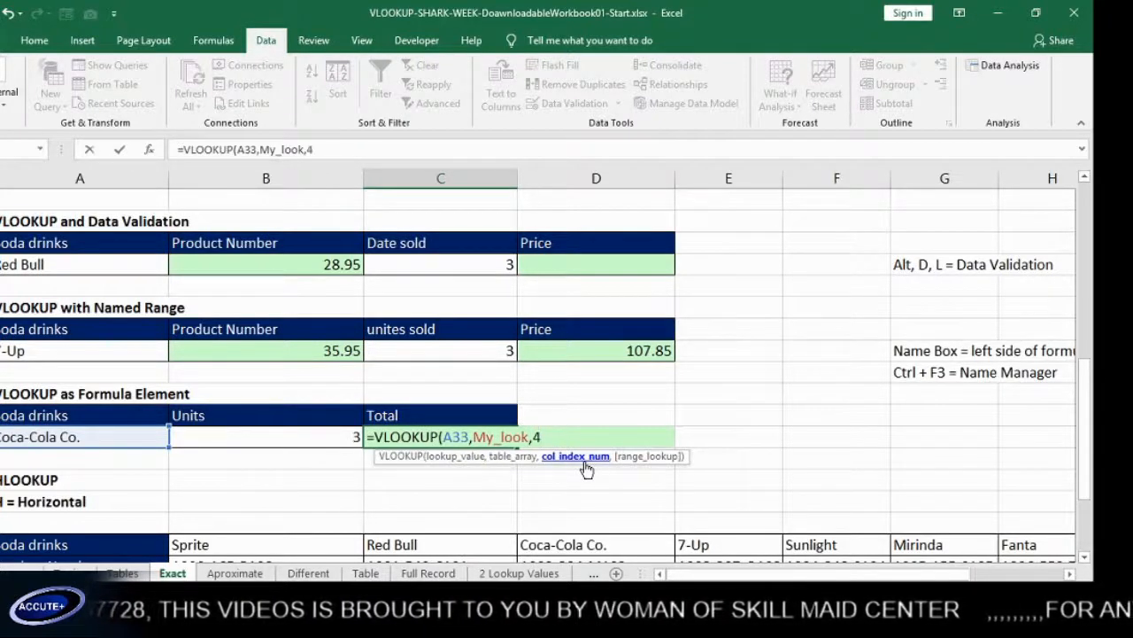
{"action": "type", "text": ","}
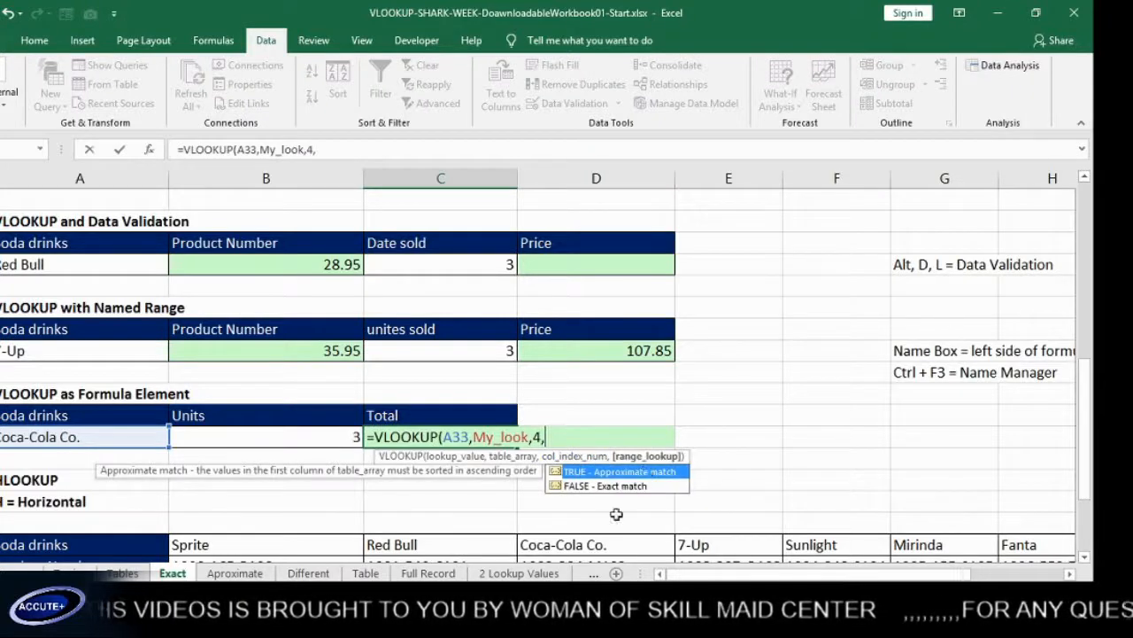
{"action": "double_click", "coordinate": [586, 488]}
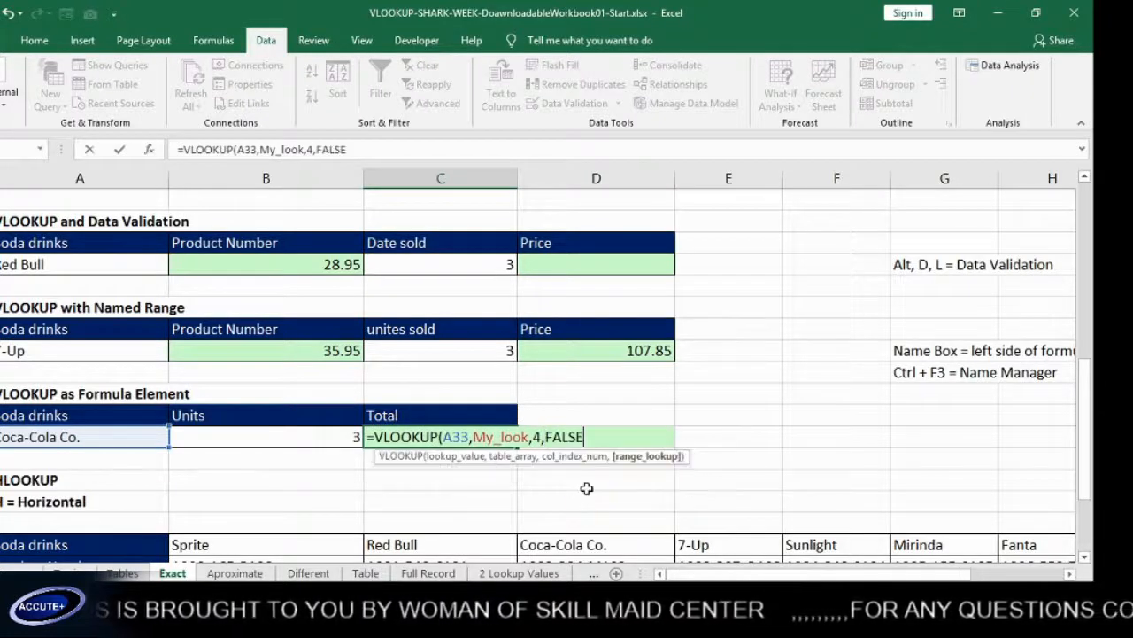
{"action": "type", "text": ")"}
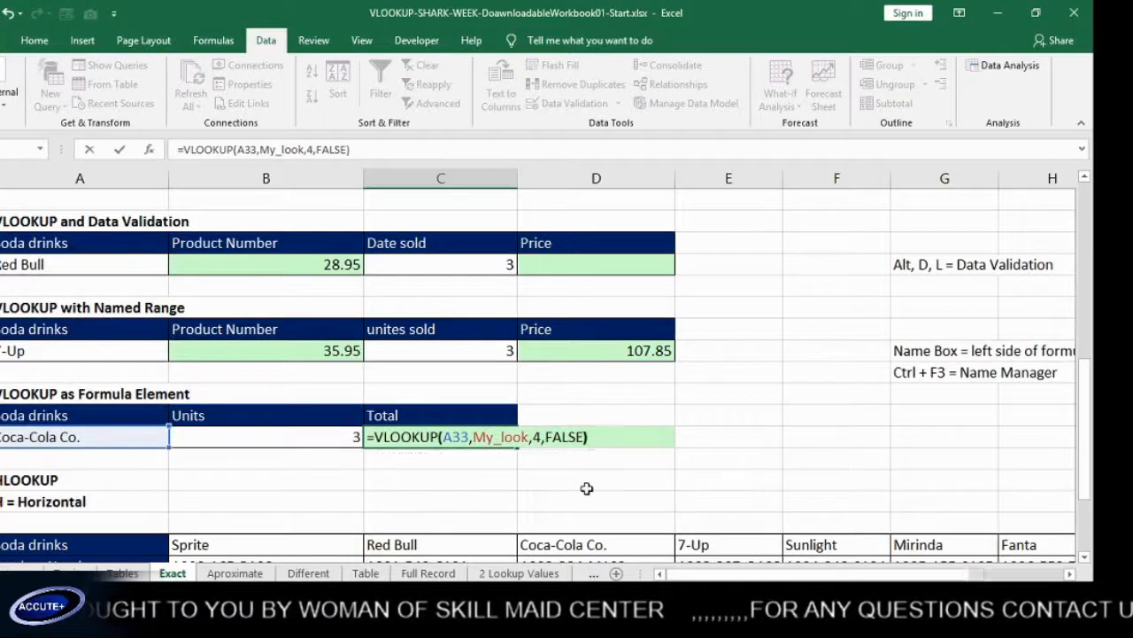
{"action": "key", "text": "Return"}
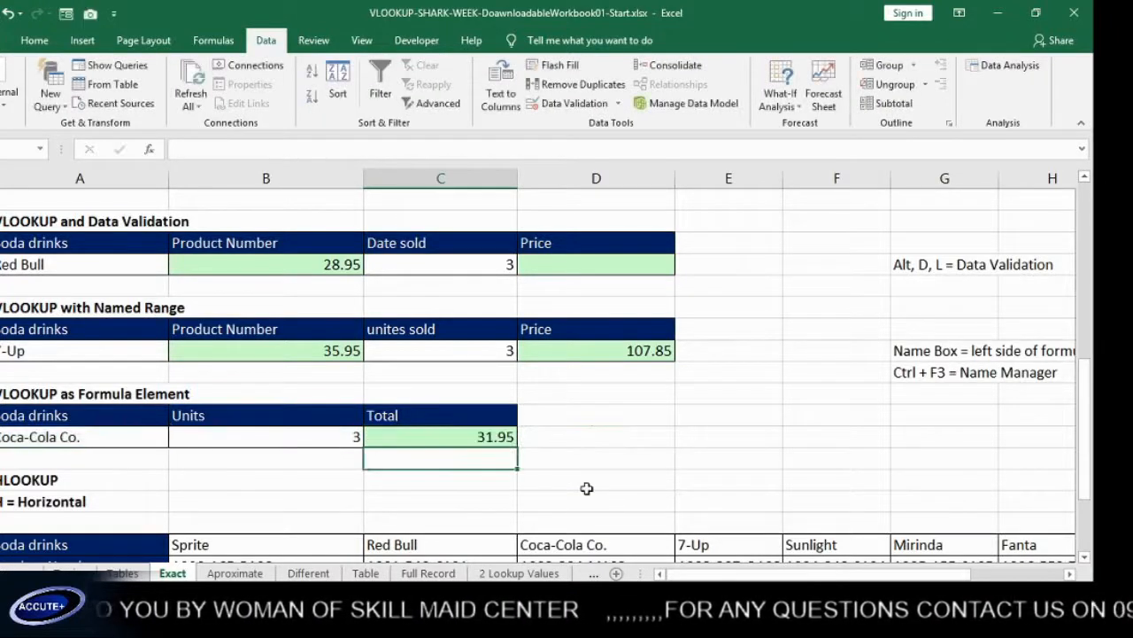
Step: Choose Coca-Cola Co. as the soda drink in A29 under VLOOKUP with Named Range
{"action": "left_click", "coordinate": [121, 366]}
{"action": "left_click", "coordinate": [124, 351]}
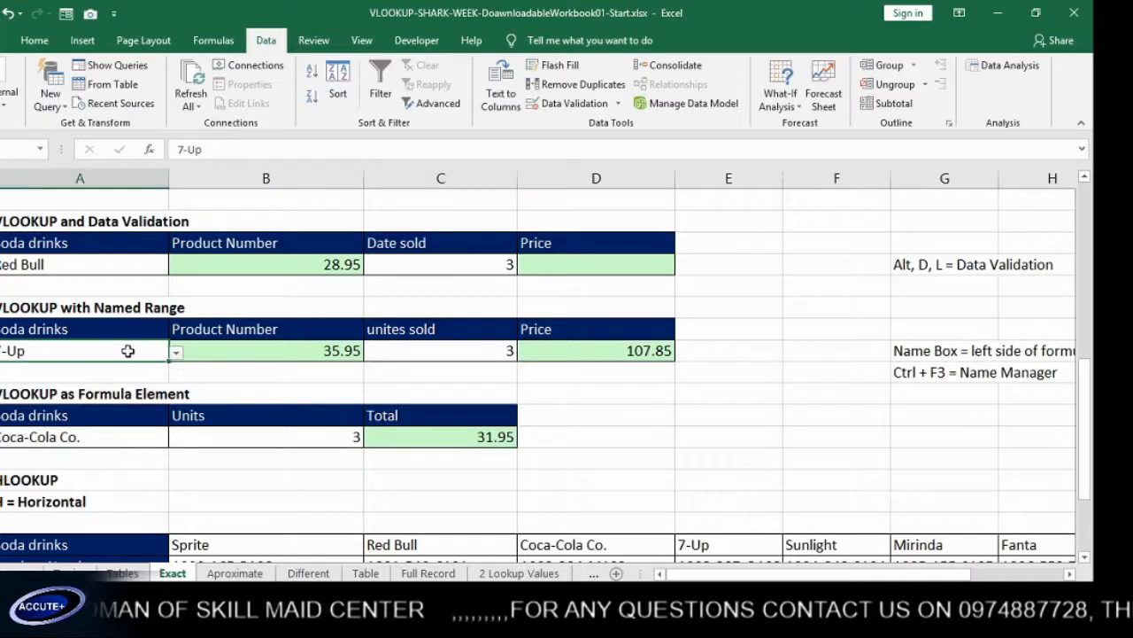
{"action": "left_click", "coordinate": [177, 353]}
{"action": "left_click", "coordinate": [81, 395]}
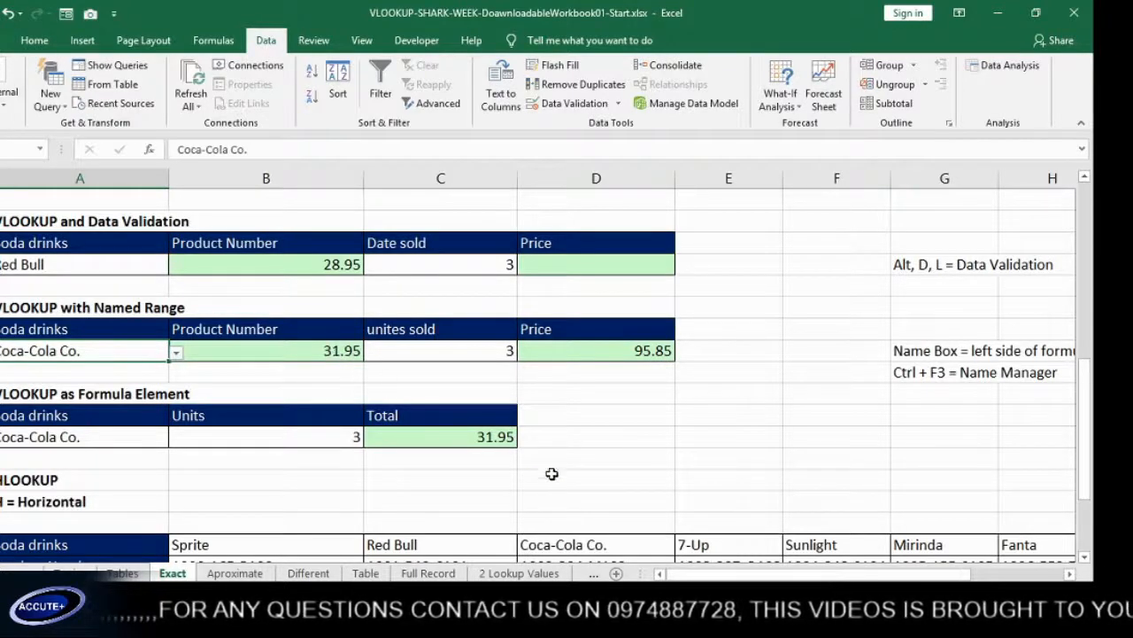
Step: Multiply the lookup in C33 by the units so the formula is =VLOOKUP(A33,My_look,4,FALSE)*B33
{"action": "double_click", "coordinate": [492, 440]}
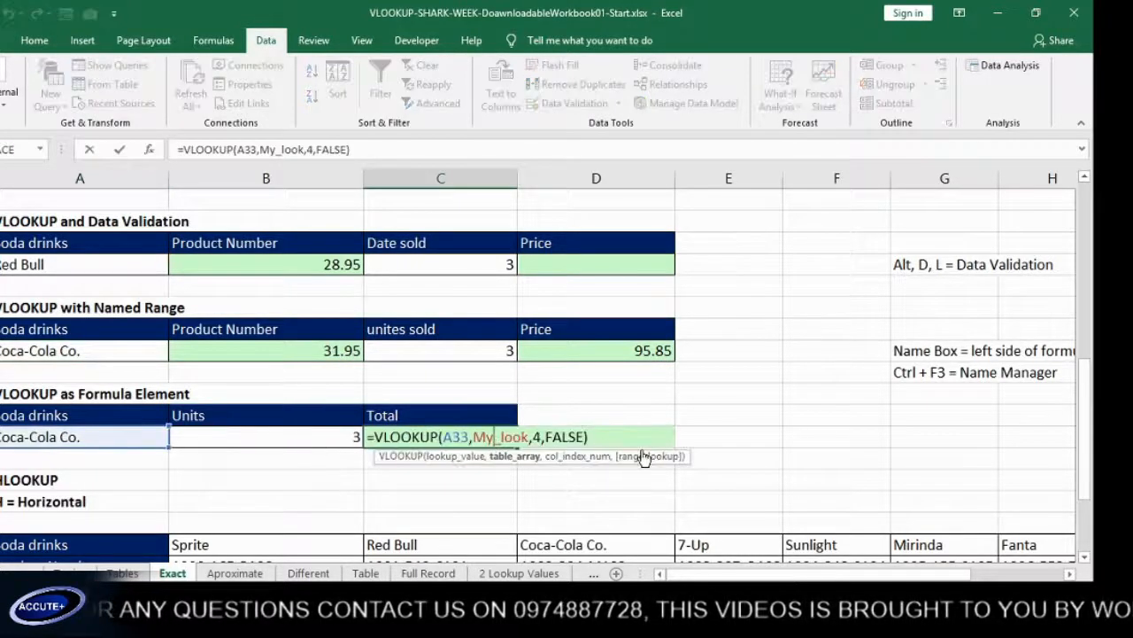
{"action": "left_click", "coordinate": [609, 435]}
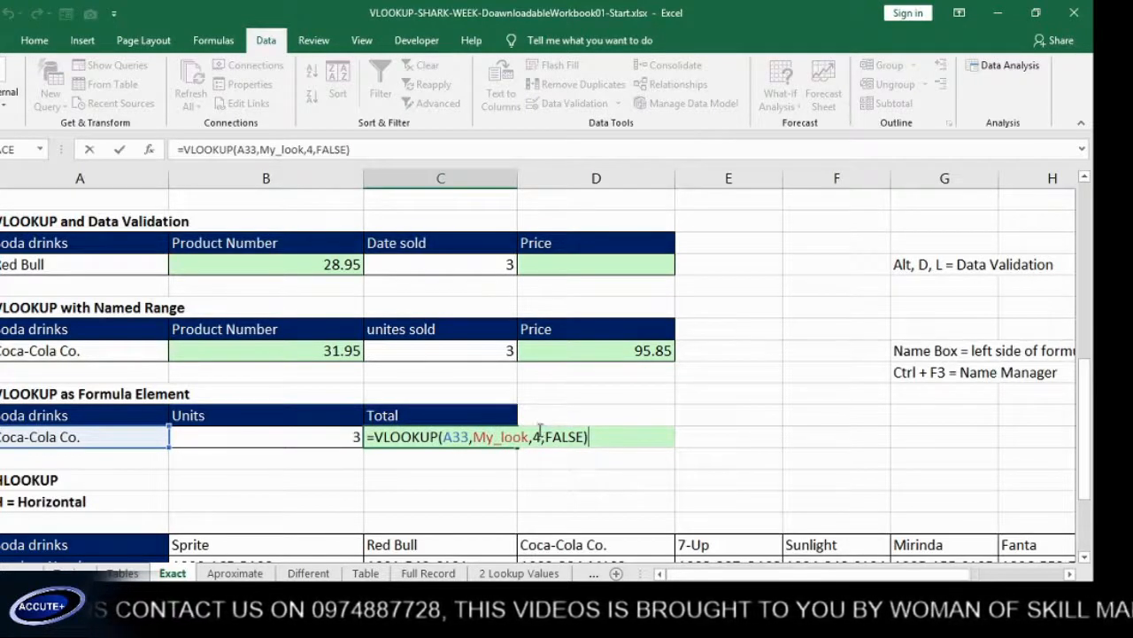
{"action": "type", "text": "*"}
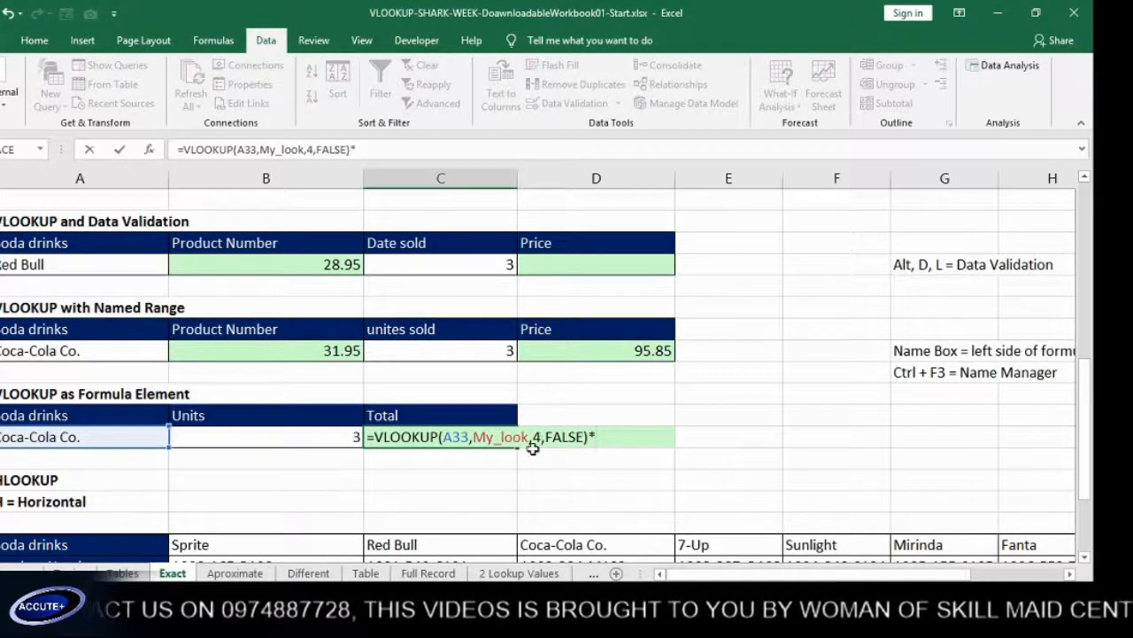
{"action": "left_click", "coordinate": [327, 443]}
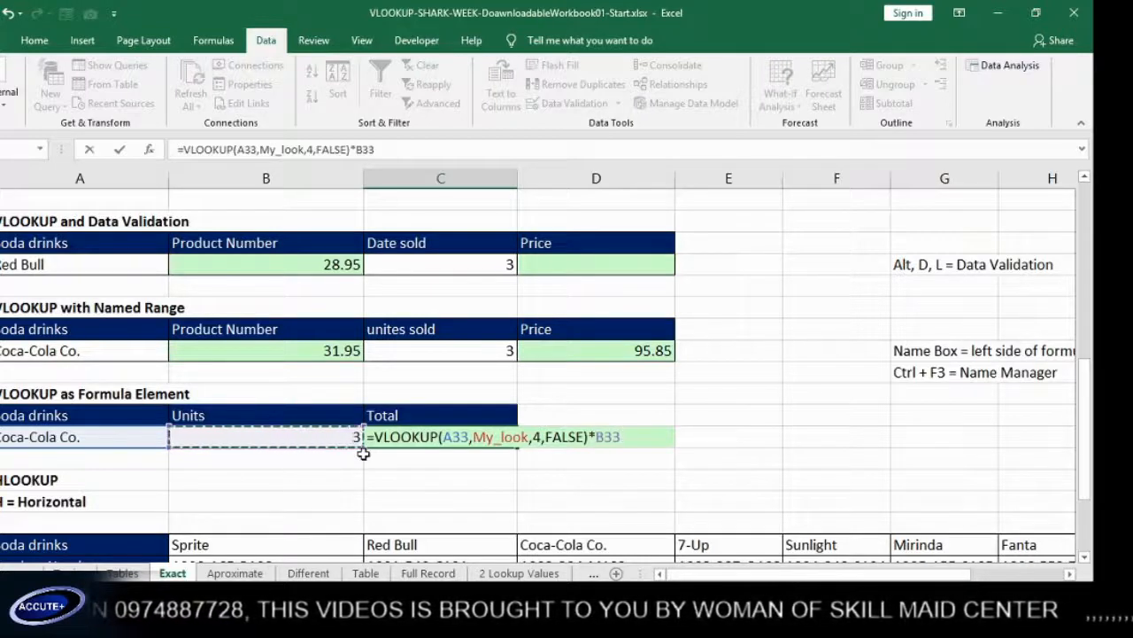
{"action": "key", "text": "Return"}
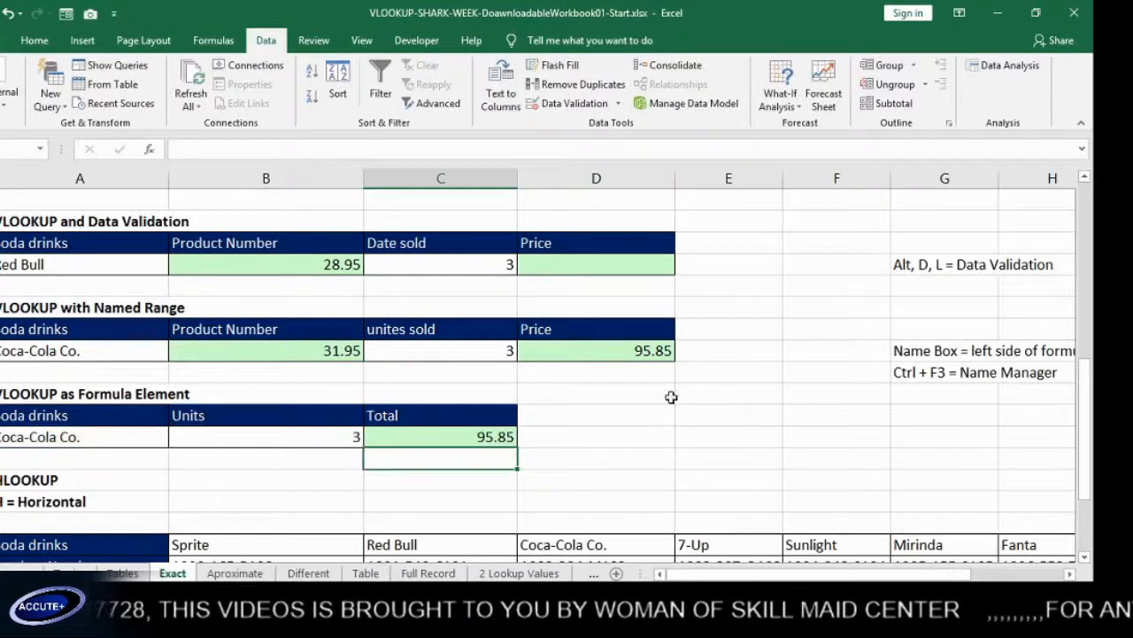
Step: Evaluate the Total formula in C33 step by step to its final result and close the evaluation
{"action": "left_click", "coordinate": [657, 352]}
{"action": "left_click", "coordinate": [420, 439]}
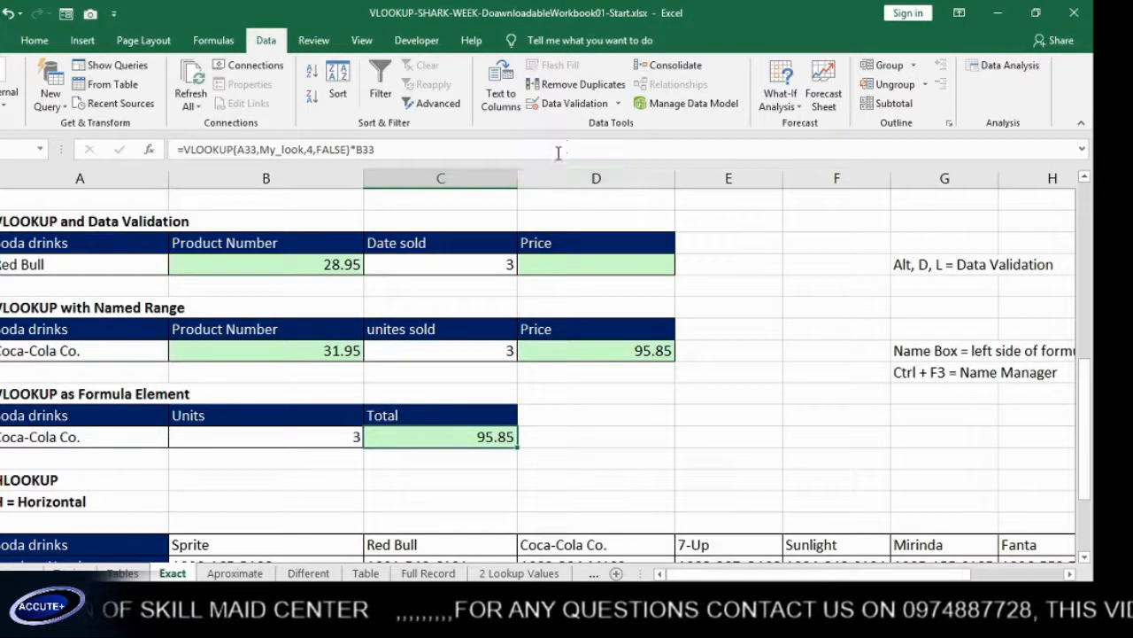
{"action": "left_click", "coordinate": [213, 40]}
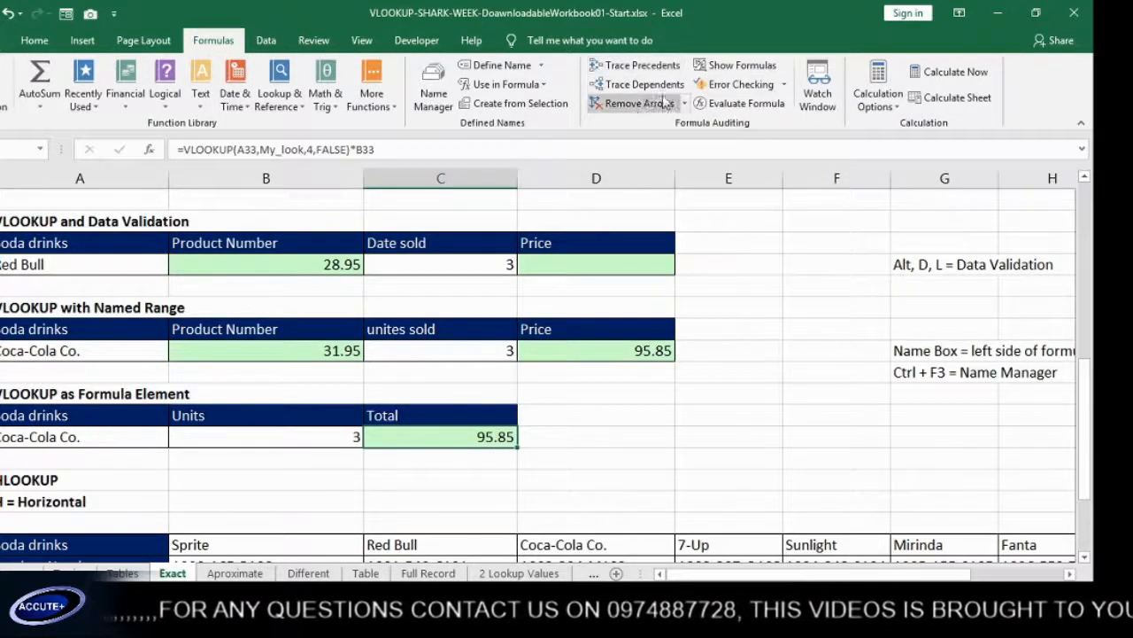
{"action": "left_click", "coordinate": [727, 103]}
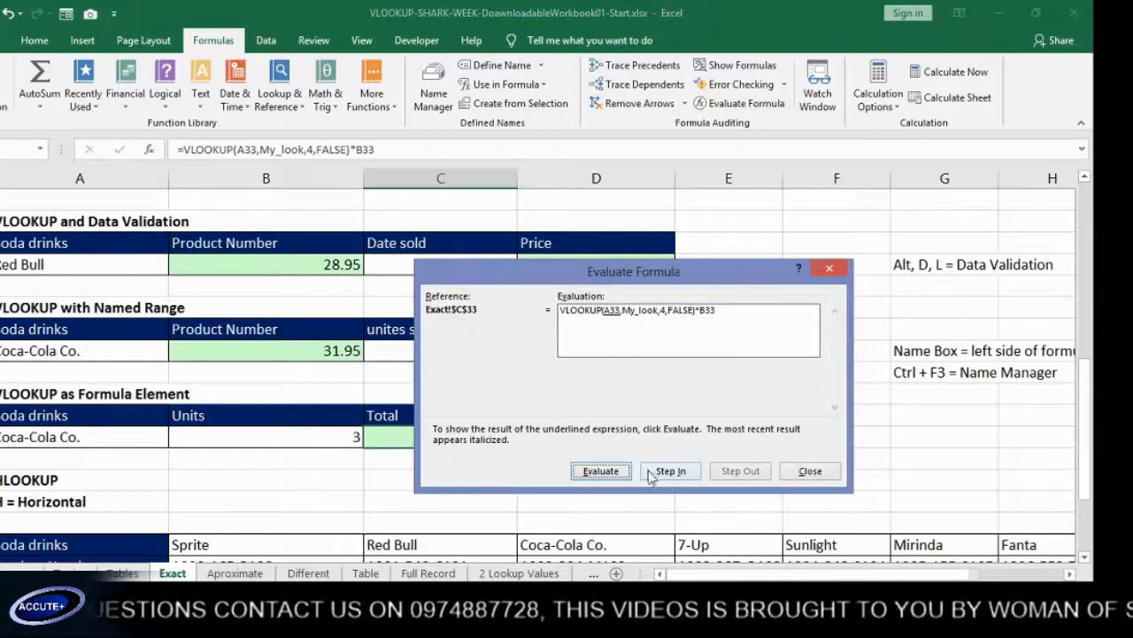
{"action": "left_click", "coordinate": [611, 473]}
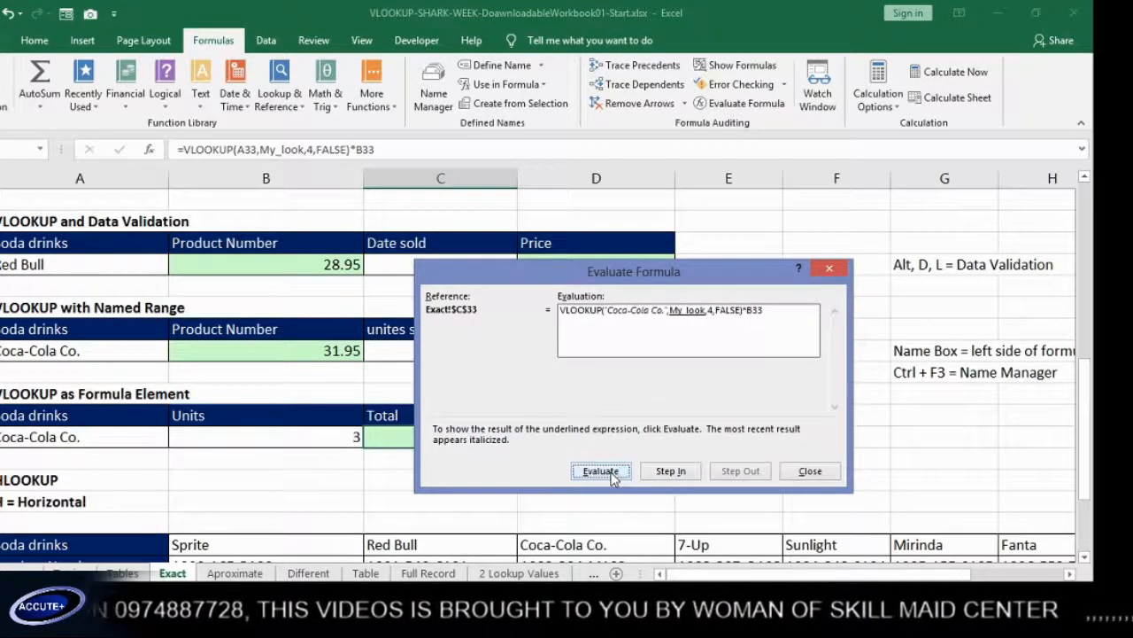
{"action": "left_click", "coordinate": [611, 474]}
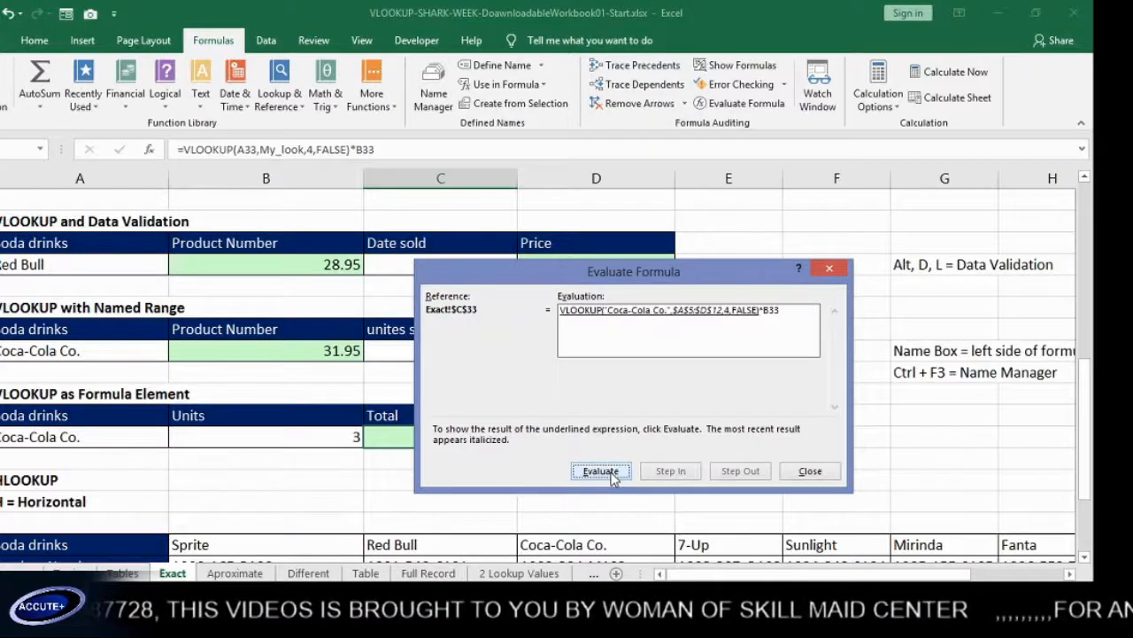
{"action": "left_click", "coordinate": [611, 474]}
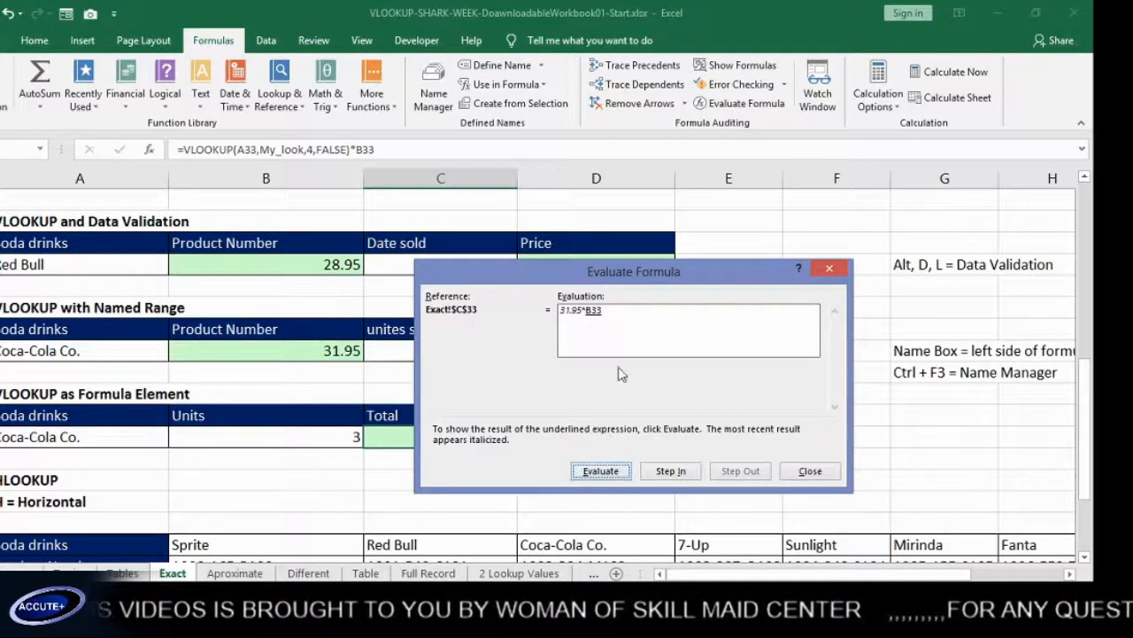
{"action": "left_click", "coordinate": [607, 476]}
{"action": "left_click", "coordinate": [608, 472]}
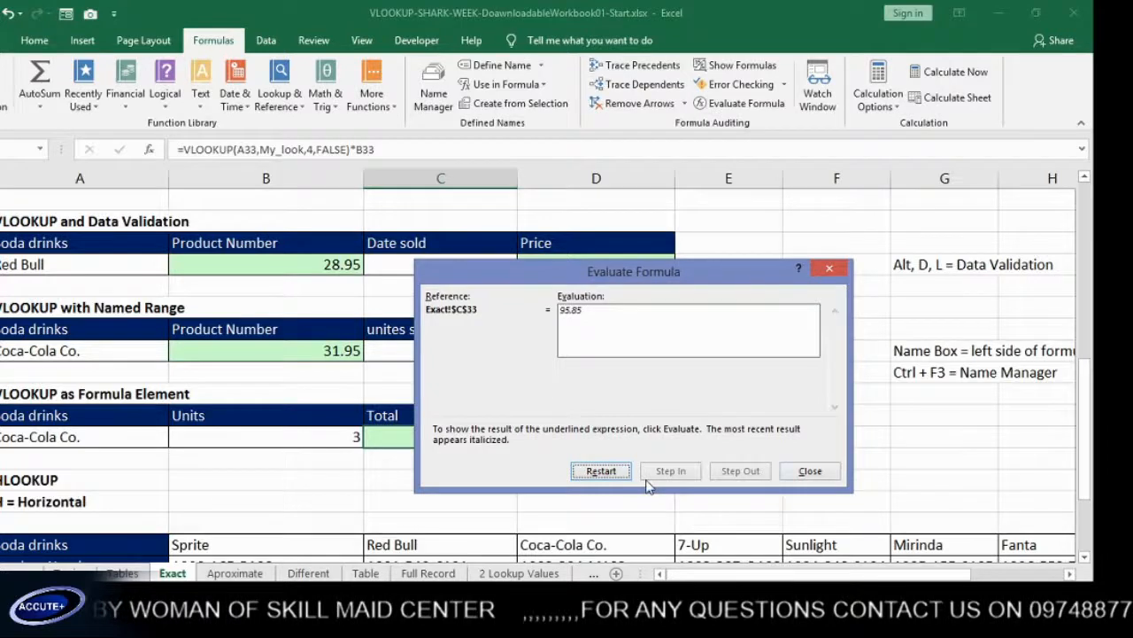
{"action": "left_click", "coordinate": [809, 470]}
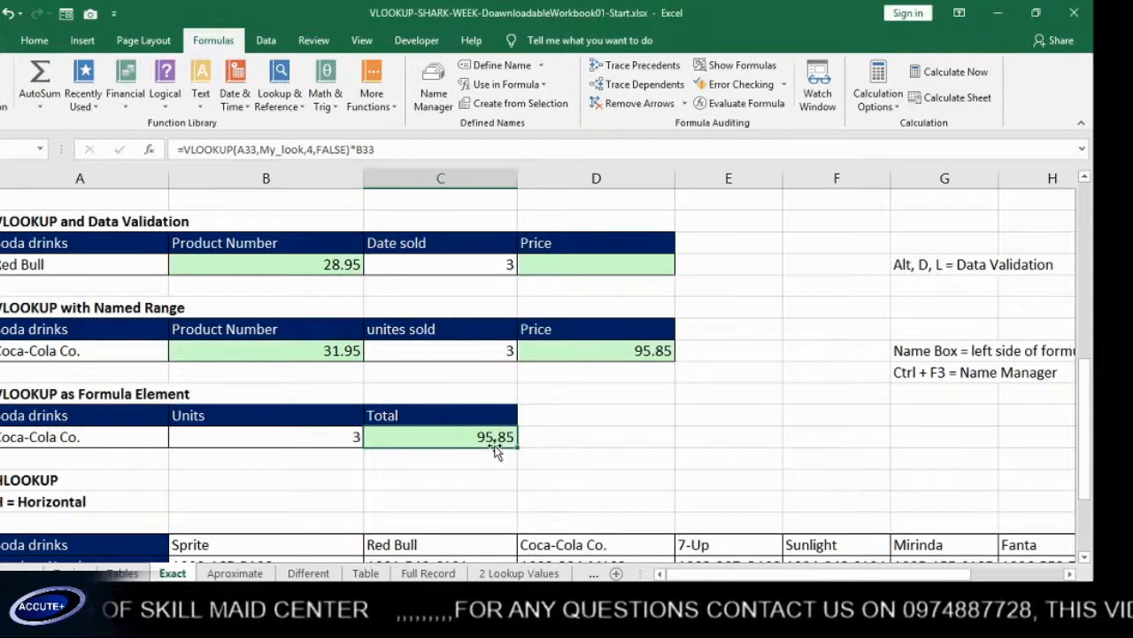
Step: Start an HLOOKUP formula in Price cell B44 of the HLOOKUP section, using soda drink cell A44 as the lookup value
{"action": "scroll", "coordinate": [496, 452], "scroll_direction": "down", "scroll_amount": 2}
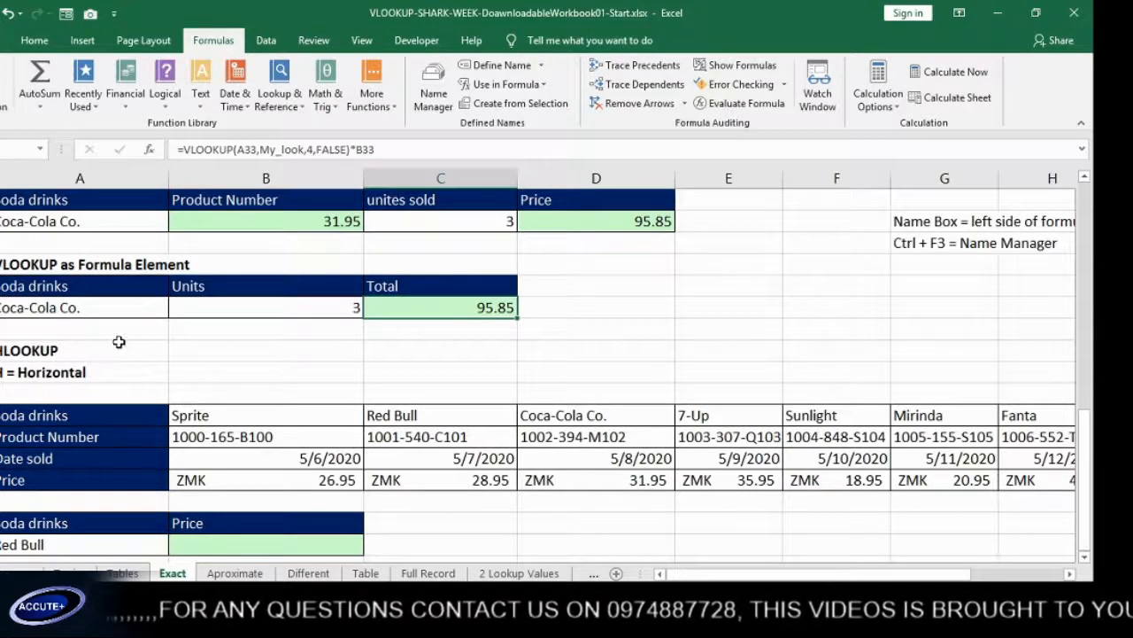
{"action": "scroll", "coordinate": [151, 367], "scroll_direction": "down", "scroll_amount": 2}
{"action": "scroll", "coordinate": [177, 394], "scroll_direction": "up", "scroll_amount": 1}
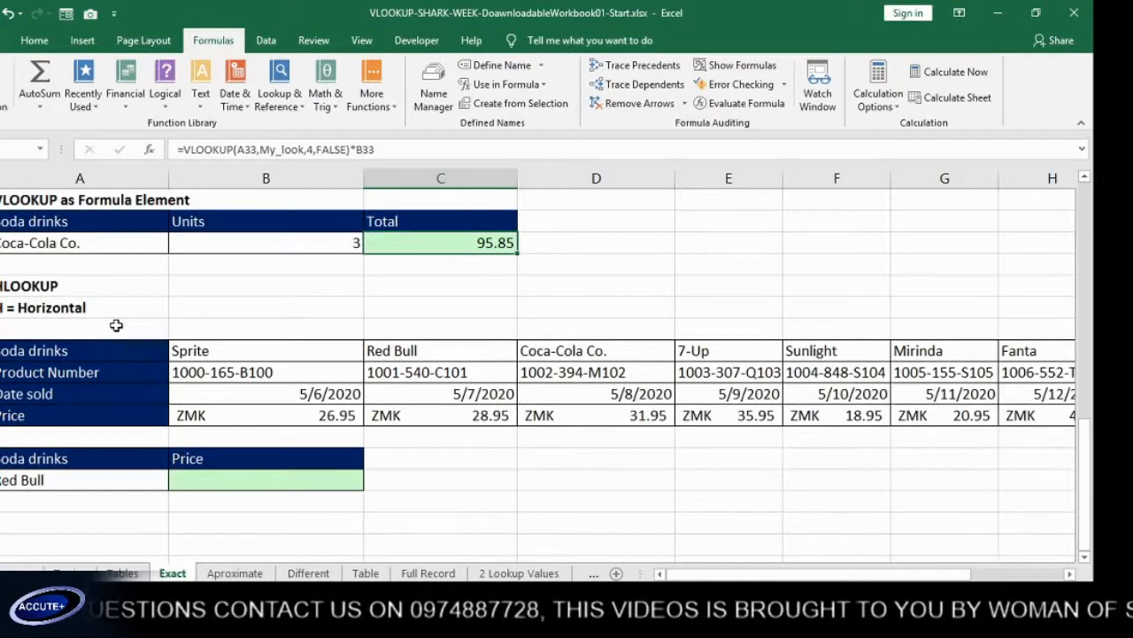
{"action": "scroll", "coordinate": [116, 325], "scroll_direction": "up", "scroll_amount": 3, "text": "ctrl"}
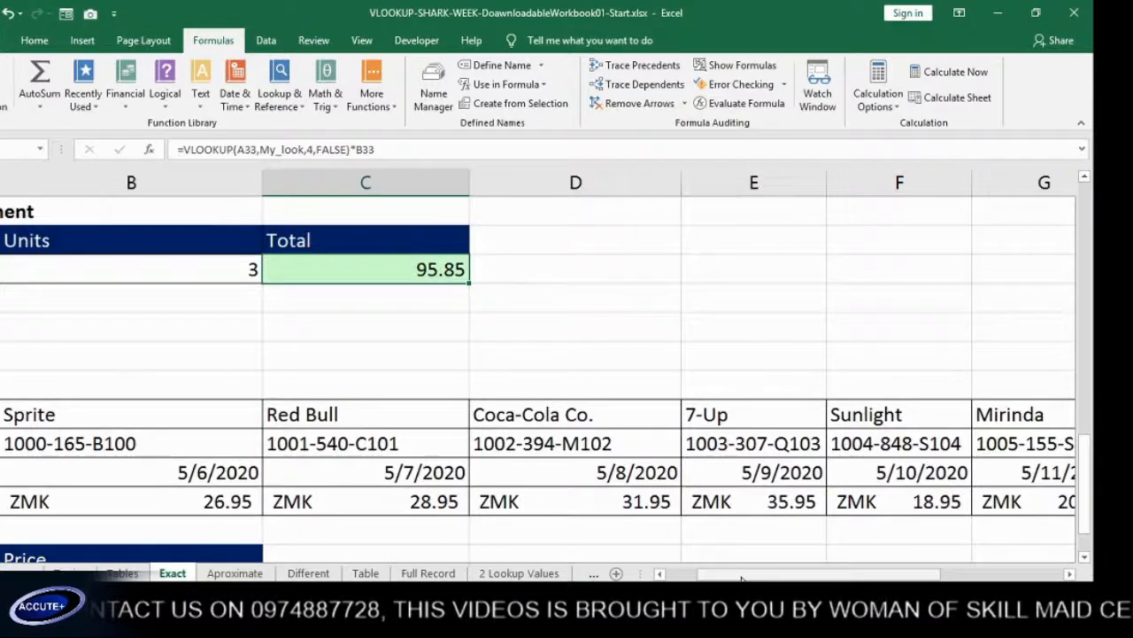
{"action": "left_click_drag", "start_coordinate": [742, 577], "coordinate": [707, 577]}
{"action": "scroll", "coordinate": [419, 438], "scroll_direction": "down", "scroll_amount": 1}
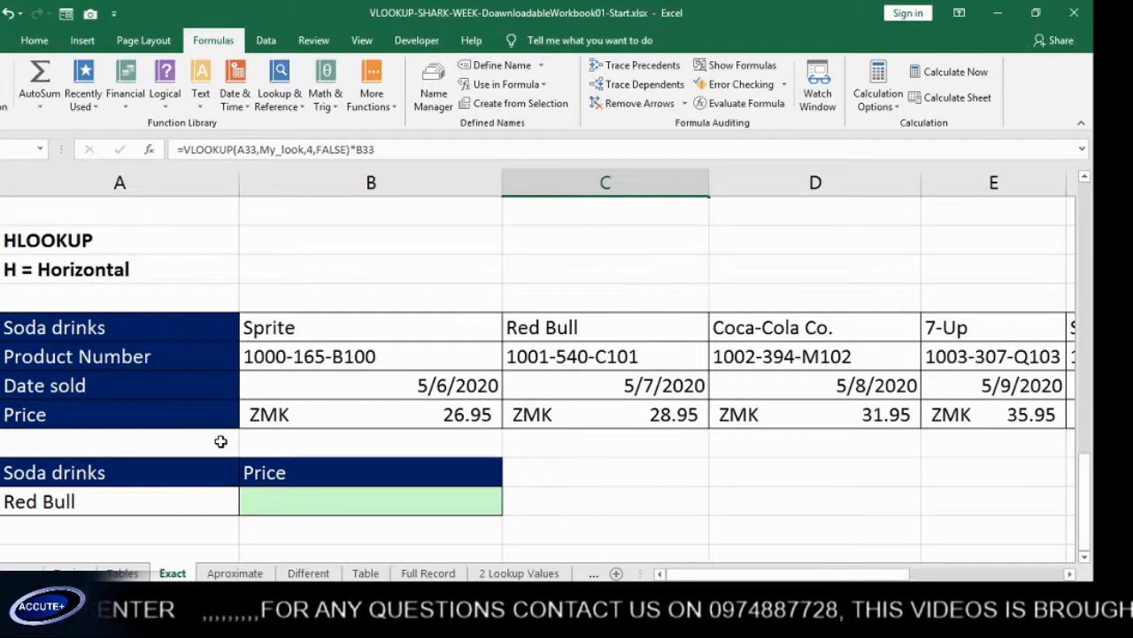
{"action": "left_click", "coordinate": [86, 505]}
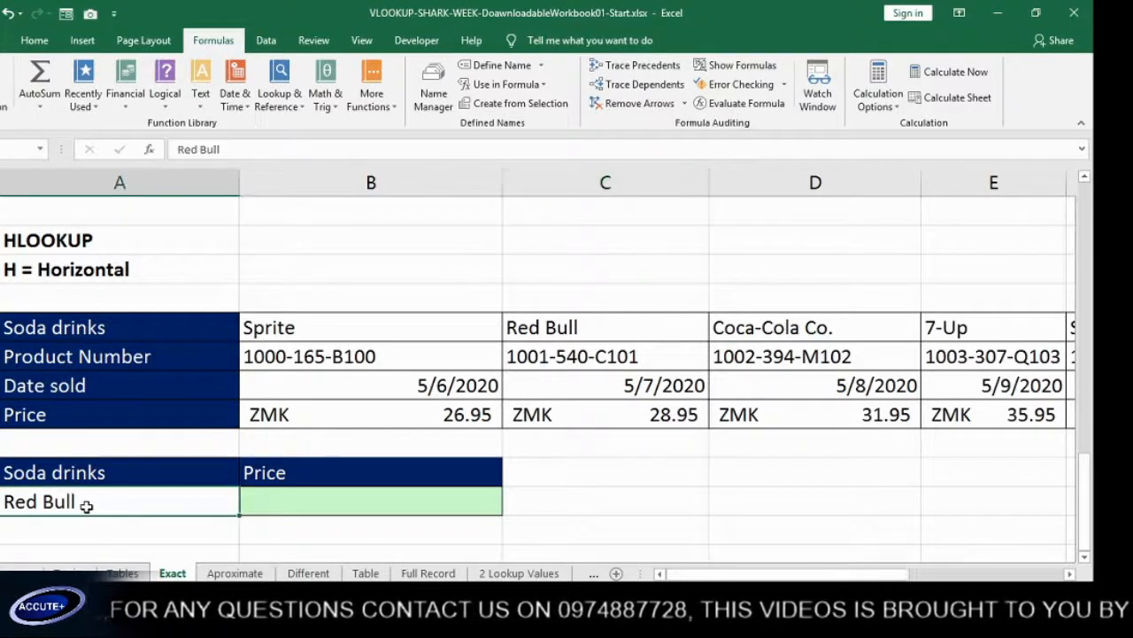
{"action": "left_click", "coordinate": [251, 503]}
{"action": "type", "text": "="}
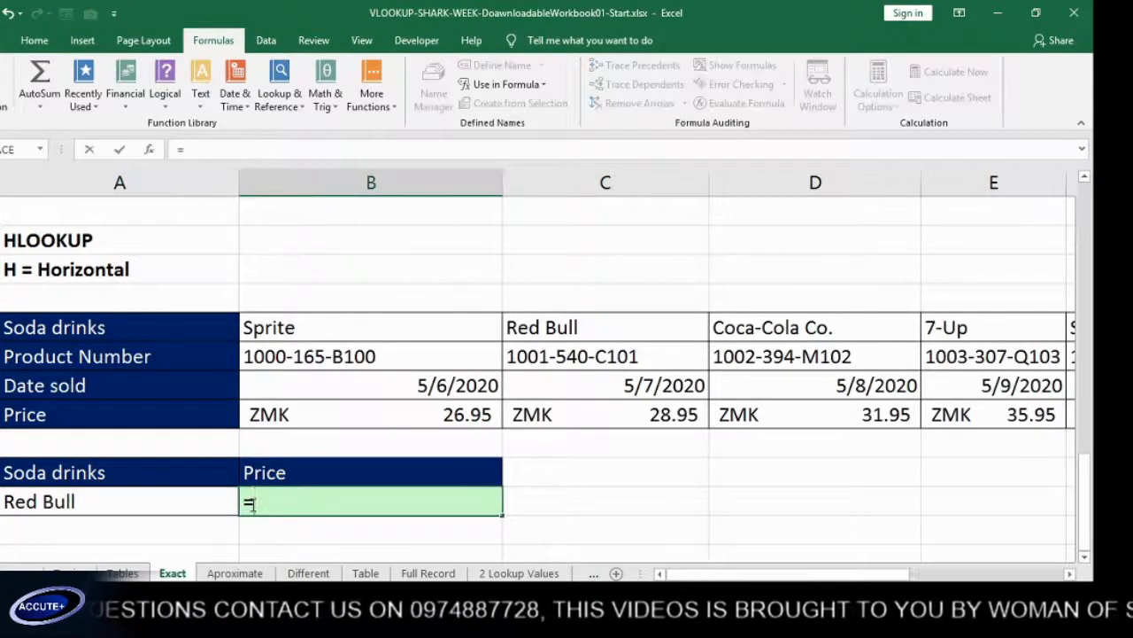
{"action": "type", "text": "h"}
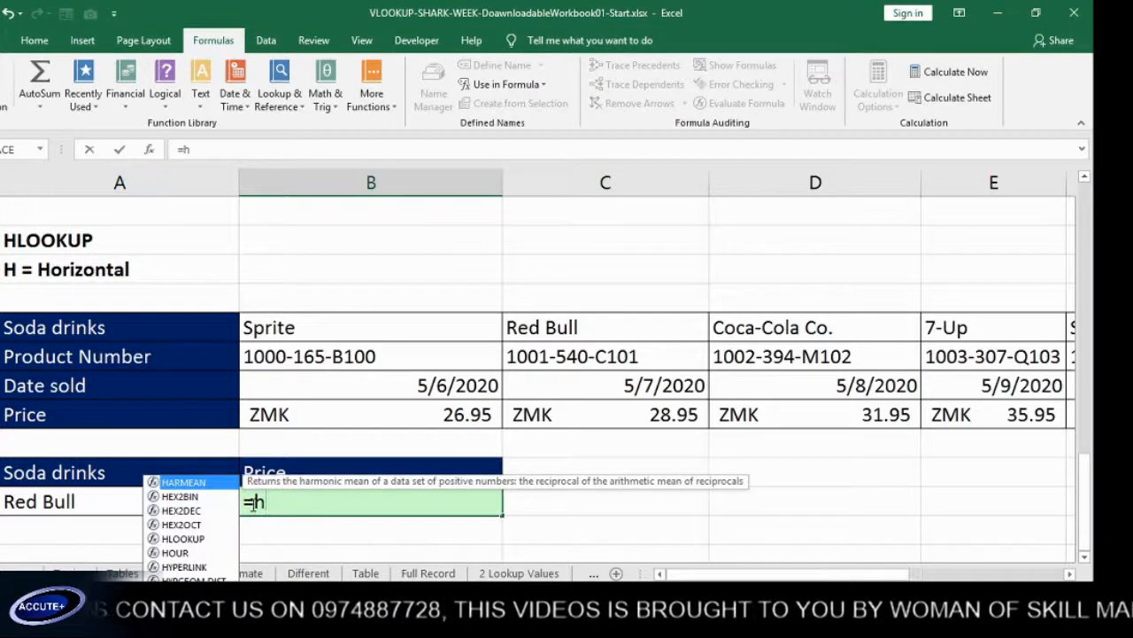
{"action": "type", "text": "l"}
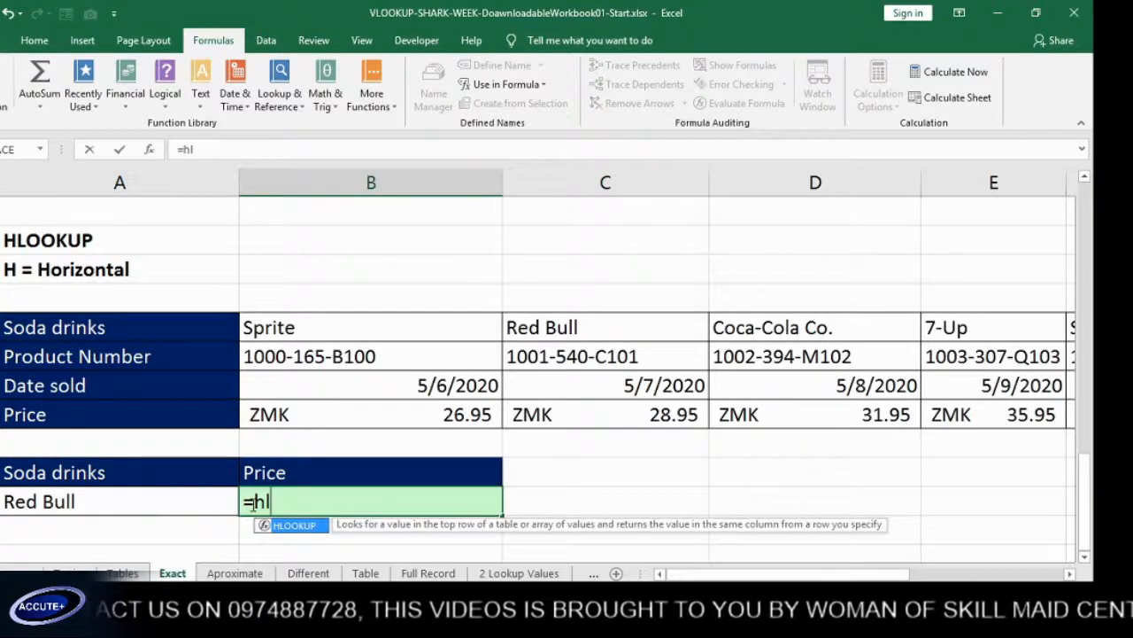
{"action": "key", "text": "Tab"}
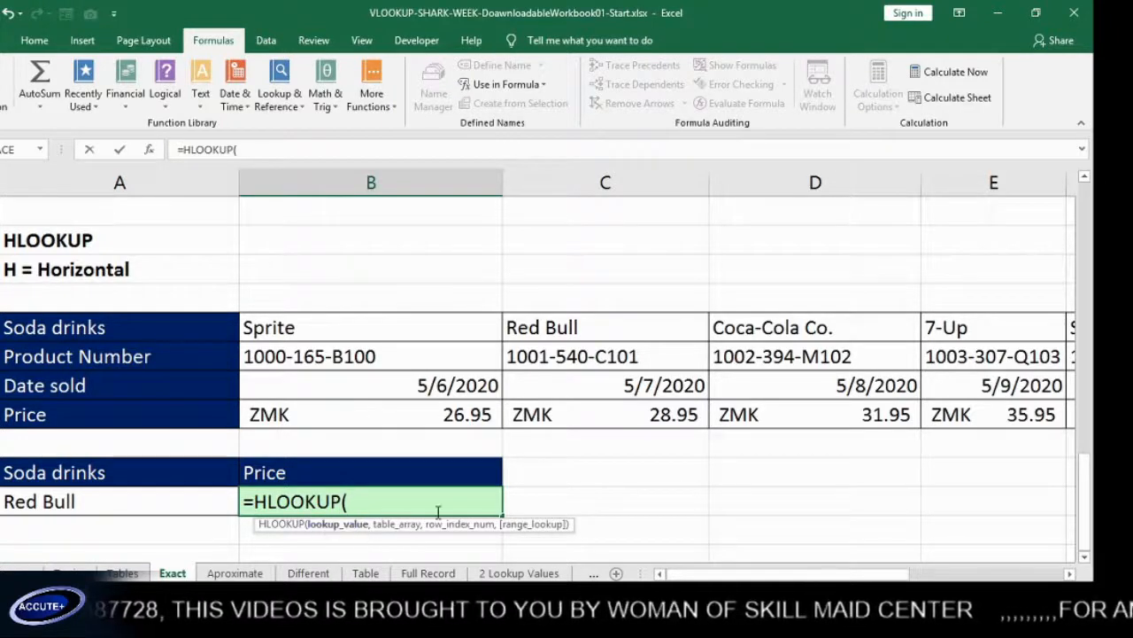
{"action": "left_click", "coordinate": [123, 504]}
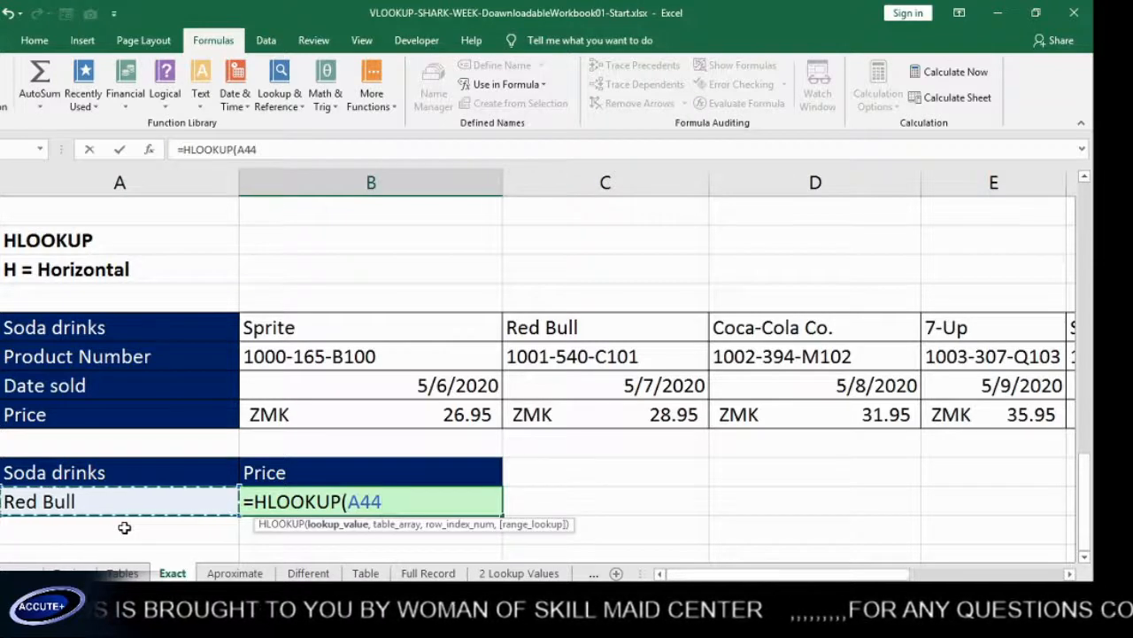
{"action": "type", "text": ","}
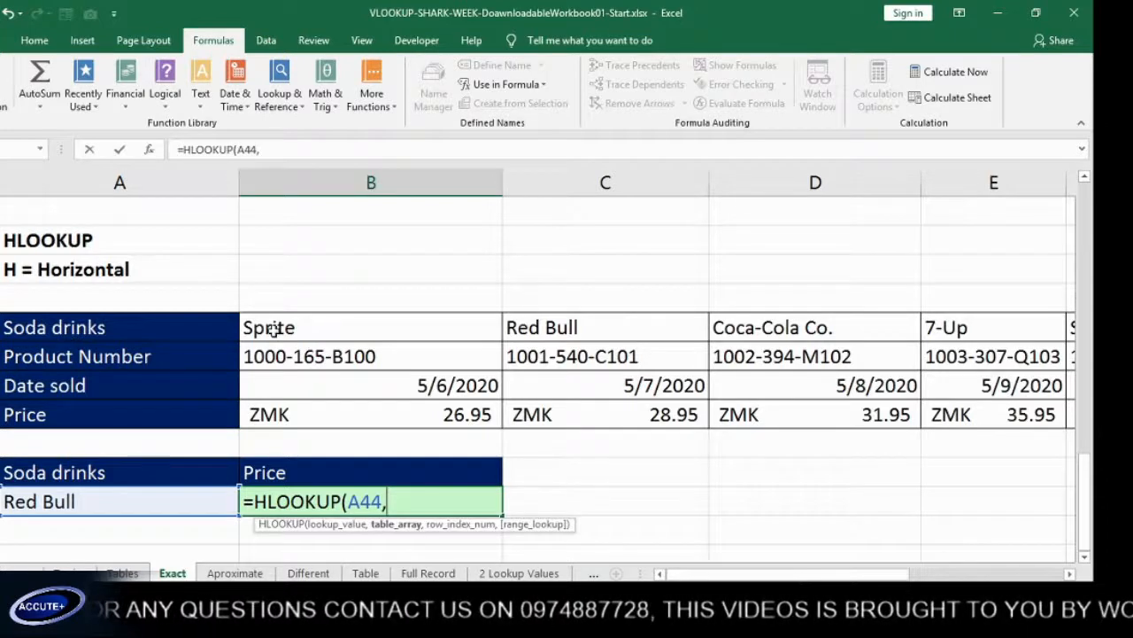
Step: Complete the HLOOKUP with table array B38:I41, row index 4 and exact match 0, giving =HLOOKUP(A44,B38:I41,4,0)
{"action": "left_click_drag", "start_coordinate": [286, 327], "coordinate": [901, 409]}
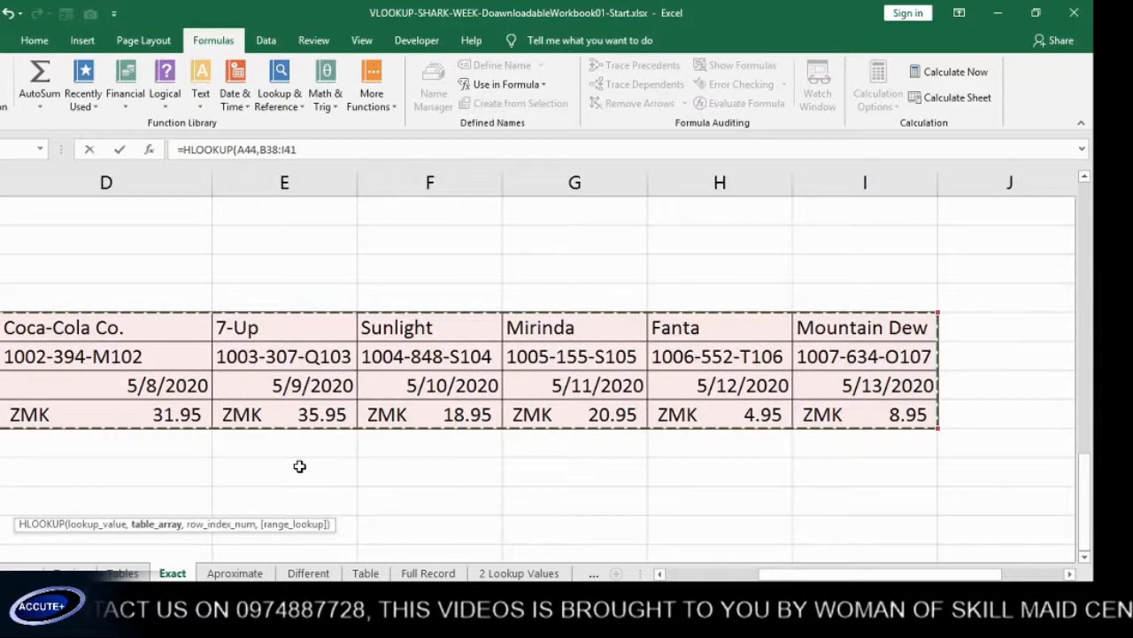
{"action": "left_click_drag", "start_coordinate": [819, 574], "coordinate": [717, 574]}
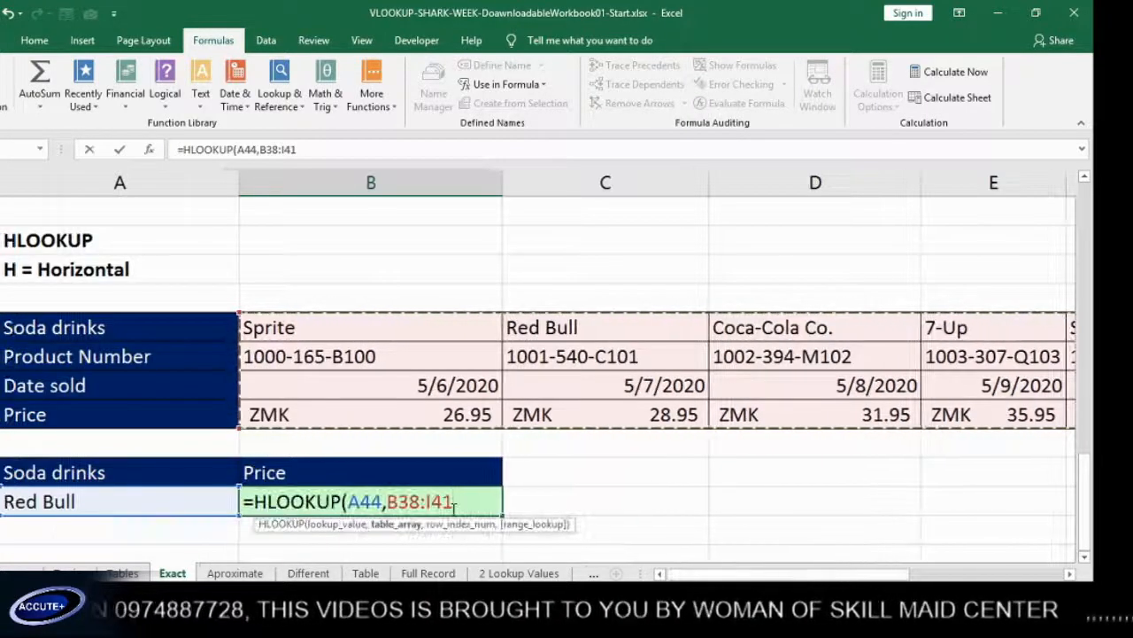
{"action": "type", "text": ","}
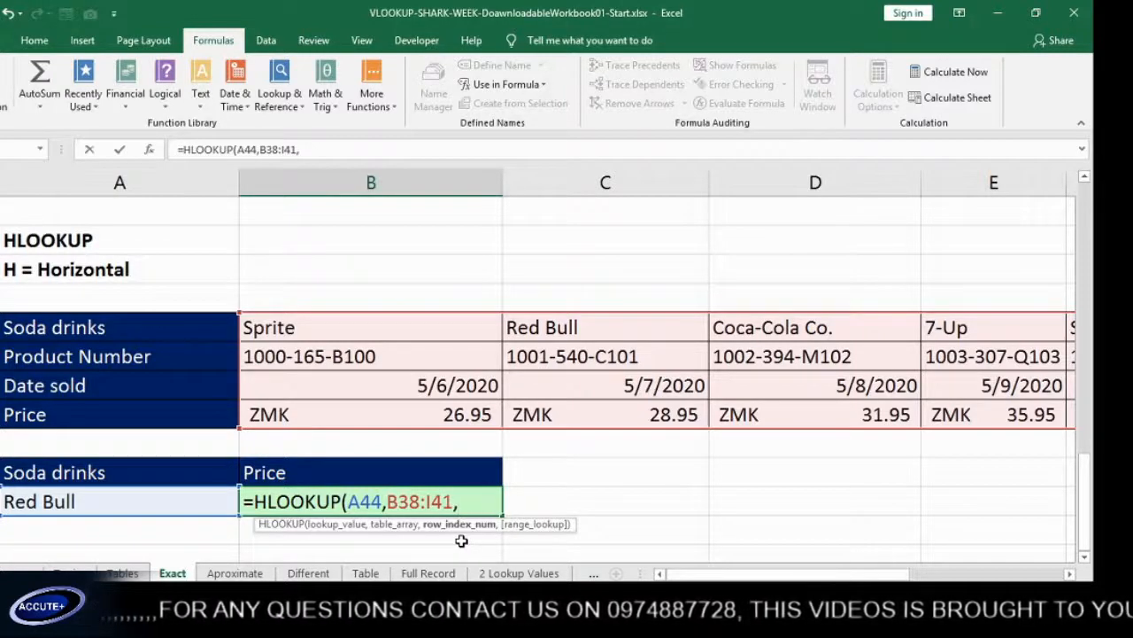
{"action": "type", "text": "4"}
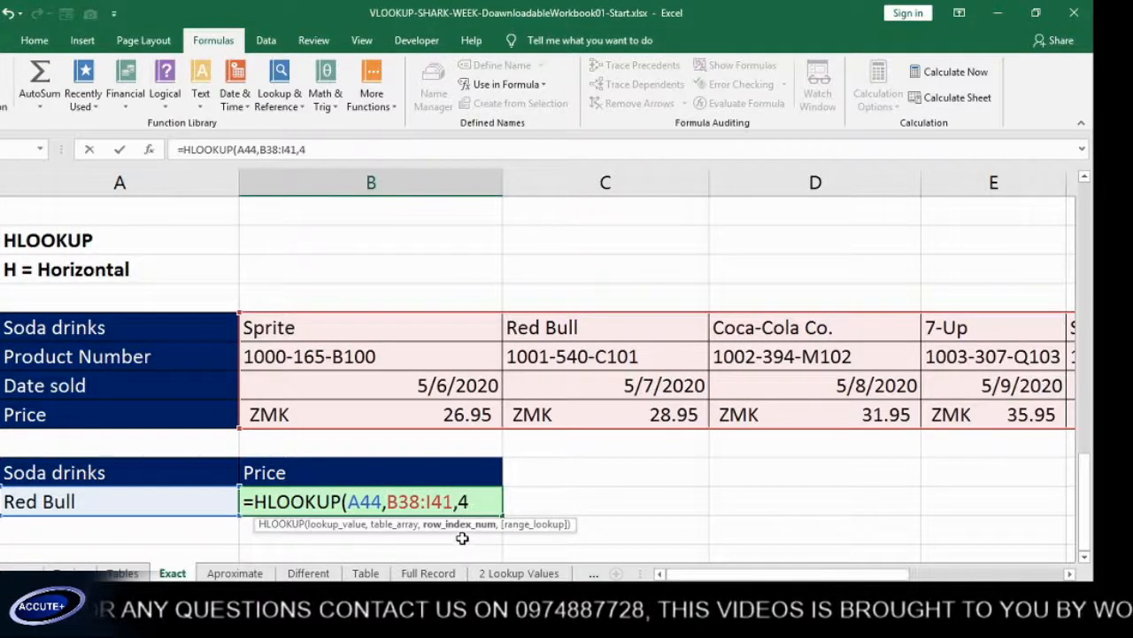
{"action": "type", "text": ","}
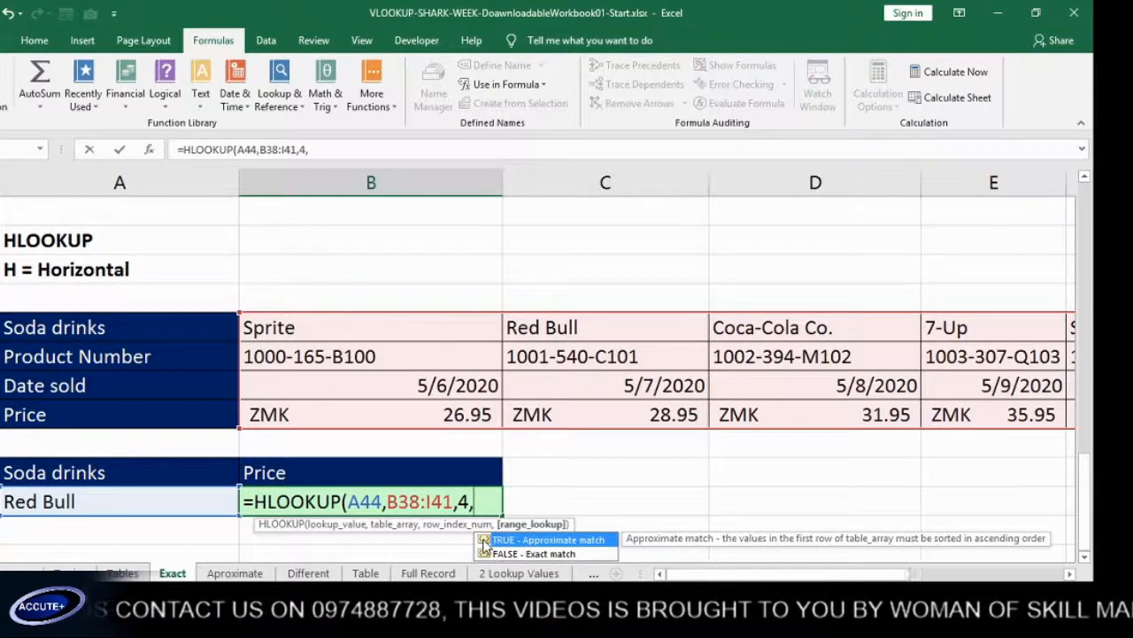
{"action": "type", "text": "0)"}
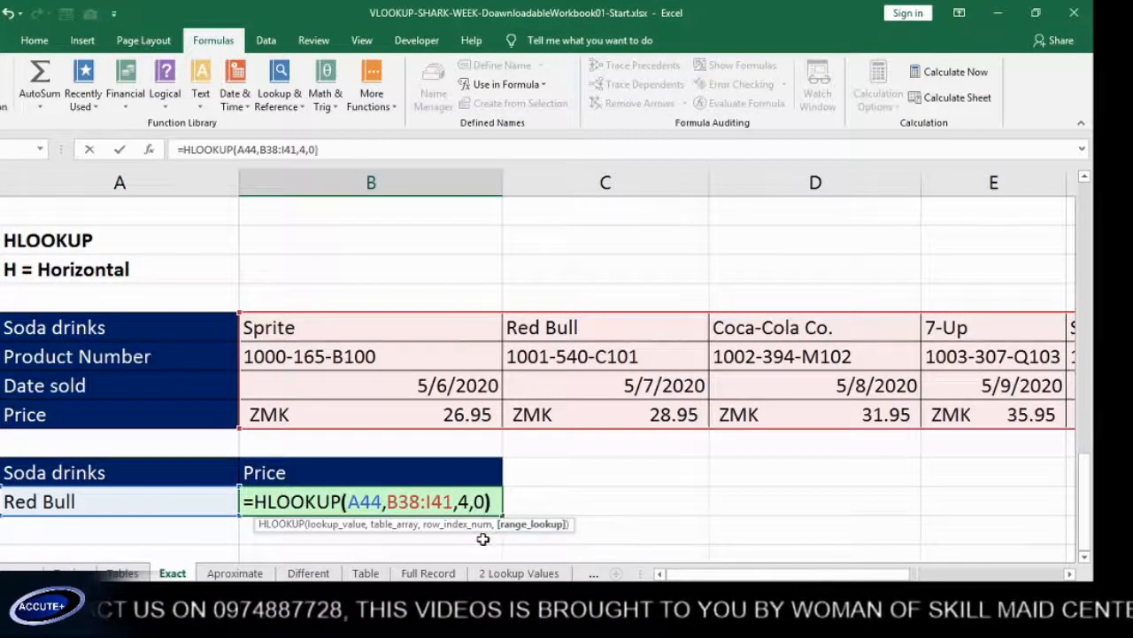
{"action": "key", "text": "Return"}
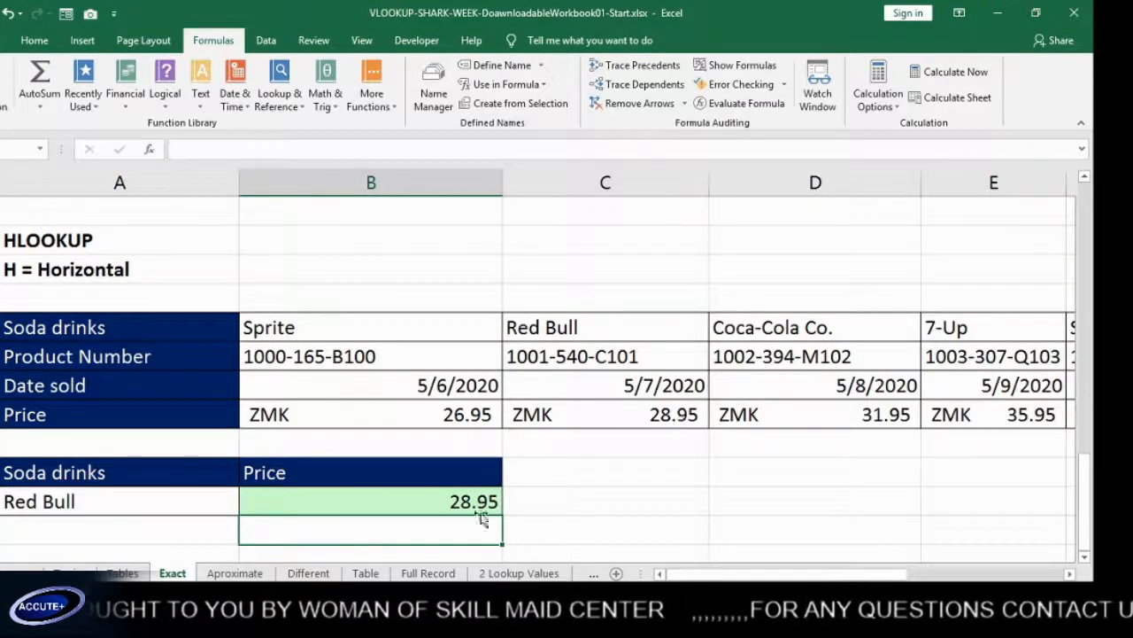
{"action": "scroll", "coordinate": [617, 514], "scroll_direction": "down", "scroll_amount": 1}
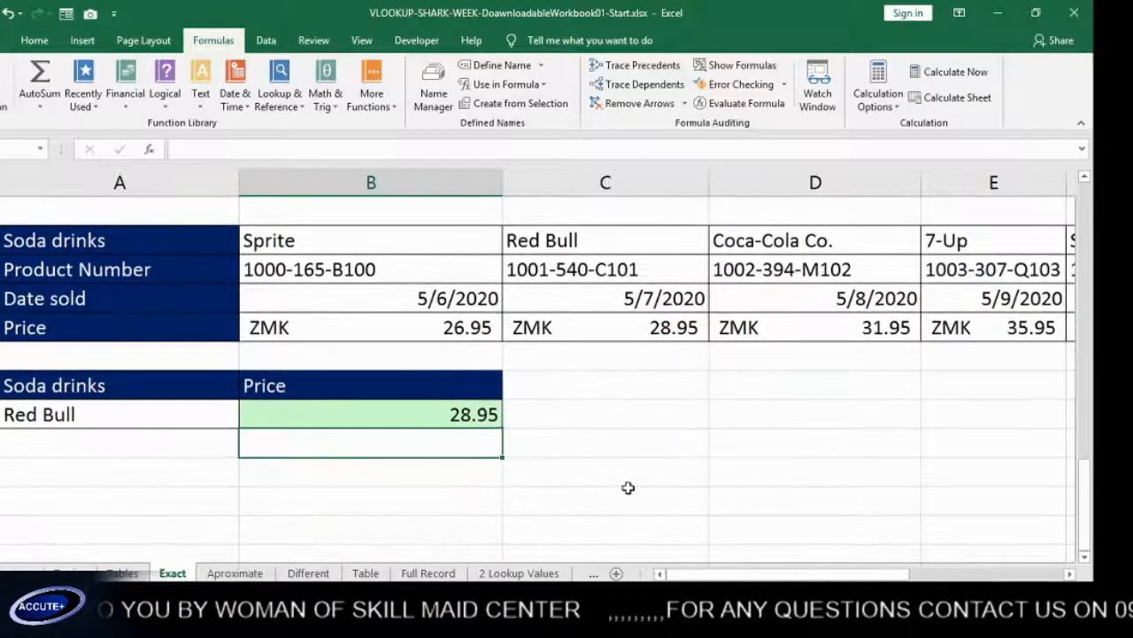
{"action": "scroll", "coordinate": [519, 372], "scroll_direction": "up", "scroll_amount": 1}
{"action": "scroll", "coordinate": [518, 372], "scroll_direction": "up", "scroll_amount": 1}
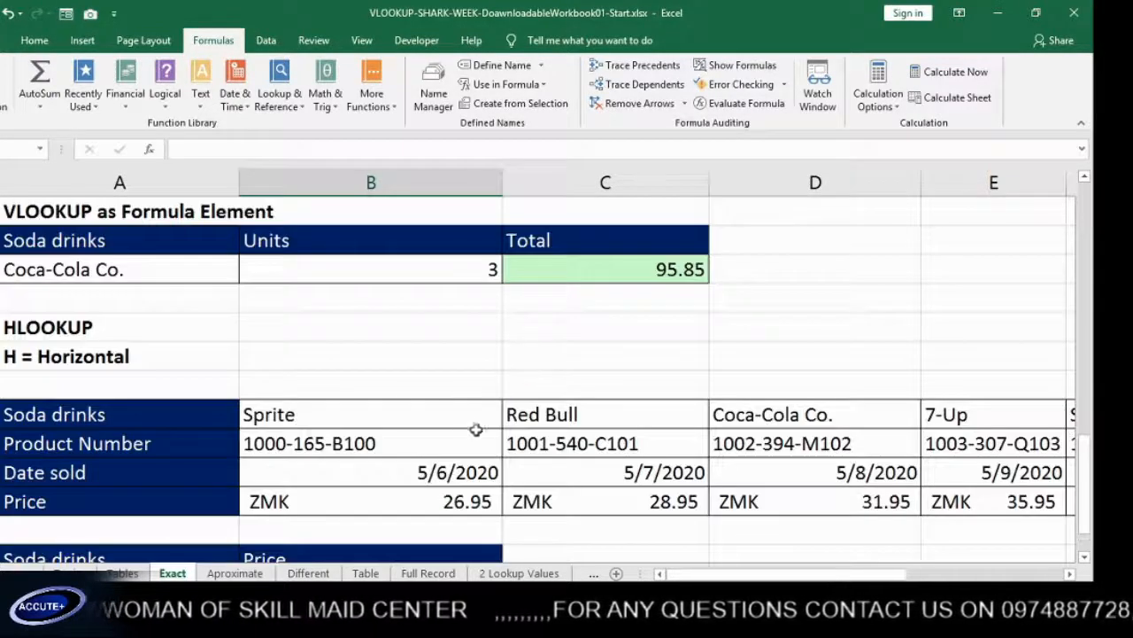